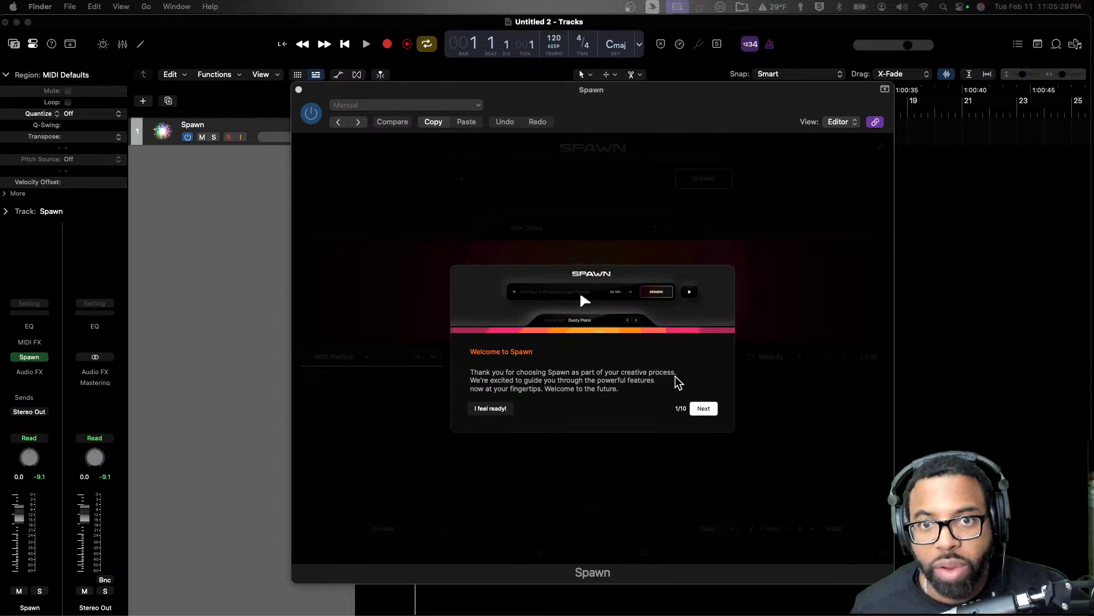
{"action": "left_click", "coordinate": [836, 122]}
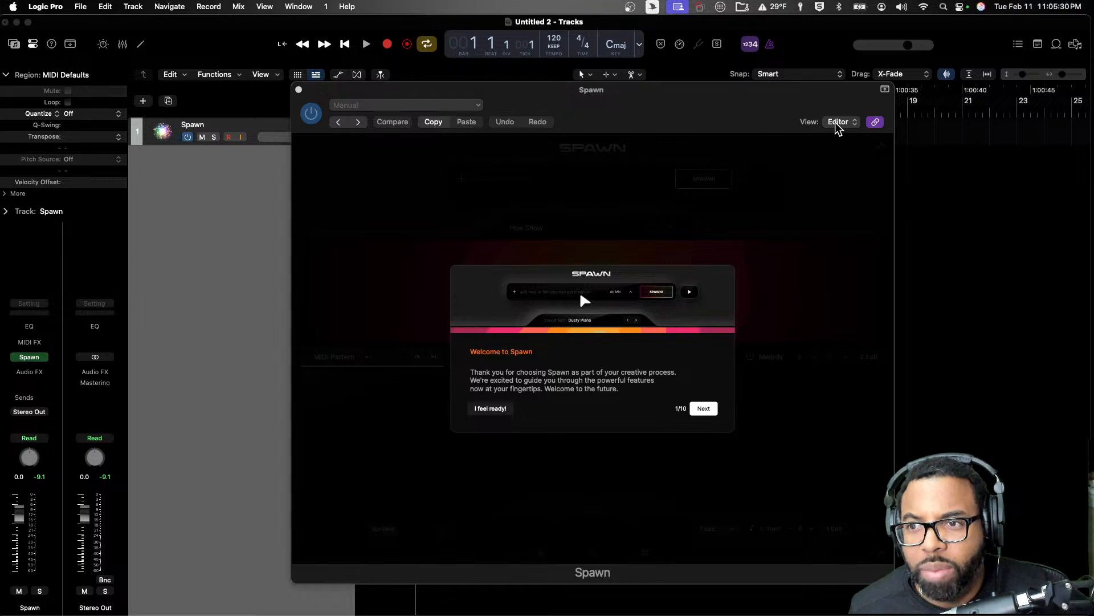
{"action": "left_click", "coordinate": [836, 121]}
{"action": "left_click", "coordinate": [760, 102]}
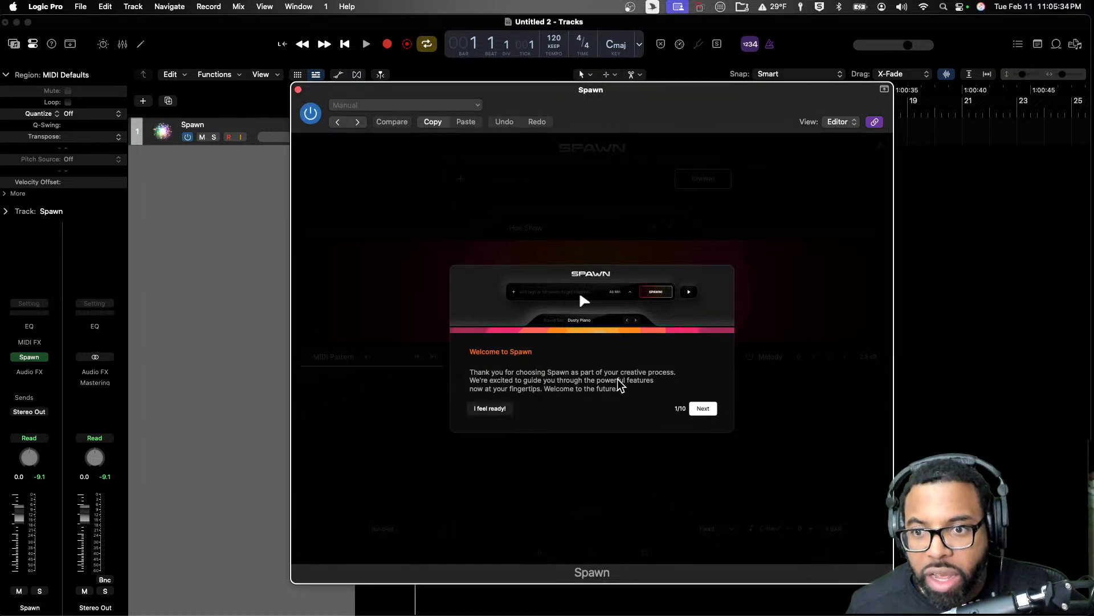
Step: Page through all ten pages of the Welcome to Spawn tour and finish it to reach the plugin's main page
{"action": "left_click", "coordinate": [704, 410]}
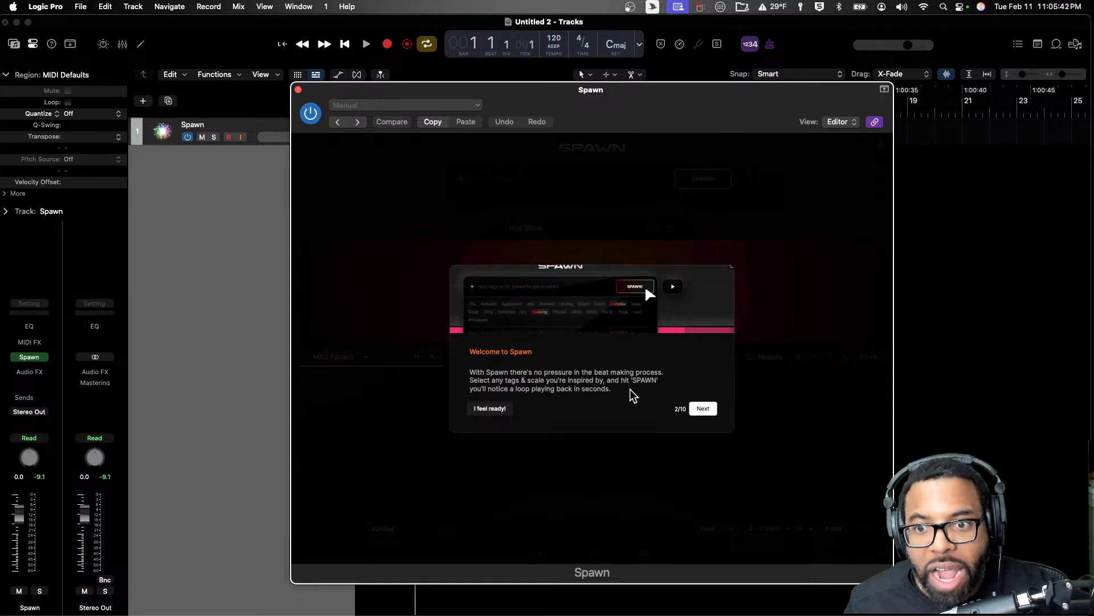
{"action": "left_click", "coordinate": [707, 409]}
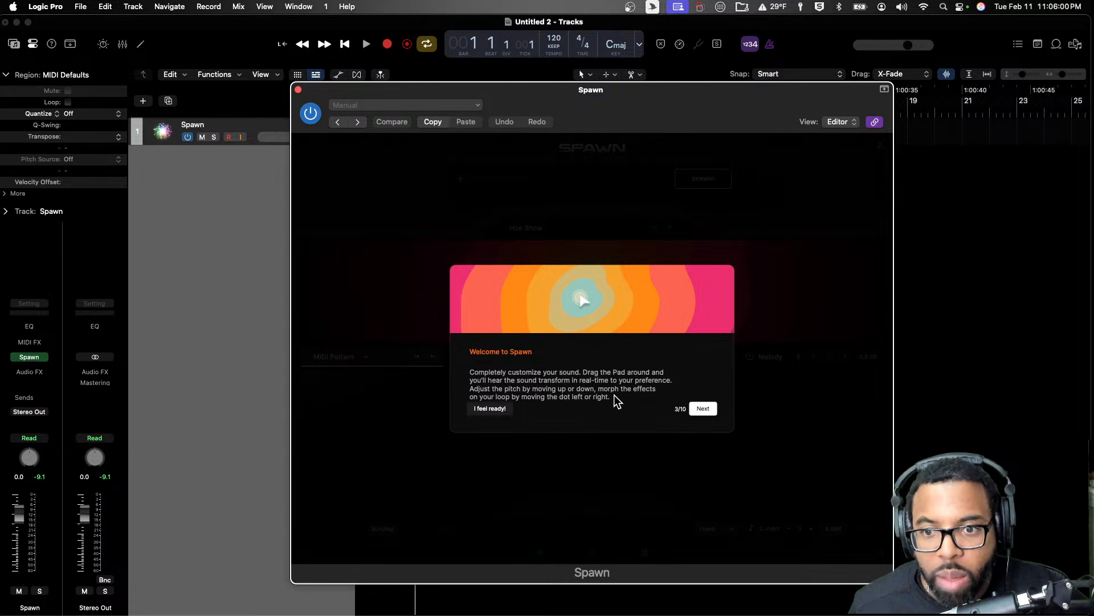
{"action": "left_click", "coordinate": [703, 408]}
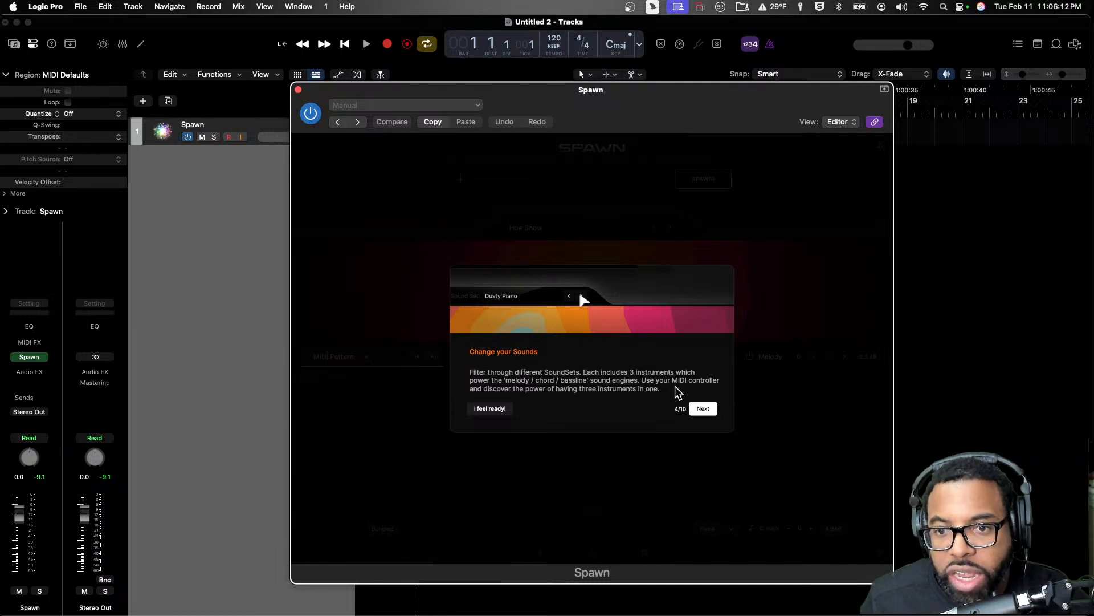
{"action": "left_click", "coordinate": [707, 407]}
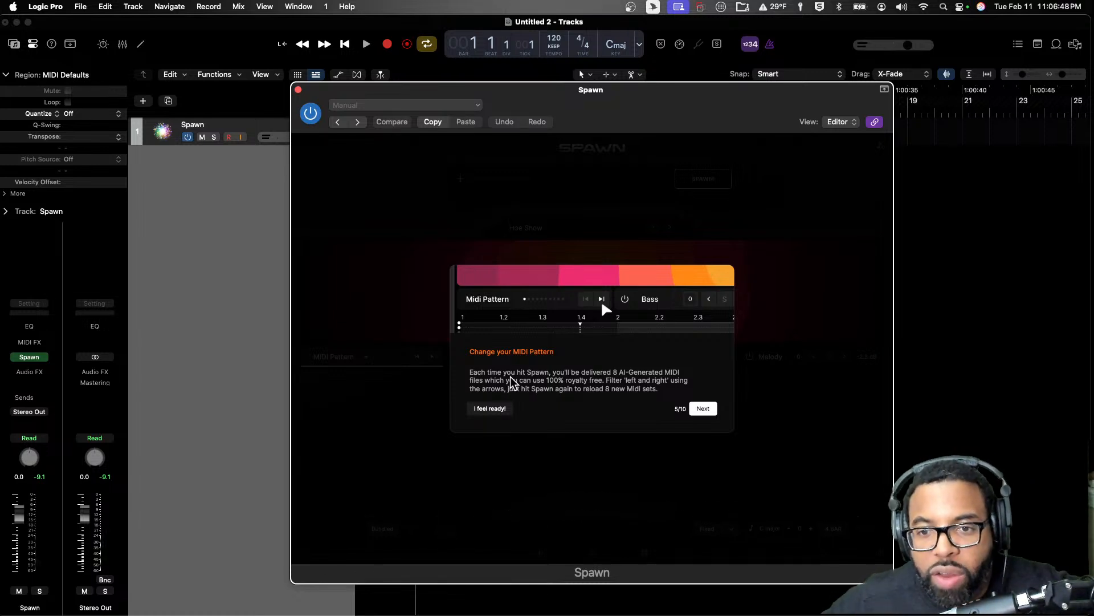
{"action": "left_click", "coordinate": [700, 410]}
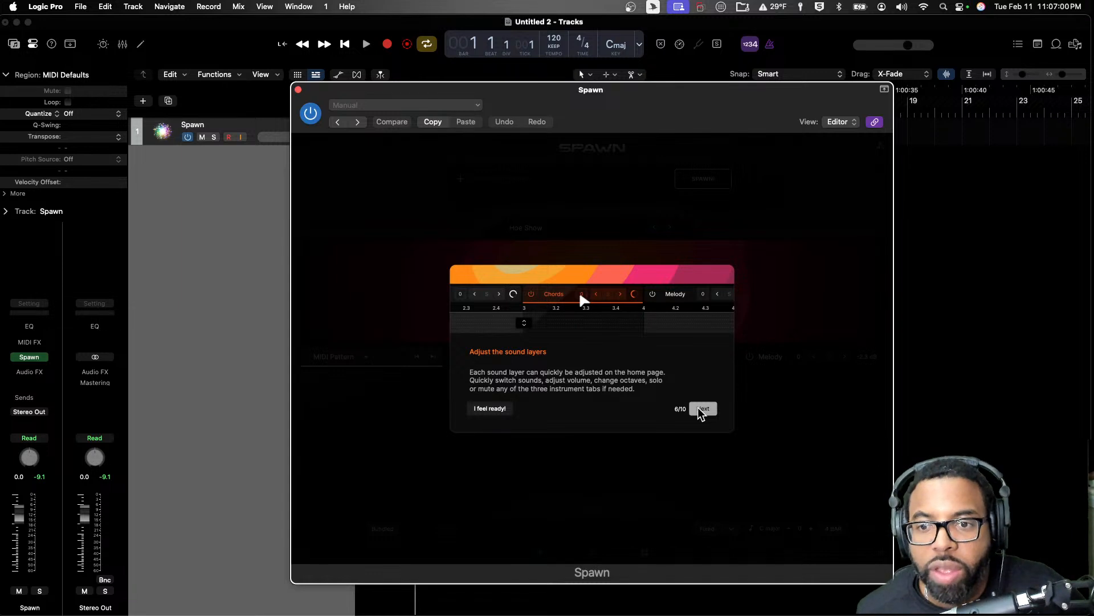
{"action": "left_click", "coordinate": [703, 408]}
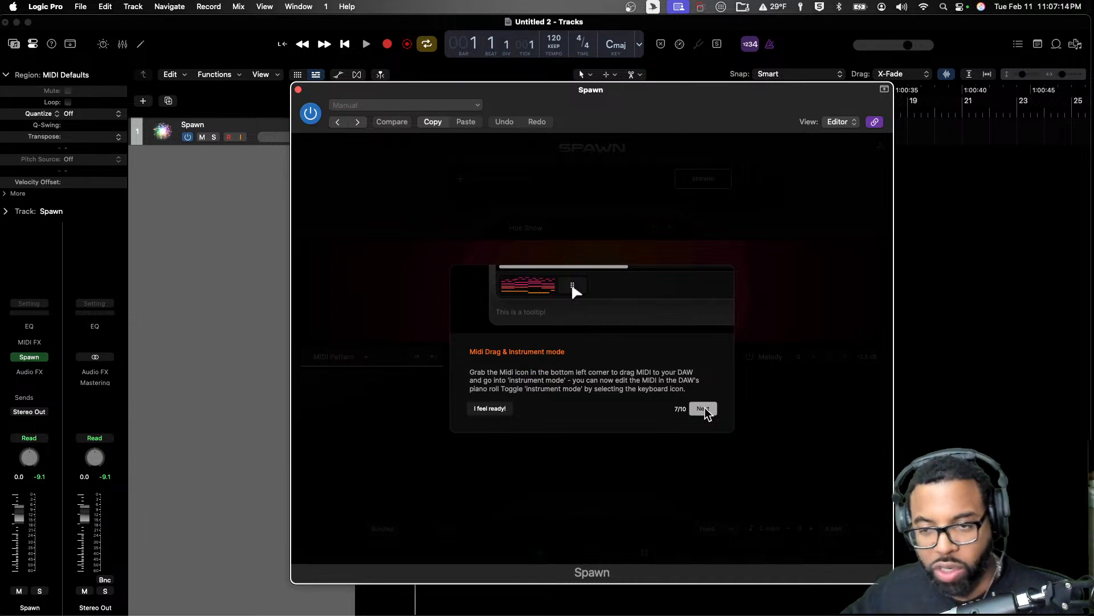
{"action": "left_click", "coordinate": [704, 409]}
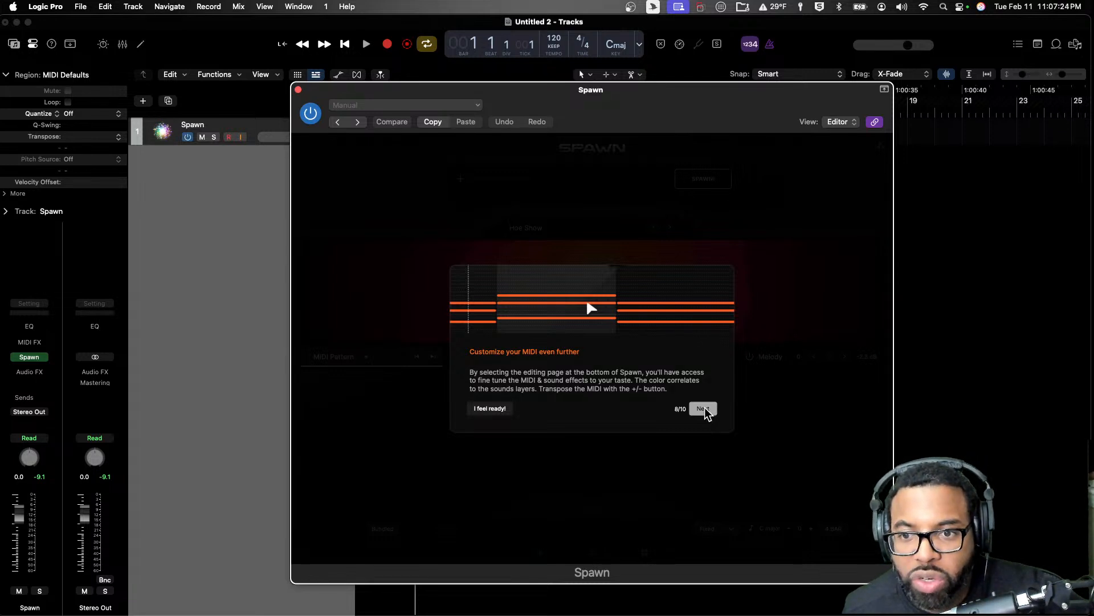
{"action": "left_click", "coordinate": [705, 407]}
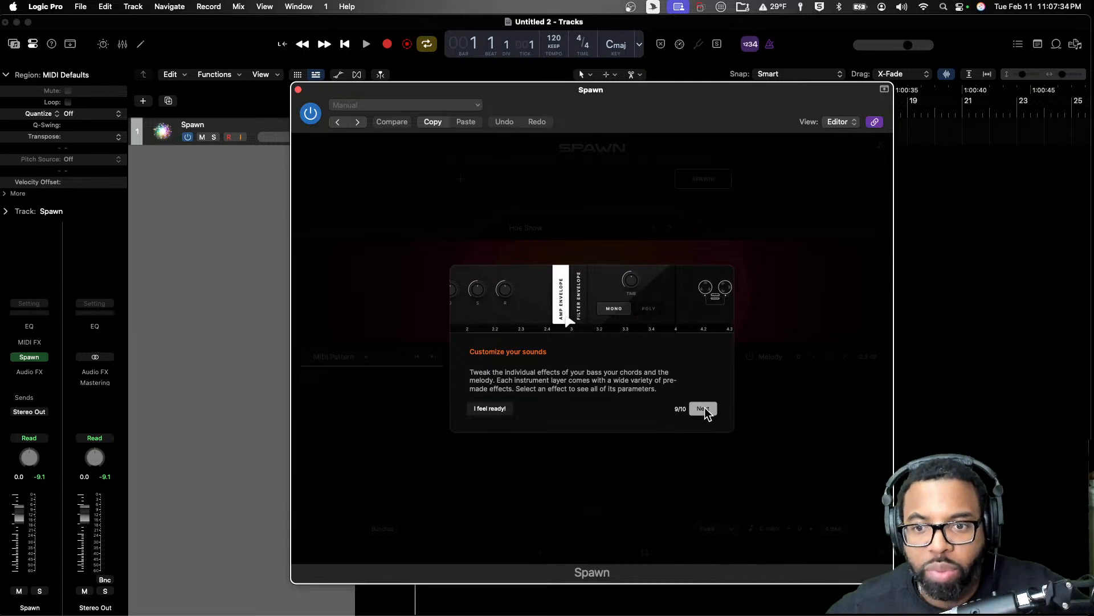
{"action": "left_click", "coordinate": [703, 409]}
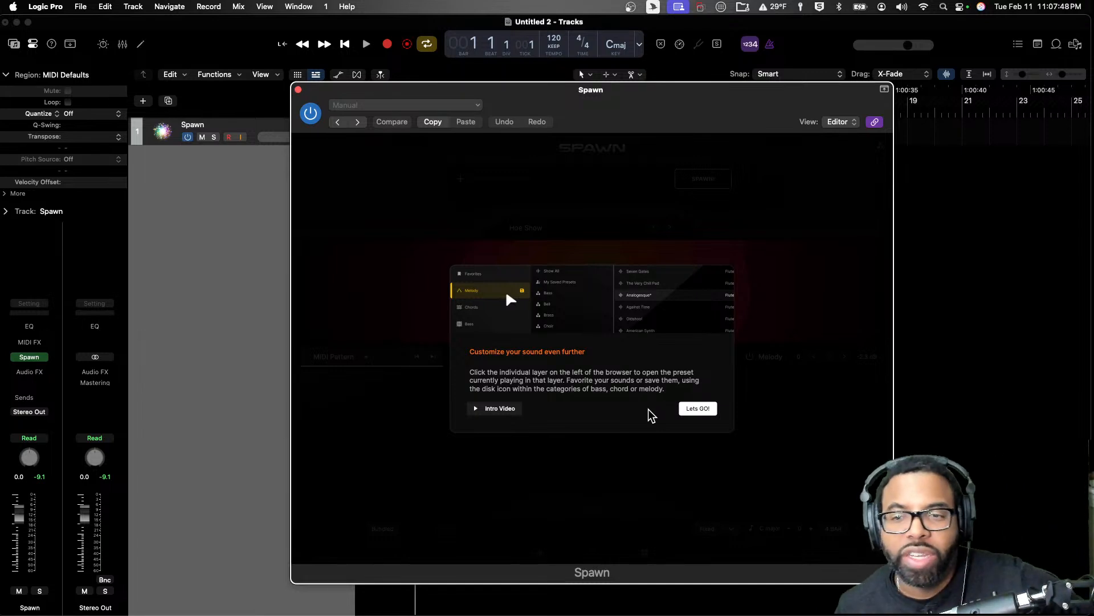
{"action": "left_click", "coordinate": [691, 410]}
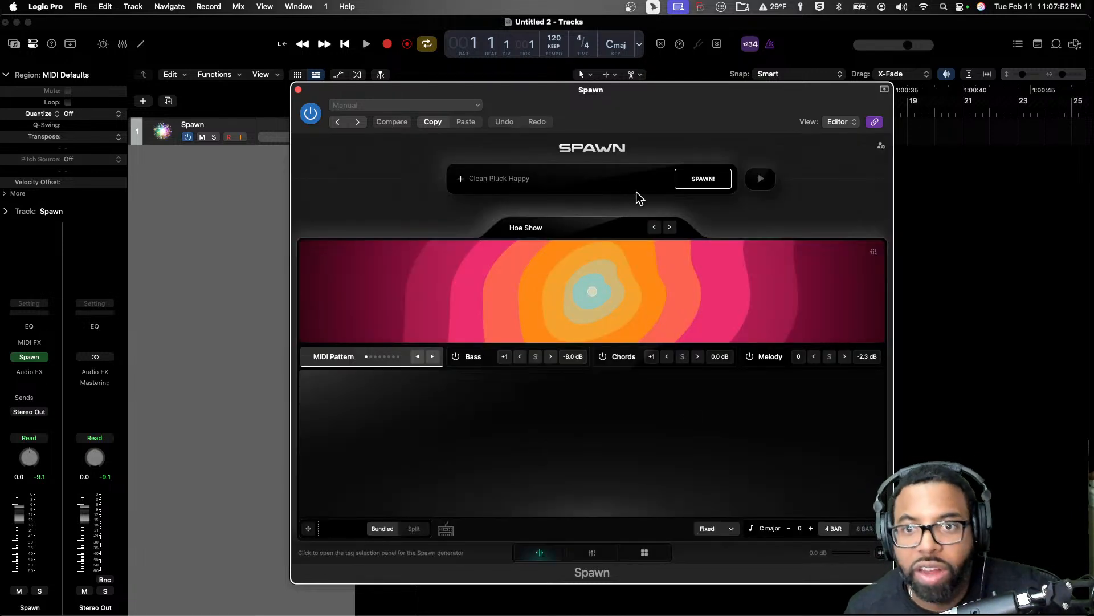
Step: Generate a new loop with the tags Clean, Experimental and Energetic in the key of C minor
{"action": "left_click", "coordinate": [532, 177]}
{"action": "left_click", "coordinate": [533, 177]}
{"action": "left_click", "coordinate": [533, 177]}
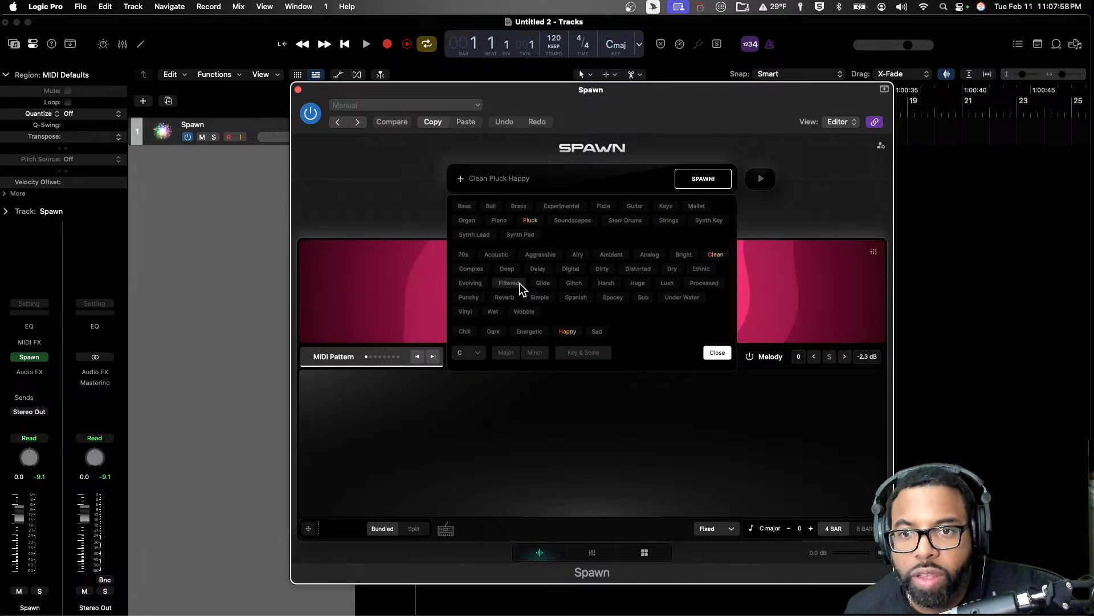
{"action": "left_click", "coordinate": [567, 205]}
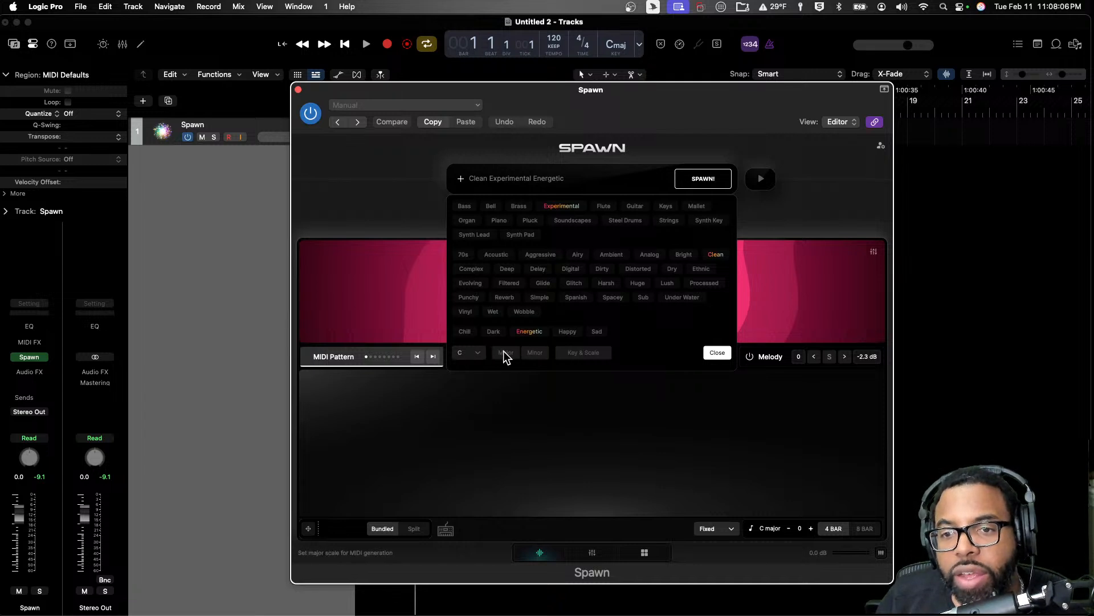
{"action": "left_click", "coordinate": [570, 352]}
{"action": "left_click", "coordinate": [534, 353]}
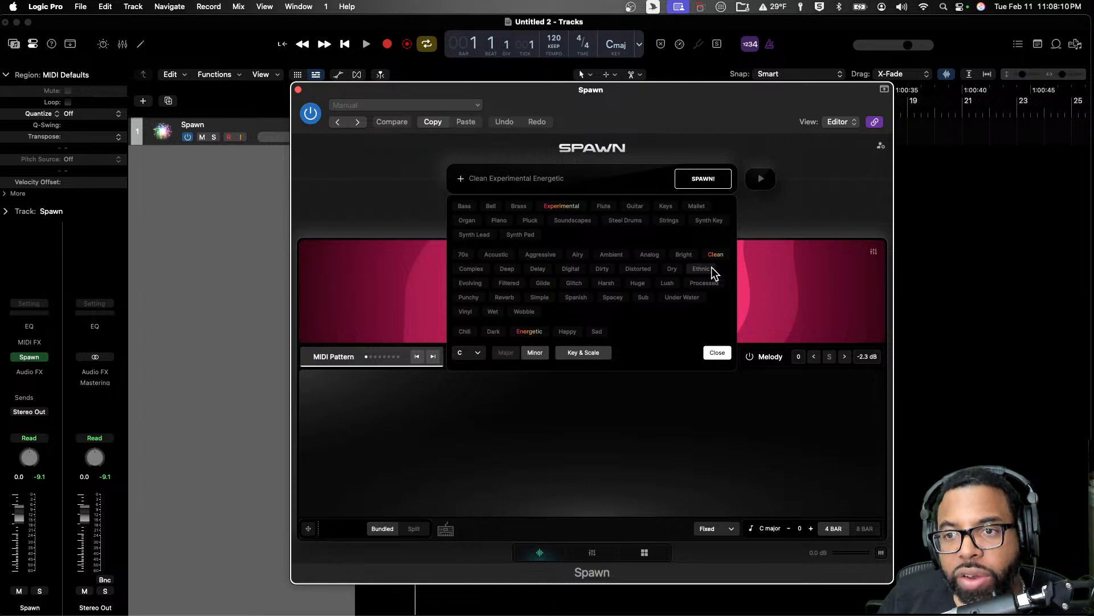
{"action": "left_click", "coordinate": [713, 180]}
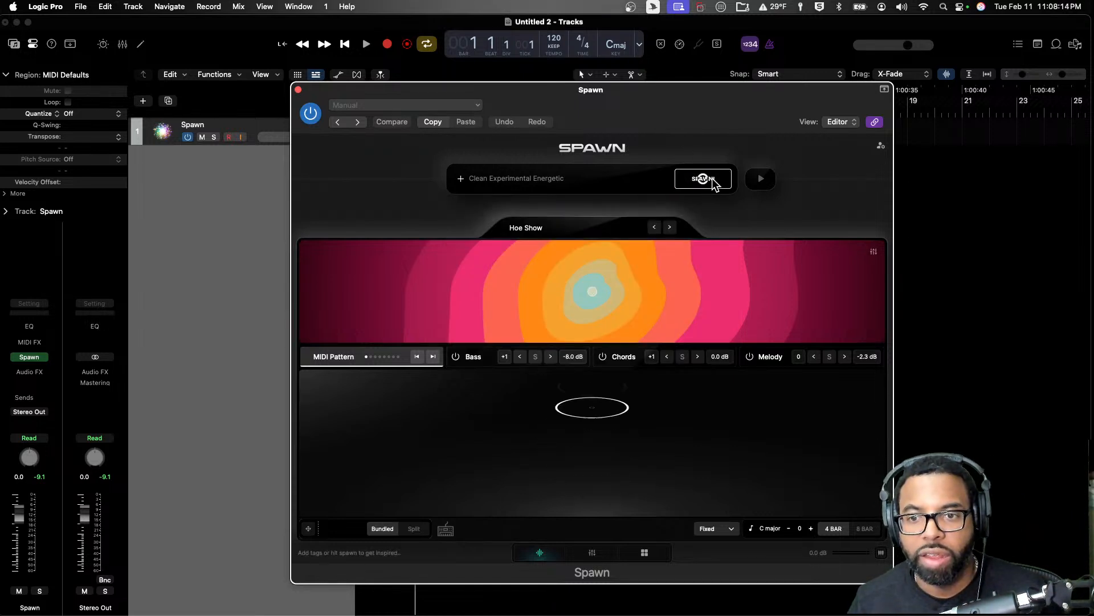
{"action": "left_click", "coordinate": [712, 180]}
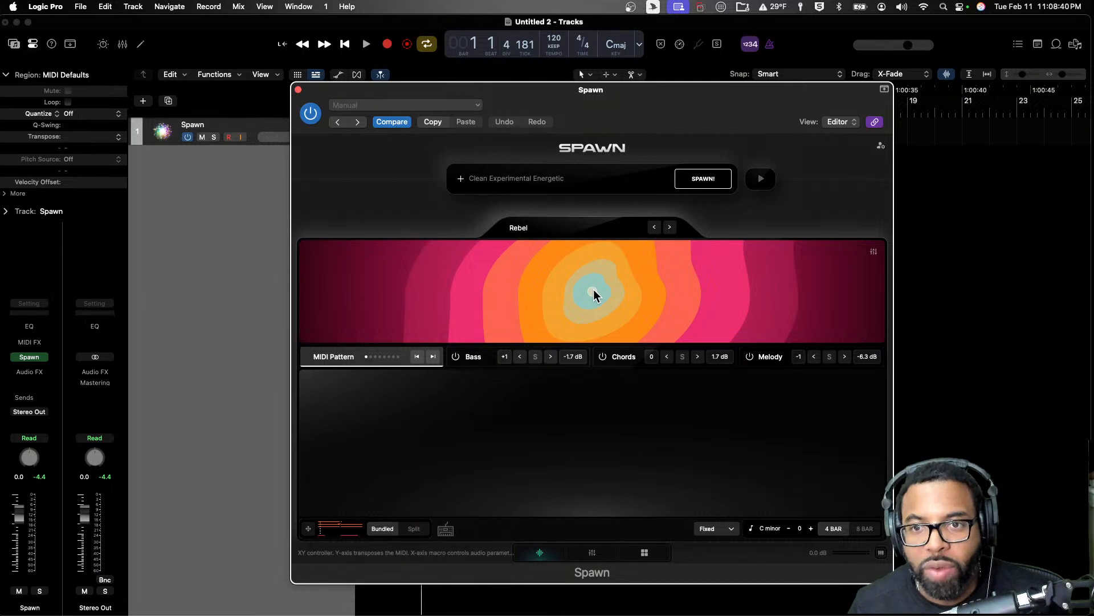
Step: Morph the loop by moving the XY pad dot far left, far right and finally to the upper middle, transposing it to 10
{"action": "left_click_drag", "start_coordinate": [593, 295], "coordinate": [376, 303]}
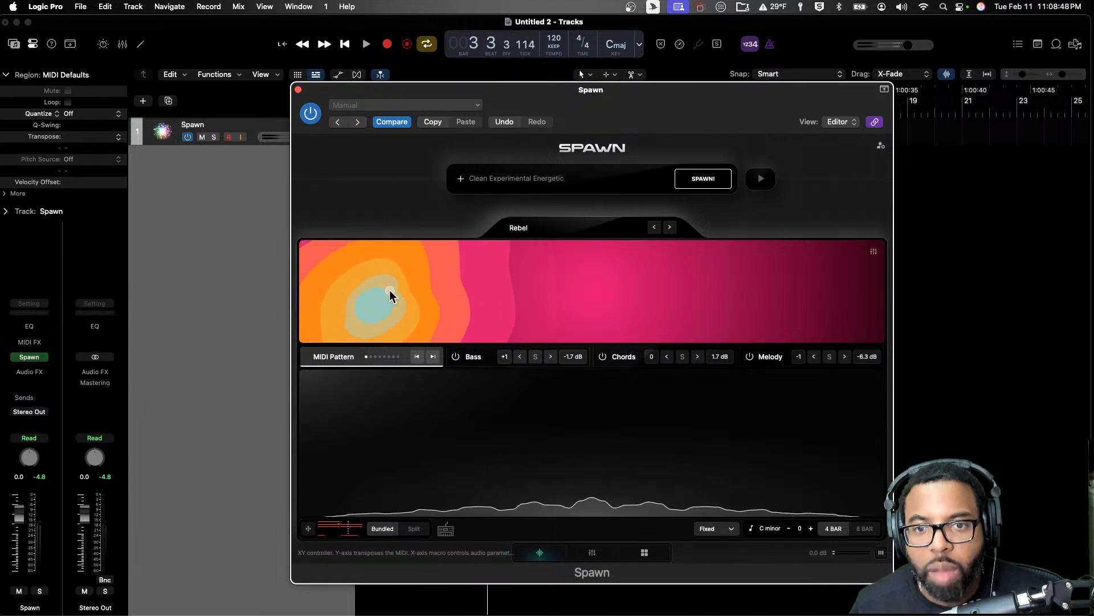
{"action": "left_click_drag", "start_coordinate": [502, 268], "coordinate": [831, 302]}
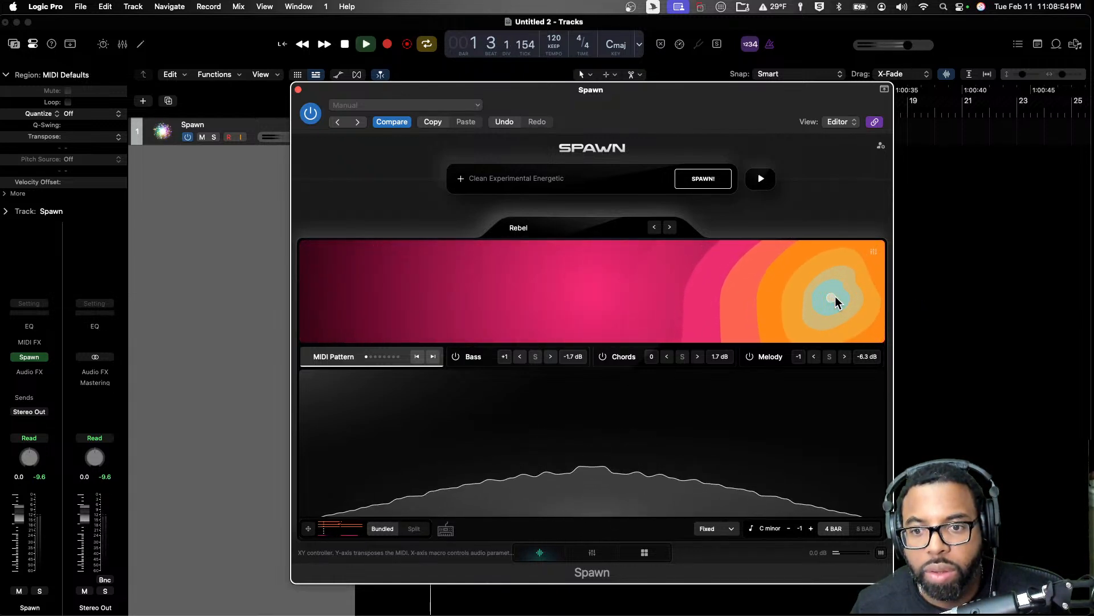
{"action": "left_click_drag", "start_coordinate": [821, 298], "coordinate": [611, 251]}
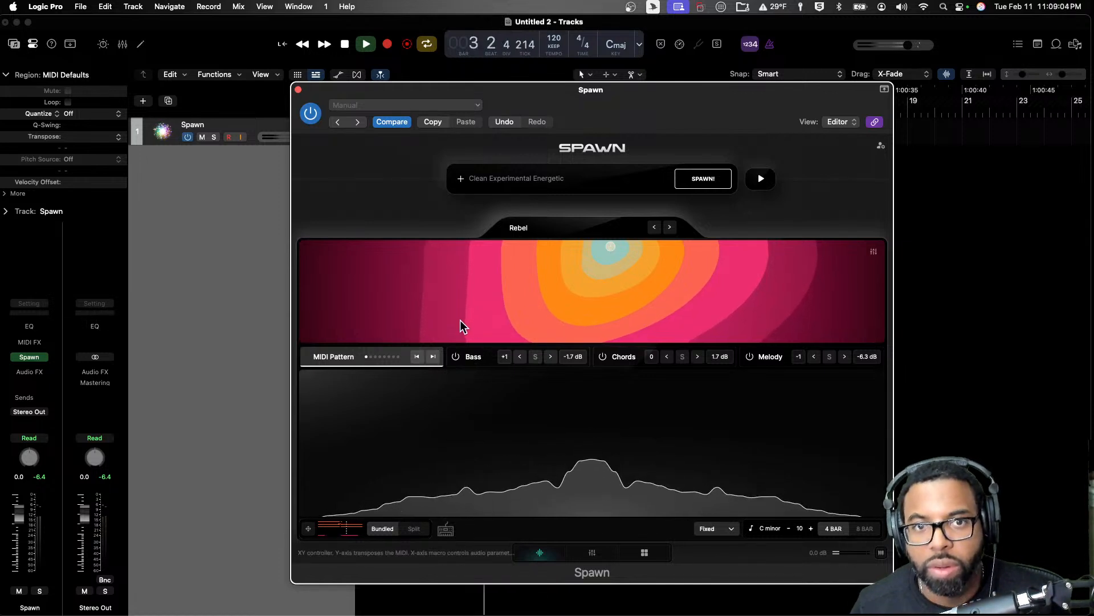
Step: Turn on the metronome and set the project tempo to 140 BPM, playing the loop briefly at that tempo
{"action": "left_click_drag", "start_coordinate": [542, 89], "coordinate": [540, 241]}
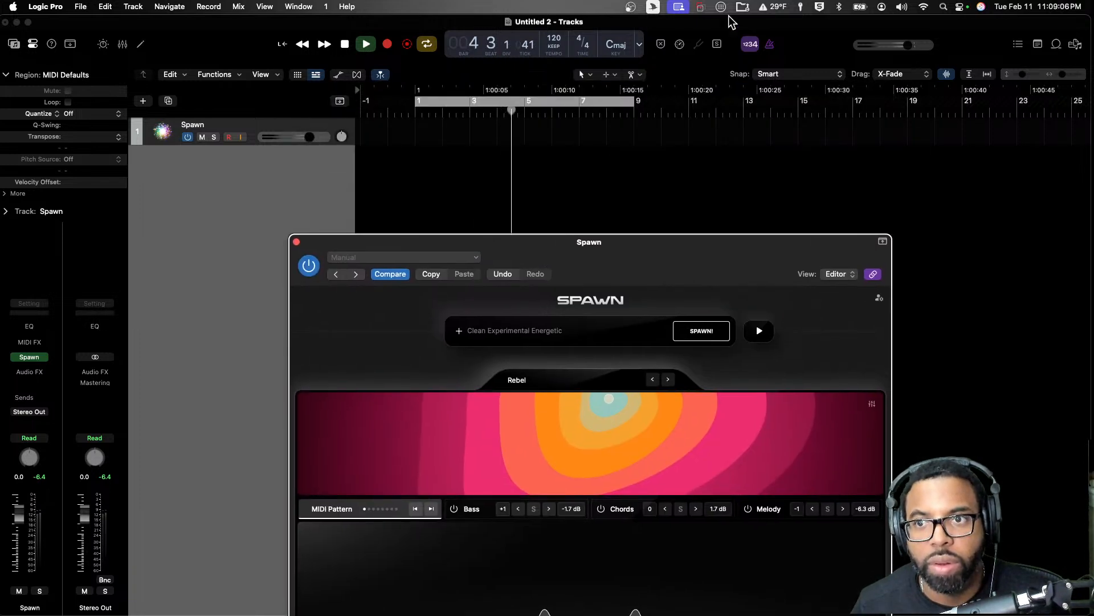
{"action": "left_click", "coordinate": [770, 45]}
{"action": "key", "text": "space"}
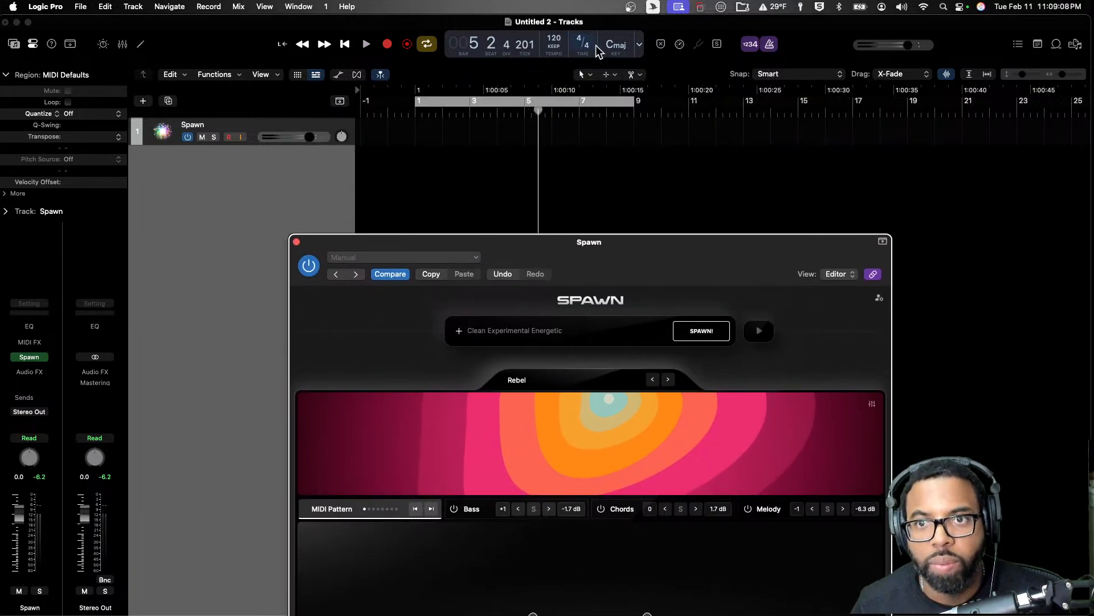
{"action": "left_click", "coordinate": [554, 40]}
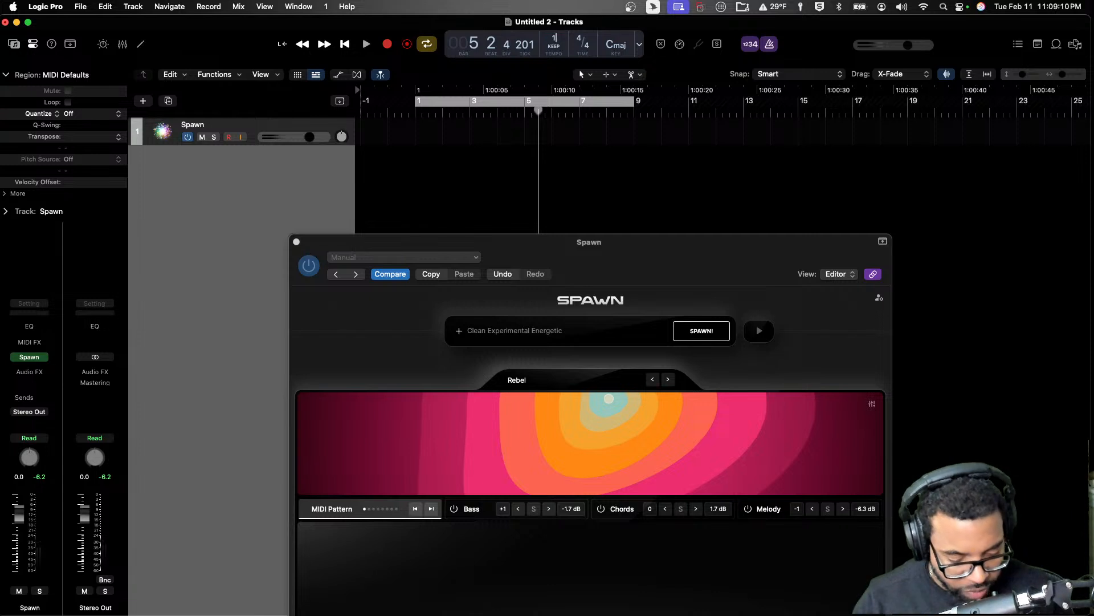
{"action": "key", "text": "space"}
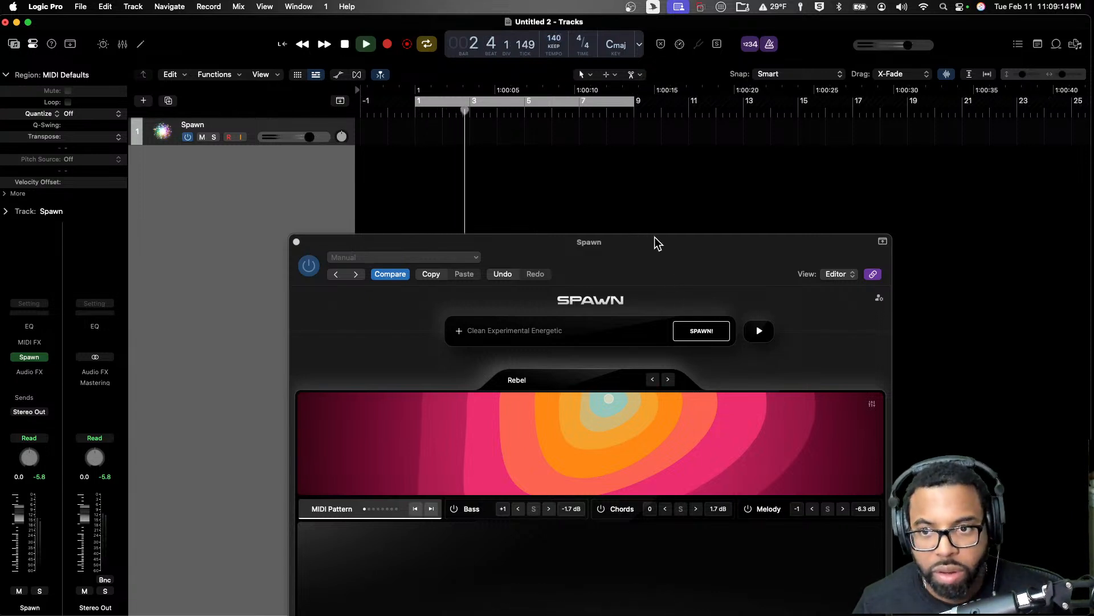
{"action": "key", "text": "space"}
Step: Close the Spawn plugin window and play the project briefly from the start
{"action": "left_click_drag", "start_coordinate": [606, 247], "coordinate": [659, 123]}
{"action": "left_click", "coordinate": [349, 117]}
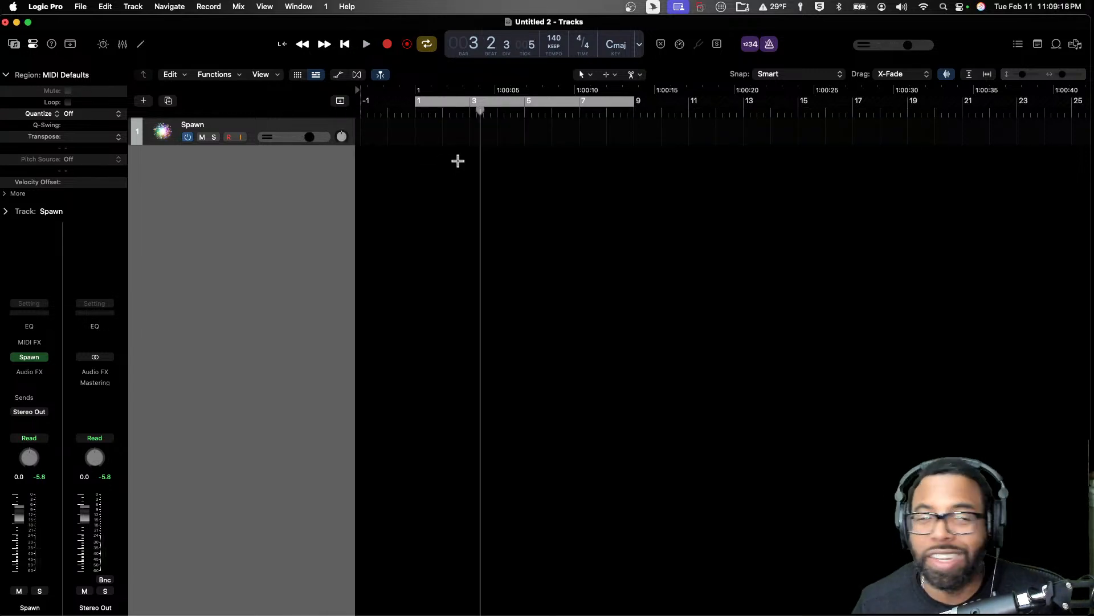
{"action": "key", "text": "space"}
{"action": "key", "text": "space"}
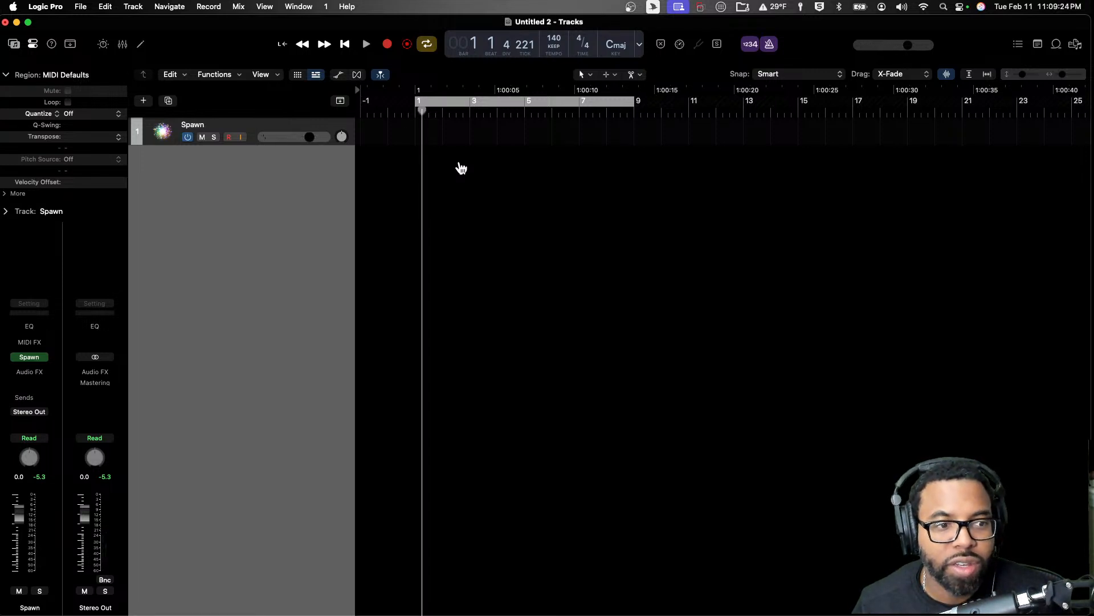
Step: Switch to Finder and open the Cymatics folder inside SOUNDS in a new window
{"action": "key", "text": "super+Tab"}
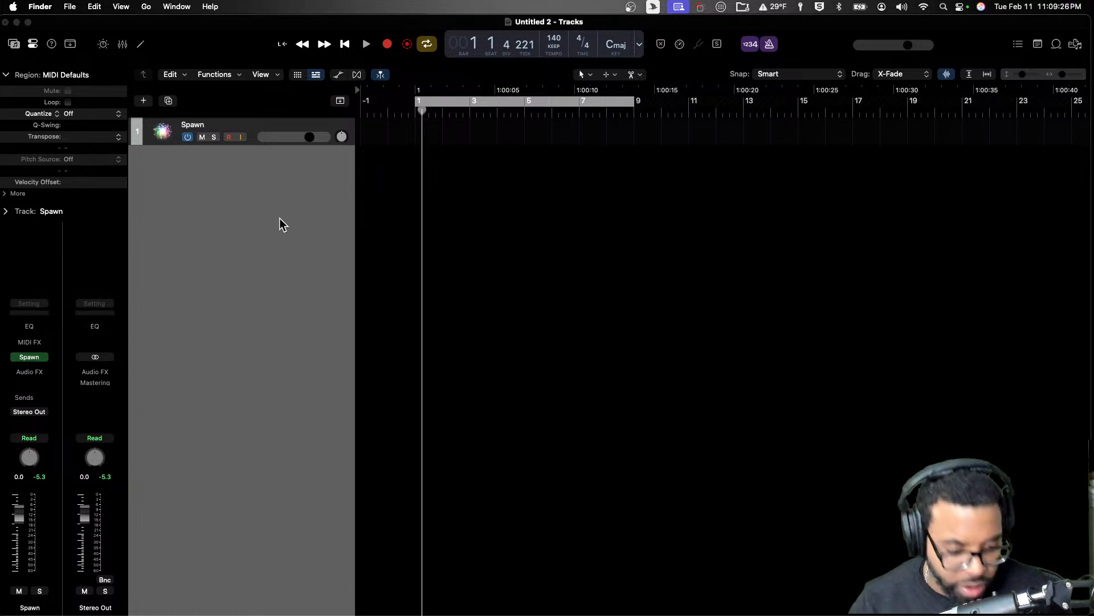
{"action": "key", "text": "super+n"}
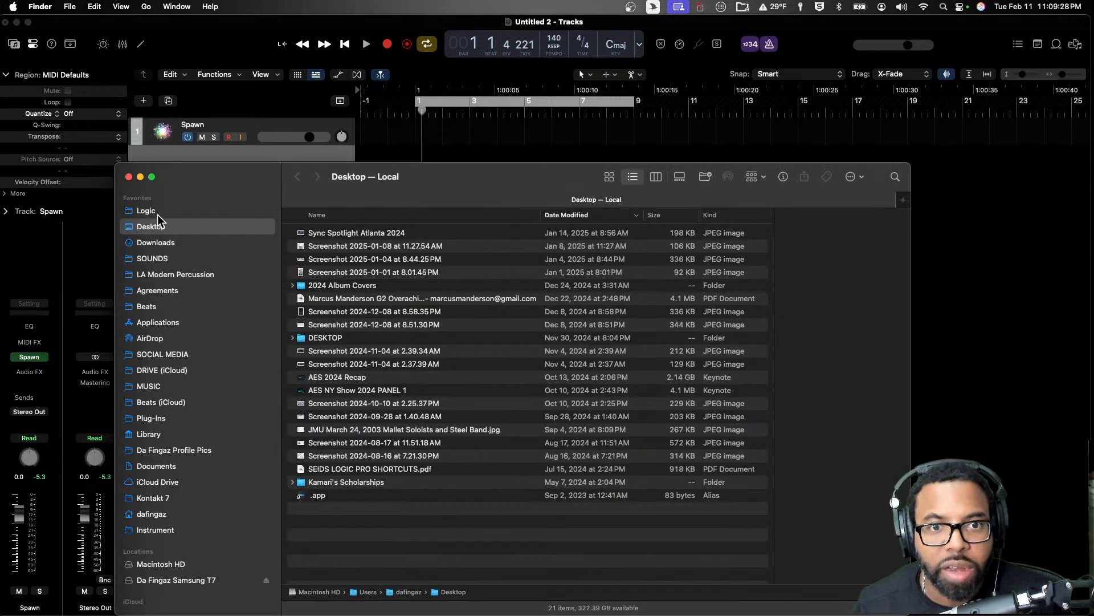
{"action": "left_click", "coordinate": [155, 260]}
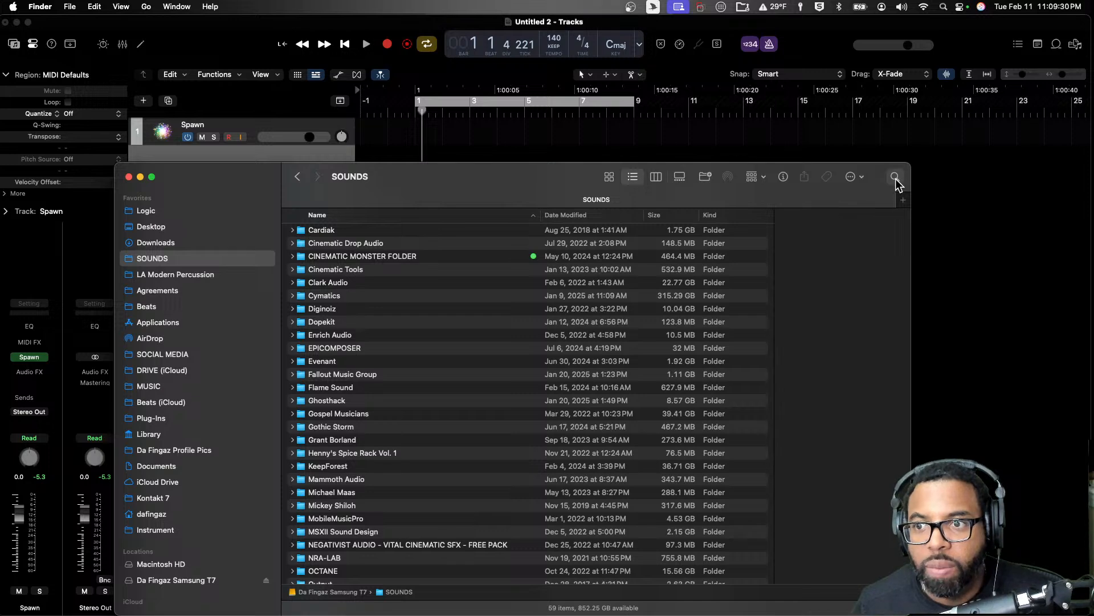
{"action": "left_click", "coordinate": [329, 296]}
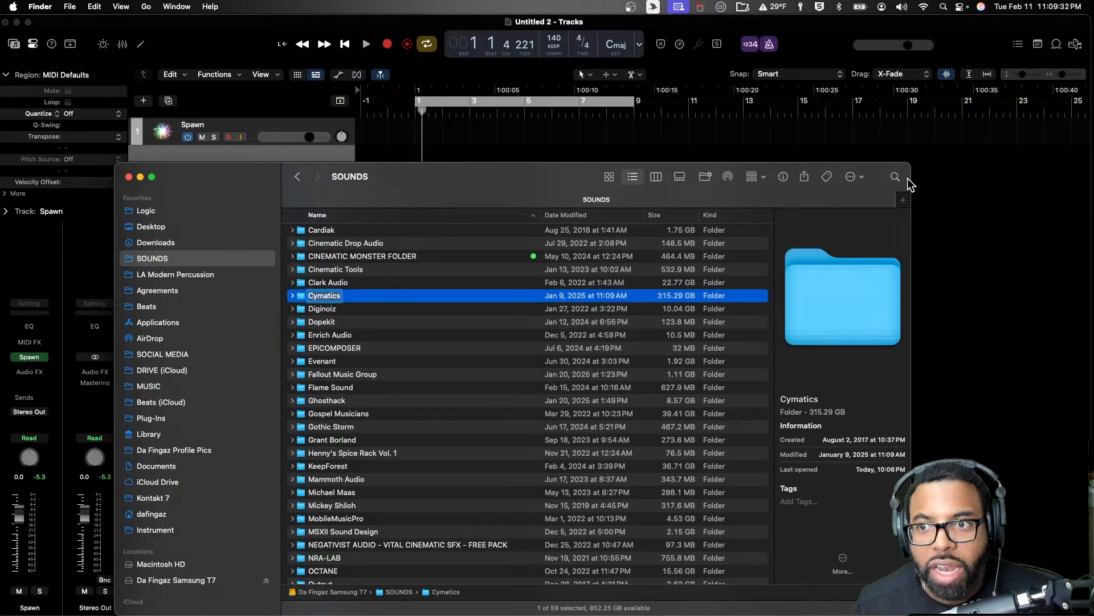
{"action": "double_click", "coordinate": [376, 296]}
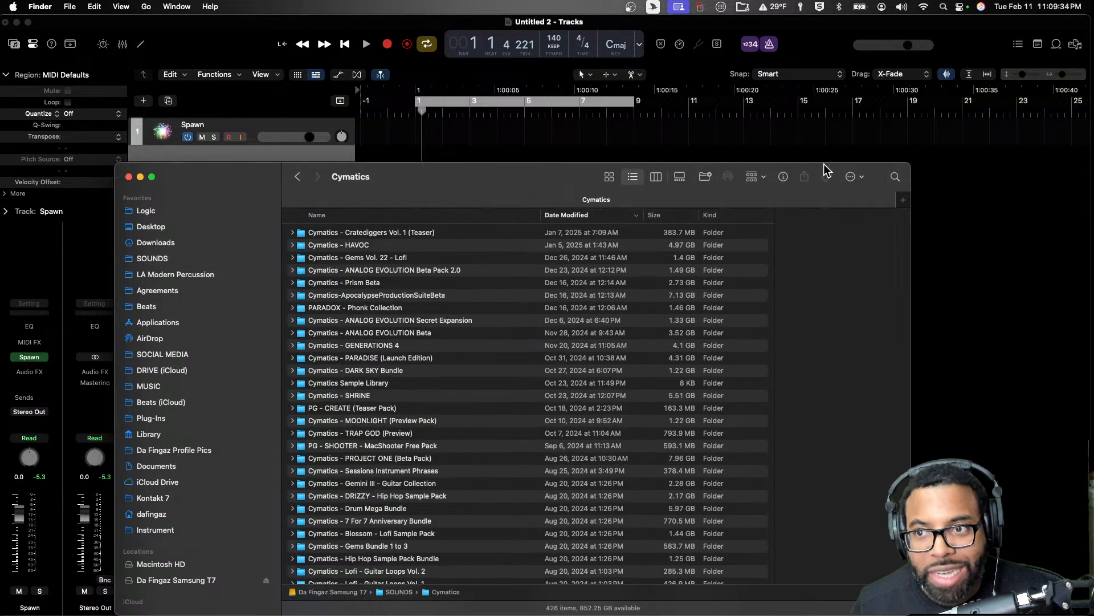
Step: Search the Cymatics folder for "drum loop"
{"action": "left_click", "coordinate": [893, 178]}
{"action": "type", "text": "kick"}
{"action": "key", "text": "Return"}
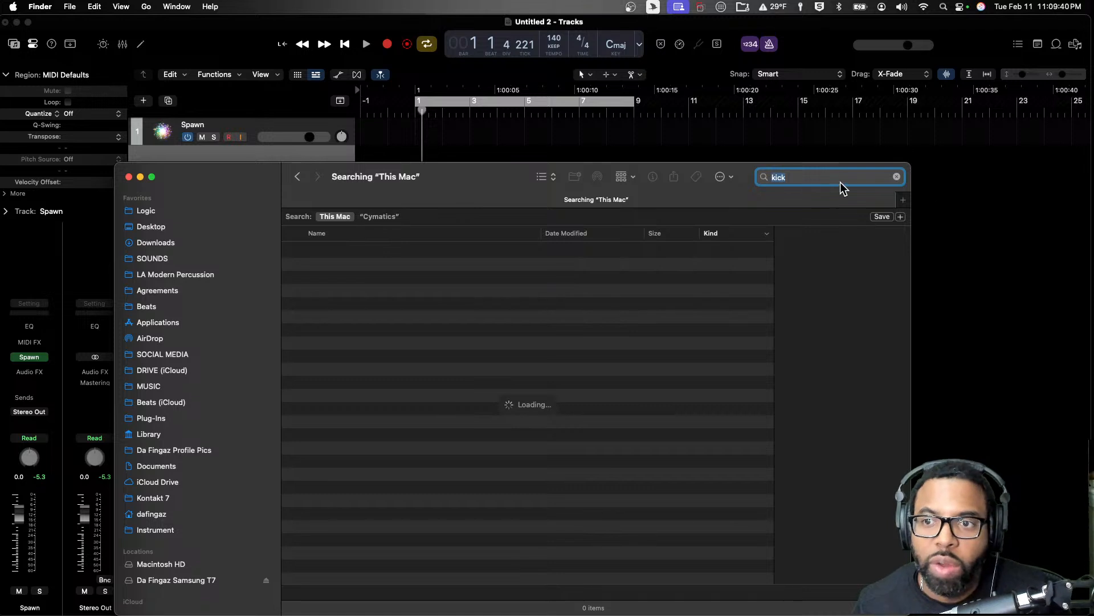
{"action": "type", "text": "drum loop"}
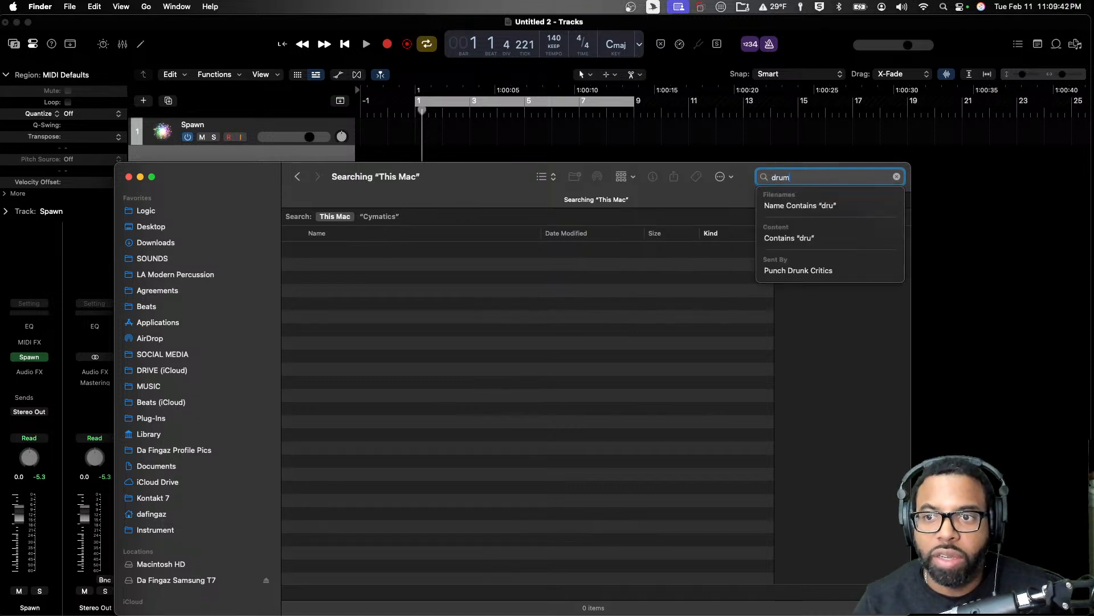
{"action": "key", "text": "Return"}
{"action": "left_click", "coordinate": [379, 216]}
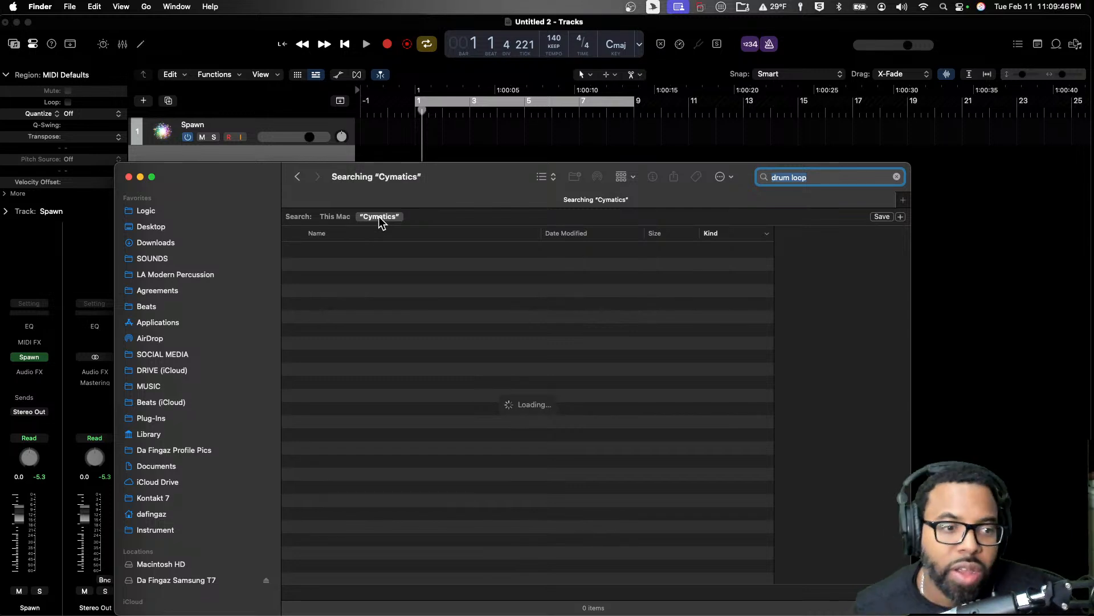
Step: Start playback of the project in Logic Pro and return to the Finder search window
{"action": "left_click", "coordinate": [522, 152]}
{"action": "key", "text": "space"}
{"action": "key", "text": "cmd+Tab"}
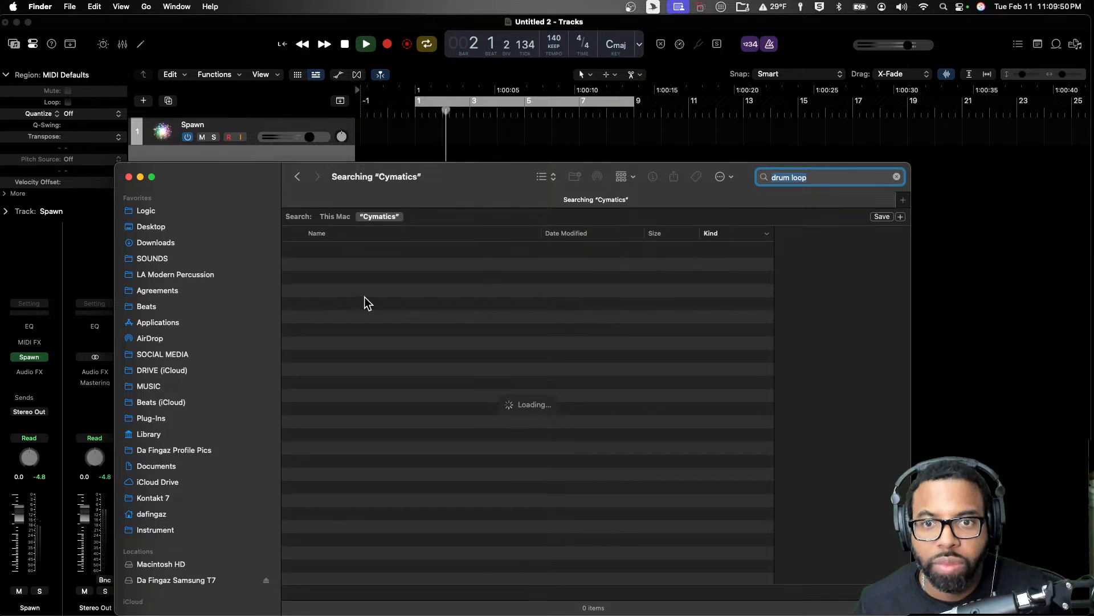
Step: Import Cymatics - Alarma Drum Loop - 145 BPM.wav from the search results onto a new track at bar 1 and play it
{"action": "left_click_drag", "start_coordinate": [432, 180], "coordinate": [541, 195]}
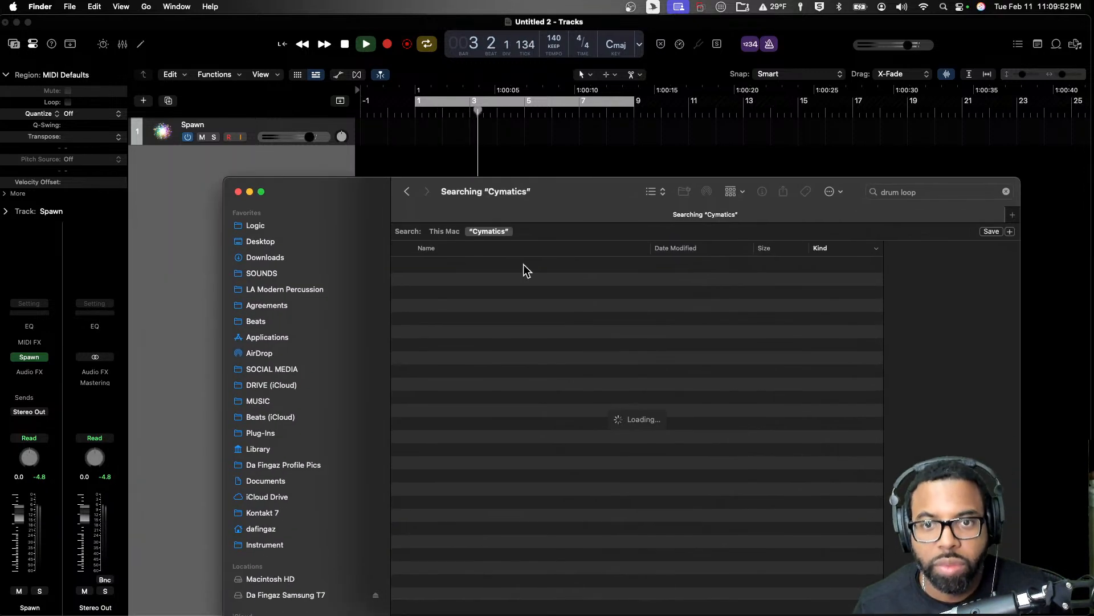
{"action": "scroll", "coordinate": [474, 347], "scroll_direction": "down", "scroll_amount": 15}
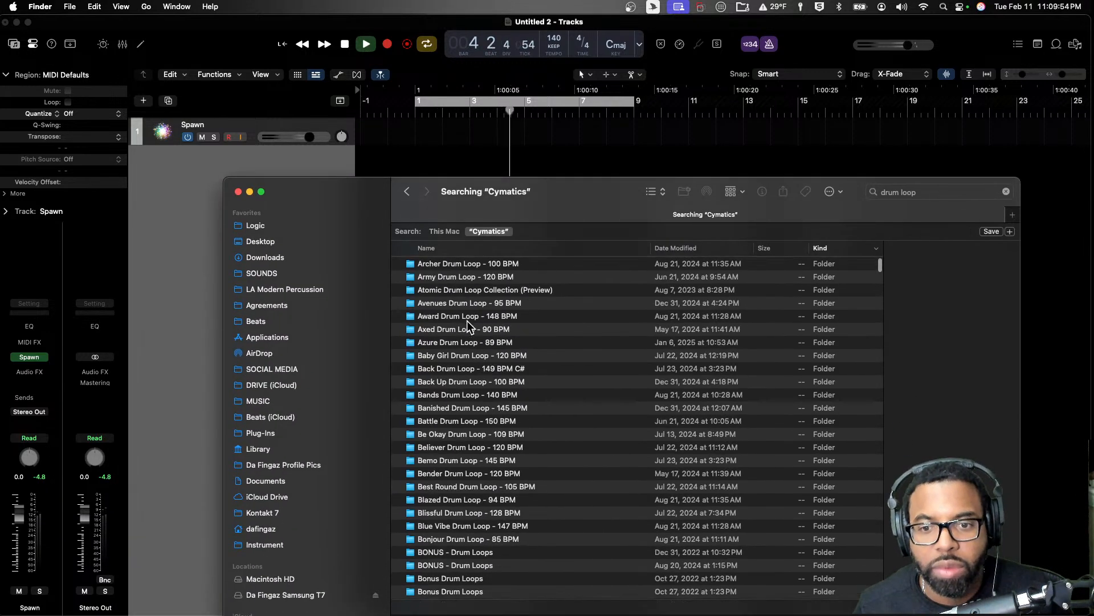
{"action": "scroll", "coordinate": [467, 326], "scroll_direction": "down", "scroll_amount": 20}
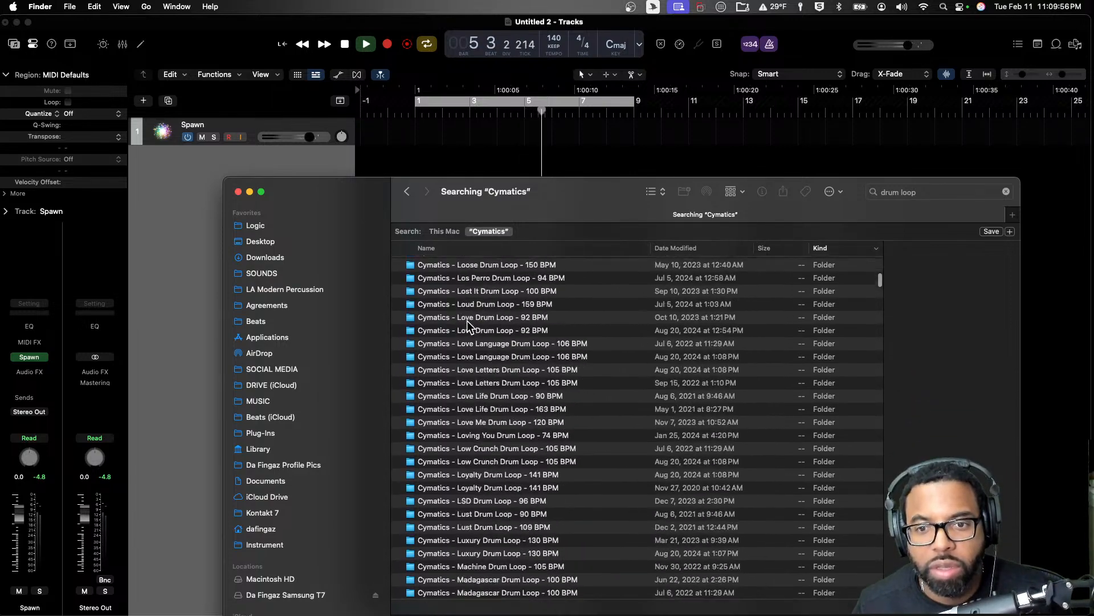
{"action": "scroll", "coordinate": [468, 326], "scroll_direction": "down", "scroll_amount": 5}
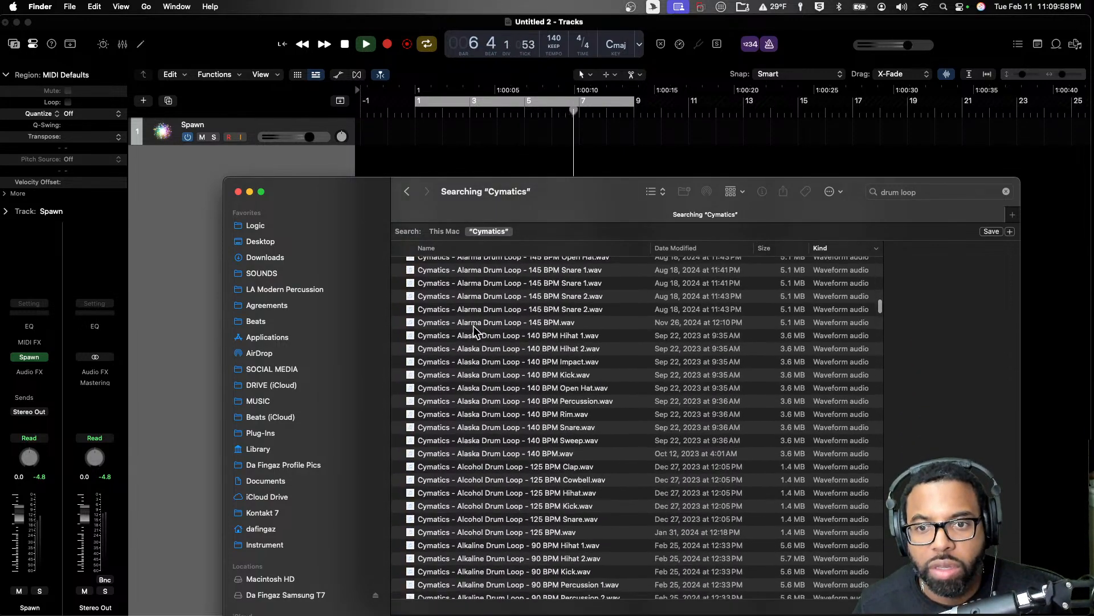
{"action": "left_click_drag", "start_coordinate": [501, 322], "coordinate": [416, 163]}
{"action": "left_click", "coordinate": [557, 263]}
{"action": "key", "text": "space"}
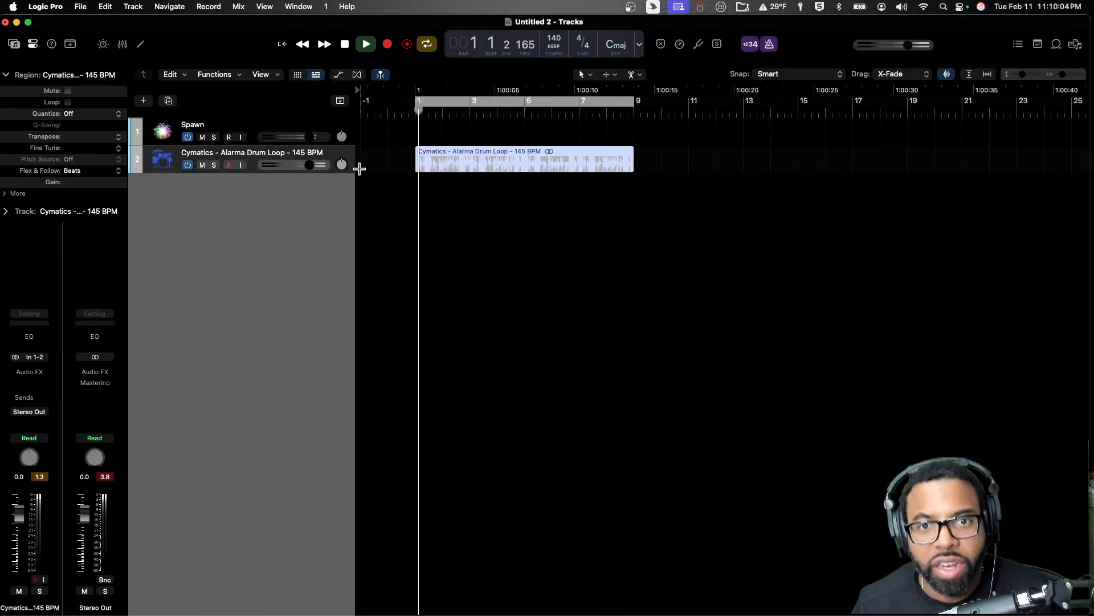
Step: Lower the drum loop track's volume to -4.6 dB during playback, then stop the project
{"action": "left_click_drag", "start_coordinate": [308, 166], "coordinate": [275, 166]}
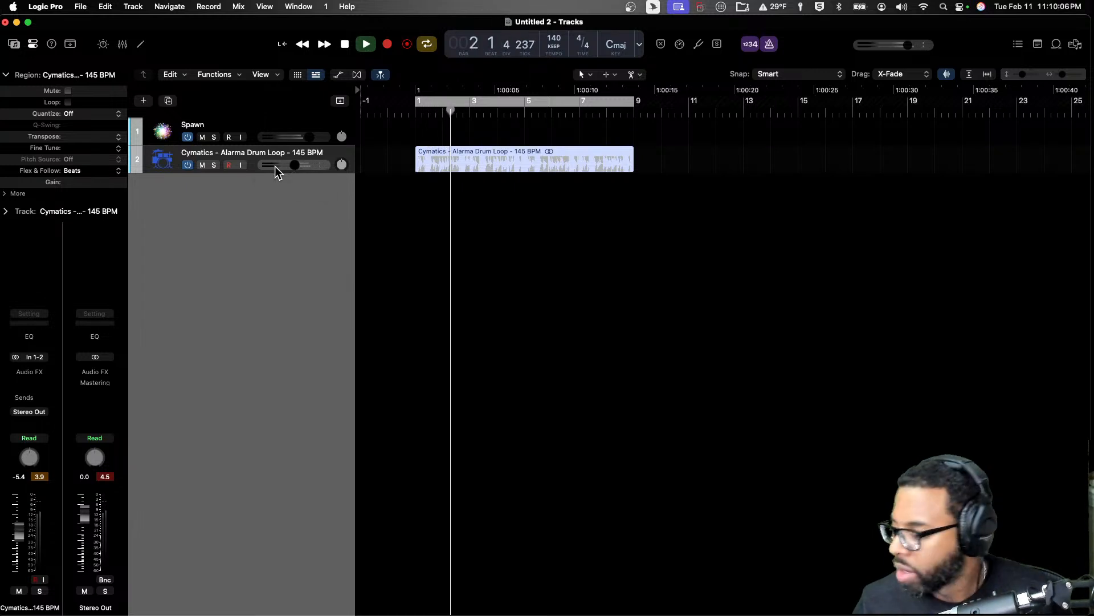
{"action": "left_click_drag", "start_coordinate": [292, 166], "coordinate": [296, 165]}
{"action": "key", "text": "space"}
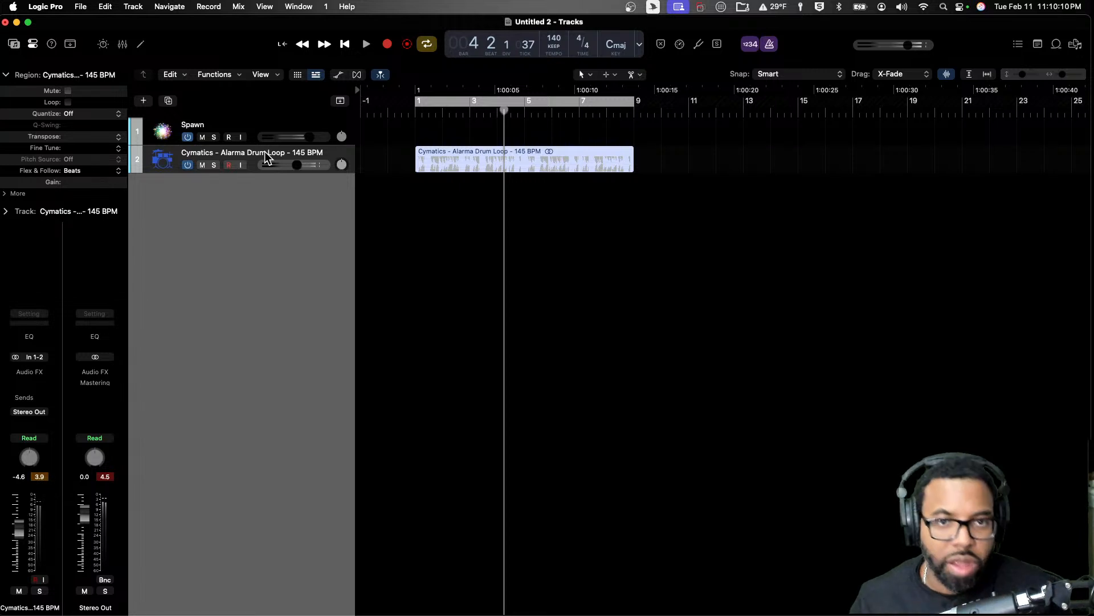
Step: Add a software instrument track and load the stereo Studio Piano instrument on it
{"action": "key", "text": "alt+super+s"}
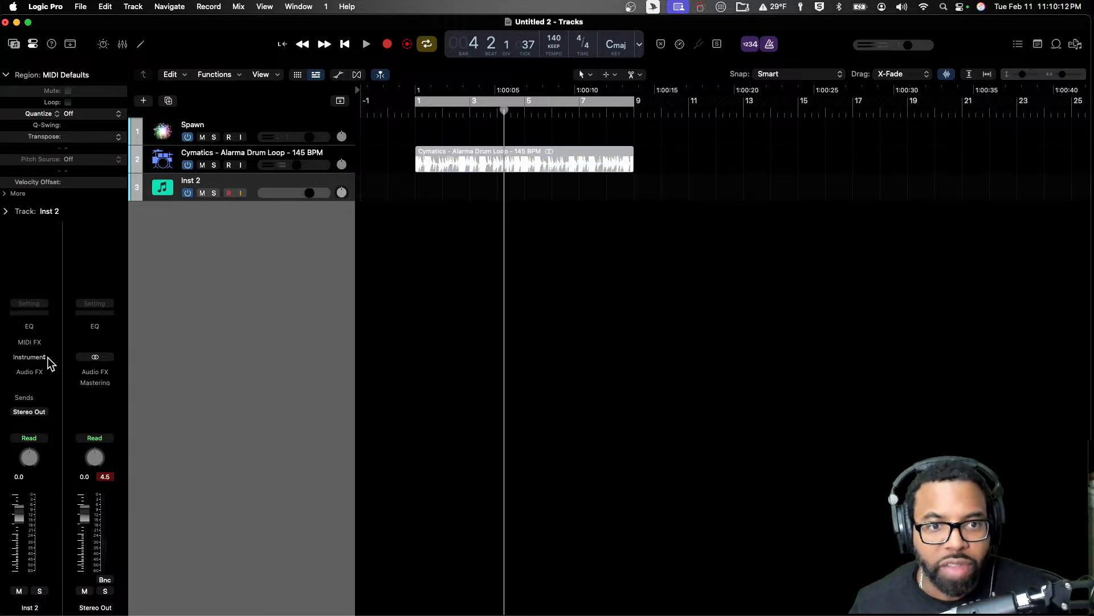
{"action": "left_click", "coordinate": [34, 358]}
{"action": "type", "text": "pino"}
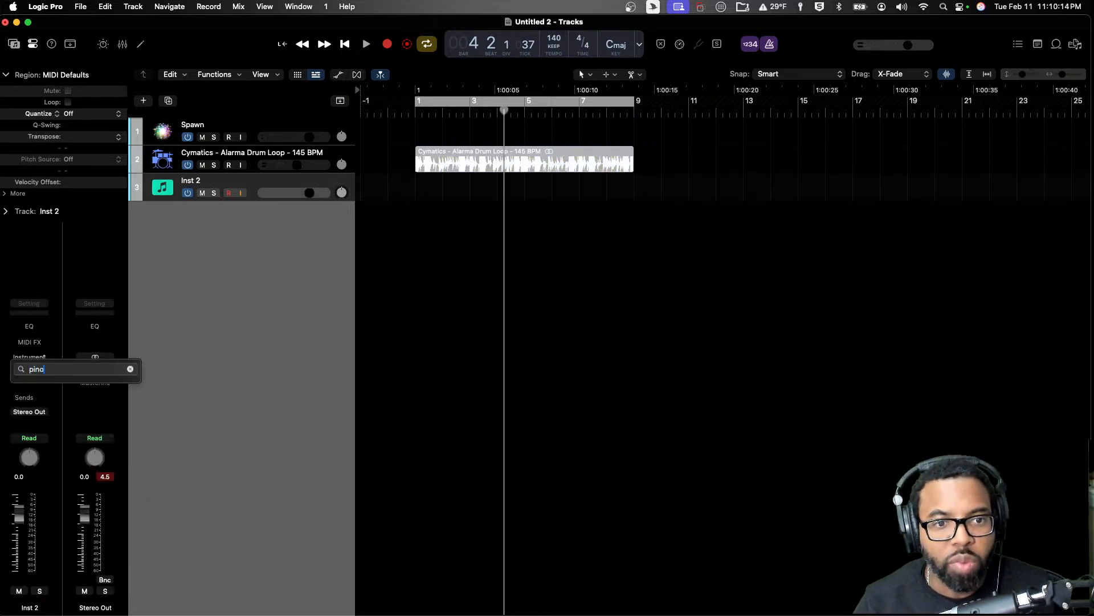
{"action": "mouse_move", "coordinate": [81, 385]}
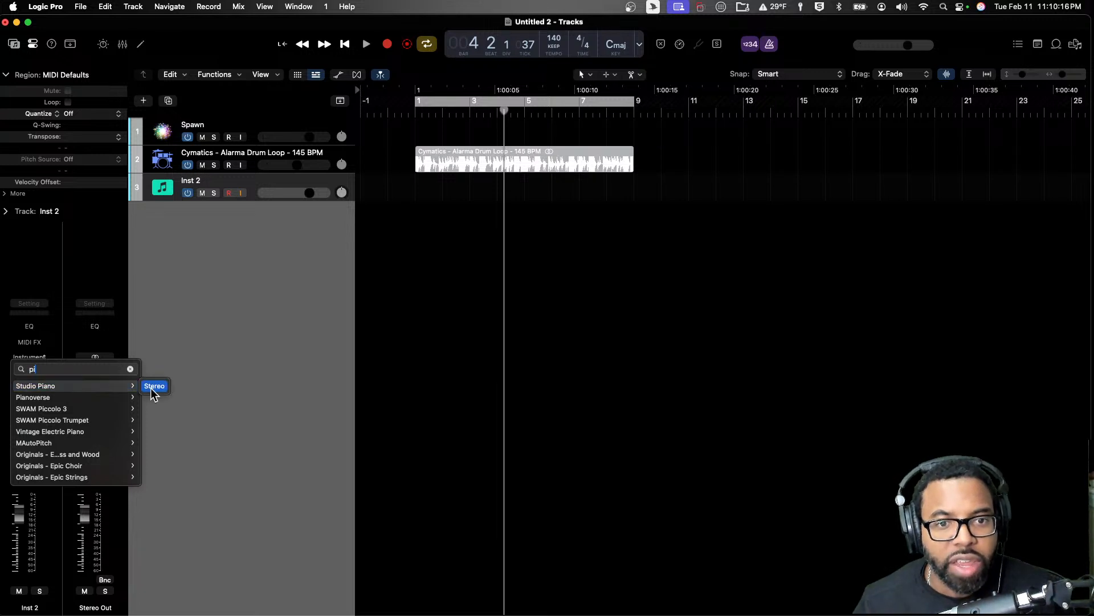
{"action": "left_click", "coordinate": [154, 388]}
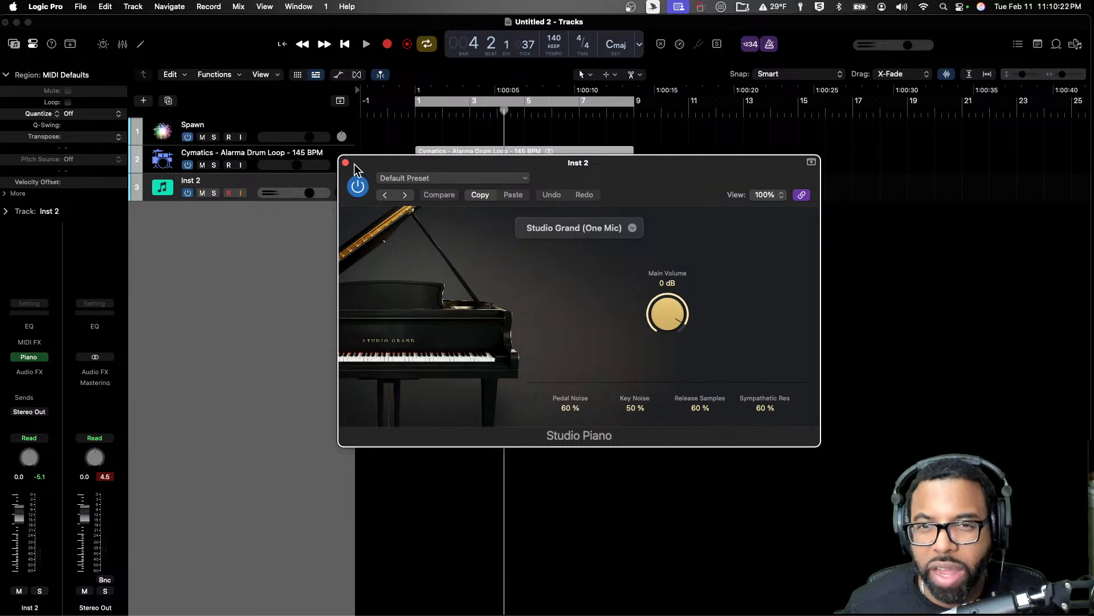
{"action": "left_click", "coordinate": [527, 230]}
{"action": "left_click", "coordinate": [547, 256]}
{"action": "left_click_drag", "start_coordinate": [568, 181], "coordinate": [636, 186]}
Step: Reopen Spawn from its track, try out the Rebel sound's XY controller, and close the plugin window
{"action": "left_click", "coordinate": [245, 126]}
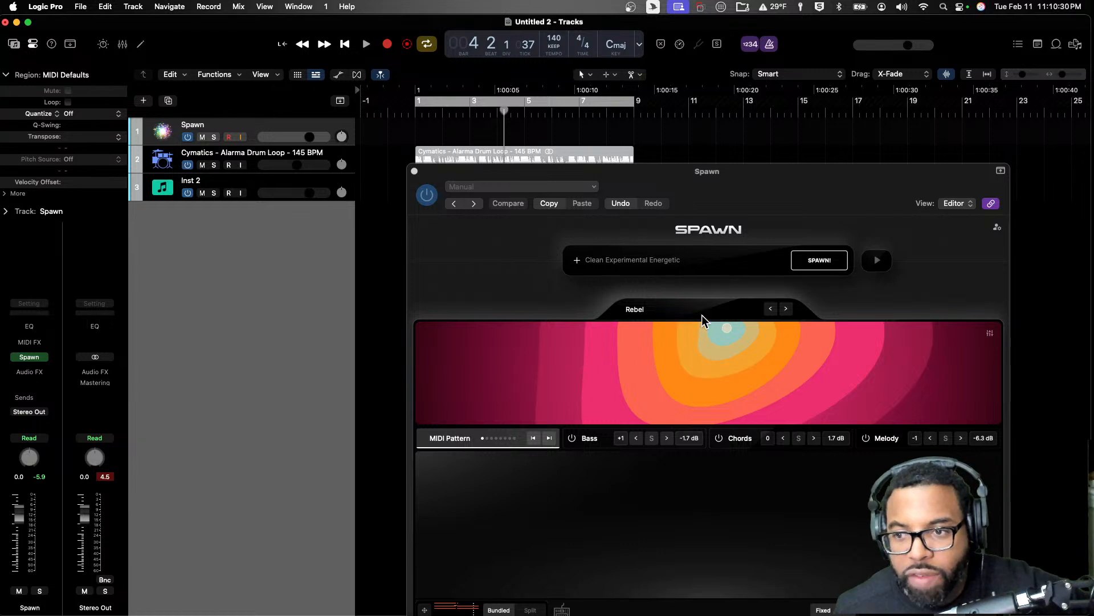
{"action": "left_click", "coordinate": [627, 156]}
{"action": "left_click_drag", "start_coordinate": [722, 171], "coordinate": [551, 120]}
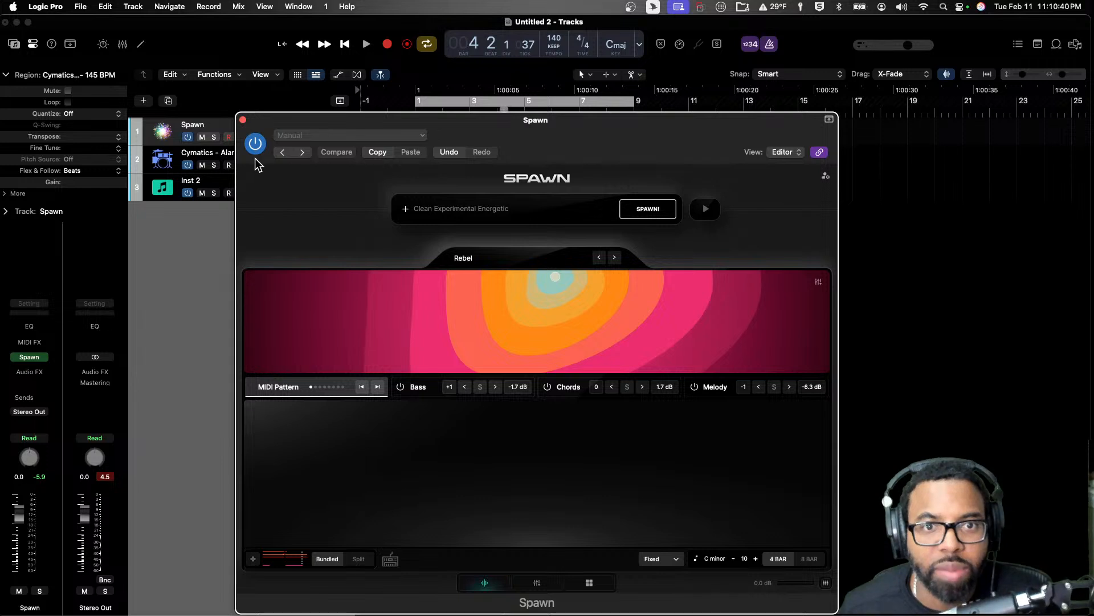
{"action": "left_click", "coordinate": [557, 281]}
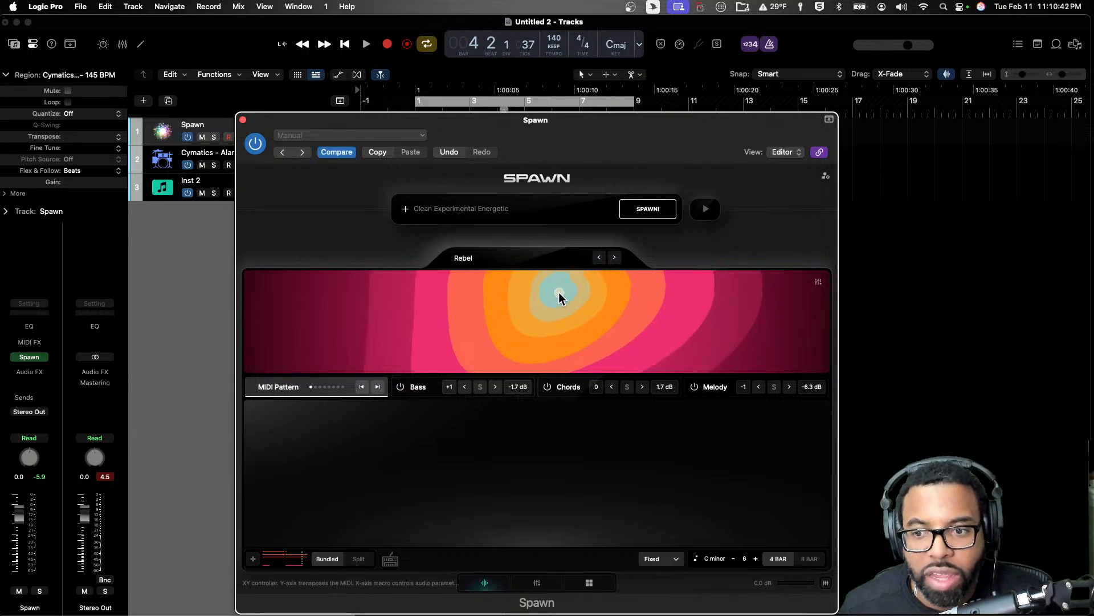
{"action": "left_click", "coordinate": [243, 120]}
Step: Select the Inst 2 piano track and play it live over the drum loop from the start of the project
{"action": "left_click", "coordinate": [225, 178]}
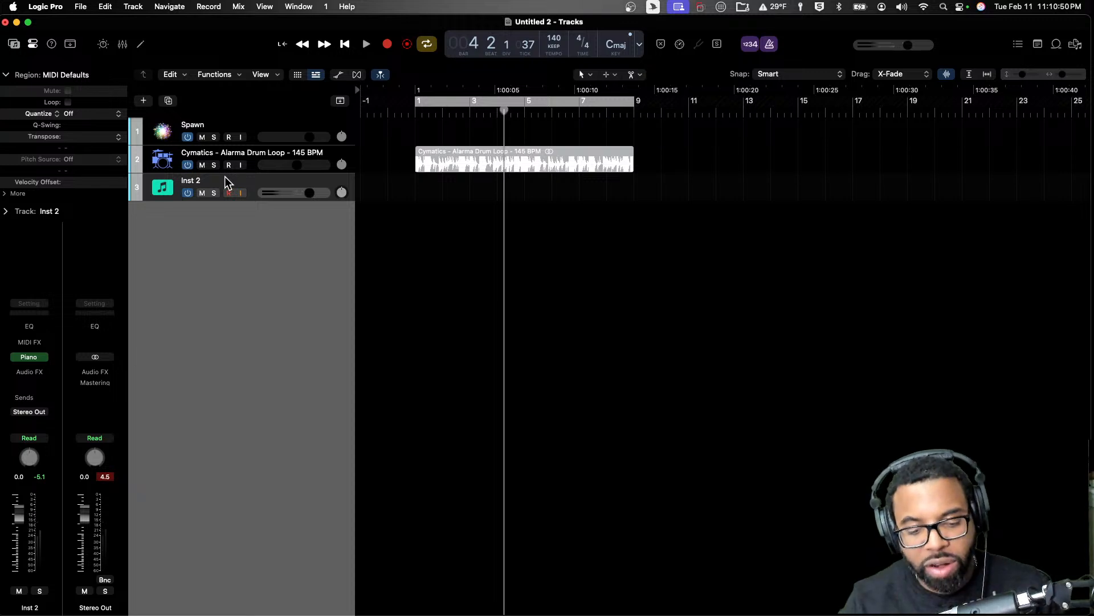
{"action": "key", "text": "Return"}
{"action": "key", "text": "space"}
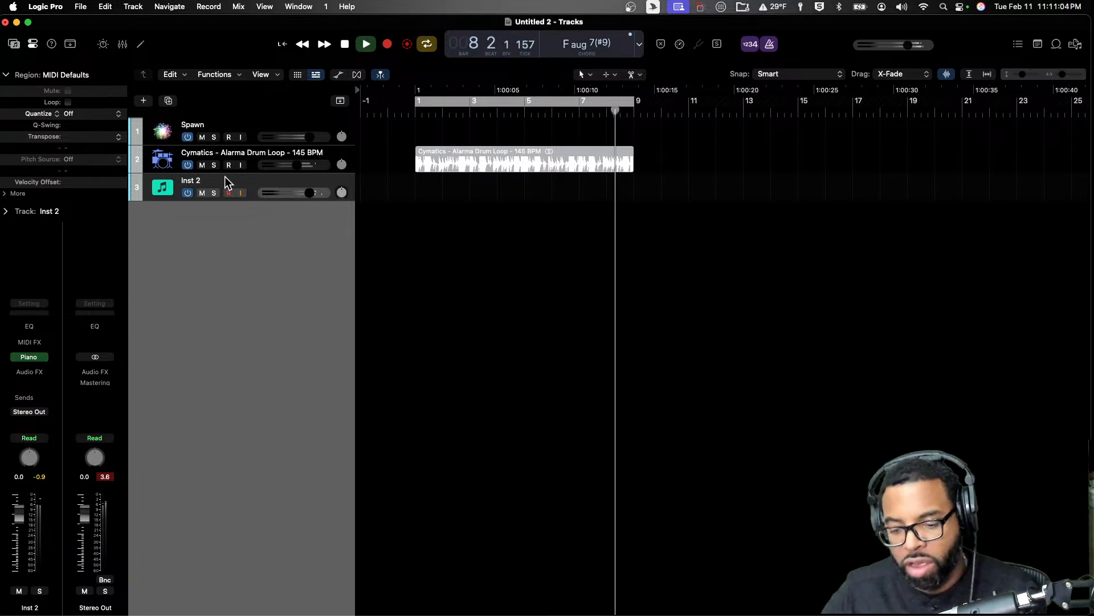
{"action": "key", "text": "space"}
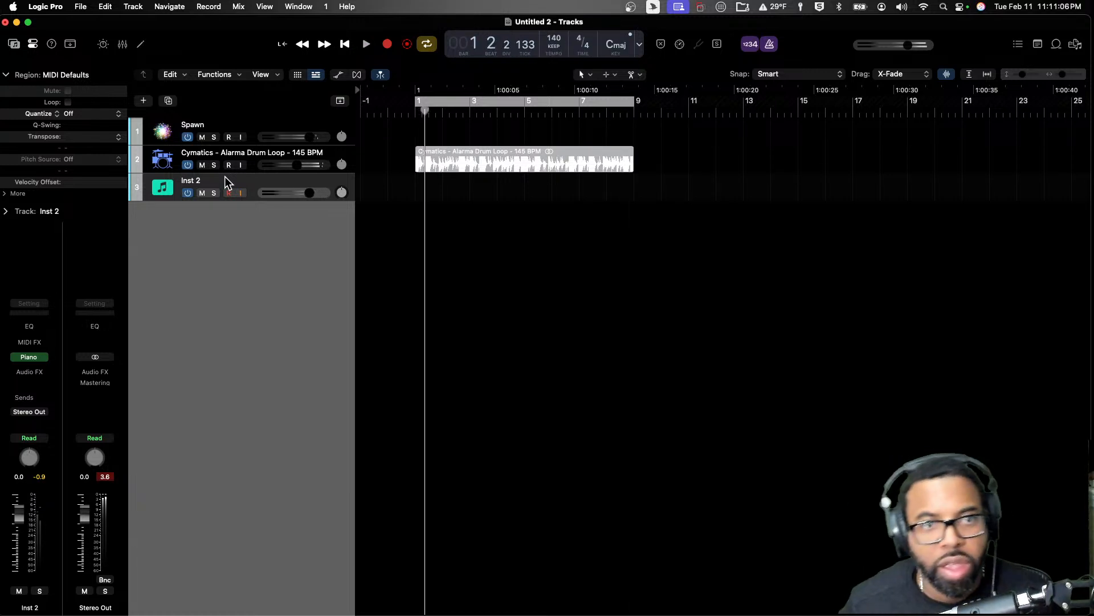
Step: Rename the Inst 2 track as Piano
{"action": "double_click", "coordinate": [226, 179]}
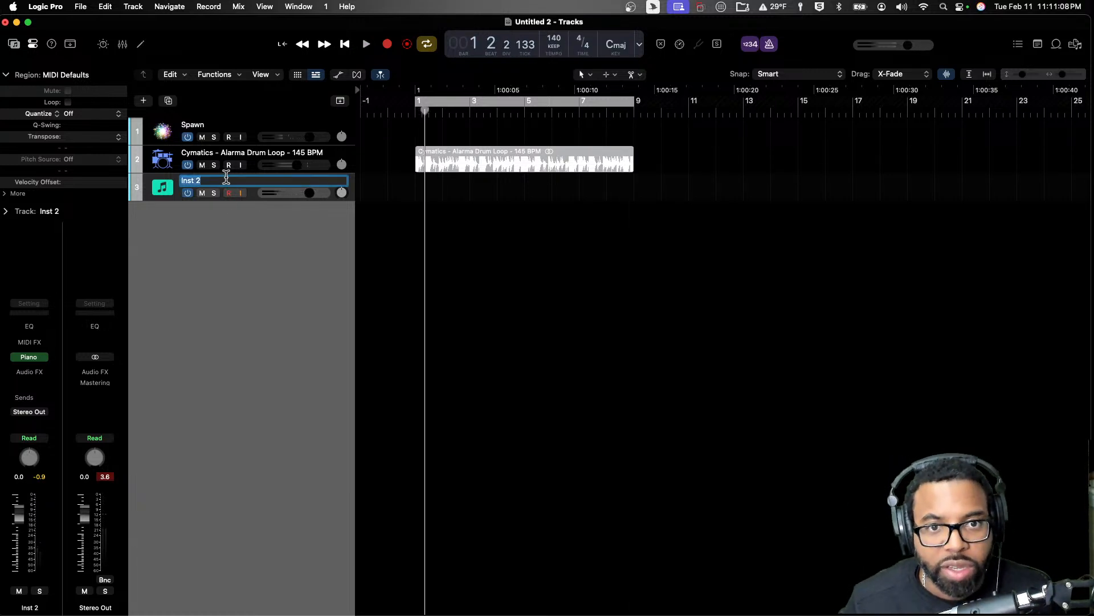
{"action": "type", "text": "Piano"}
{"action": "key", "text": "Return"}
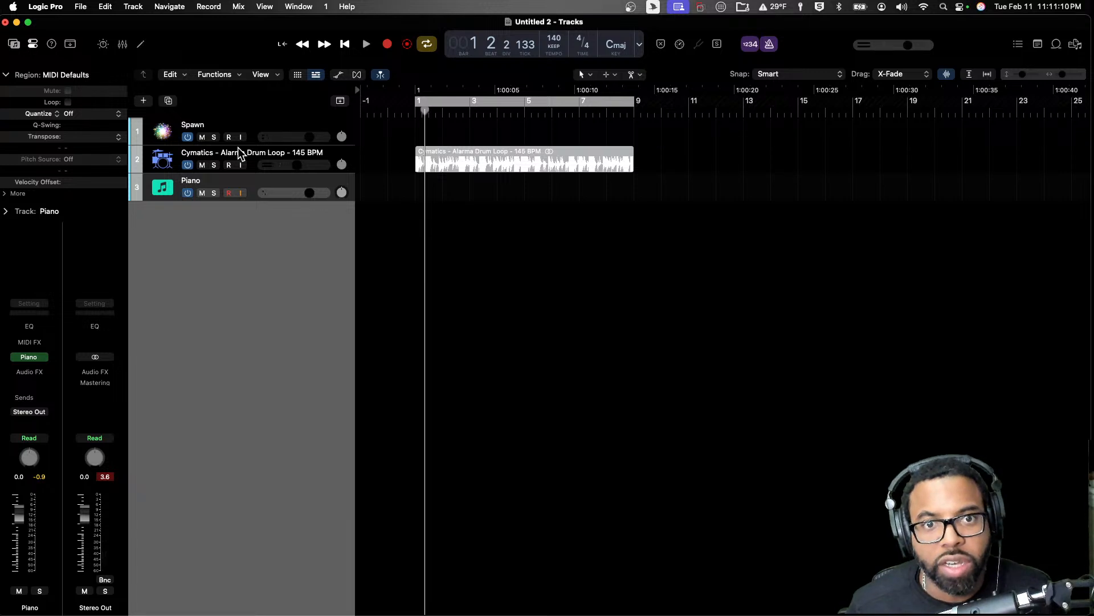
Step: Reopen Spawn from its track and display the bass part's MIDI notes
{"action": "left_click", "coordinate": [234, 117]}
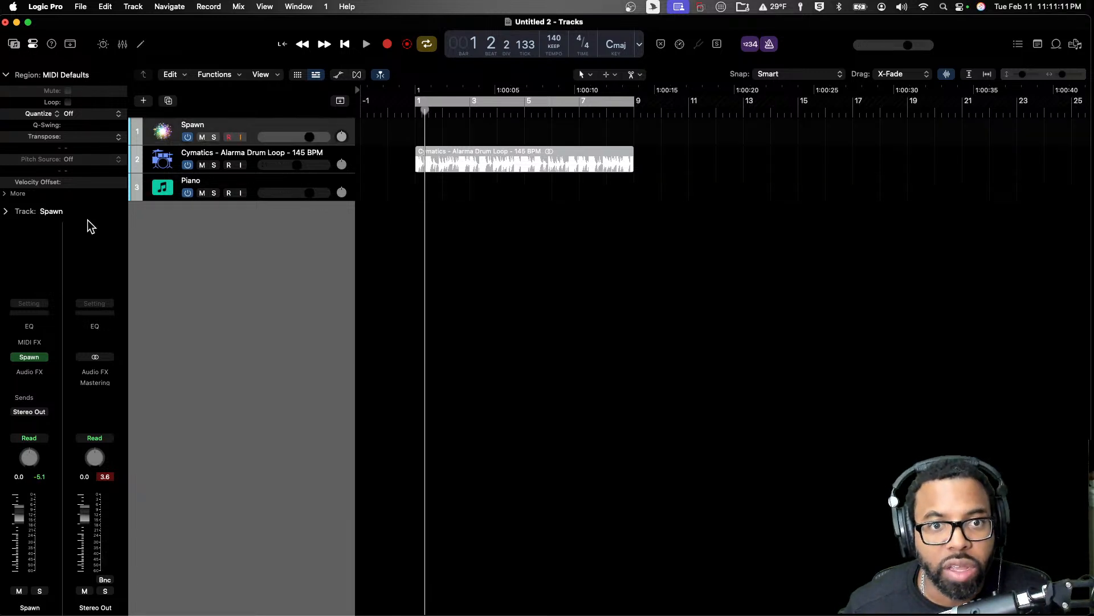
{"action": "left_click", "coordinate": [30, 357]}
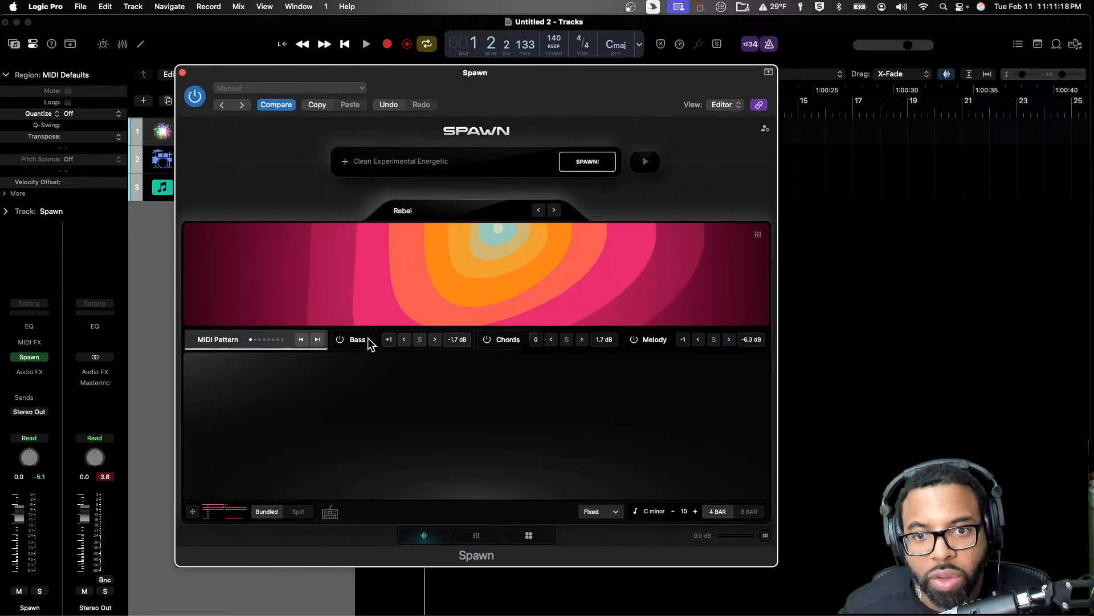
{"action": "left_click", "coordinate": [352, 342]}
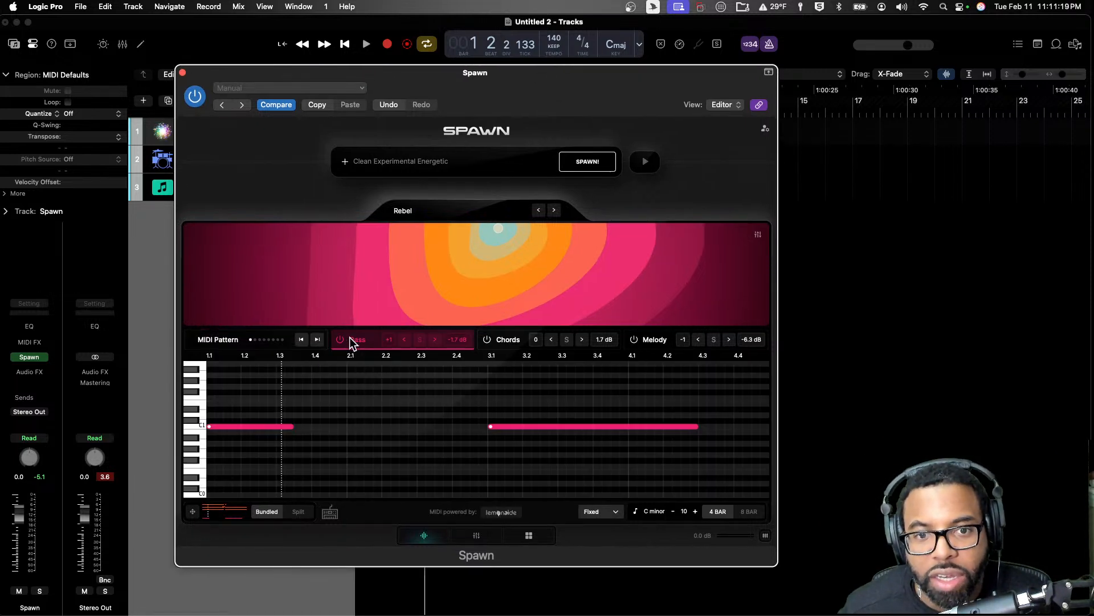
Step: Audition Spawn's MIDI patterns against the drum loop and settle on the seventh pattern
{"action": "left_click", "coordinate": [318, 339]}
{"action": "left_click", "coordinate": [317, 340]}
{"action": "key", "text": "space"}
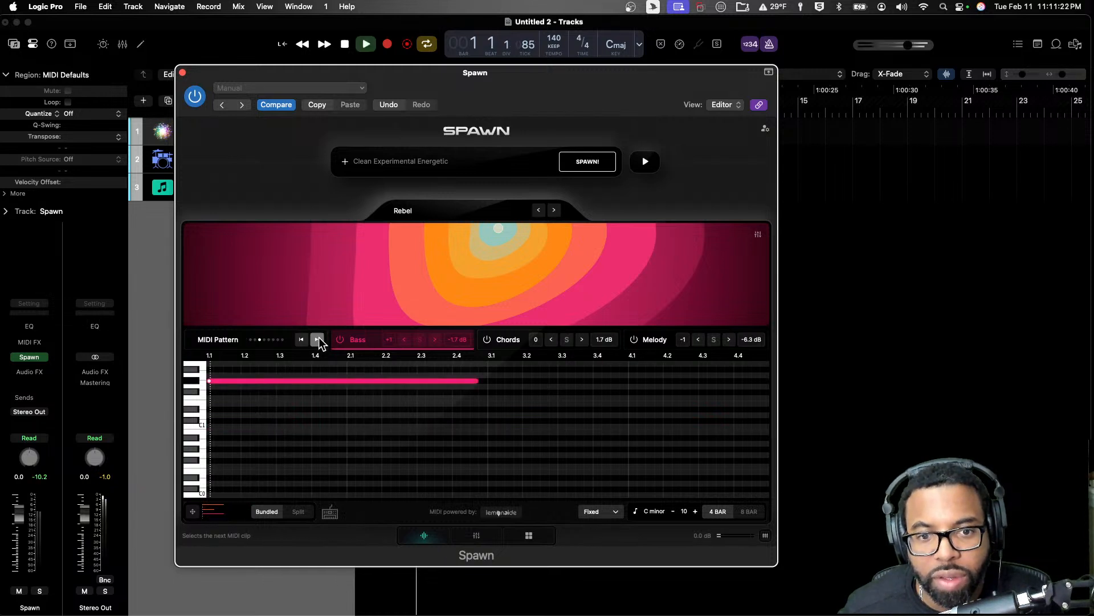
{"action": "left_click", "coordinate": [318, 340]}
{"action": "left_click", "coordinate": [317, 339]}
{"action": "key", "text": "space"}
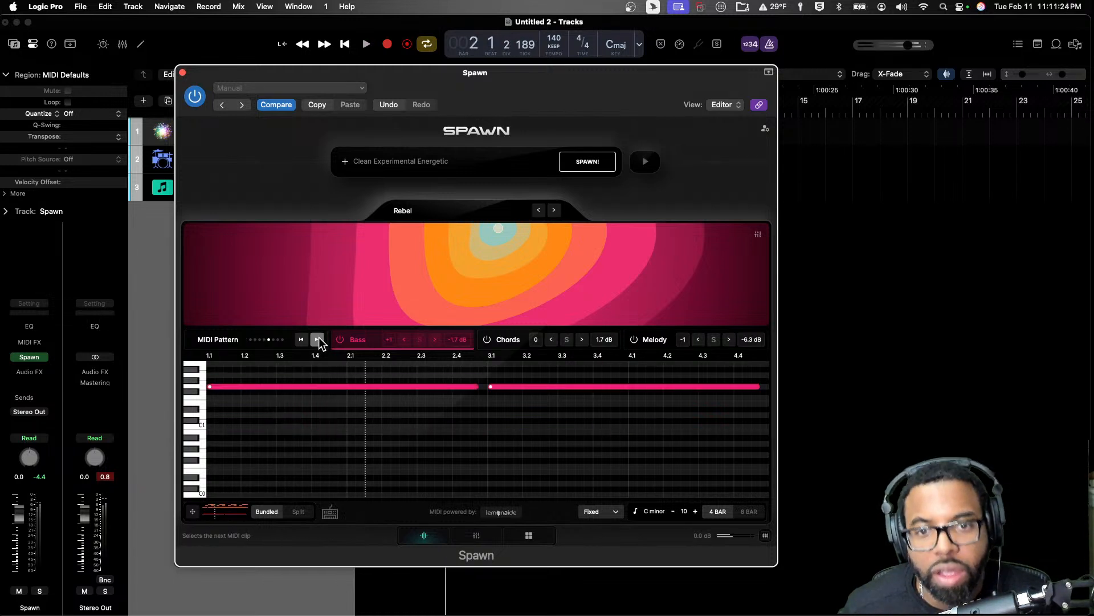
{"action": "left_click", "coordinate": [317, 339]}
{"action": "key", "text": "space"}
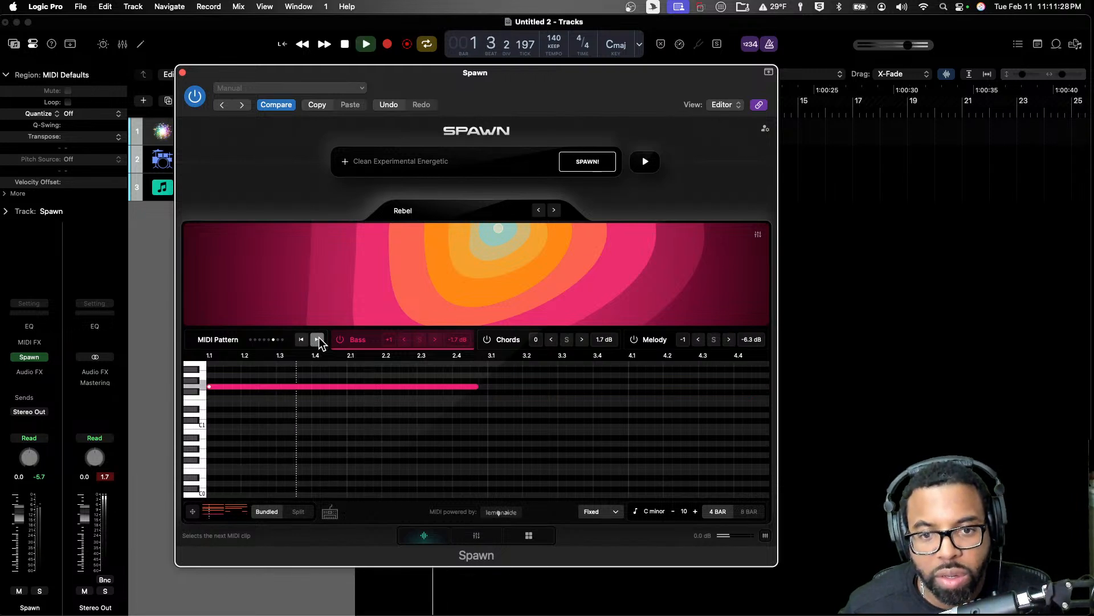
{"action": "left_click", "coordinate": [318, 339]}
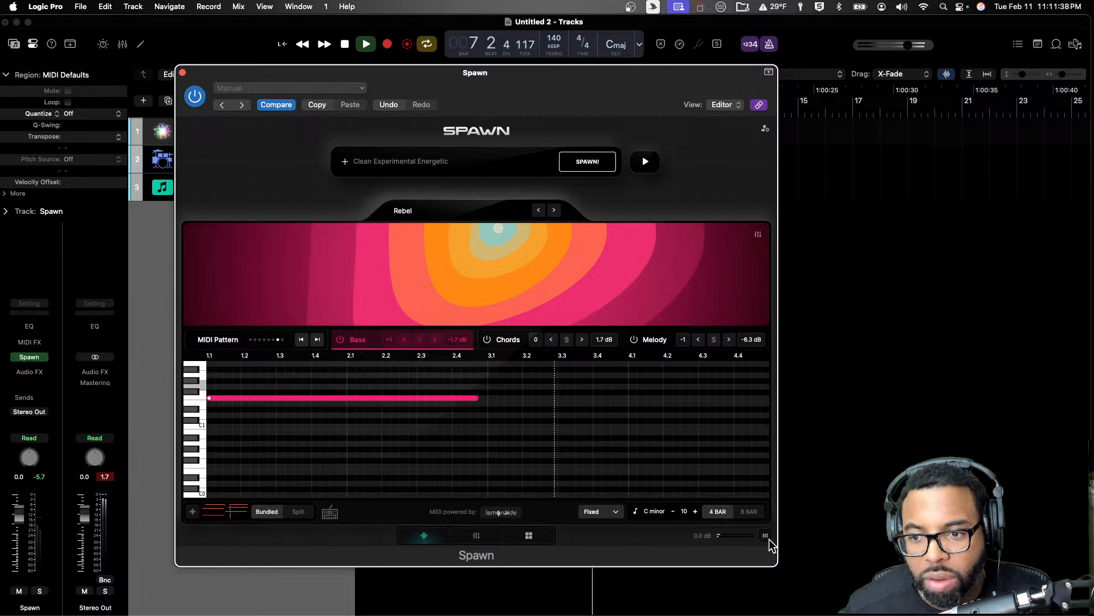
{"action": "key", "text": "space"}
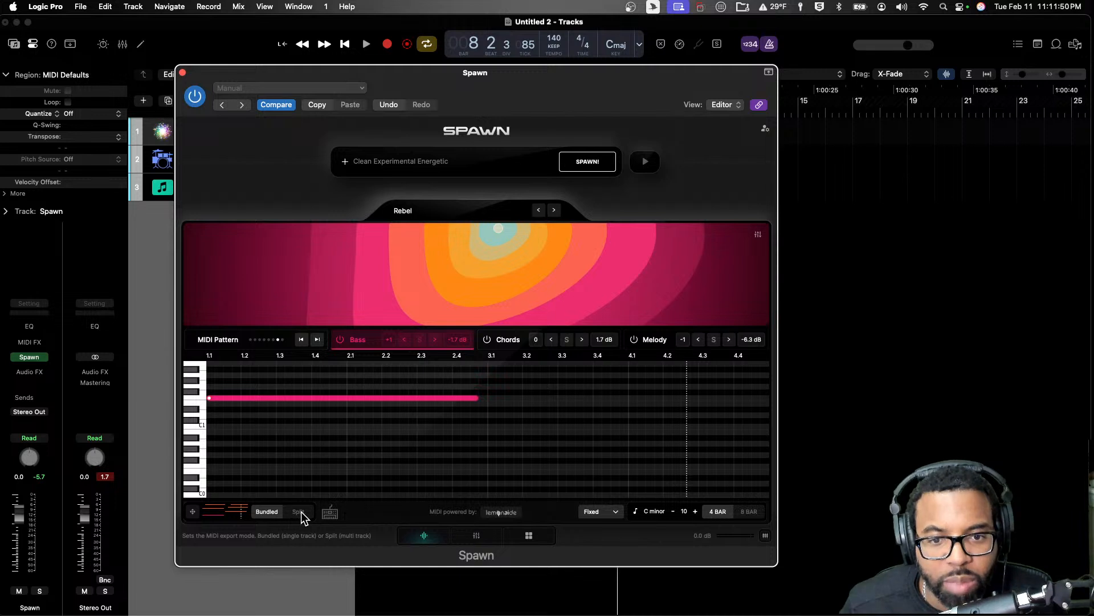
Step: Export Spawn's bundled MIDI pattern to a new track in the arrangement and place the region at bar 1
{"action": "left_click_drag", "start_coordinate": [193, 511], "coordinate": [824, 279]}
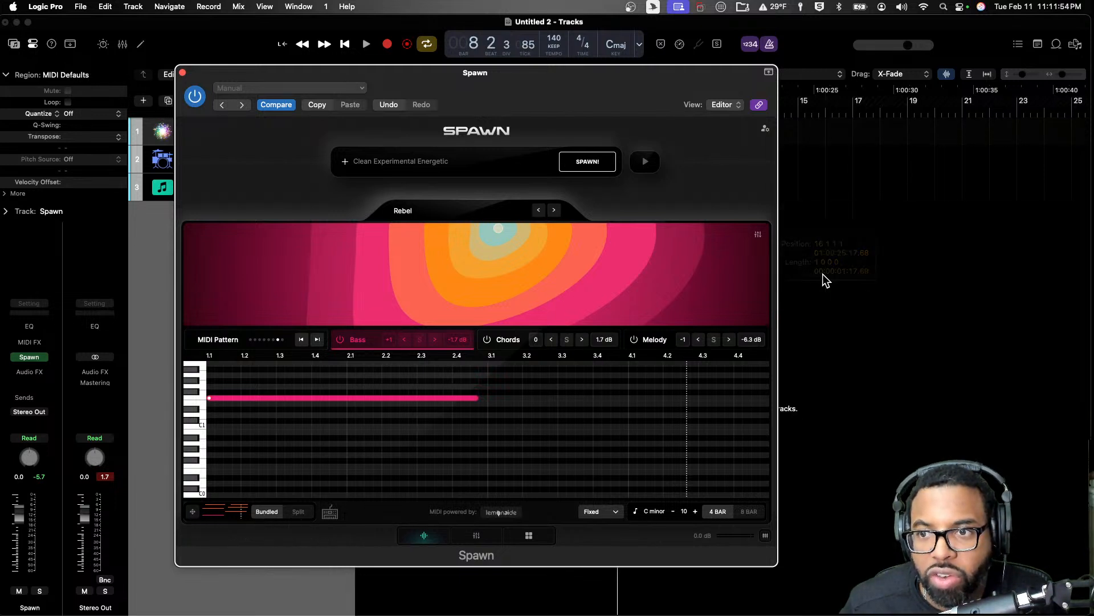
{"action": "left_click_drag", "start_coordinate": [613, 71], "coordinate": [617, 360]}
{"action": "left_click_drag", "start_coordinate": [861, 203], "coordinate": [427, 218]}
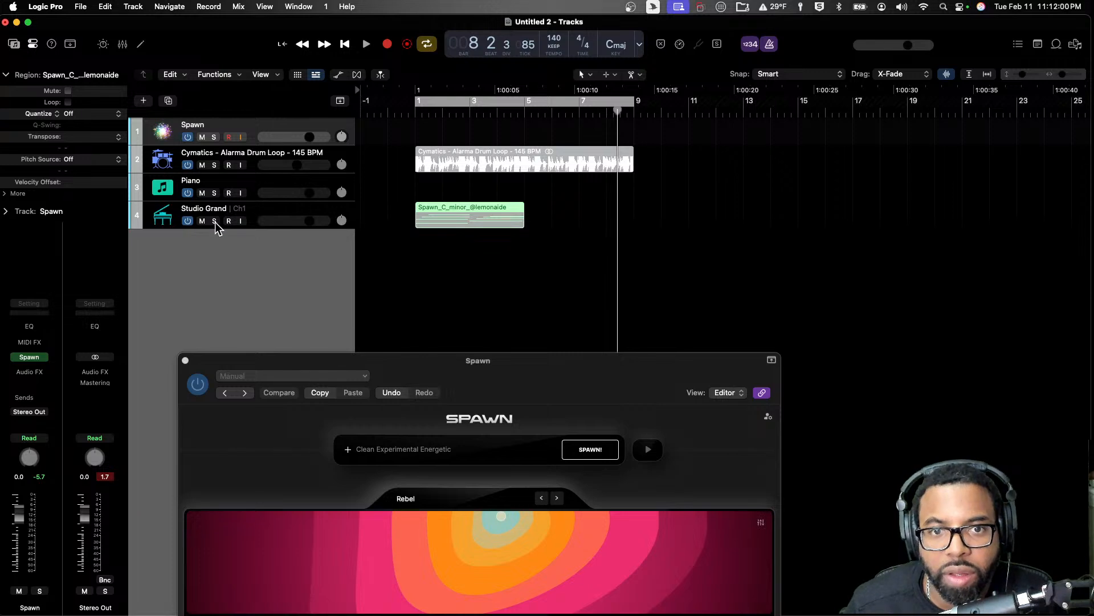
Step: Solo the Studio Grand track and play the exported MIDI region with the Spawn window moved clear of the tracks
{"action": "left_click", "coordinate": [215, 221]}
{"action": "key", "text": "space"}
{"action": "left_click_drag", "start_coordinate": [464, 363], "coordinate": [454, 266]}
{"action": "left_click_drag", "start_coordinate": [563, 293], "coordinate": [560, 259]}
{"action": "key", "text": "space"}
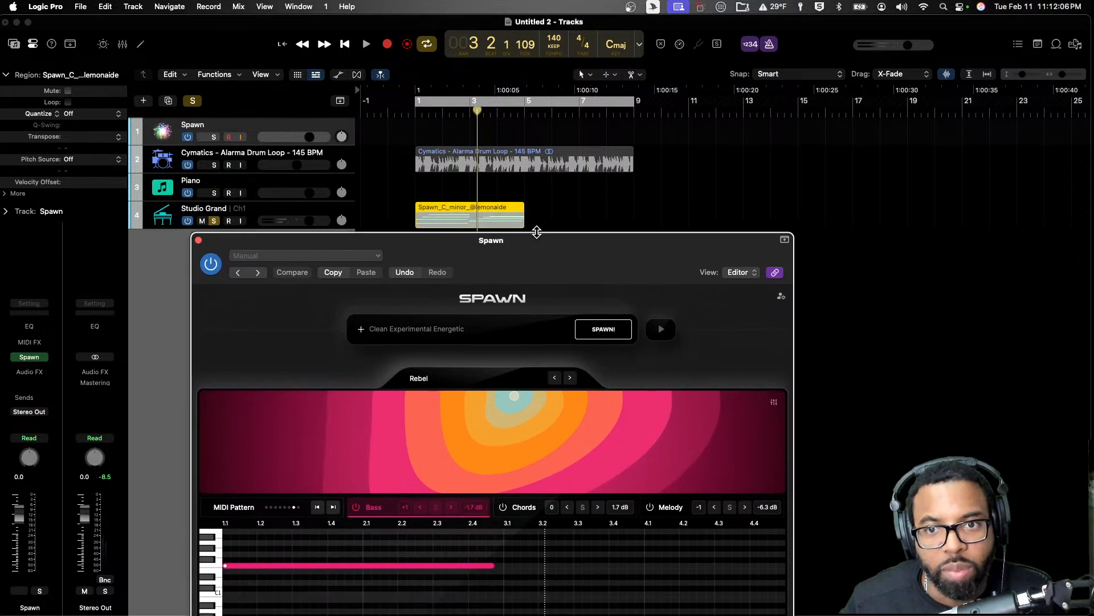
Step: Transpose the exported Spawn MIDI region by -10 and listen to the soloed track
{"action": "double_click", "coordinate": [94, 136]}
{"action": "type", "text": "-10"}
{"action": "key", "text": "Return"}
{"action": "key", "text": "space"}
{"action": "key", "text": "space"}
{"action": "left_click_drag", "start_coordinate": [489, 247], "coordinate": [562, 242]}
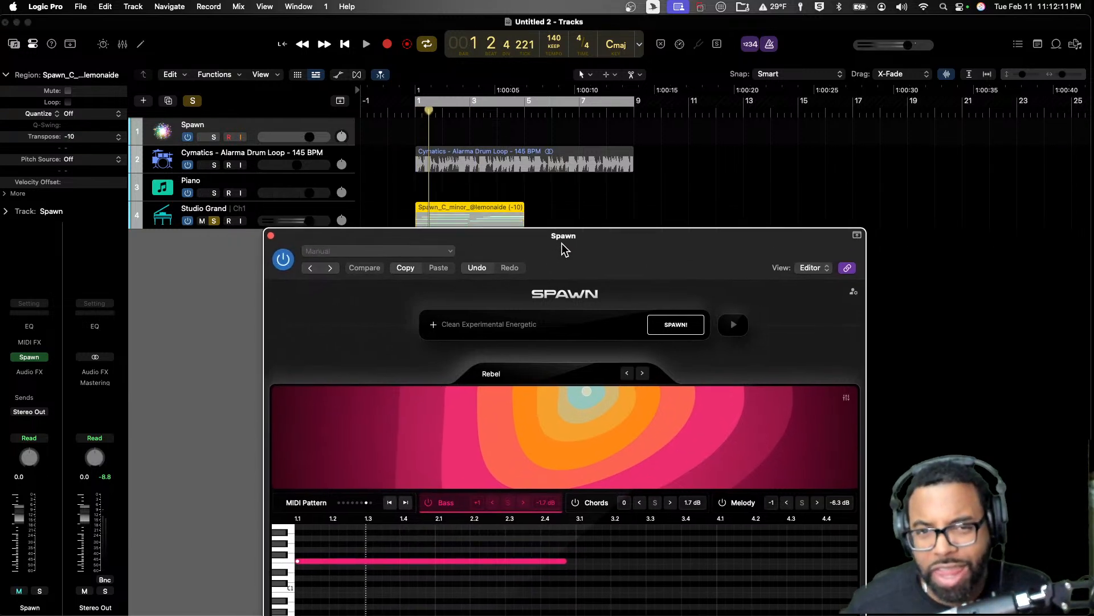
Step: Turn off solo on the Studio Grand track and listen to it together with the drum loop
{"action": "left_click", "coordinate": [214, 221]}
{"action": "key", "text": "space"}
{"action": "key", "text": "space"}
Step: Reset the exported MIDI region's transposition to none and play it with the drum loop again
{"action": "left_click_drag", "start_coordinate": [85, 137], "coordinate": [92, 129]}
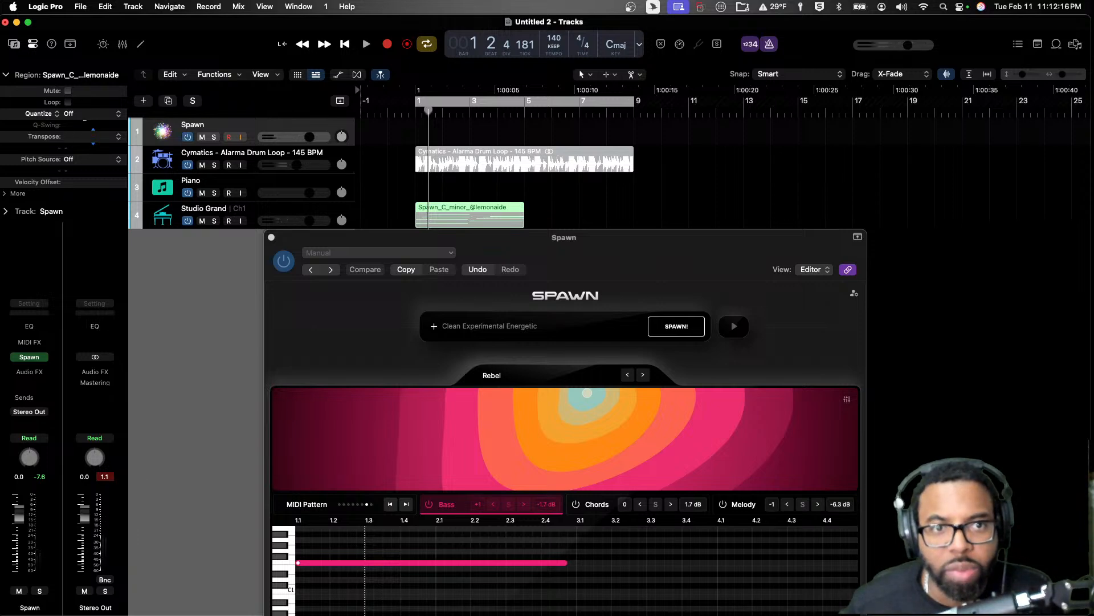
{"action": "key", "text": "space"}
{"action": "left_click_drag", "start_coordinate": [557, 254], "coordinate": [496, 317]}
{"action": "key", "text": "space"}
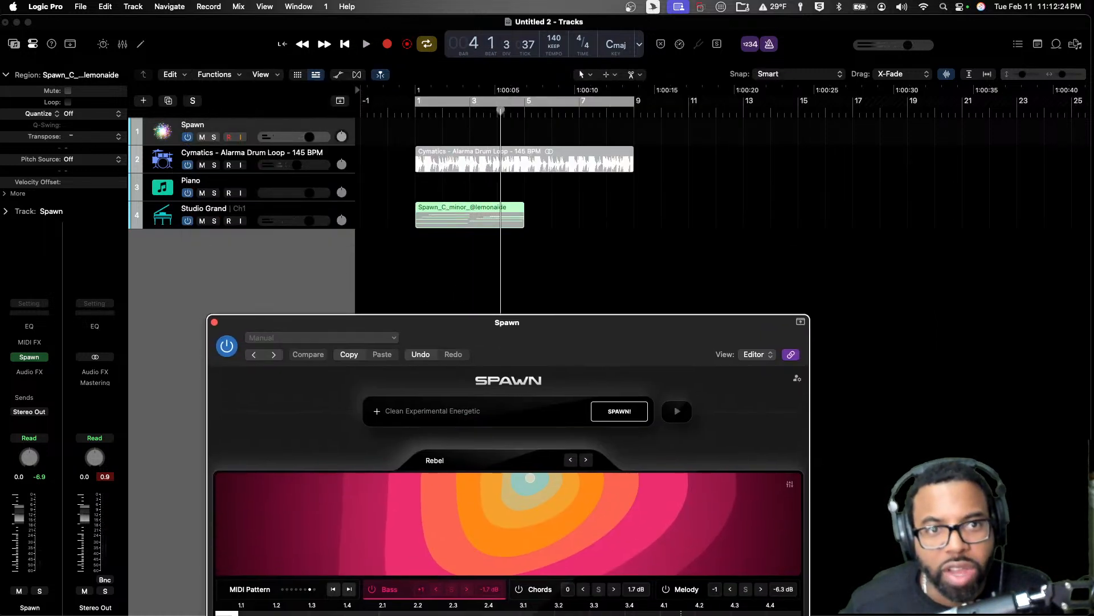
Step: Transpose the exported MIDI region down to -1 and on to -2, playing the project to compare the pitch
{"action": "left_click", "coordinate": [76, 143]}
{"action": "left_click_drag", "start_coordinate": [73, 138], "coordinate": [78, 142]}
{"action": "key", "text": "space"}
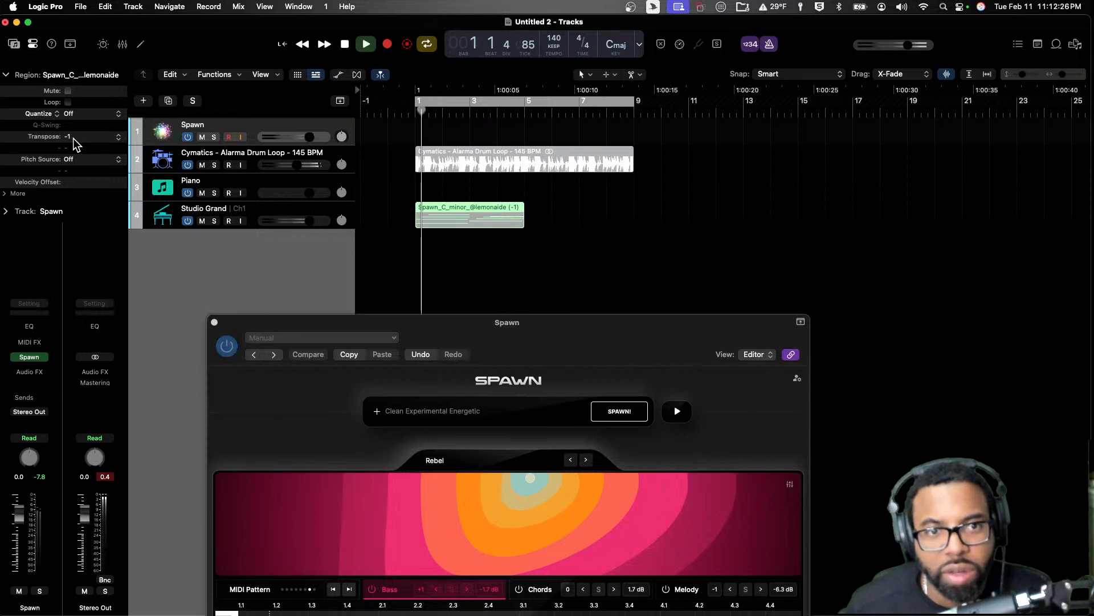
{"action": "key", "text": "space"}
{"action": "key", "text": "space"}
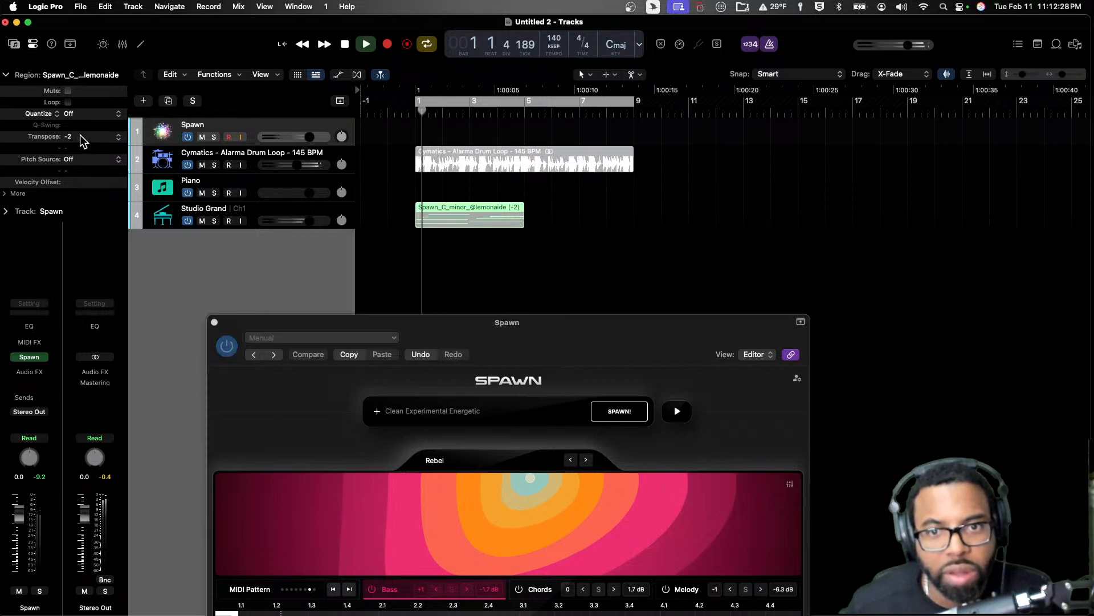
Step: Close the Spawn plugin window and play the start of the project with the exported MIDI region at -2
{"action": "left_click_drag", "start_coordinate": [471, 324], "coordinate": [507, 280]}
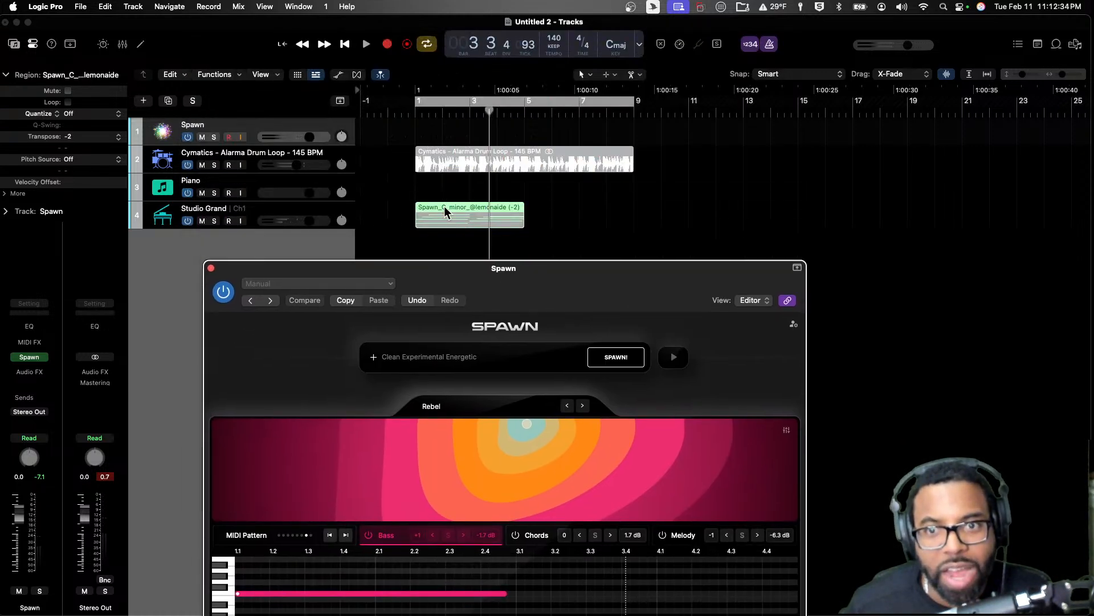
{"action": "left_click_drag", "start_coordinate": [509, 271], "coordinate": [490, 118]}
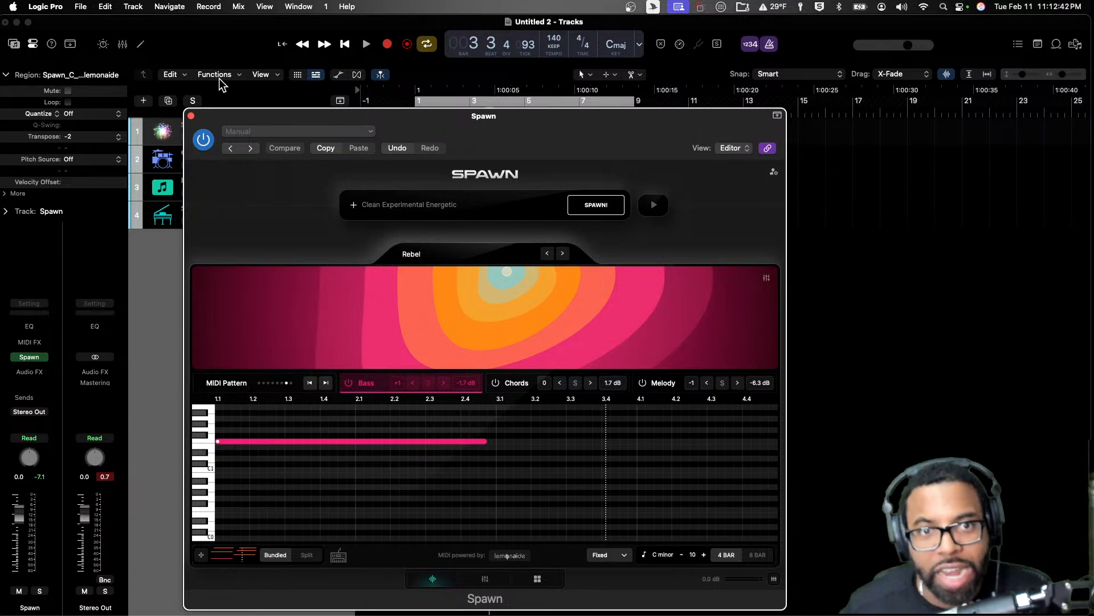
{"action": "left_click", "coordinate": [191, 116]}
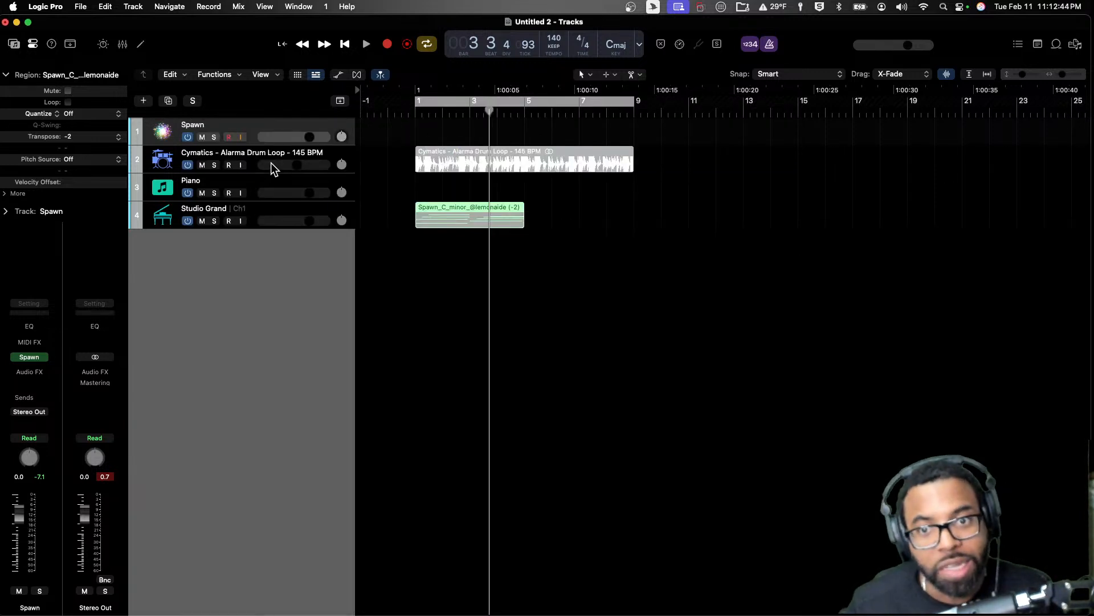
{"action": "key", "text": "space"}
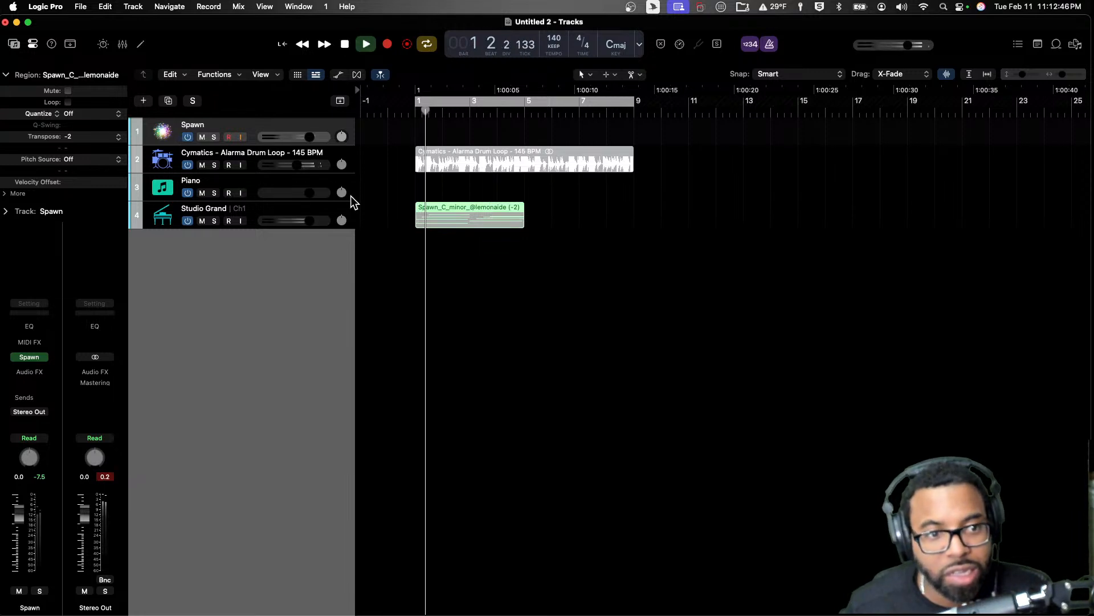
{"action": "key", "text": "space"}
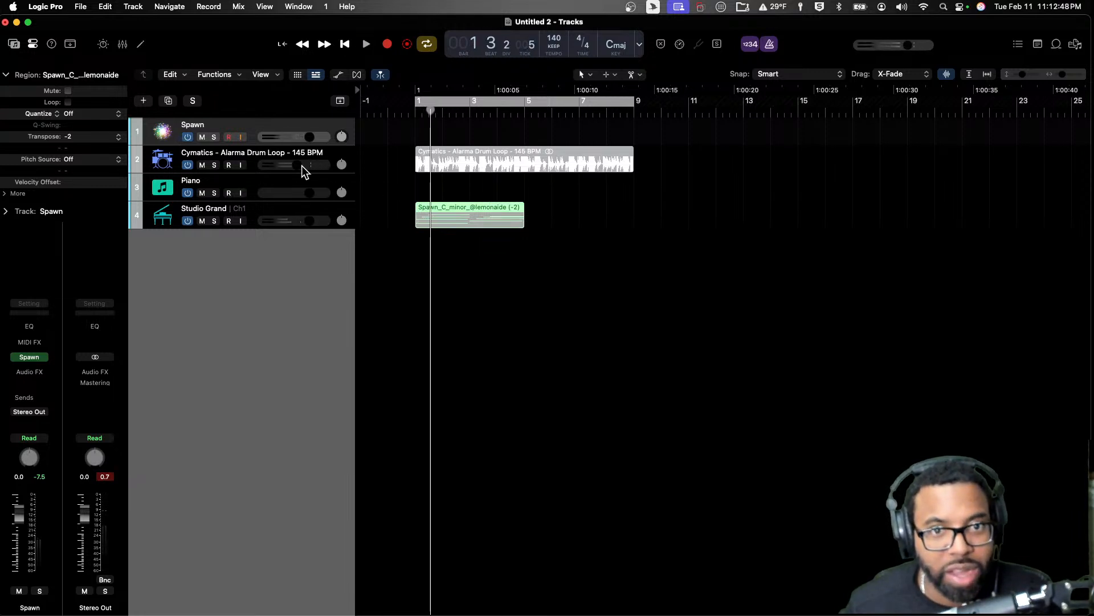
Step: Show the Flex controls, turn Flex off for the drum loop track, and set the project tempo to 120 BPM
{"action": "left_click", "coordinate": [259, 120]}
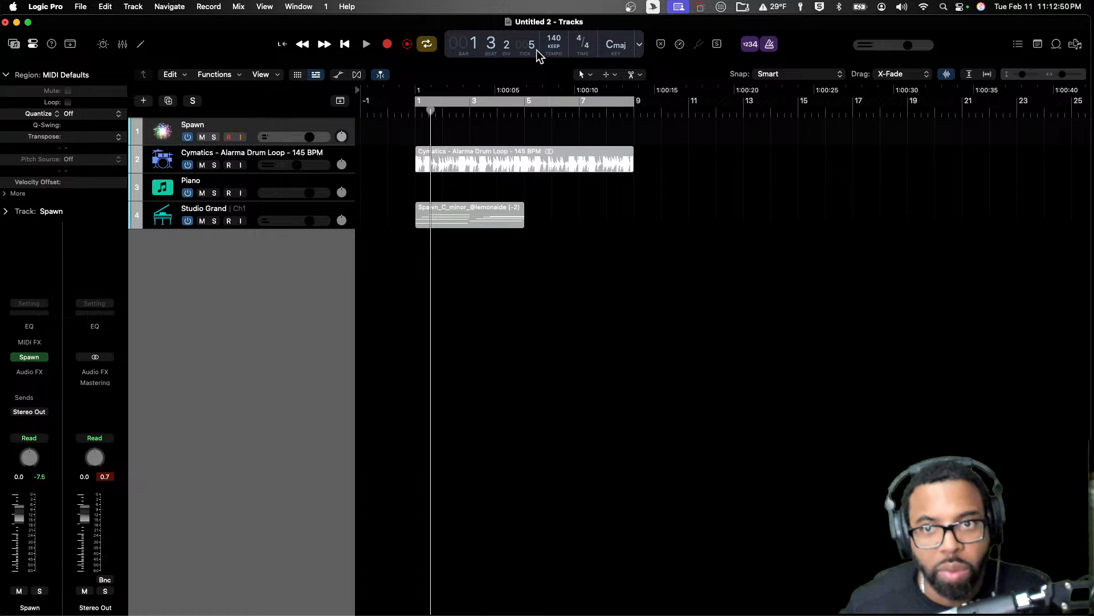
{"action": "left_click_drag", "start_coordinate": [550, 37], "coordinate": [550, 23]}
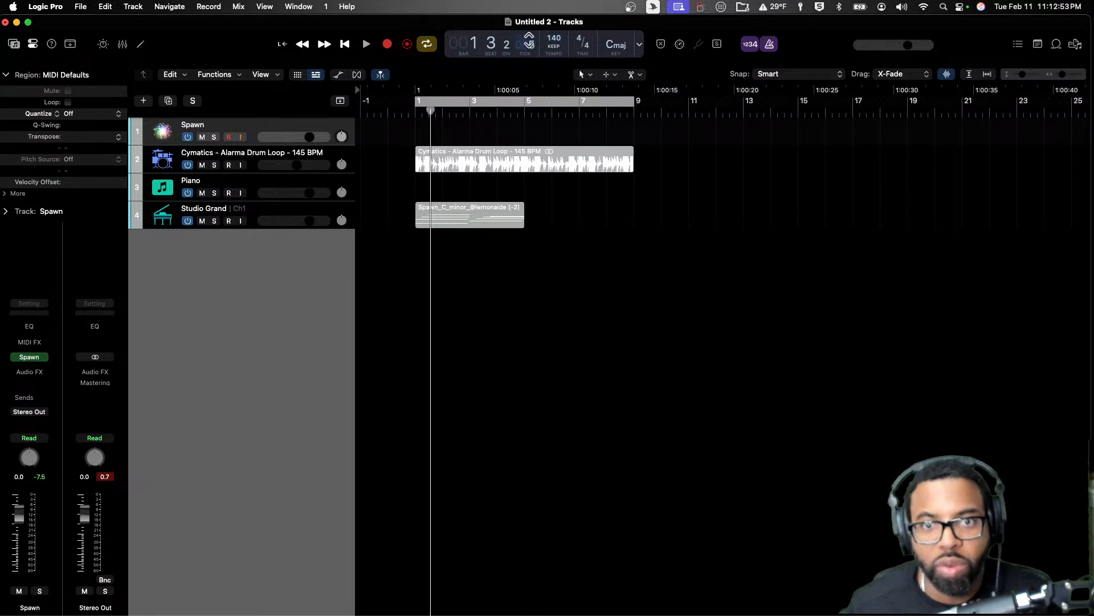
{"action": "left_click", "coordinate": [357, 76]}
{"action": "left_click", "coordinate": [248, 184]}
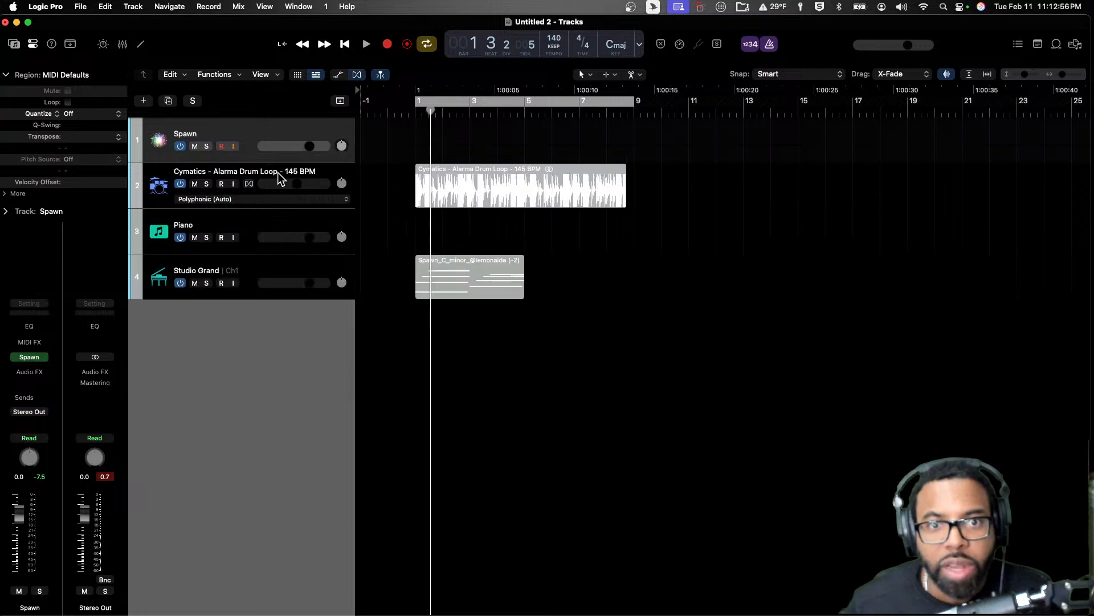
{"action": "type", "text": "12"}
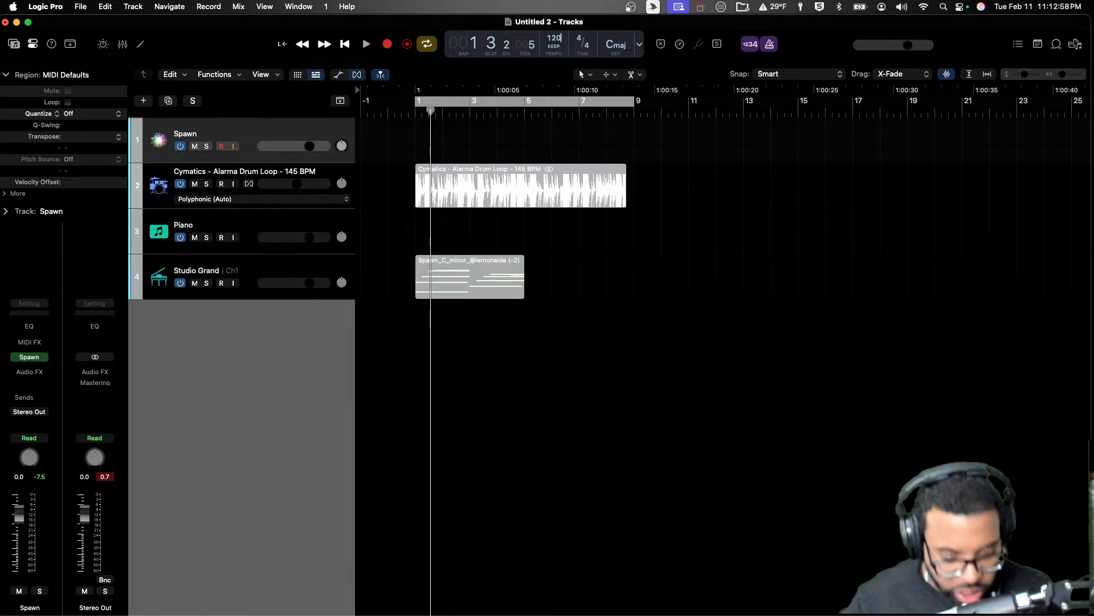
{"action": "type", "text": "0"}
{"action": "key", "text": "Return"}
Step: Mute the Studio Grand track and shorten the cycle range to end at about bar 8
{"action": "left_click", "coordinate": [292, 269]}
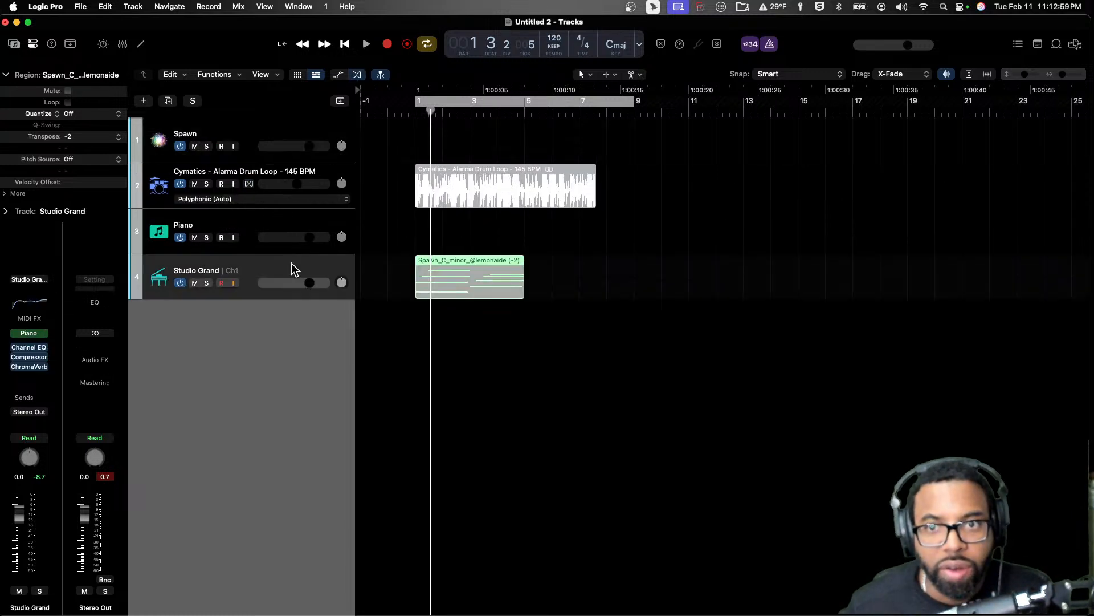
{"action": "left_click", "coordinate": [194, 283]}
{"action": "left_click_drag", "start_coordinate": [639, 110], "coordinate": [607, 110]}
Step: Toggle Flex on the drum loop track to compare its length, leave it enabled, and play the loop at 120 BPM
{"action": "left_click", "coordinate": [248, 183]}
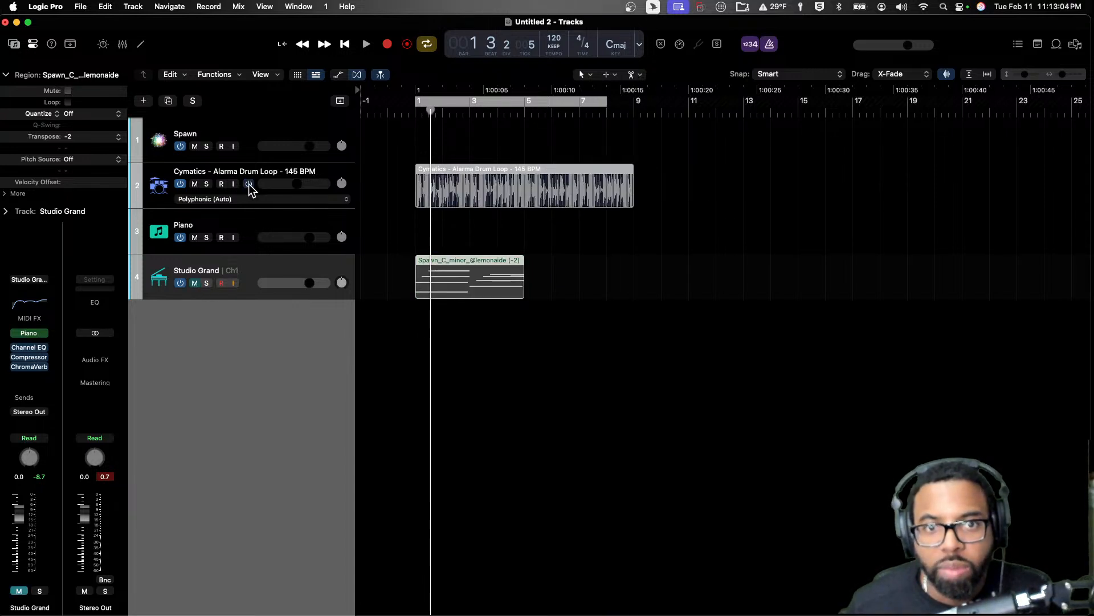
{"action": "left_click", "coordinate": [249, 183]}
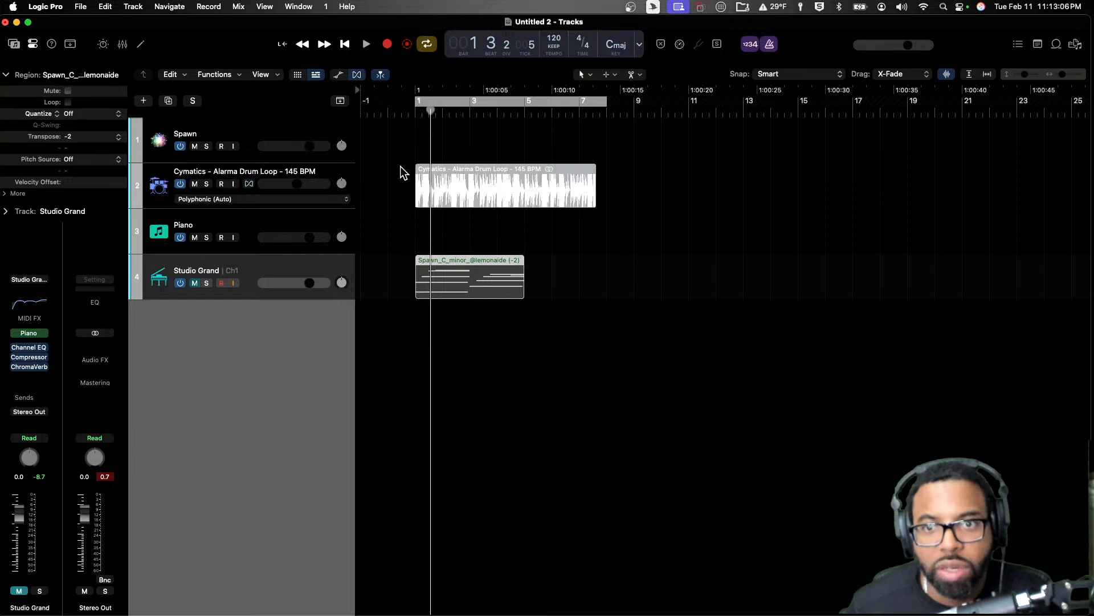
{"action": "key", "text": "super+z"}
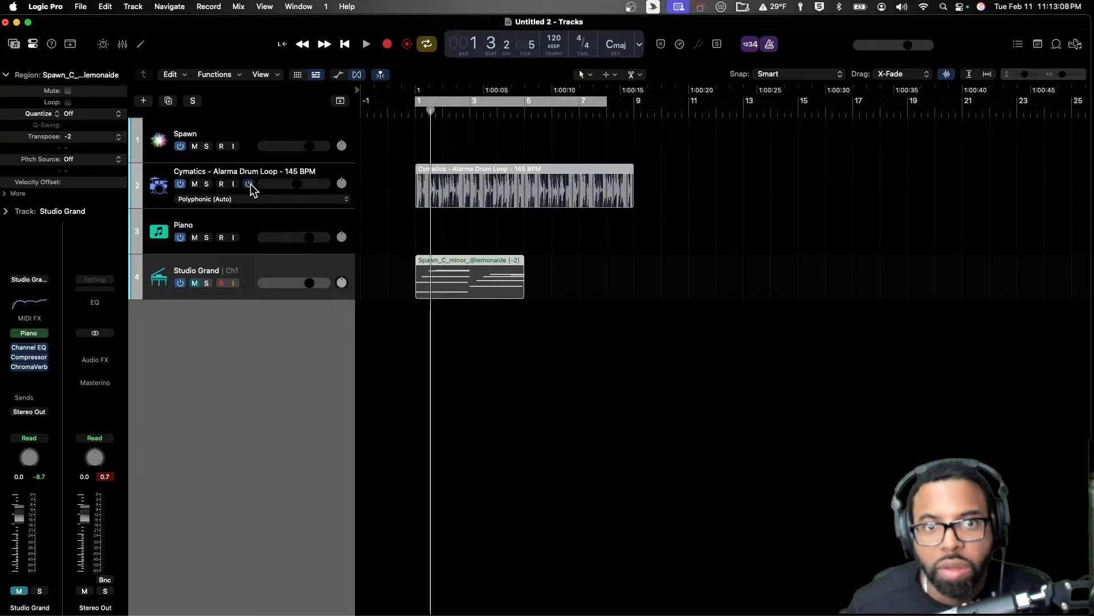
{"action": "key", "text": "space"}
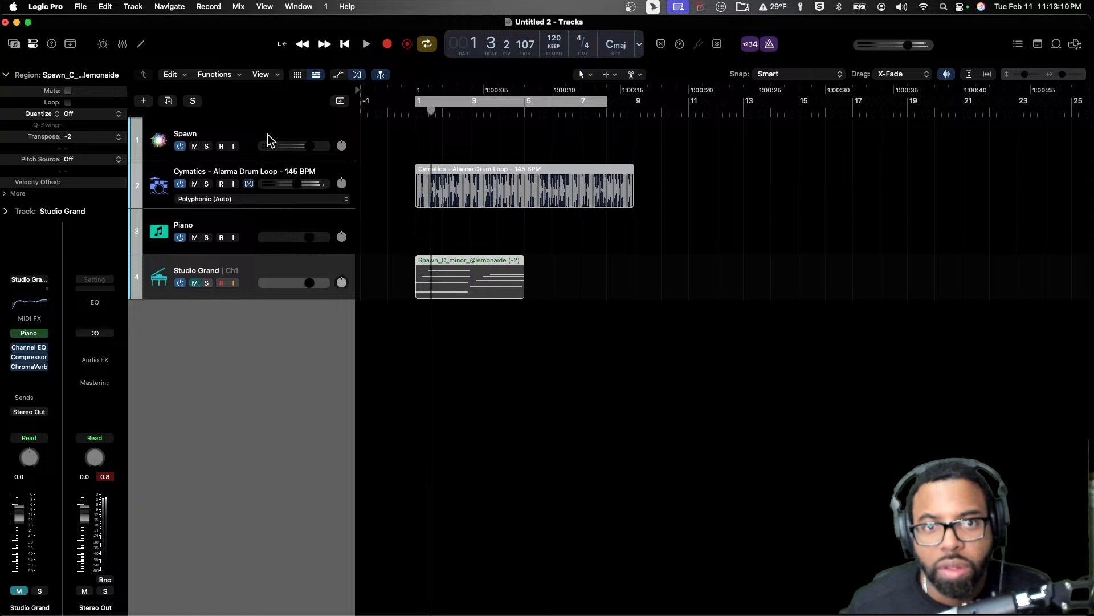
{"action": "key", "text": "space"}
Step: Reopen Spawn on its track and generate a sound set with the tags Bright, Brass and Energetic in D minor
{"action": "left_click", "coordinate": [253, 142]}
{"action": "left_click", "coordinate": [31, 358]}
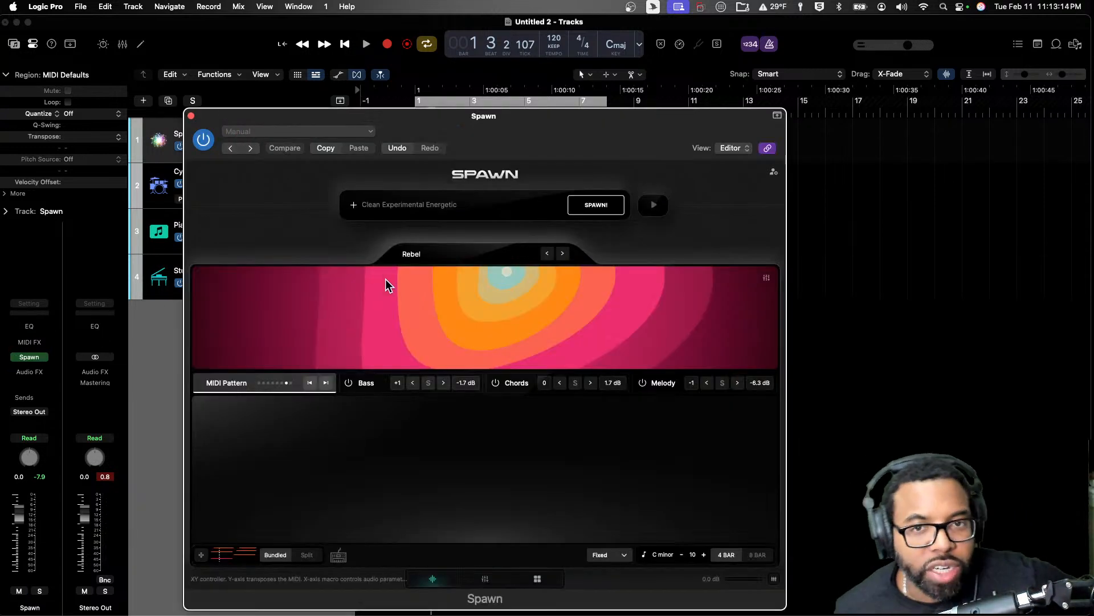
{"action": "left_click", "coordinate": [459, 203]}
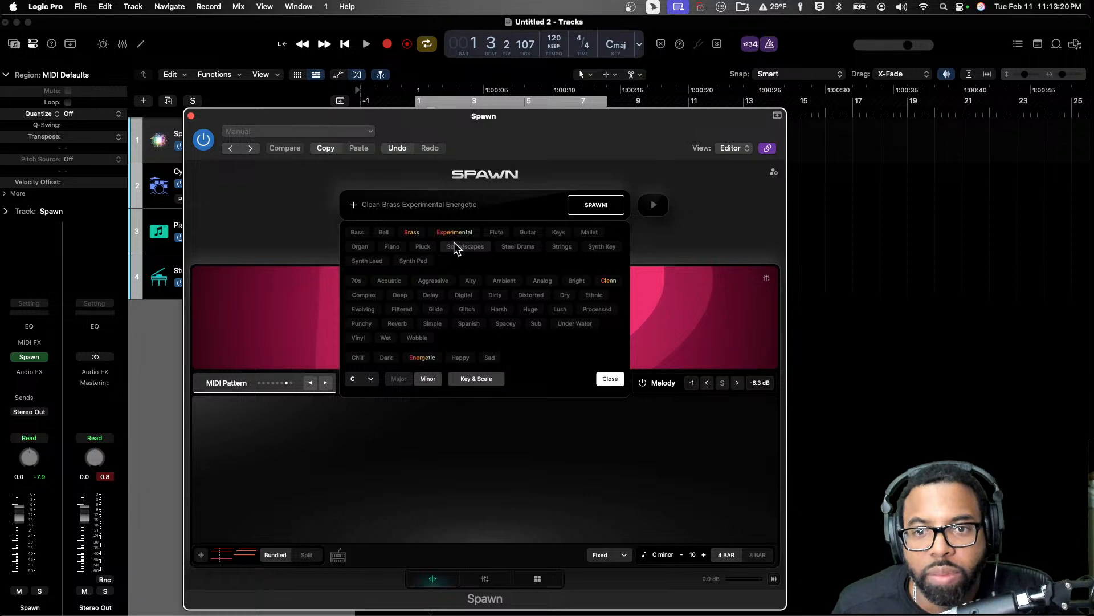
{"action": "left_click", "coordinate": [583, 279]}
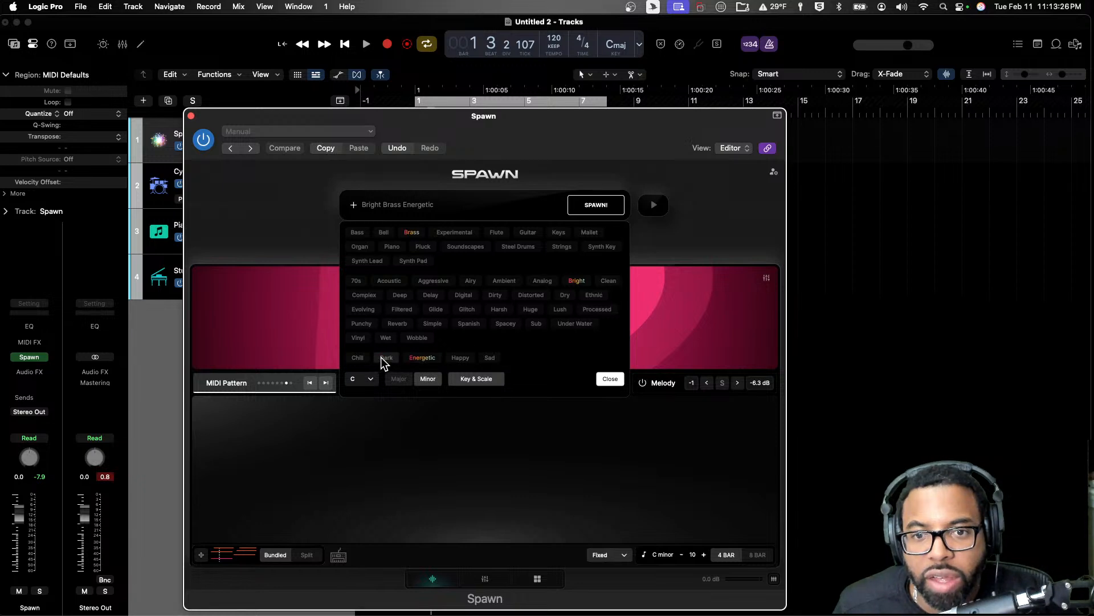
{"action": "left_click", "coordinate": [362, 379]}
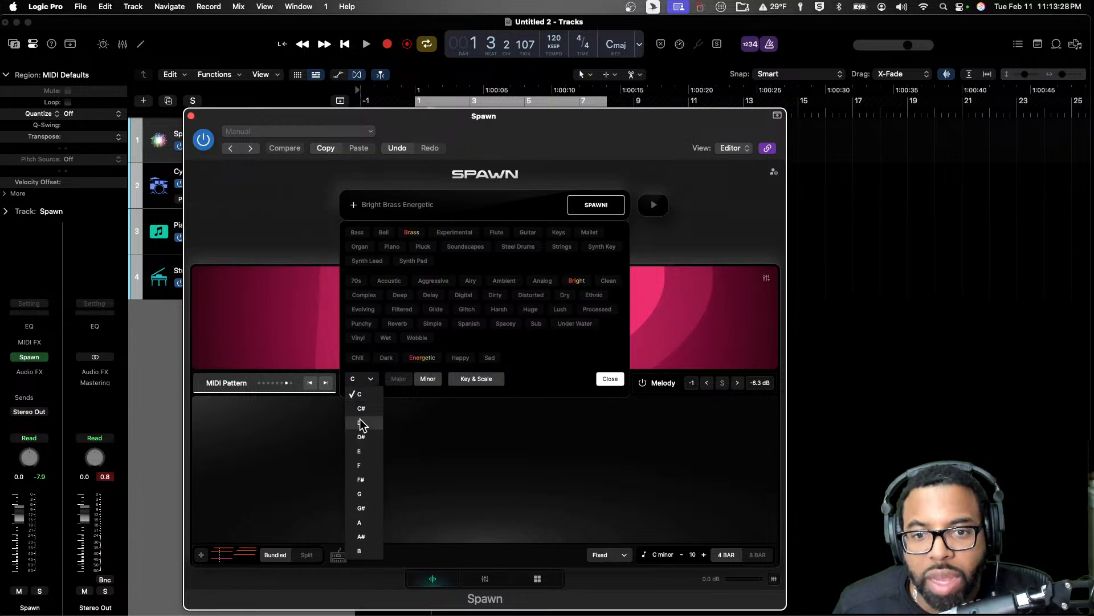
{"action": "left_click", "coordinate": [363, 422]}
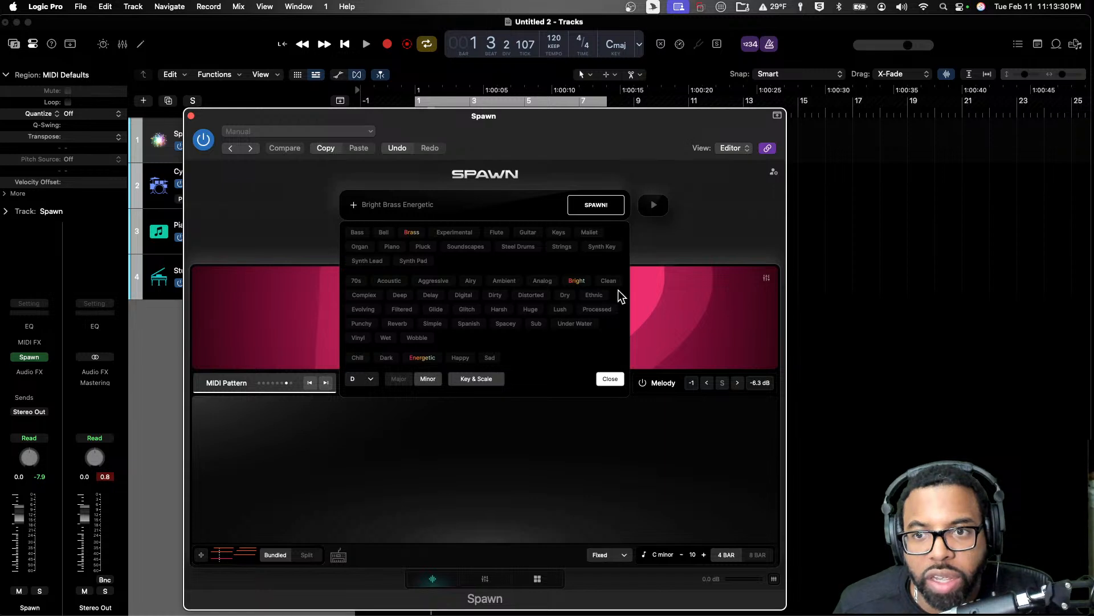
{"action": "left_click", "coordinate": [596, 206]}
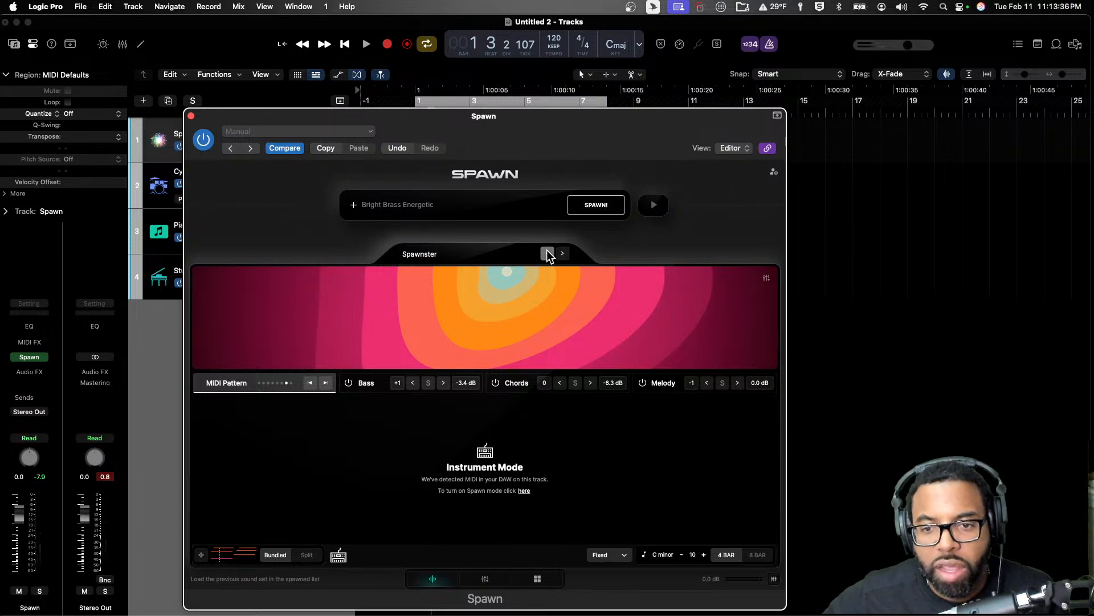
Step: Preview the Spawnster sound set in Spawn and play it together with the drum loop
{"action": "left_click", "coordinate": [547, 253]}
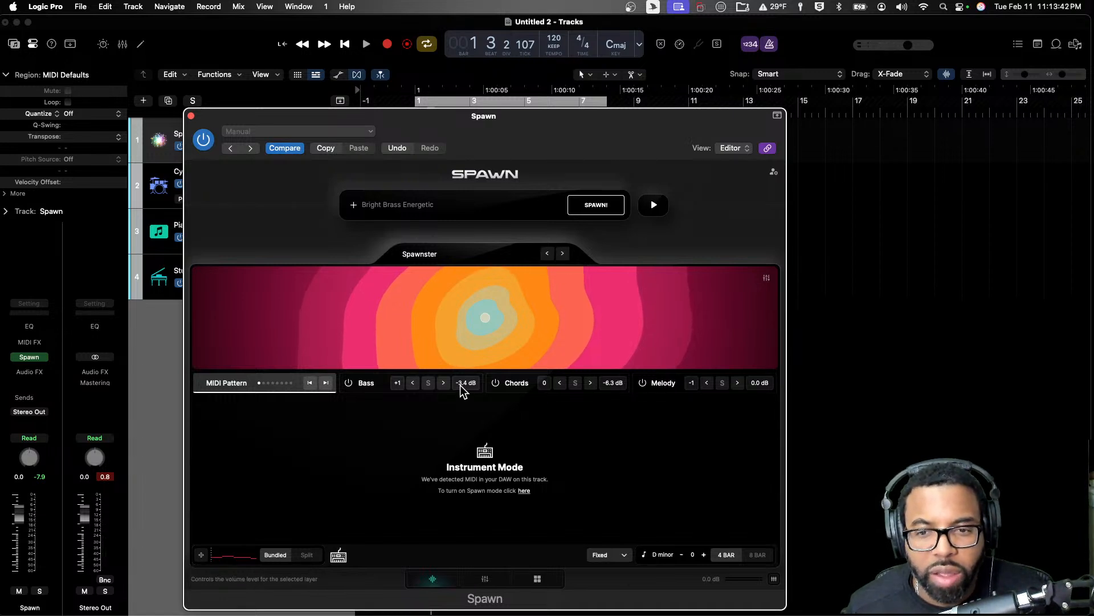
{"action": "left_click", "coordinate": [659, 207]}
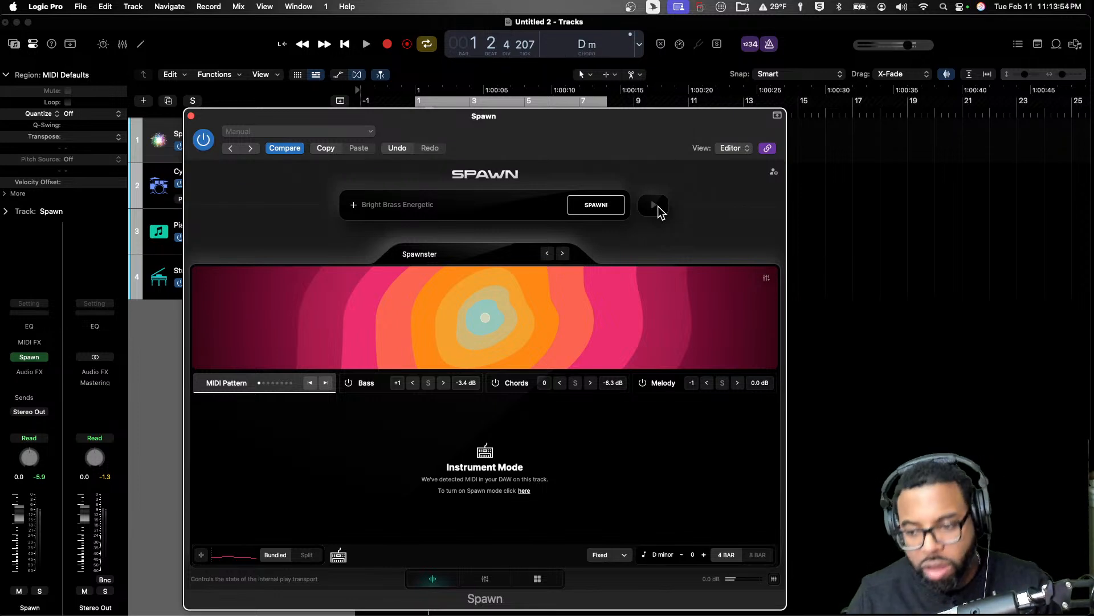
{"action": "key", "text": "space"}
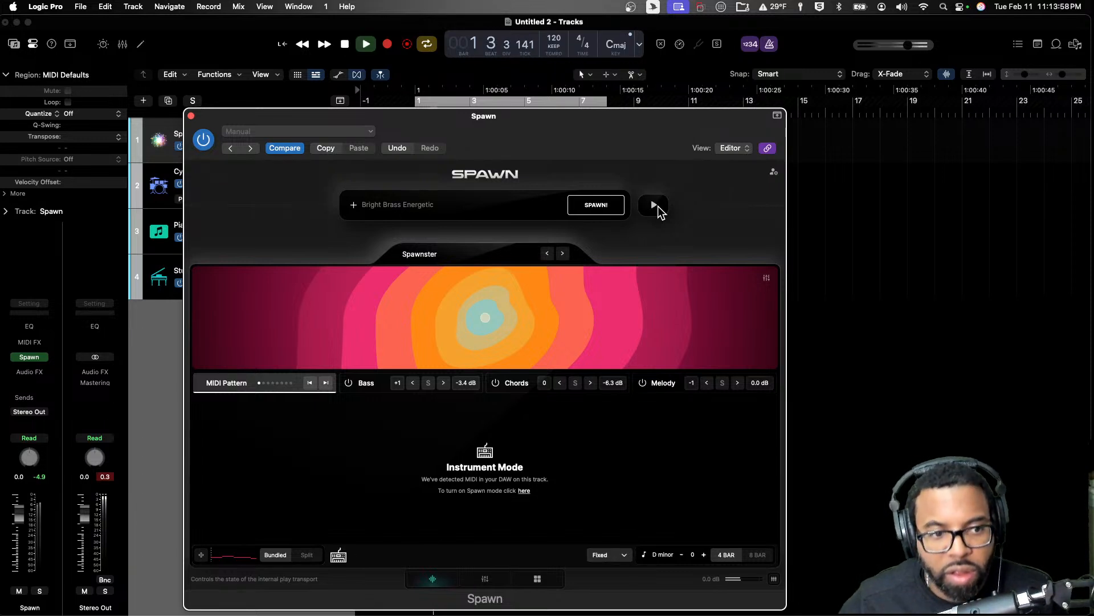
{"action": "key", "text": "space"}
Step: Show the on-screen piano keyboard, shift its range up to cover C4 to C7, and place it above the Spawn controls
{"action": "key", "text": "super+k"}
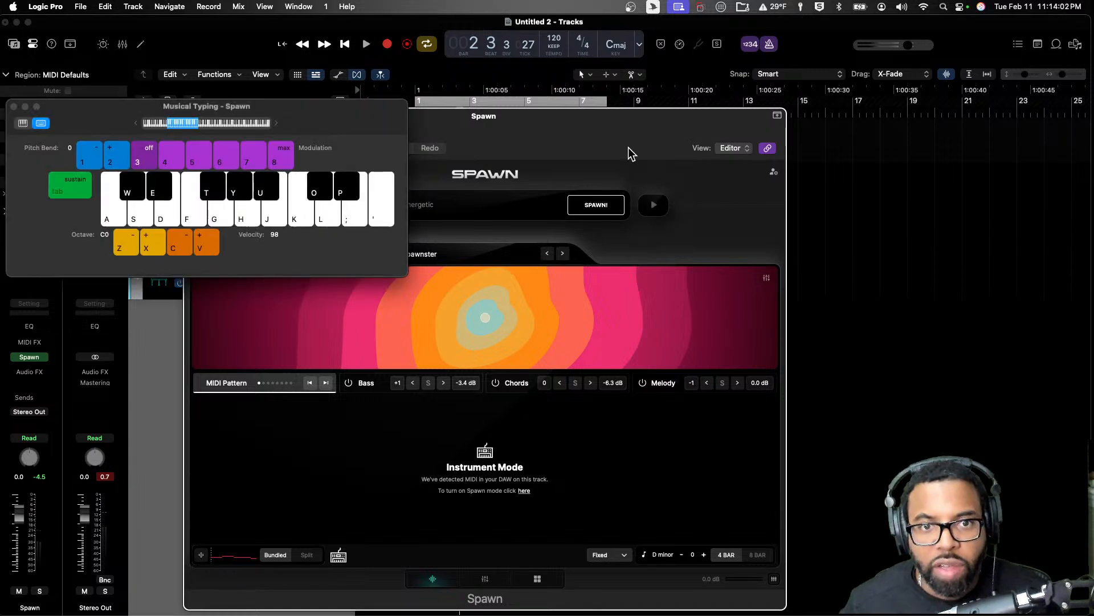
{"action": "left_click", "coordinate": [23, 124]}
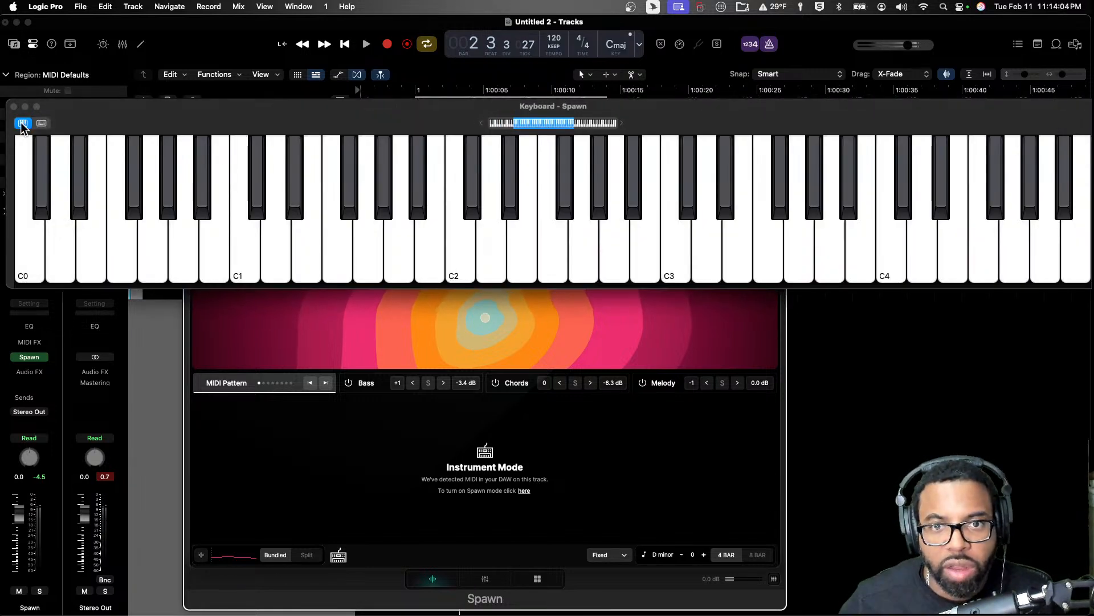
{"action": "left_click_drag", "start_coordinate": [542, 122], "coordinate": [579, 123]}
{"action": "left_click_drag", "start_coordinate": [693, 124], "coordinate": [663, 56]}
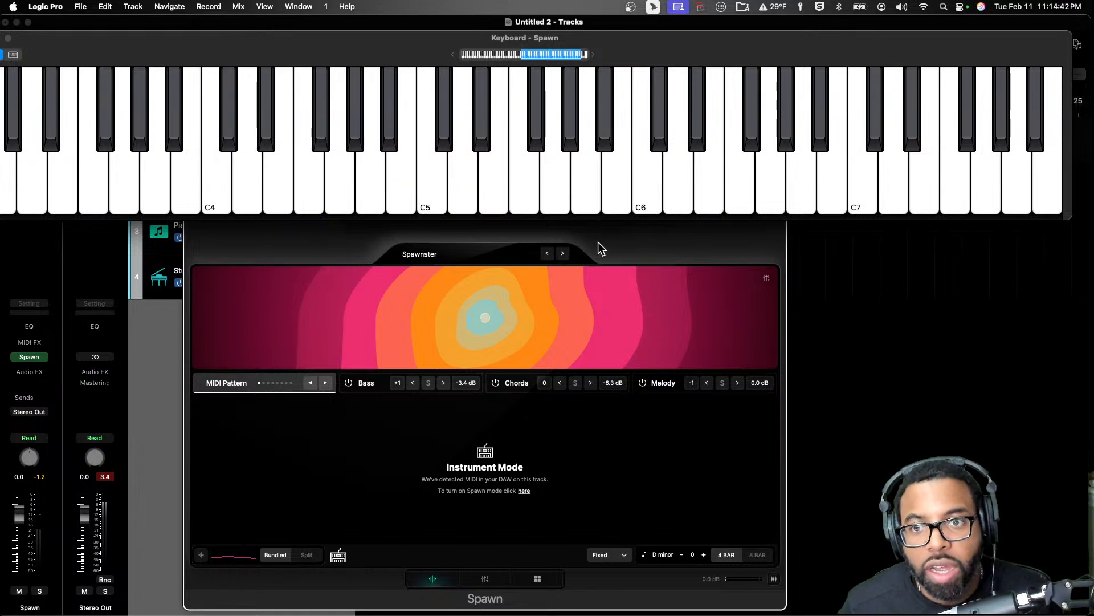
Step: Bring Spawn to the front and generate a new sound set from the Bright Brass Energetic prompt
{"action": "left_click", "coordinate": [646, 285]}
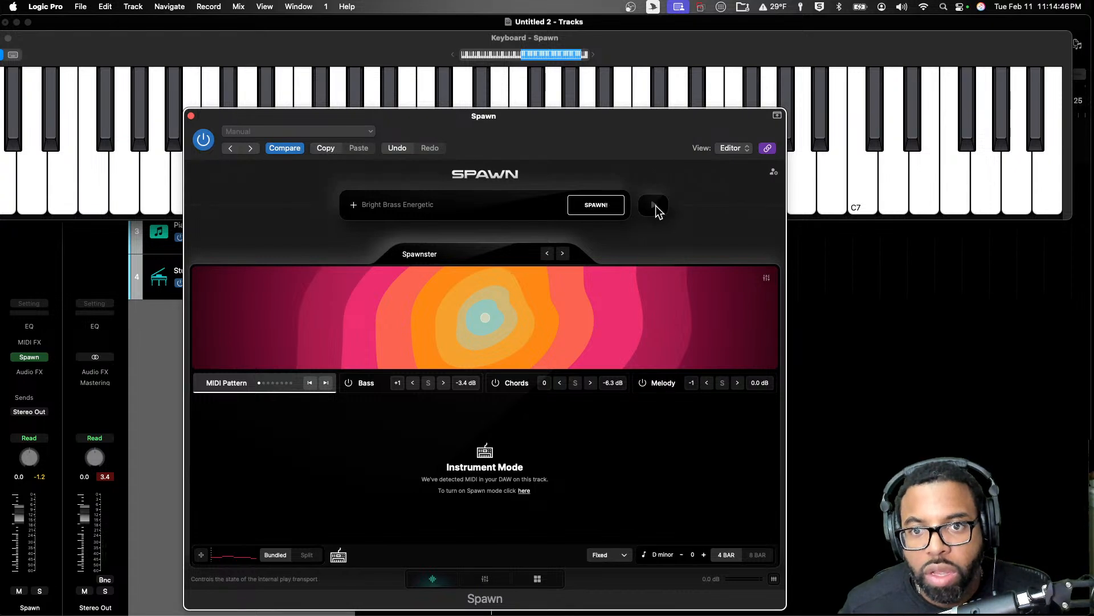
{"action": "left_click", "coordinate": [598, 207]}
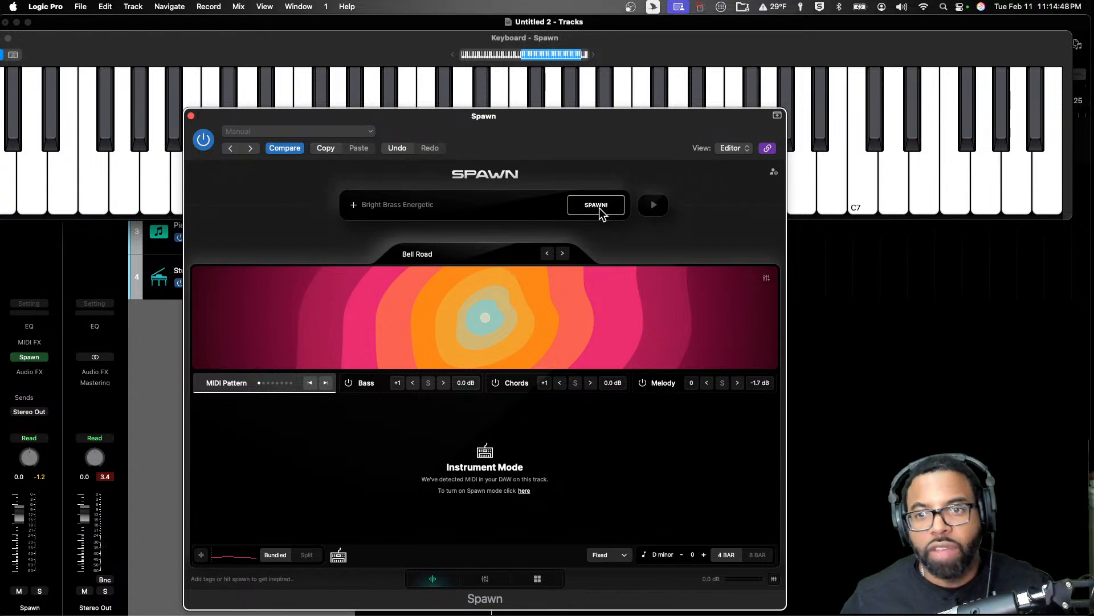
{"action": "left_click", "coordinate": [598, 211]}
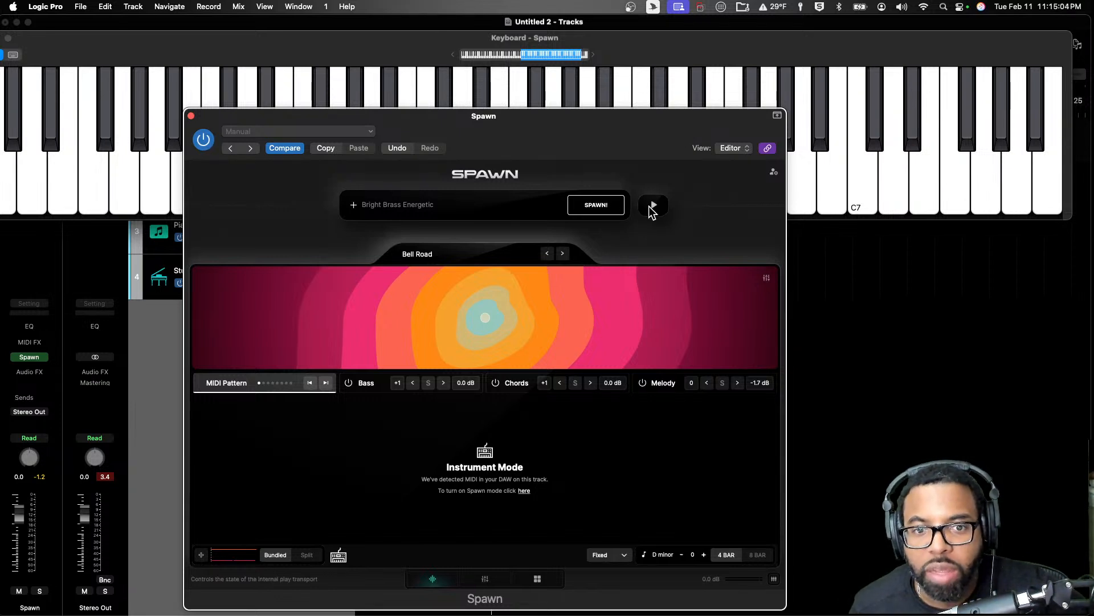
Step: Show the Bass layer, advance to the fourth MIDI pattern, and turn Spawn mode on
{"action": "left_click", "coordinate": [369, 382]}
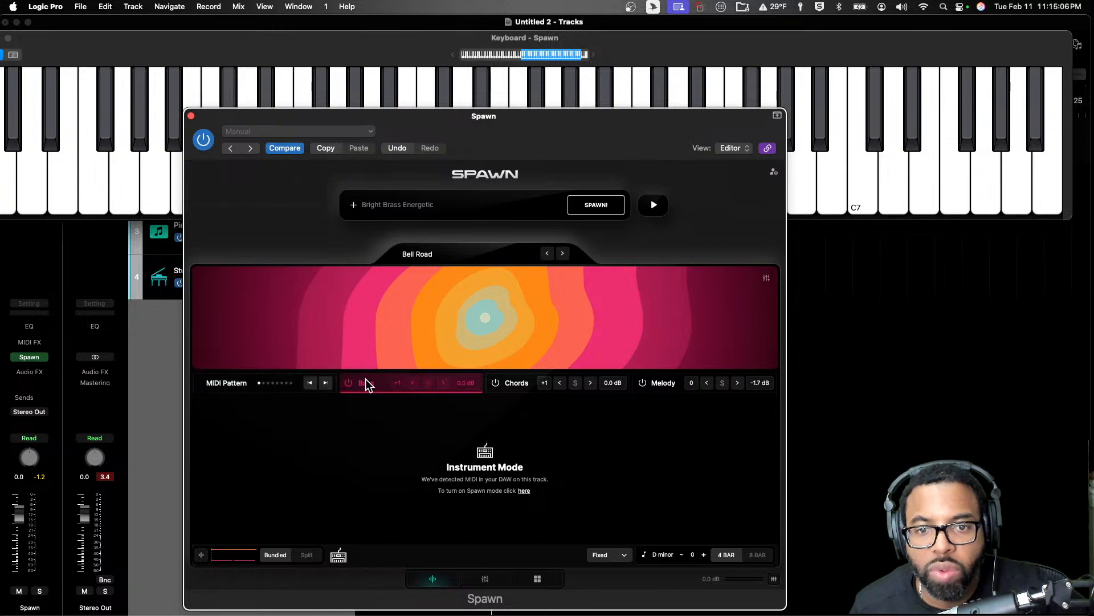
{"action": "left_click", "coordinate": [325, 383]}
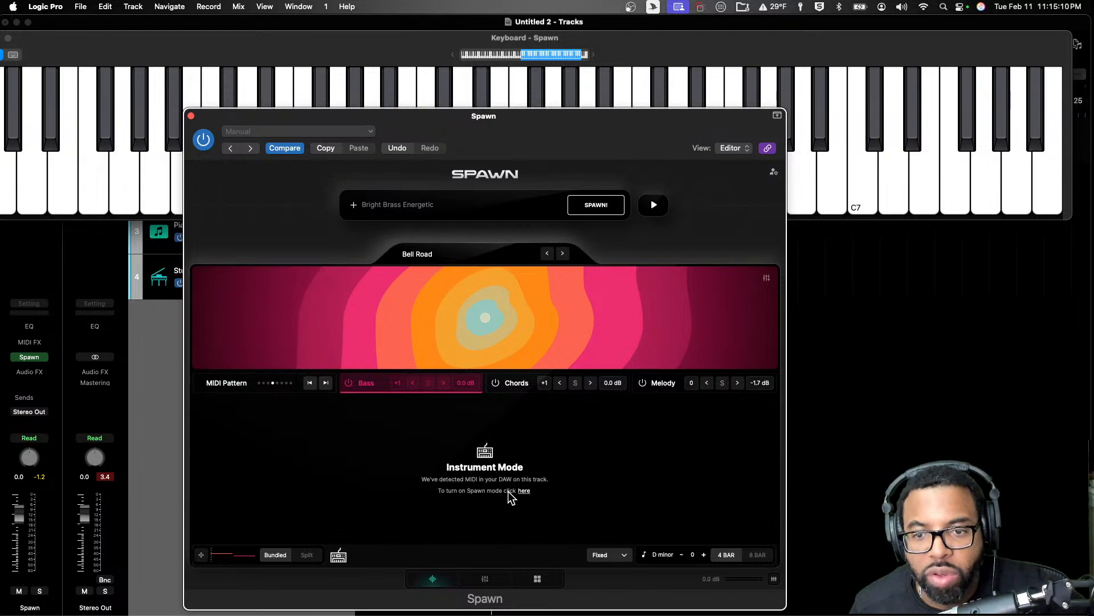
{"action": "left_click", "coordinate": [523, 491]}
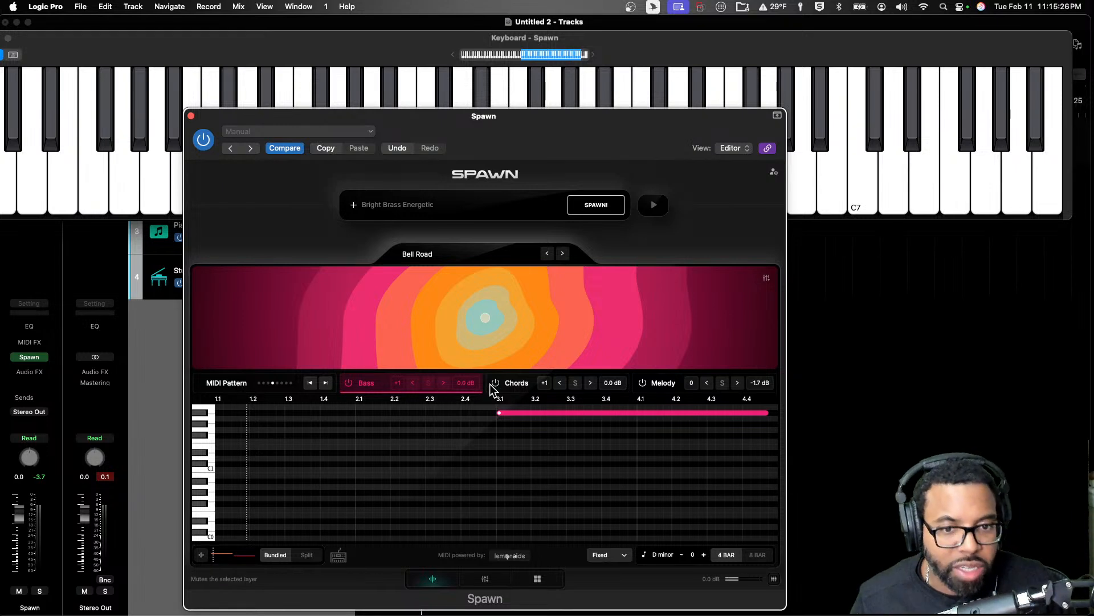
Step: Move the Spawn window lower and shift the on-screen keyboard's range down to cover C2 to C5
{"action": "left_click_drag", "start_coordinate": [392, 118], "coordinate": [410, 144]}
{"action": "left_click_drag", "start_coordinate": [543, 56], "coordinate": [529, 55]}
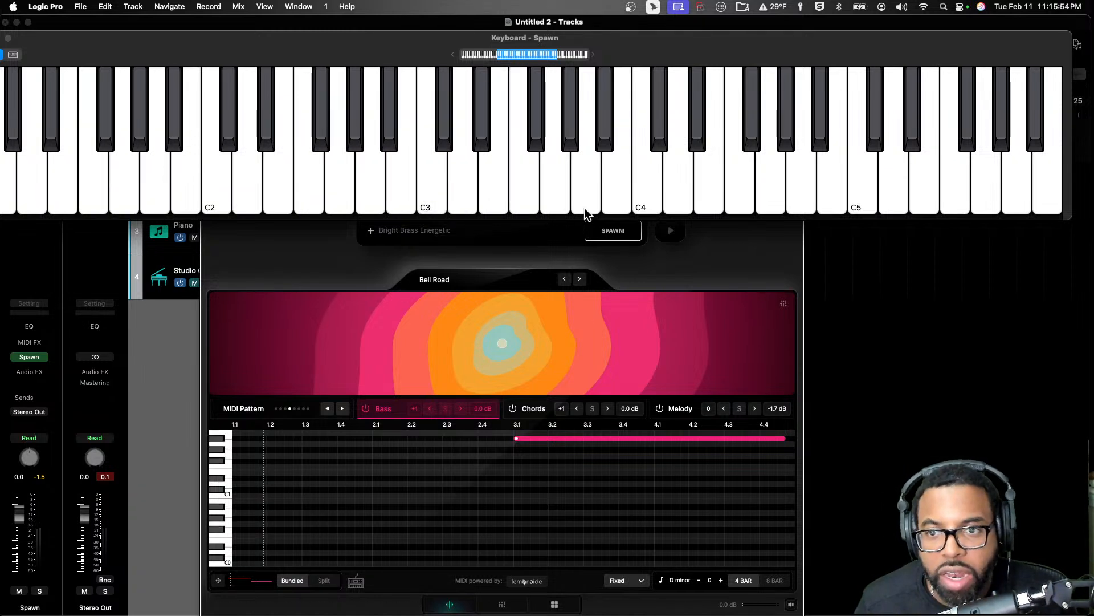
Step: Preview the Bell Road pattern, reposition the Spawn window, and transpose the MIDI to -9 with the XY controller
{"action": "left_click", "coordinate": [672, 232]}
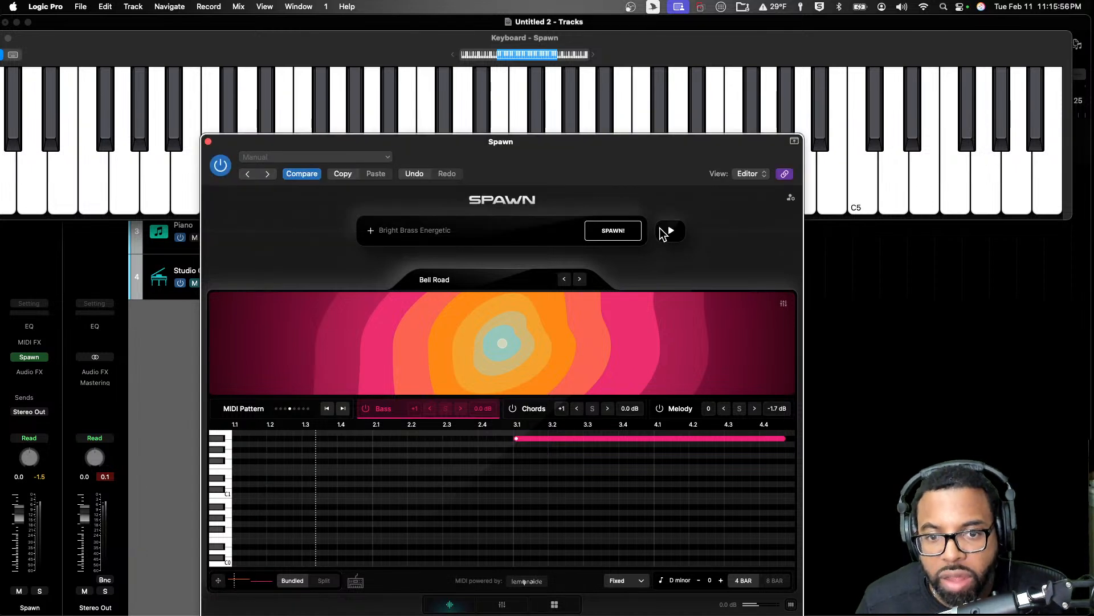
{"action": "left_click_drag", "start_coordinate": [579, 179], "coordinate": [542, 123]}
{"action": "left_click_drag", "start_coordinate": [465, 288], "coordinate": [467, 329]}
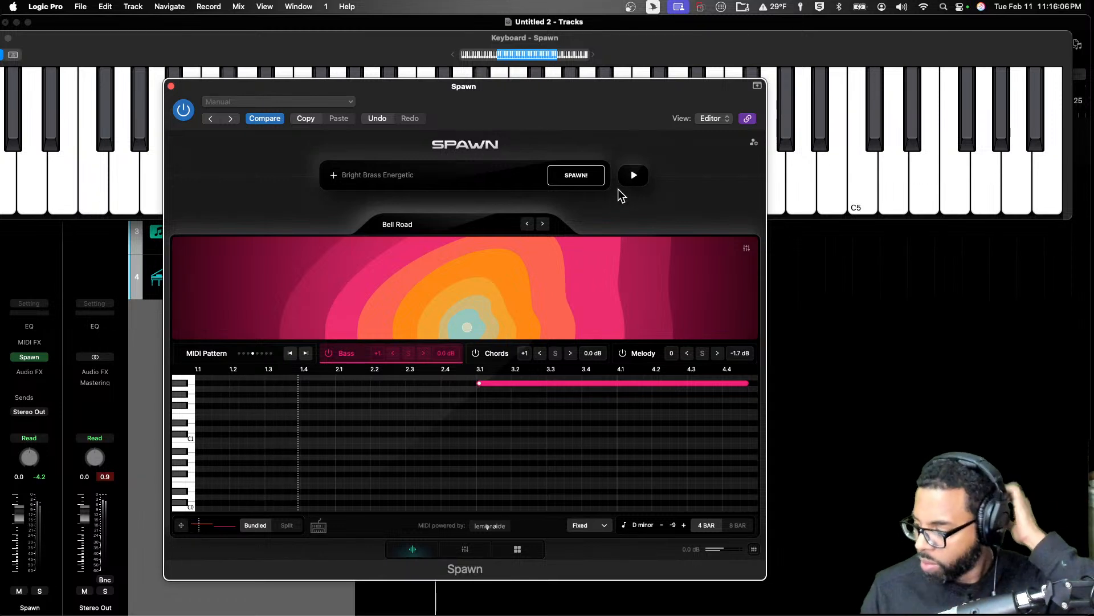
Step: Transpose the Bell Road MIDI to -2 with the XY controller, and generate a new sound set from the tags Glitch, Bell and Energetic
{"action": "left_click_drag", "start_coordinate": [469, 326], "coordinate": [227, 300]}
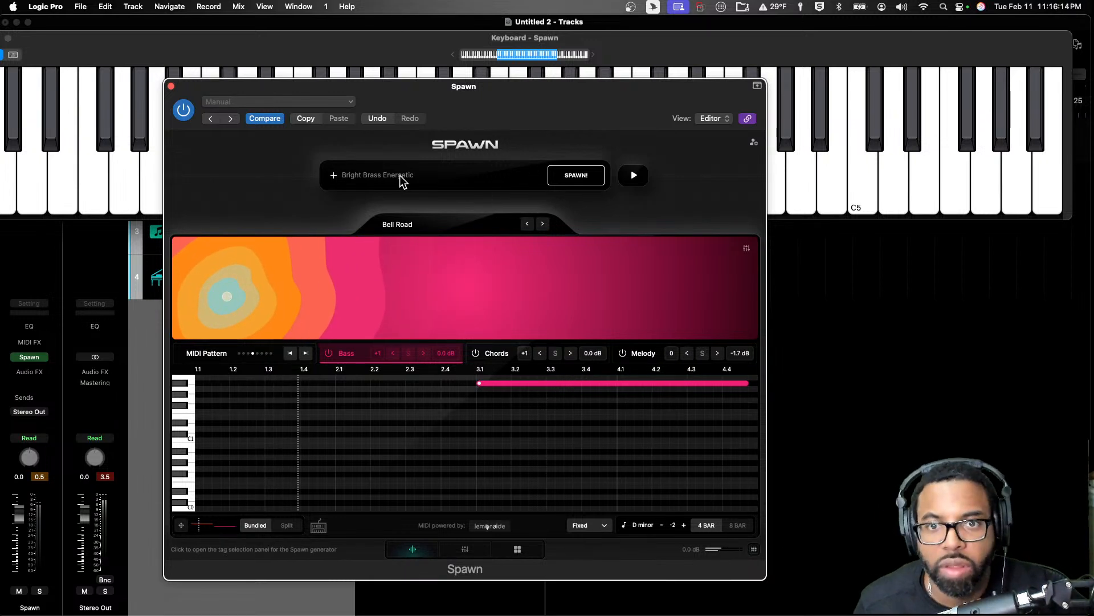
{"action": "left_click", "coordinate": [334, 178]}
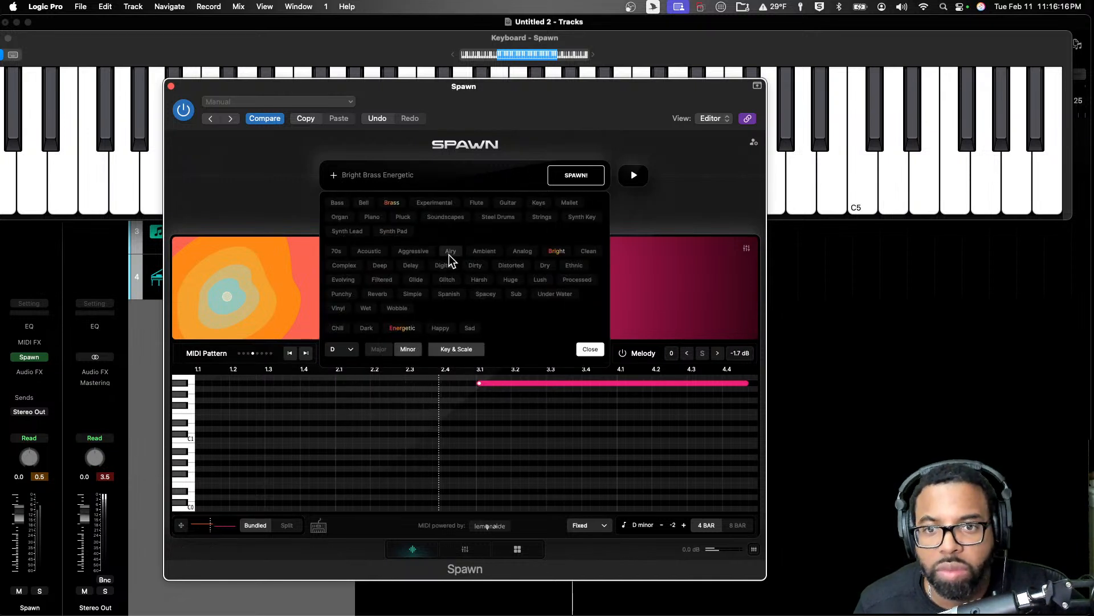
{"action": "left_click", "coordinate": [450, 278]}
{"action": "left_click", "coordinate": [557, 252]}
{"action": "left_click", "coordinate": [364, 203]}
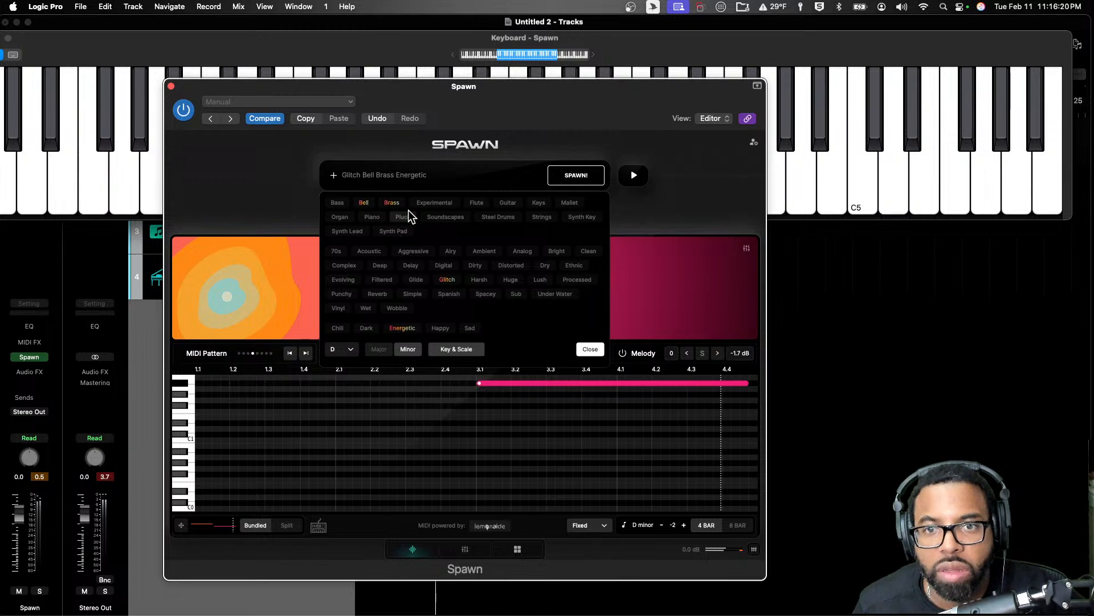
{"action": "left_click", "coordinate": [393, 203]}
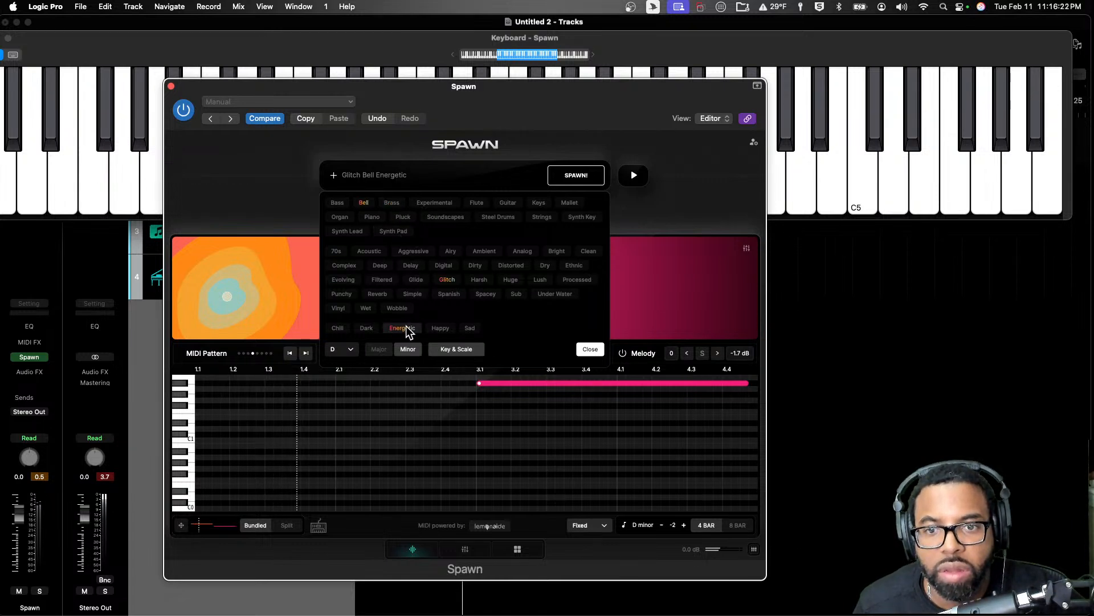
{"action": "left_click", "coordinate": [580, 177]}
{"action": "left_click", "coordinate": [584, 179]}
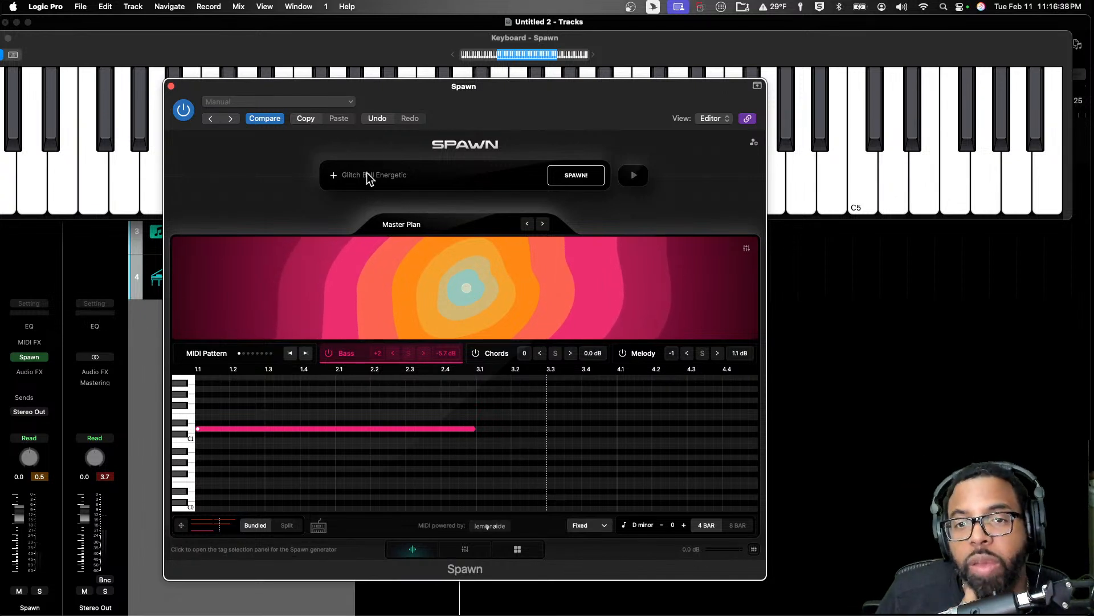
Step: Set the generator key to D# minor and replace the Glitch tag with Huge and Lush
{"action": "left_click", "coordinate": [334, 176]}
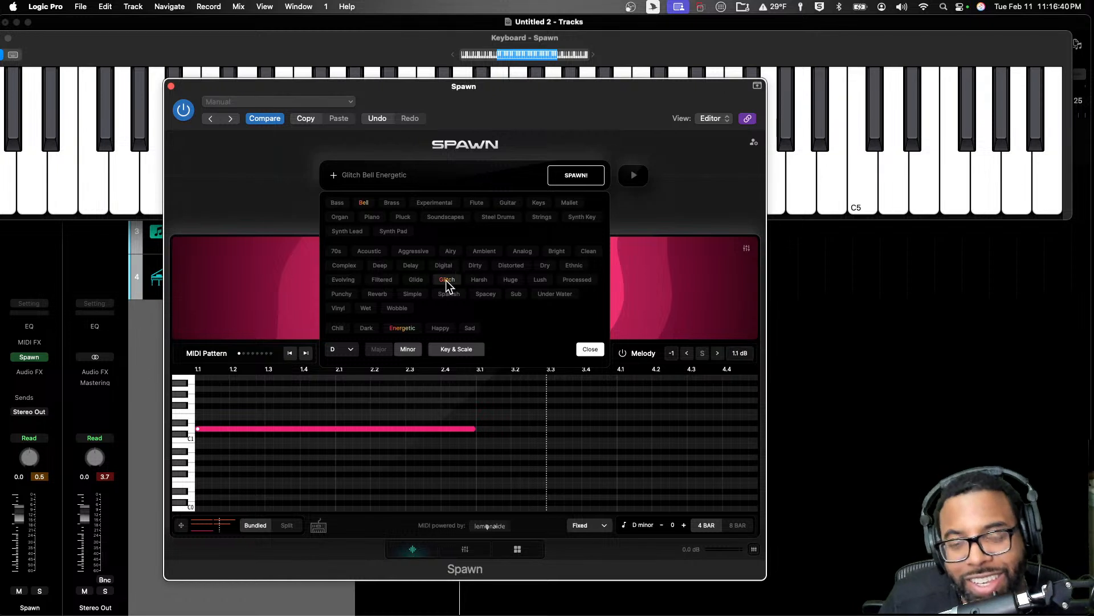
{"action": "left_click", "coordinate": [337, 353]}
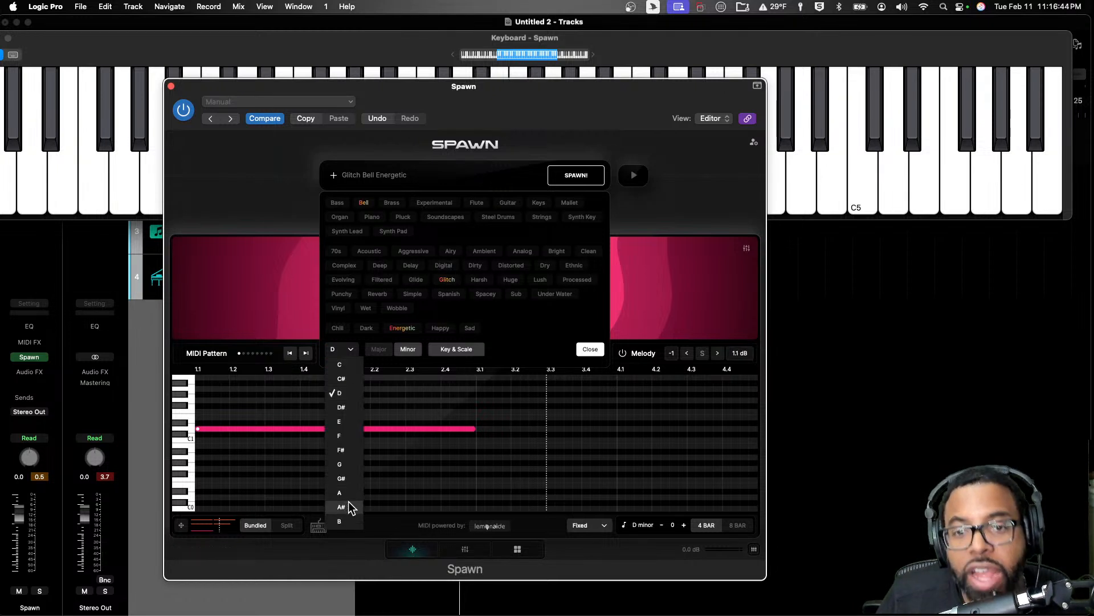
{"action": "left_click", "coordinate": [347, 405]}
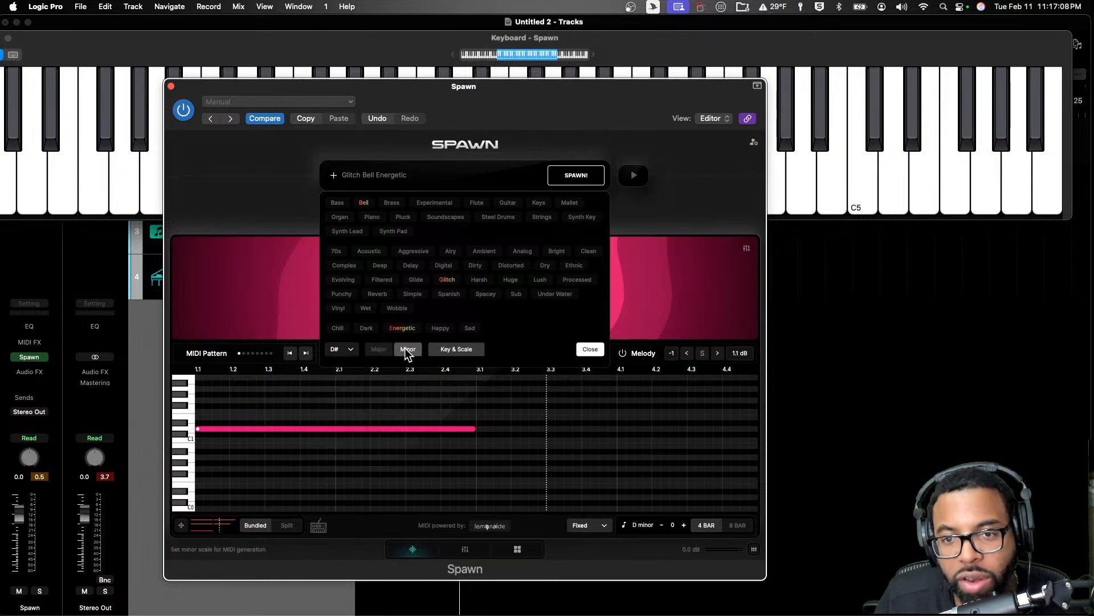
{"action": "left_click", "coordinate": [478, 280]}
{"action": "left_click", "coordinate": [479, 280]}
{"action": "left_click", "coordinate": [447, 279]}
{"action": "left_click", "coordinate": [510, 280]}
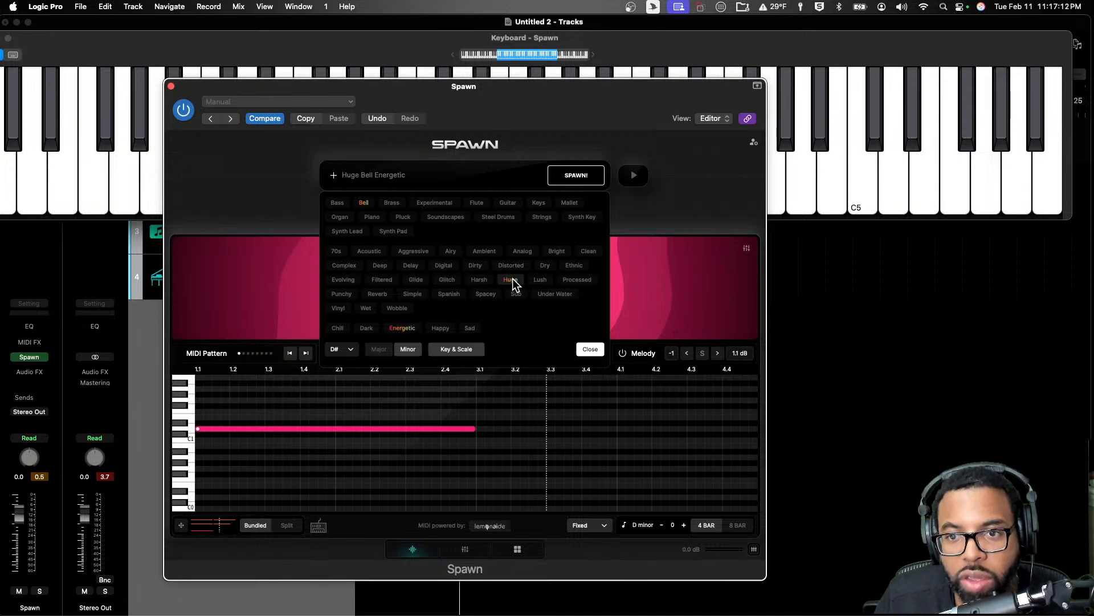
{"action": "left_click", "coordinate": [540, 280]}
{"action": "left_click", "coordinate": [416, 279]}
{"action": "left_click", "coordinate": [381, 280]}
{"action": "left_click", "coordinate": [380, 265]}
{"action": "left_click", "coordinate": [415, 279]}
{"action": "left_click", "coordinate": [382, 280]}
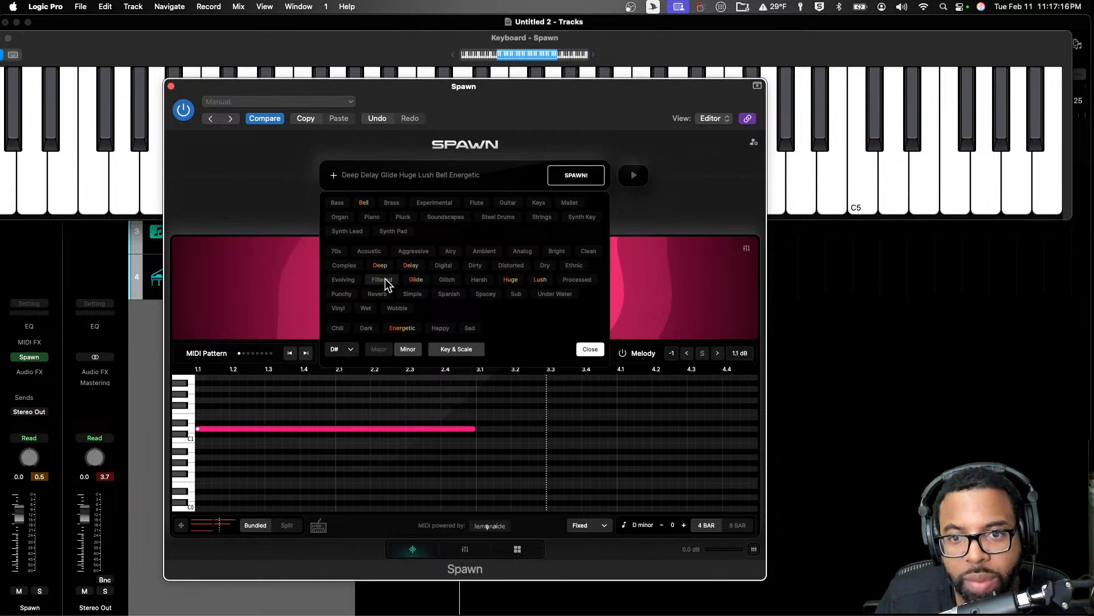
{"action": "left_click", "coordinate": [380, 265]}
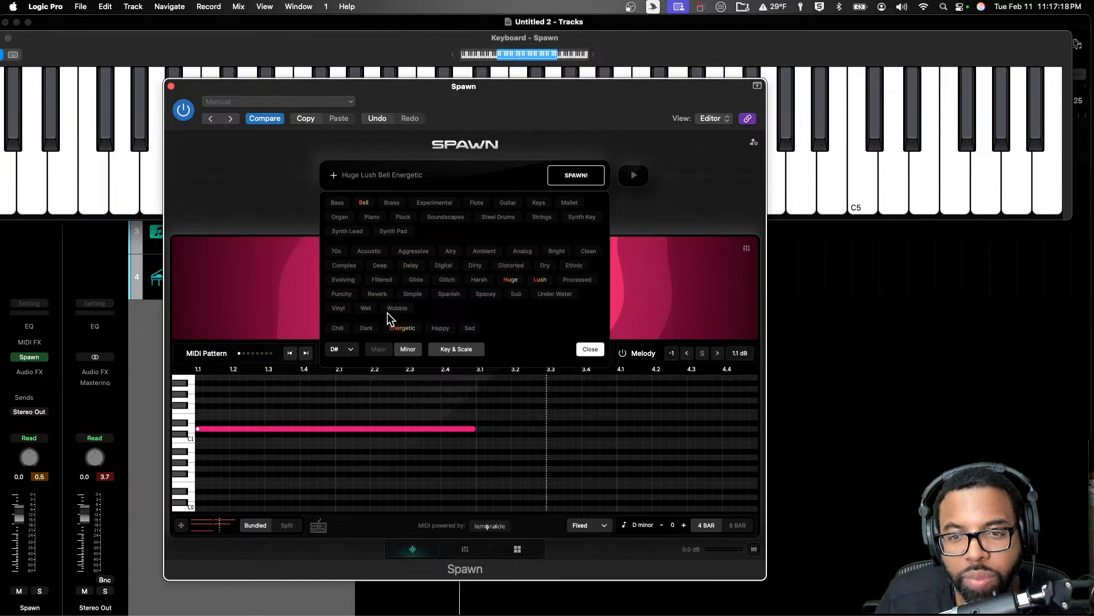
Step: Change the mood to Dark and the instrument from Bell to Steel Drums, and generate a new sound set
{"action": "left_click", "coordinate": [366, 328]}
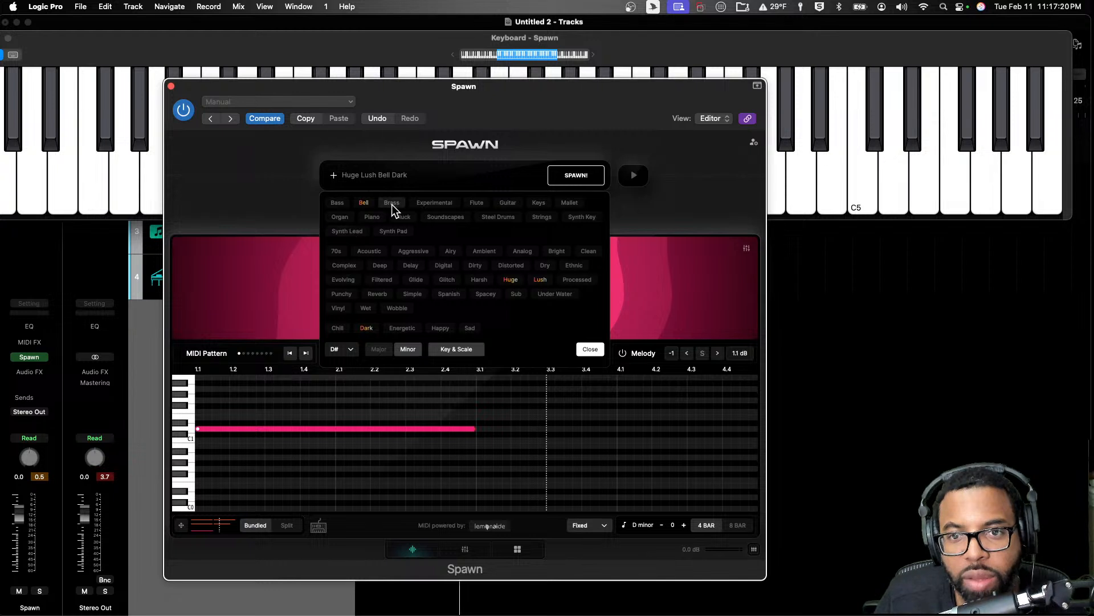
{"action": "left_click", "coordinate": [494, 216]}
{"action": "left_click", "coordinate": [364, 202]}
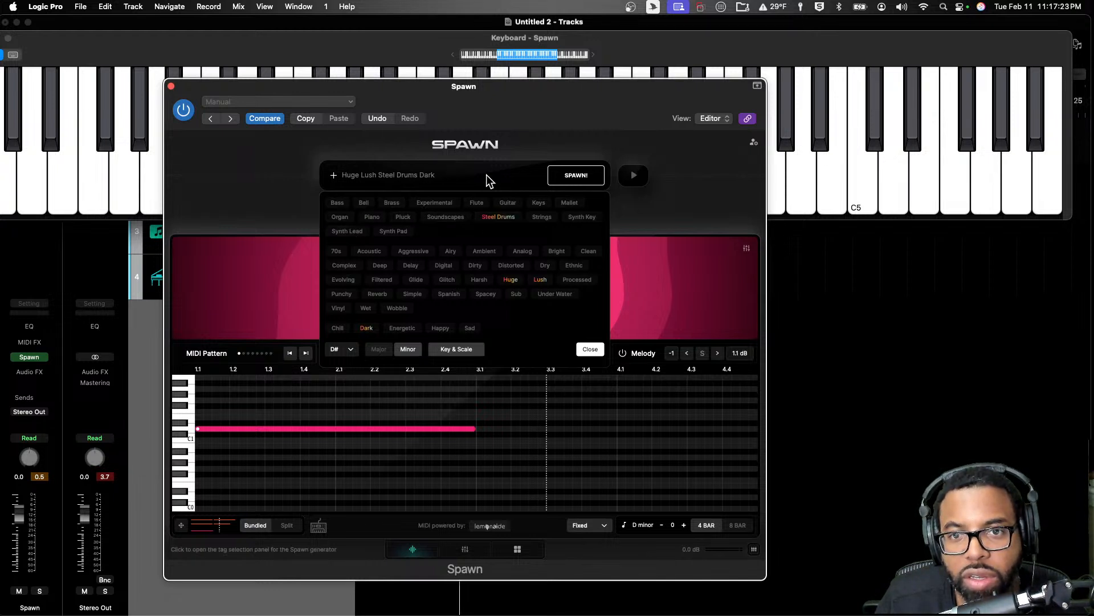
{"action": "left_click", "coordinate": [577, 175]}
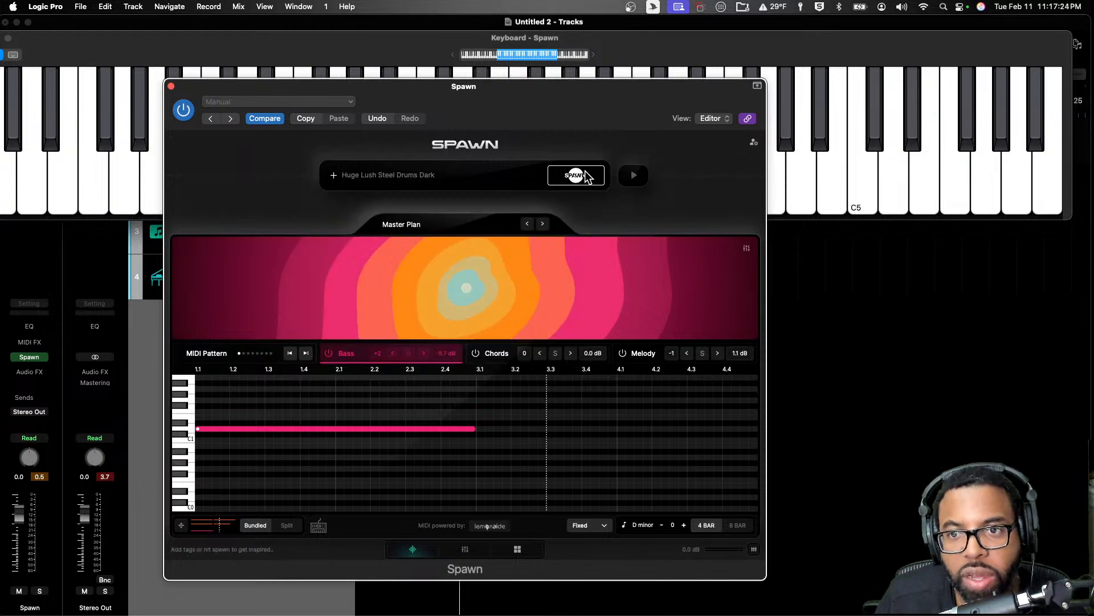
Step: Preview the Phobia pattern against the drum loop
{"action": "left_click", "coordinate": [643, 176]}
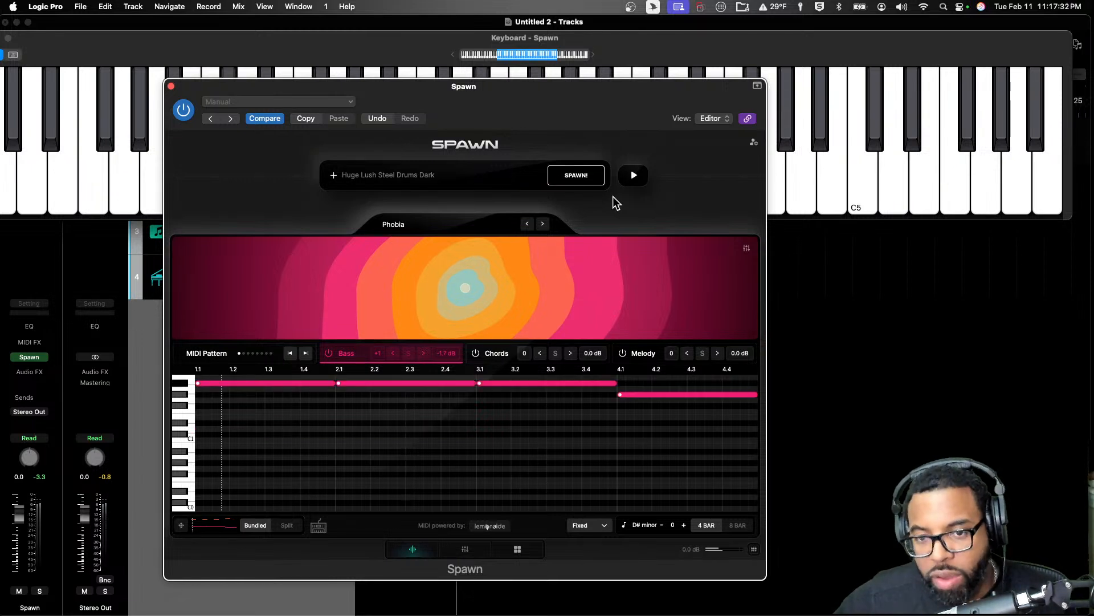
{"action": "left_click", "coordinate": [634, 177]}
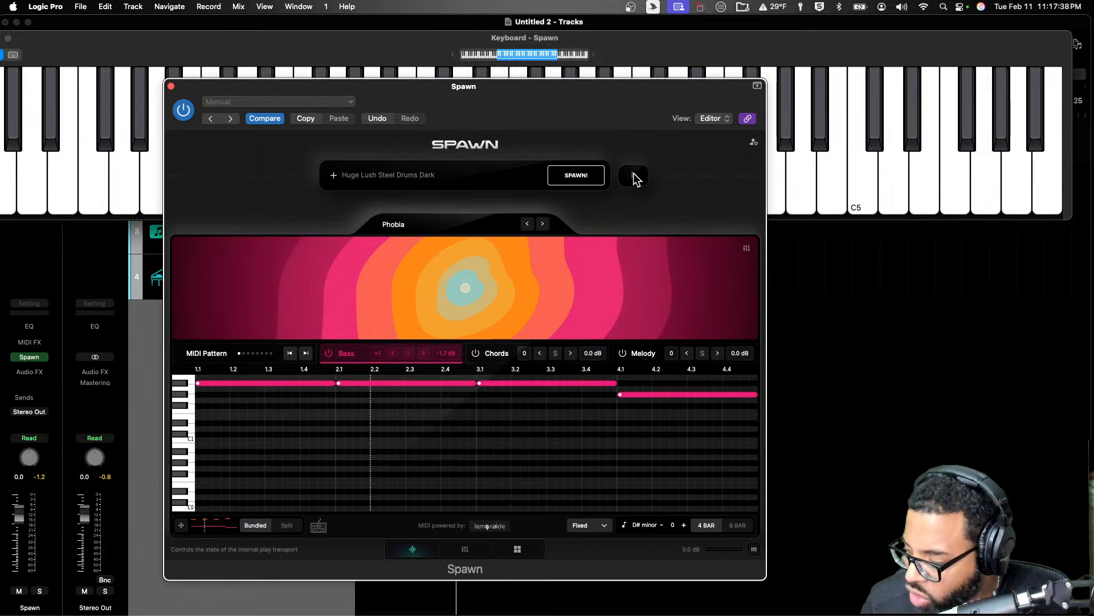
{"action": "left_click", "coordinate": [634, 177]}
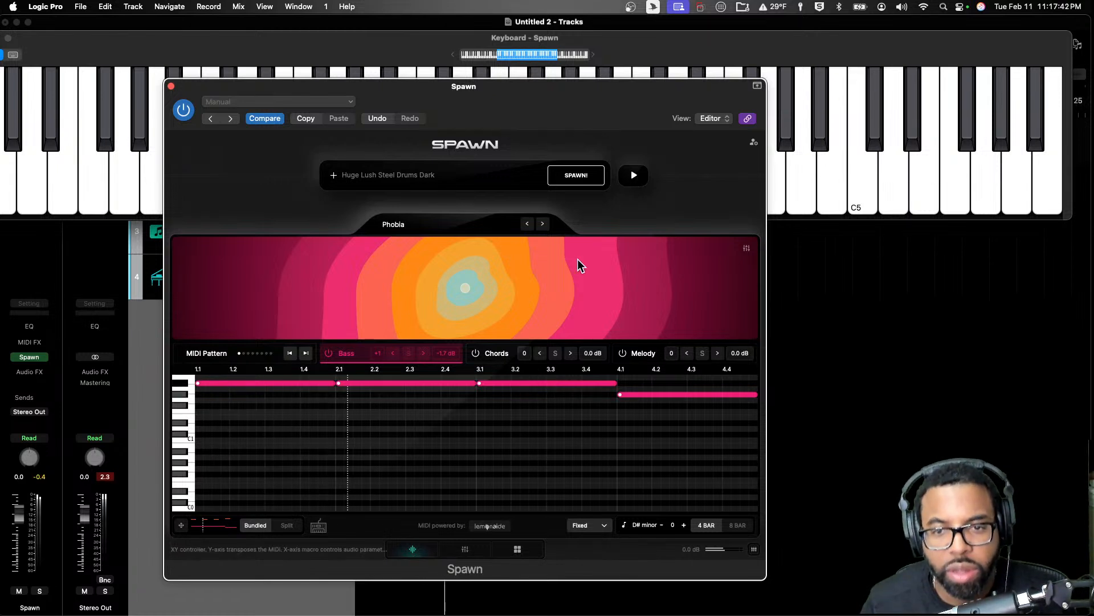
Step: Turn on Instrument Mode, review each layer's effects, and switch off the Flanger and Delay on the Melody layer
{"action": "left_click", "coordinate": [319, 526]}
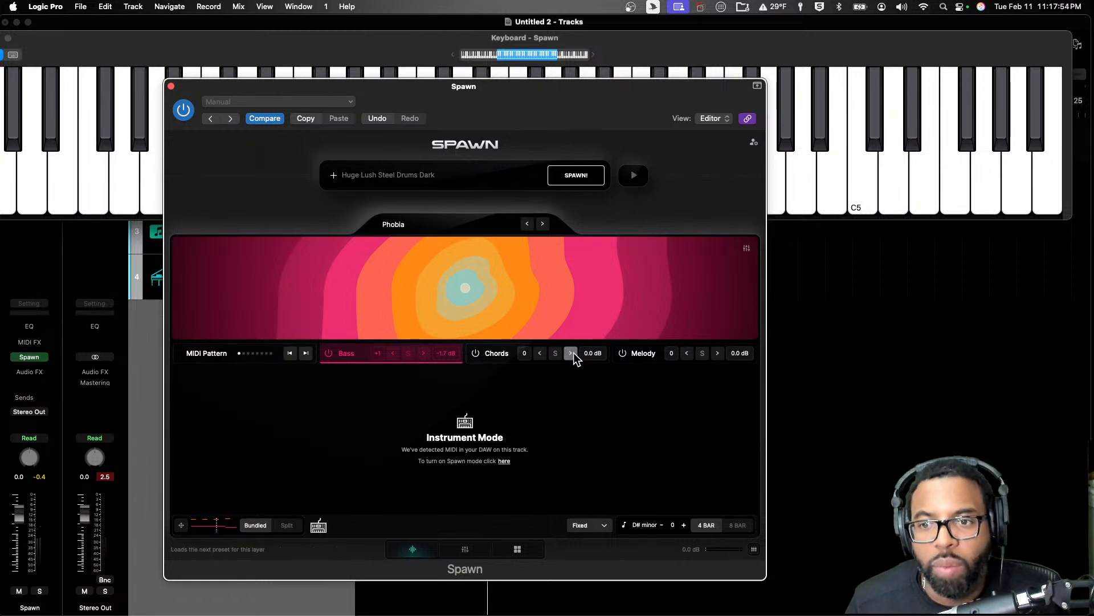
{"action": "left_click", "coordinate": [471, 550]}
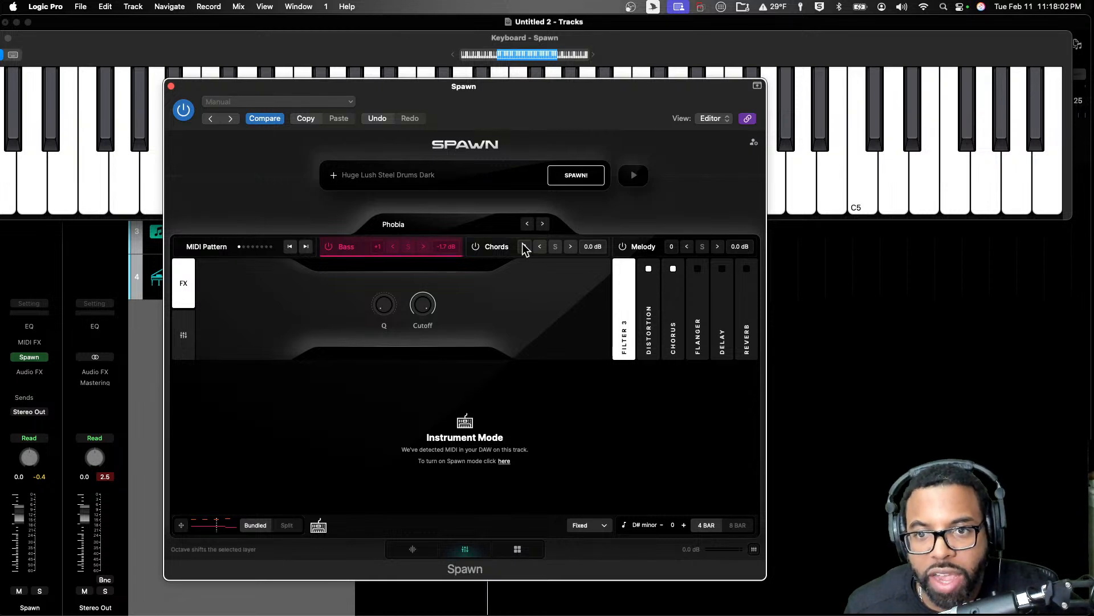
{"action": "left_click", "coordinate": [504, 250]}
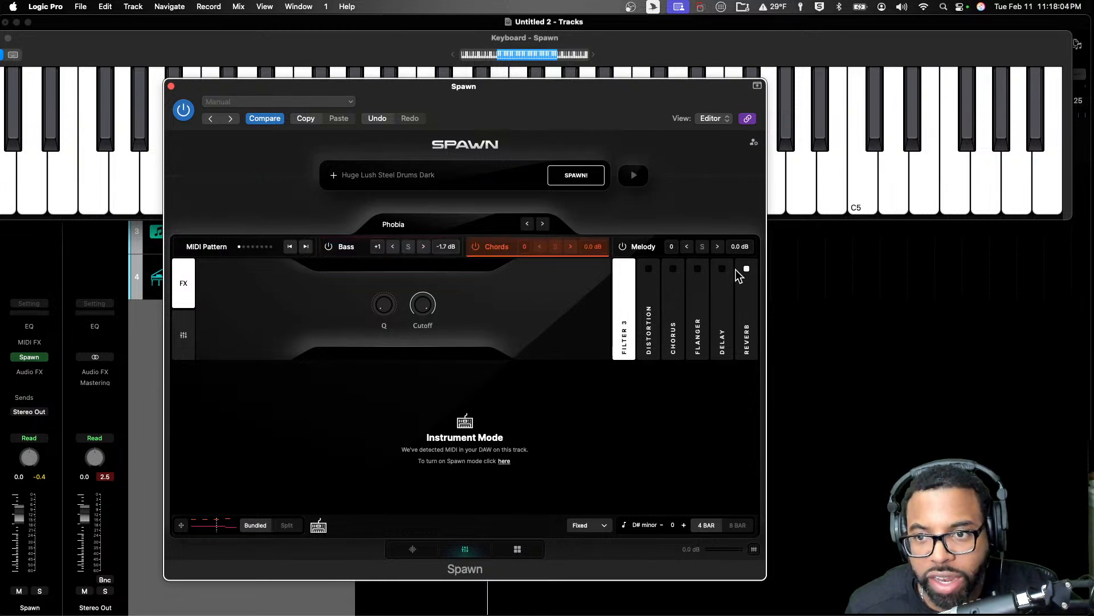
{"action": "left_click", "coordinate": [641, 251]}
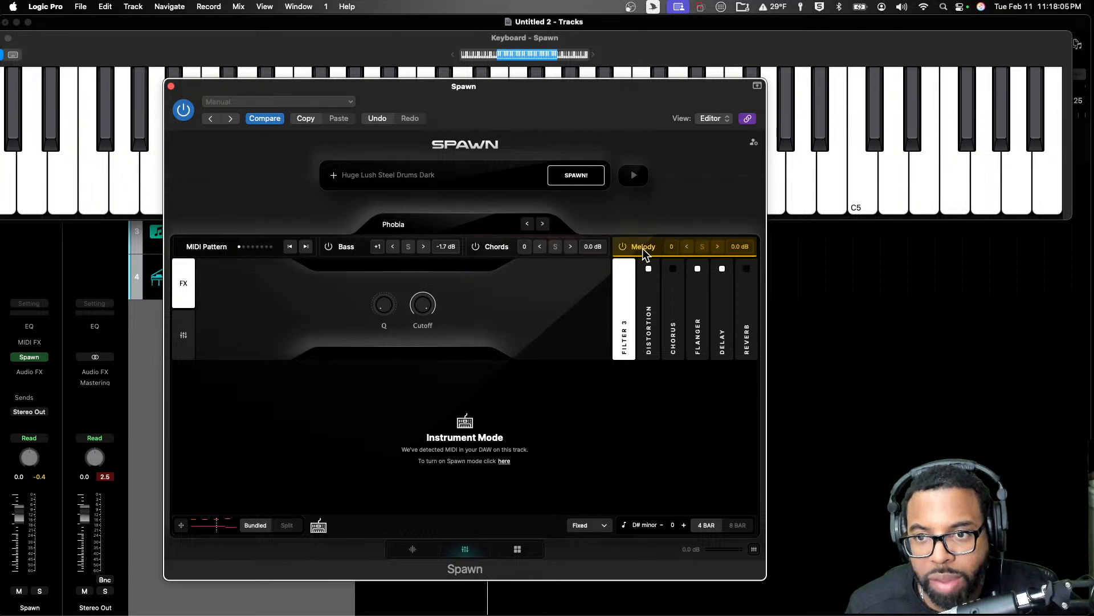
{"action": "left_click", "coordinate": [703, 275]}
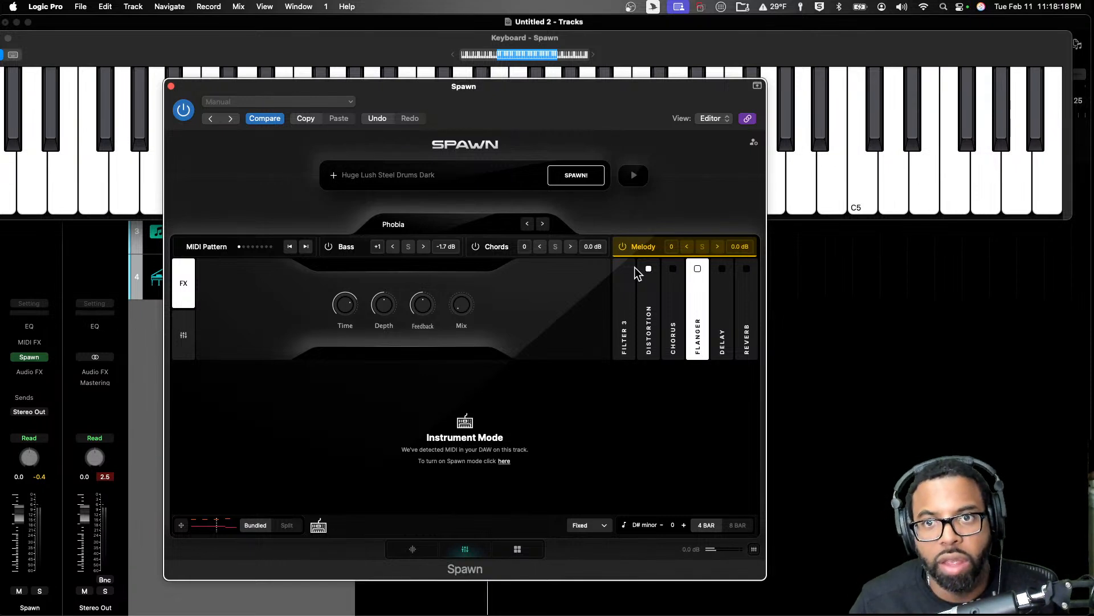
Step: Reposition the Spawn window around the on-screen keyboard, turn Instrument Mode off, and preview the Phobia pattern
{"action": "left_click_drag", "start_coordinate": [534, 122], "coordinate": [538, 221]}
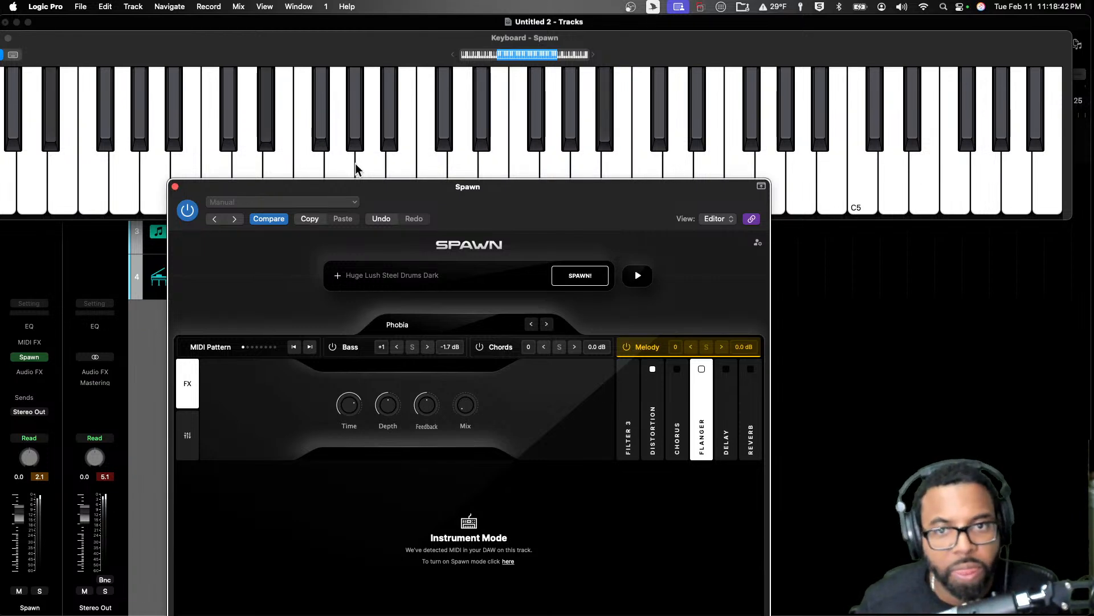
{"action": "left_click_drag", "start_coordinate": [479, 191], "coordinate": [477, 57]}
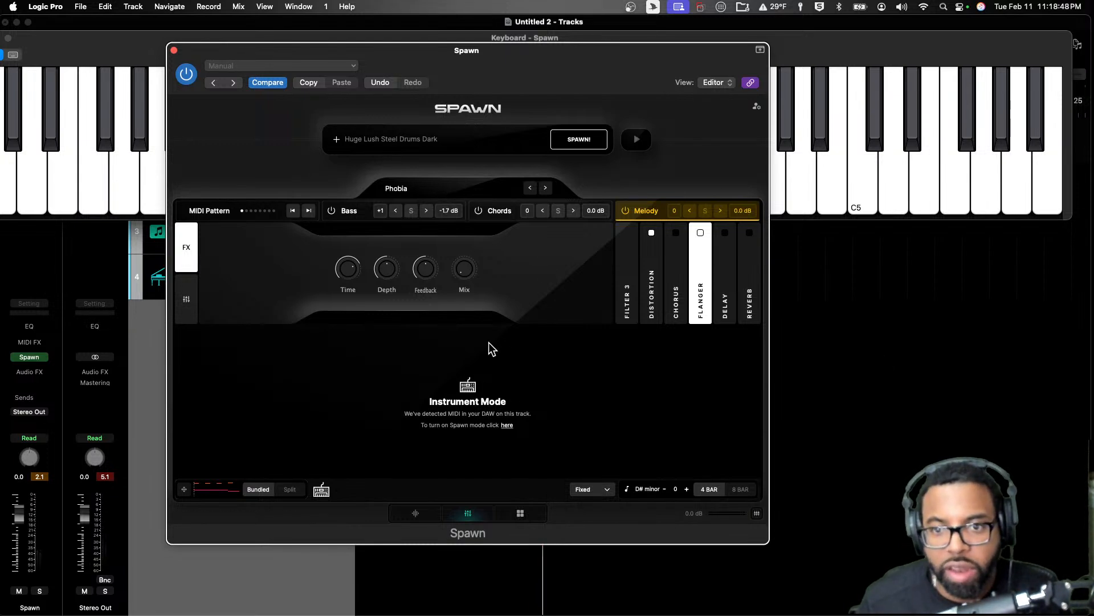
{"action": "left_click", "coordinate": [321, 489]}
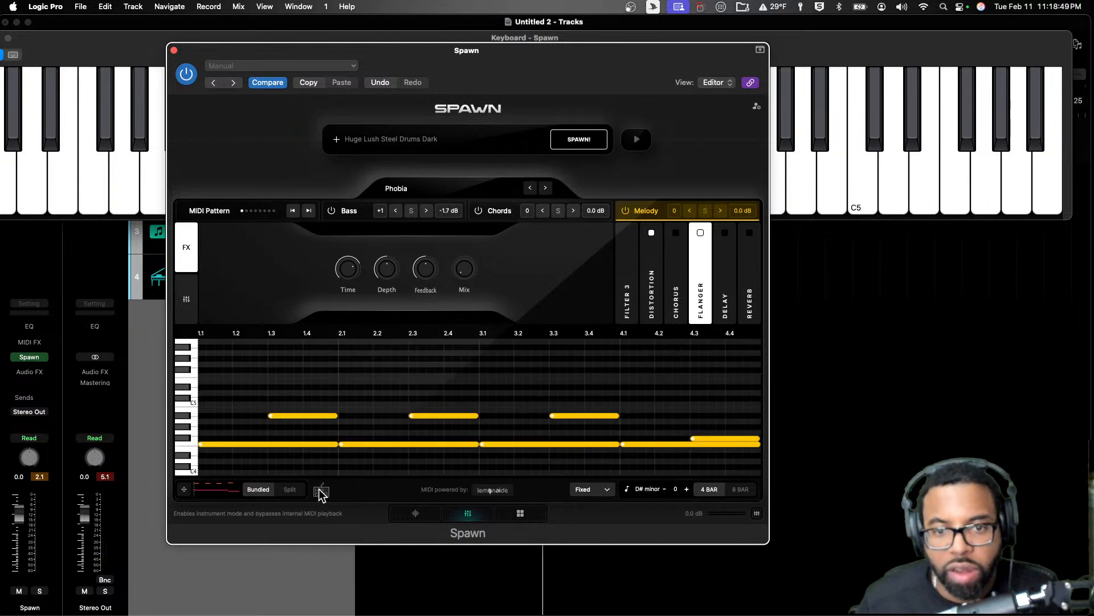
{"action": "left_click", "coordinate": [639, 139]}
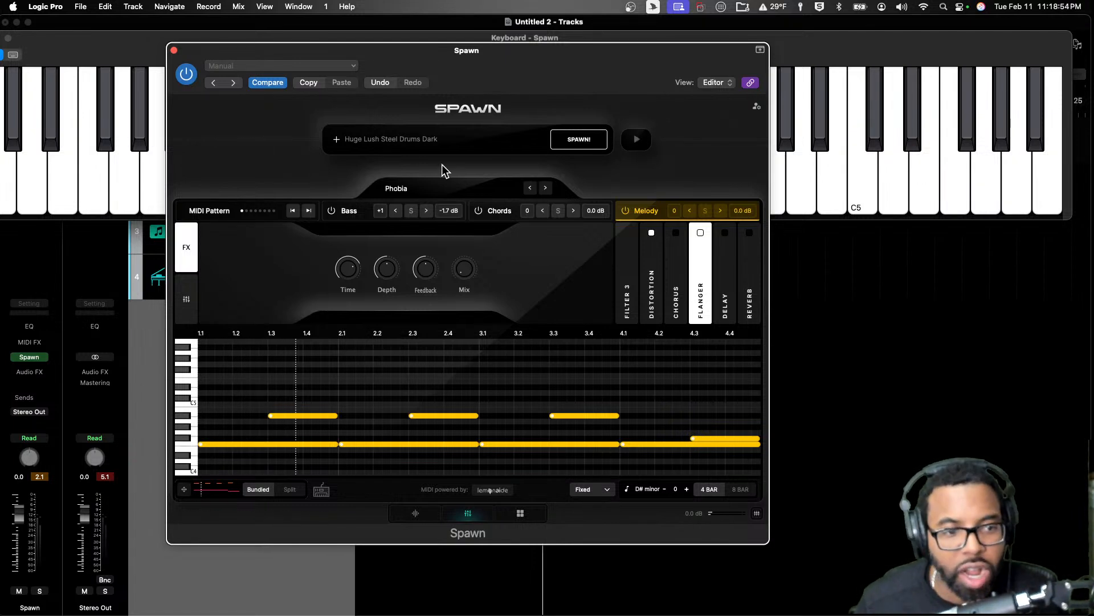
Step: Close the on-screen keyboard and audition the project, moving the Spawn window clear of the tracks and back up
{"action": "left_click_drag", "start_coordinate": [512, 55], "coordinate": [465, 202]}
{"action": "left_click_drag", "start_coordinate": [84, 45], "coordinate": [135, 52]}
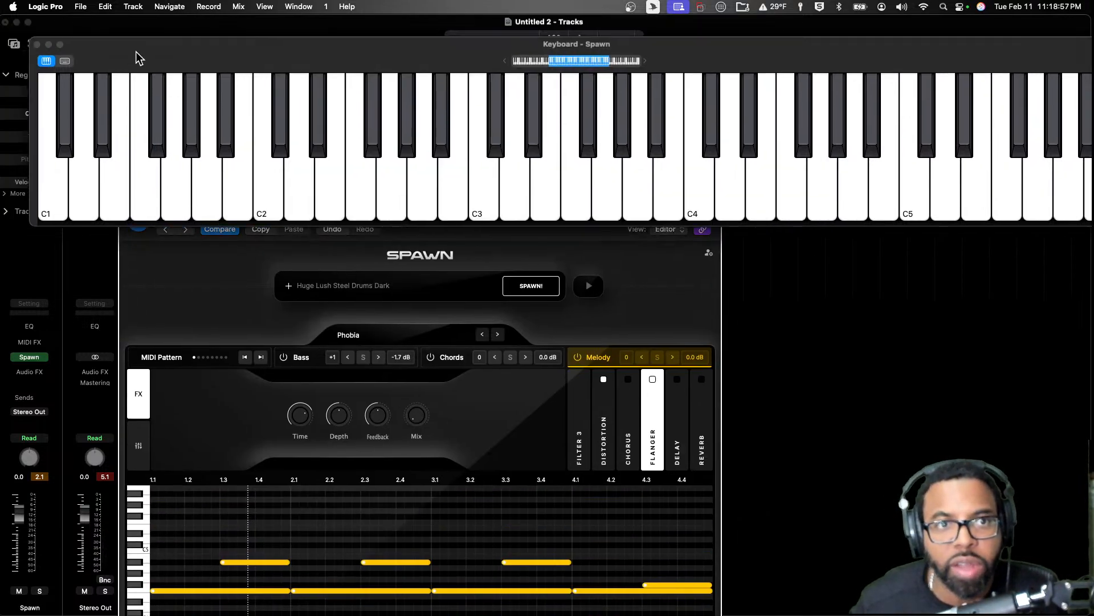
{"action": "left_click", "coordinate": [37, 44]}
{"action": "left_click_drag", "start_coordinate": [419, 212], "coordinate": [412, 224]}
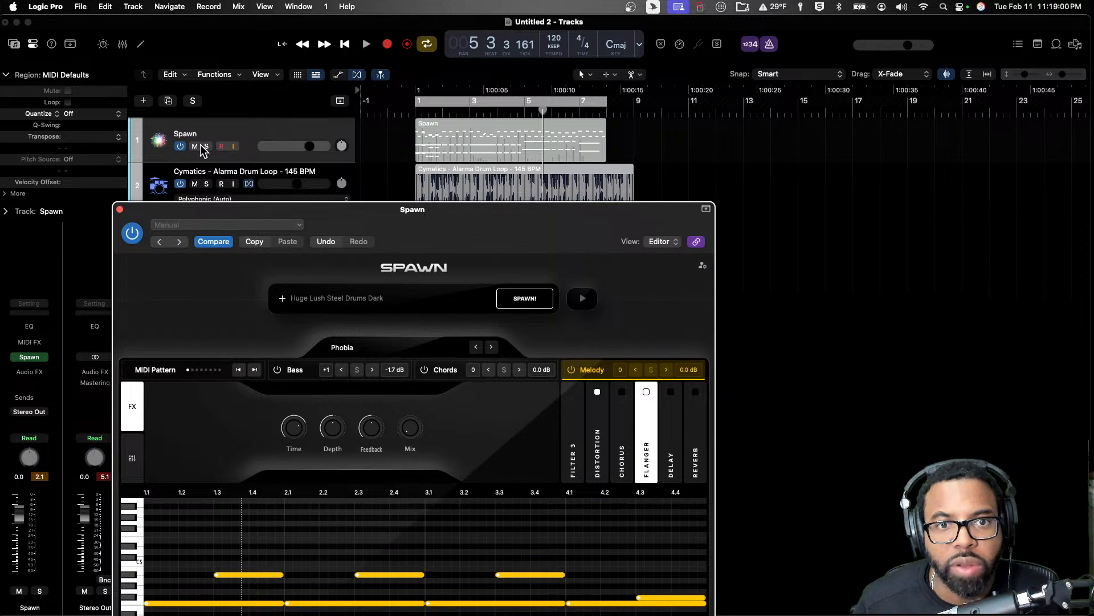
{"action": "key", "text": "space"}
{"action": "left_click_drag", "start_coordinate": [447, 257], "coordinate": [462, 62]}
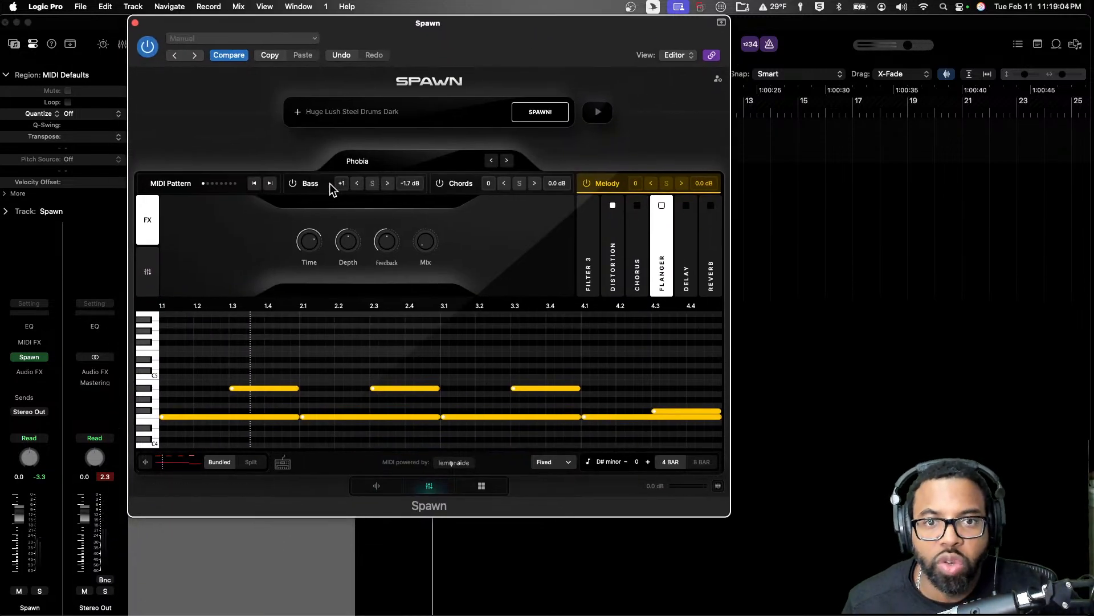
Step: Advance Phobia to the seventh MIDI pattern and play it with the drum loop
{"action": "left_click", "coordinate": [270, 183]}
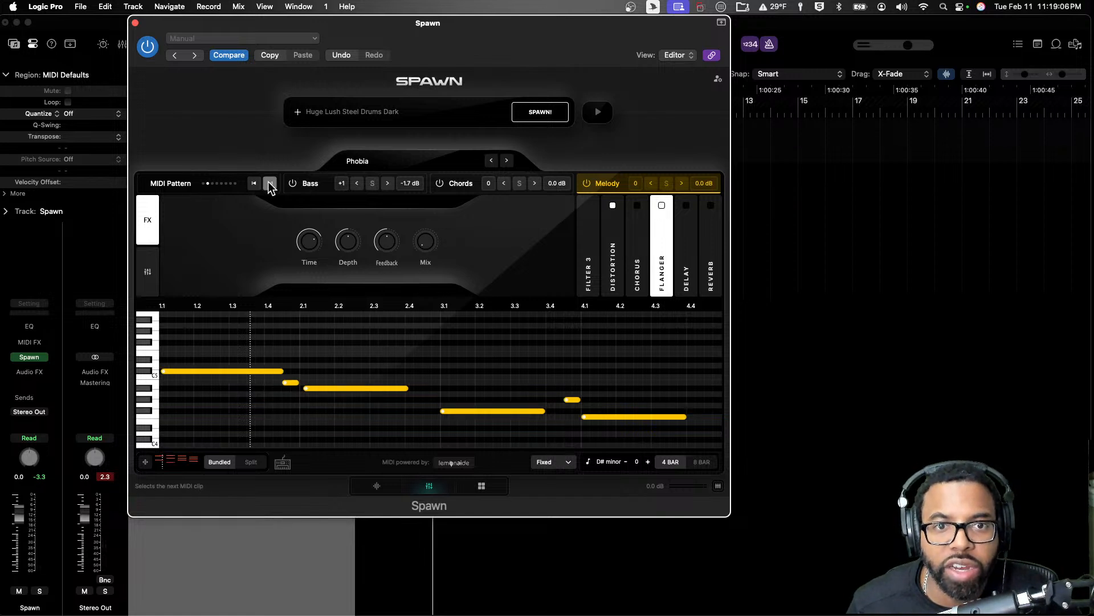
{"action": "left_click", "coordinate": [270, 183]}
{"action": "left_click", "coordinate": [270, 183]}
{"action": "left_click", "coordinate": [270, 183]}
{"action": "left_click", "coordinate": [271, 183]}
{"action": "key", "text": "space"}
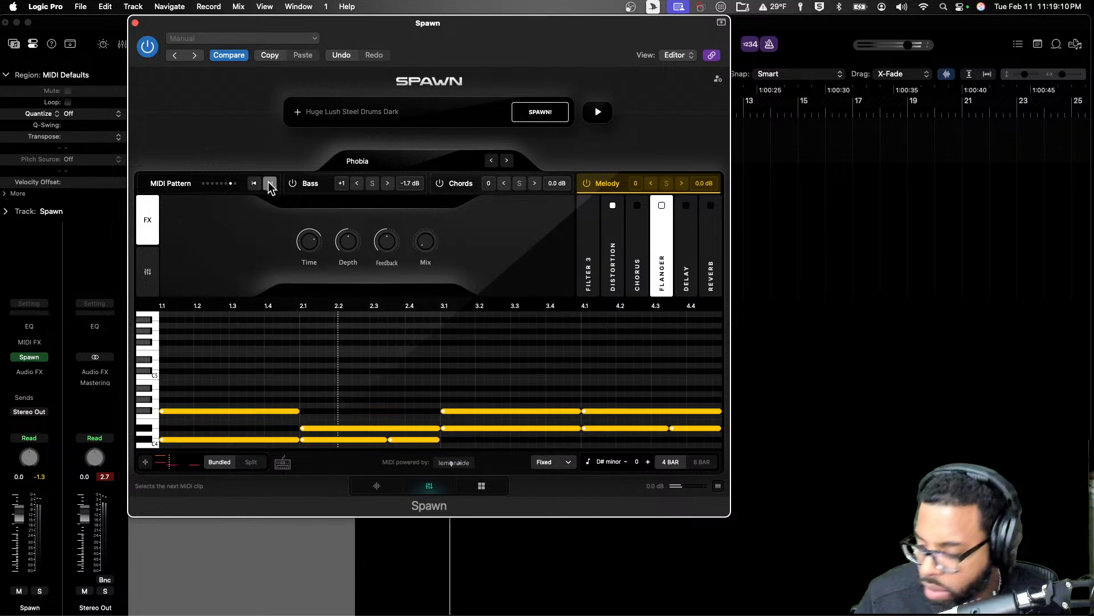
Step: Move the Spawn window off the transport display, set the project tempo to 140, and bring the window back up
{"action": "left_click_drag", "start_coordinate": [467, 26], "coordinate": [480, 146]}
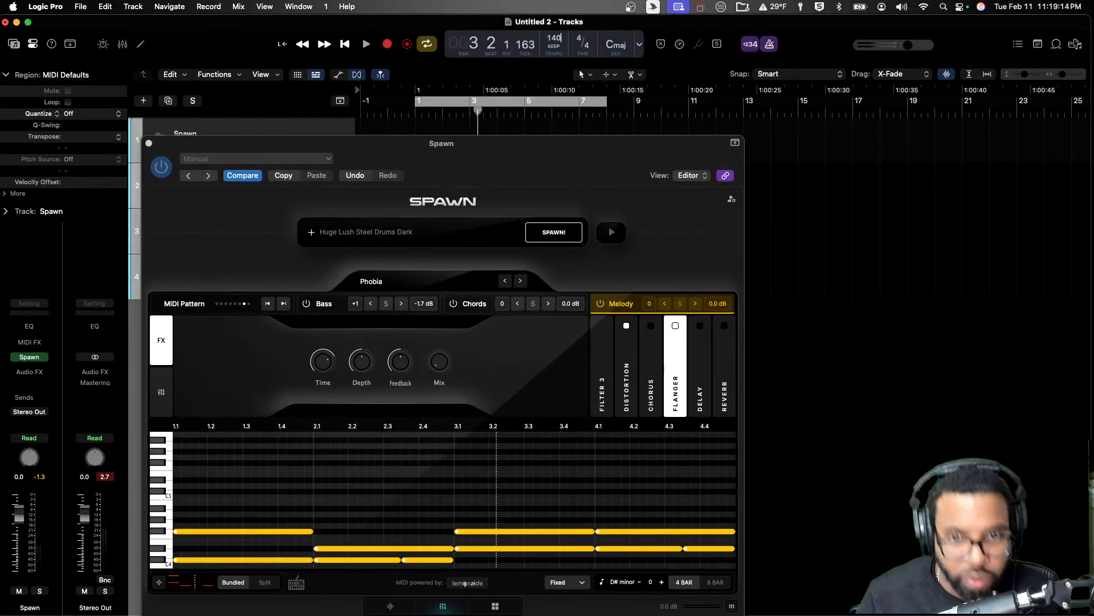
{"action": "left_click_drag", "start_coordinate": [483, 140], "coordinate": [546, 46]}
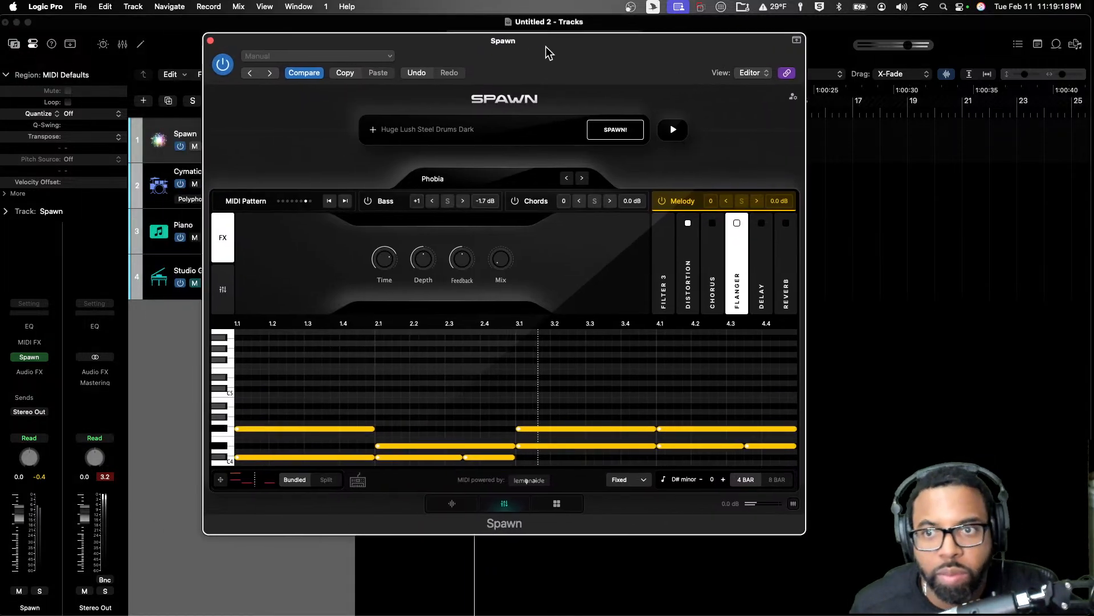
Step: Generate another sound set from the existing tags, and one more tagged Ambient, Huge, Synth Lead and Dark
{"action": "left_click", "coordinate": [609, 132]}
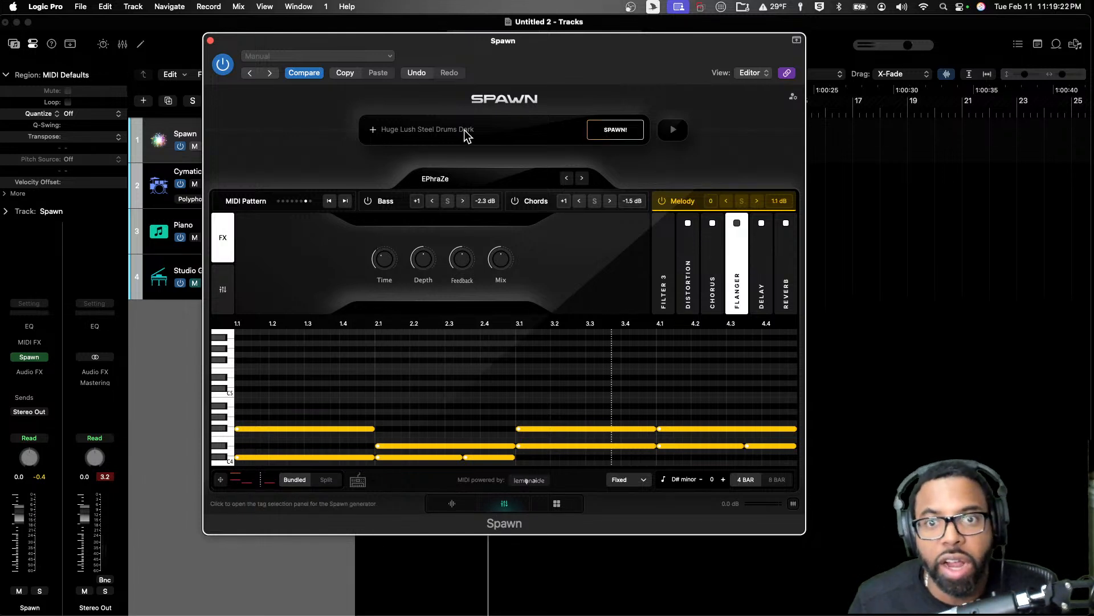
{"action": "left_click", "coordinate": [373, 129]}
{"action": "left_click", "coordinate": [394, 185]}
{"action": "left_click", "coordinate": [522, 206]}
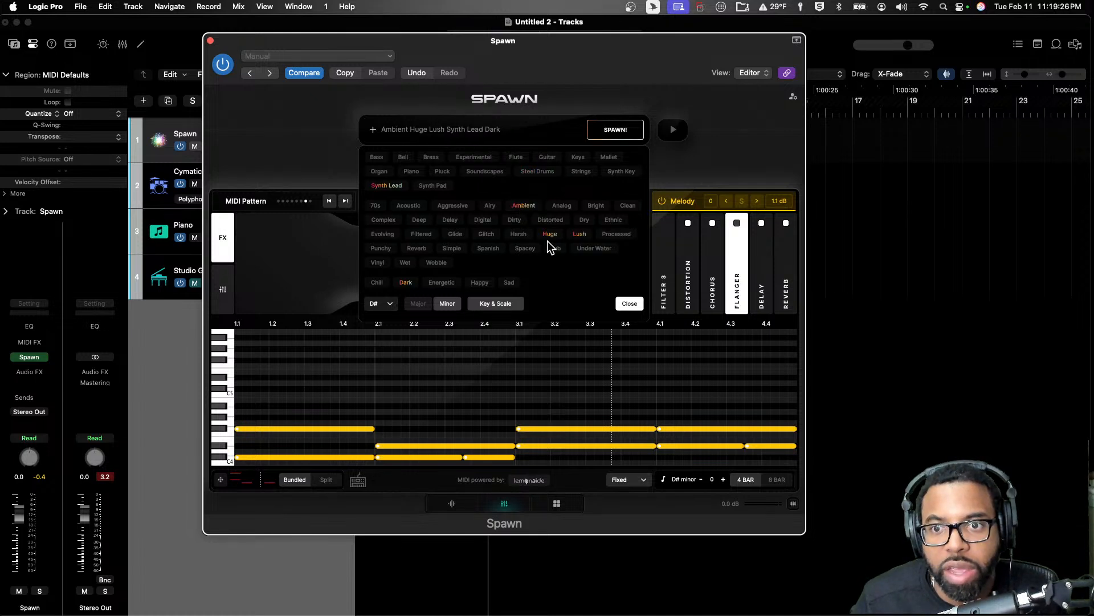
{"action": "left_click", "coordinate": [575, 232]}
{"action": "left_click", "coordinate": [553, 232]}
{"action": "left_click", "coordinate": [552, 232]}
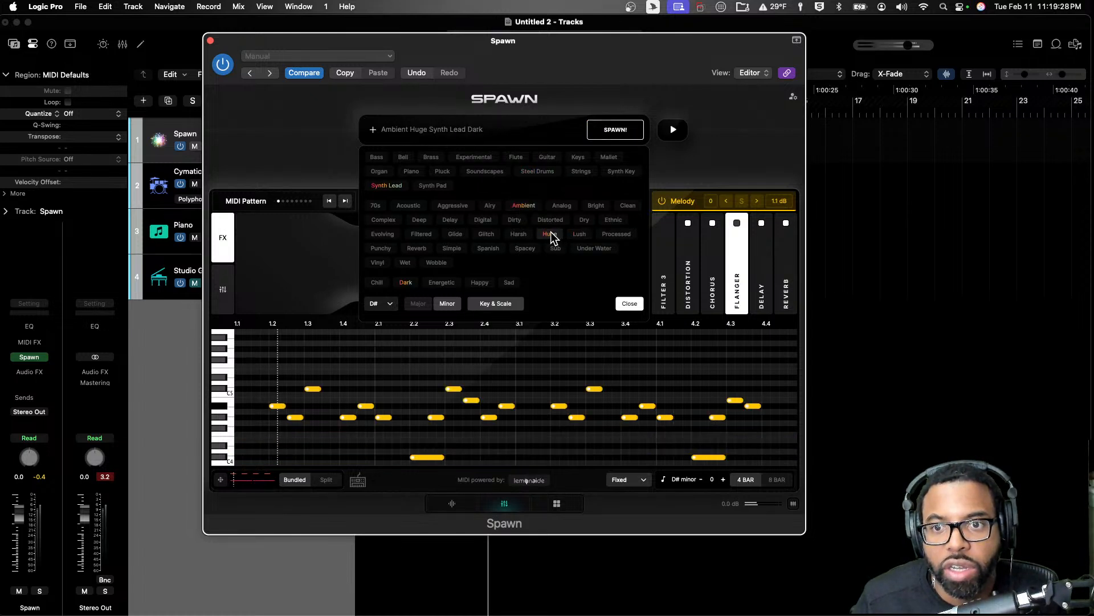
{"action": "left_click", "coordinate": [617, 130]}
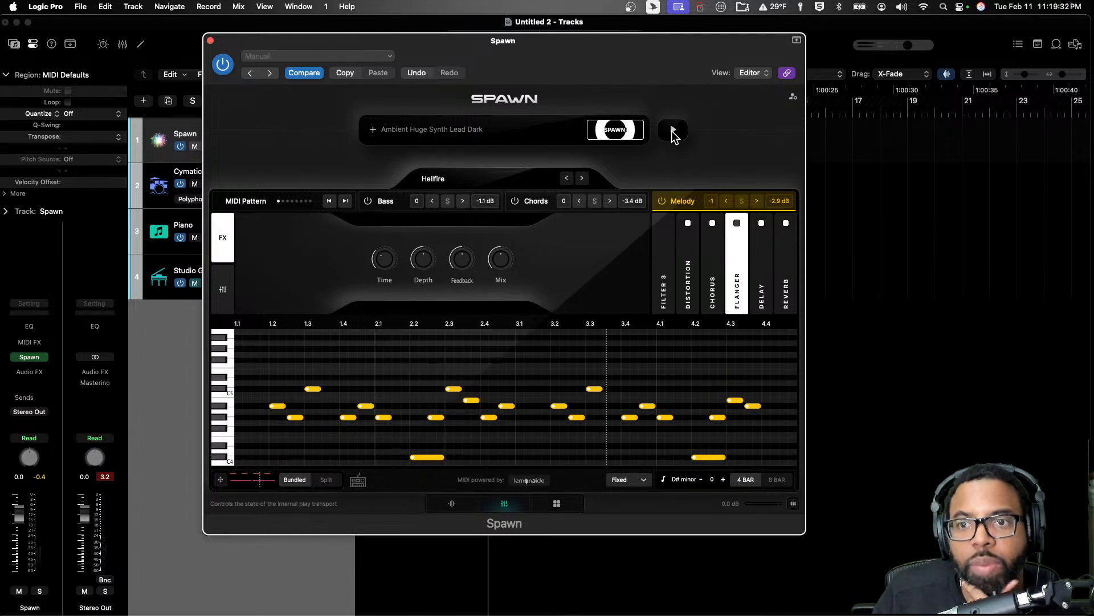
{"action": "left_click", "coordinate": [613, 132]}
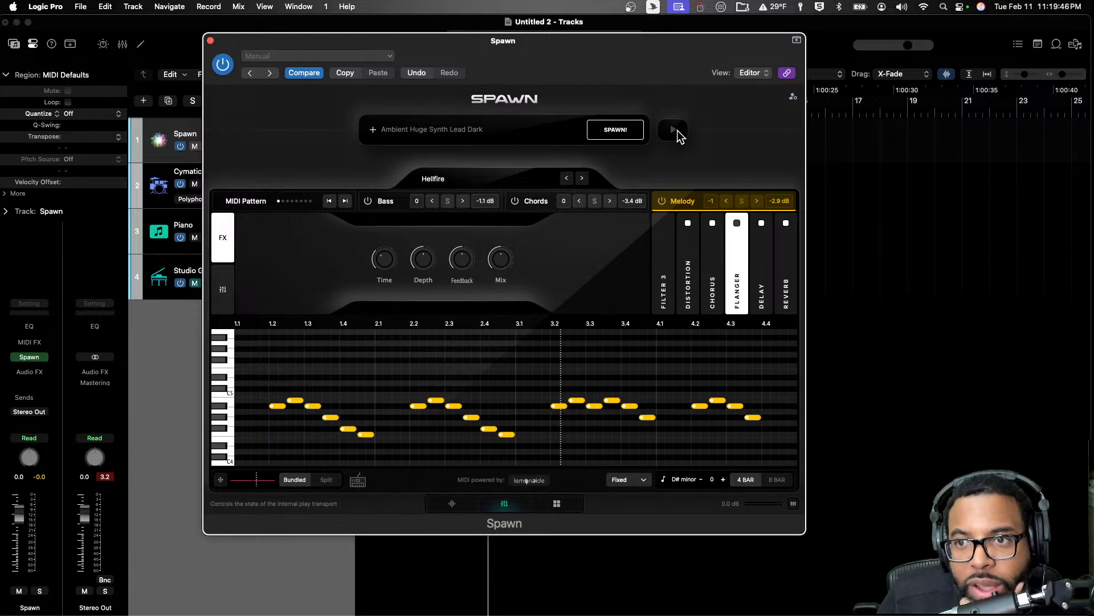
Step: Play the Hellfire pattern with the drum loop, select the Studio Grand track, and close its plugin window
{"action": "mouse_move", "coordinate": [616, 72]}
{"action": "left_mouse_down"}
{"action": "mouse_move", "coordinate": [618, 157]}
{"action": "mouse_move", "coordinate": [615, 70]}
{"action": "left_mouse_up"}
{"action": "key", "text": "space"}
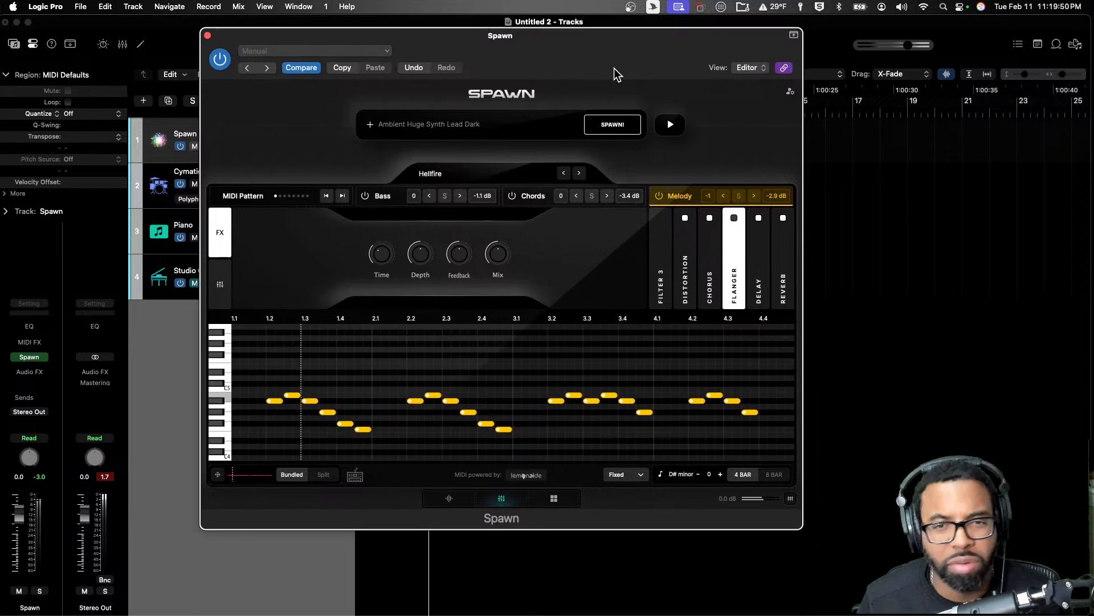
{"action": "left_click_drag", "start_coordinate": [556, 48], "coordinate": [811, 46]}
{"action": "left_click", "coordinate": [265, 268]}
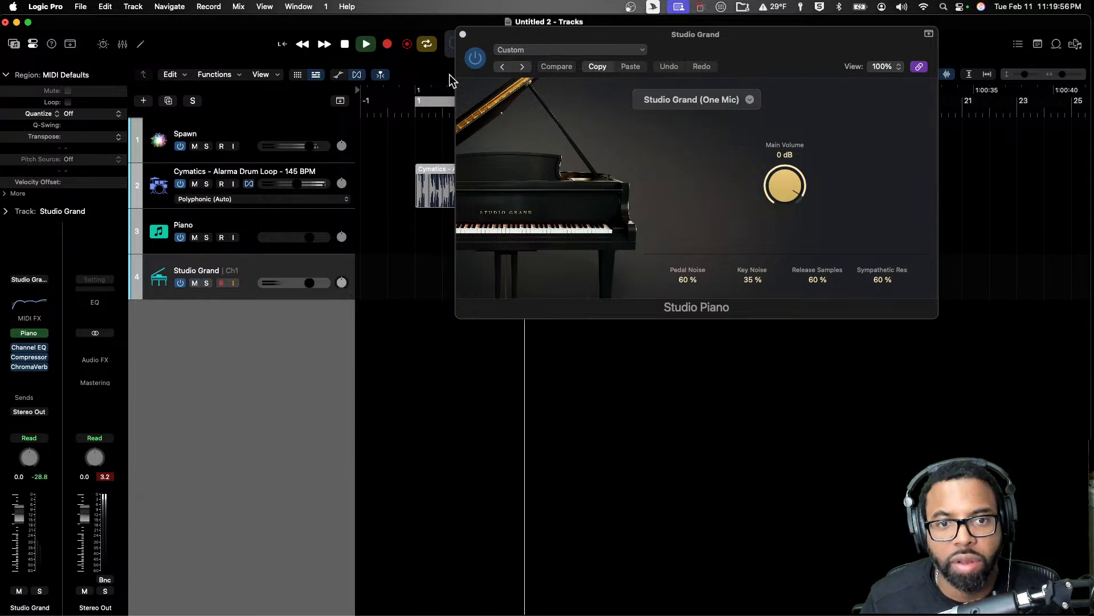
{"action": "left_click_drag", "start_coordinate": [471, 38], "coordinate": [429, 181]}
{"action": "left_click", "coordinate": [420, 178]}
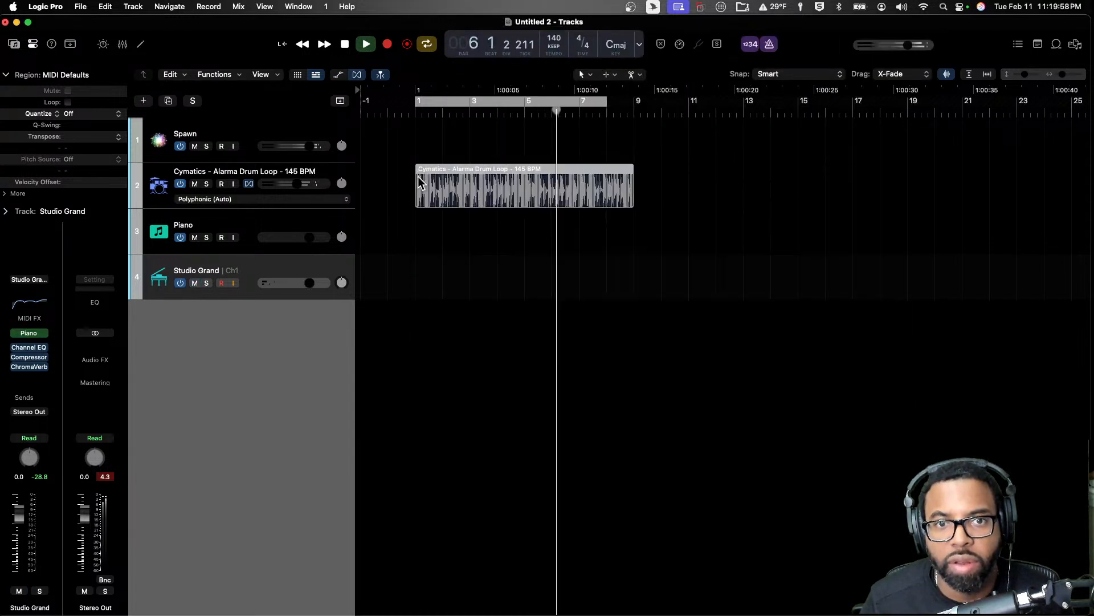
Step: Reopen Spawn from its track, stop playback, and reposition the plugin window so the track names stay uncovered
{"action": "left_click", "coordinate": [296, 140]}
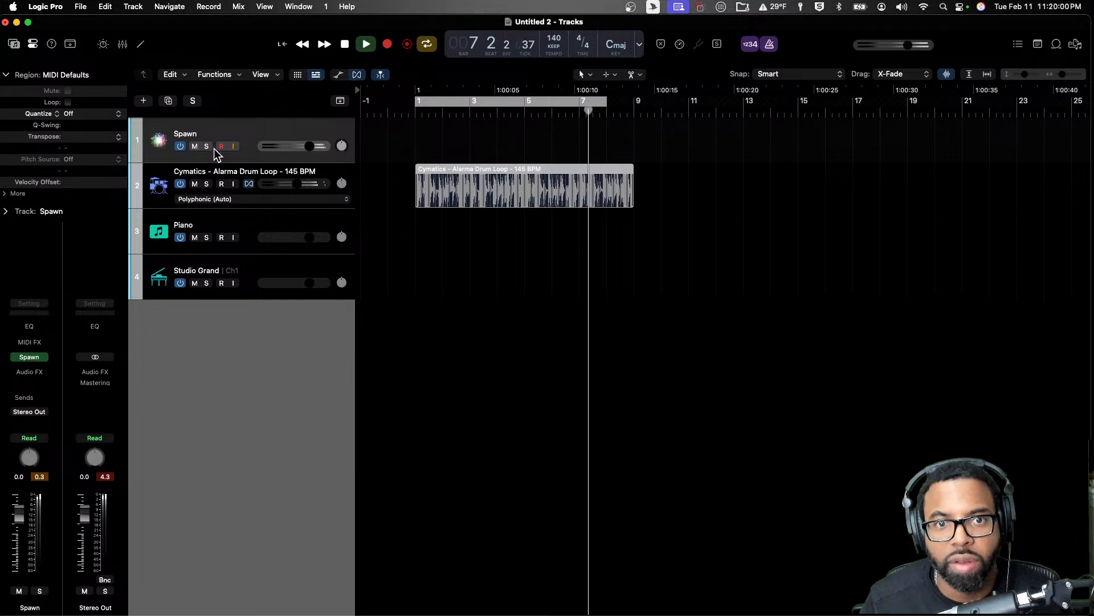
{"action": "left_click", "coordinate": [159, 140]}
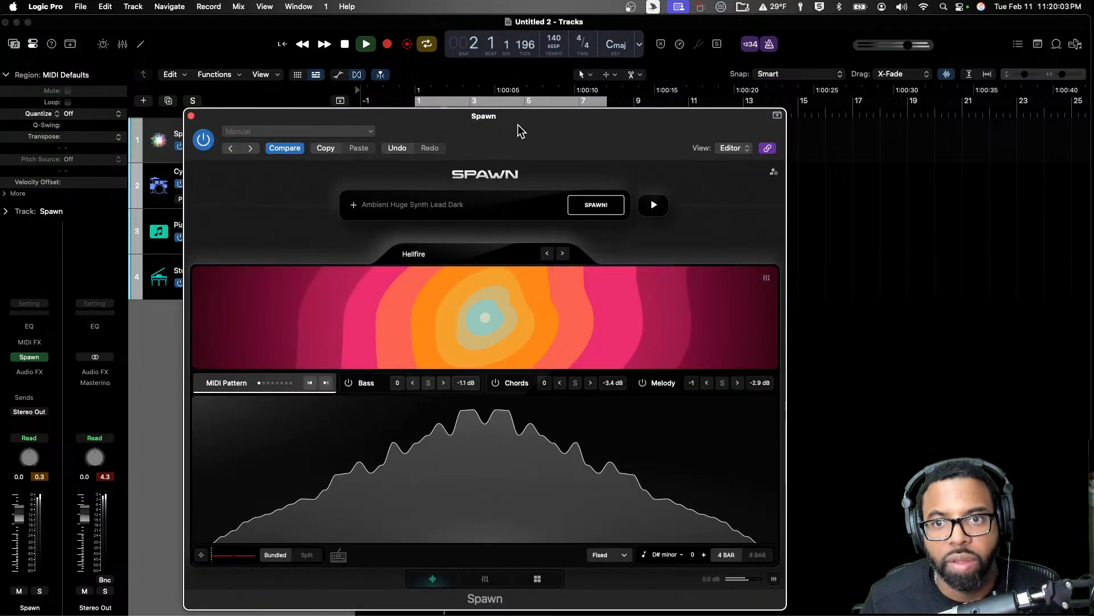
{"action": "key", "text": "space"}
{"action": "left_click_drag", "start_coordinate": [537, 128], "coordinate": [539, 67]}
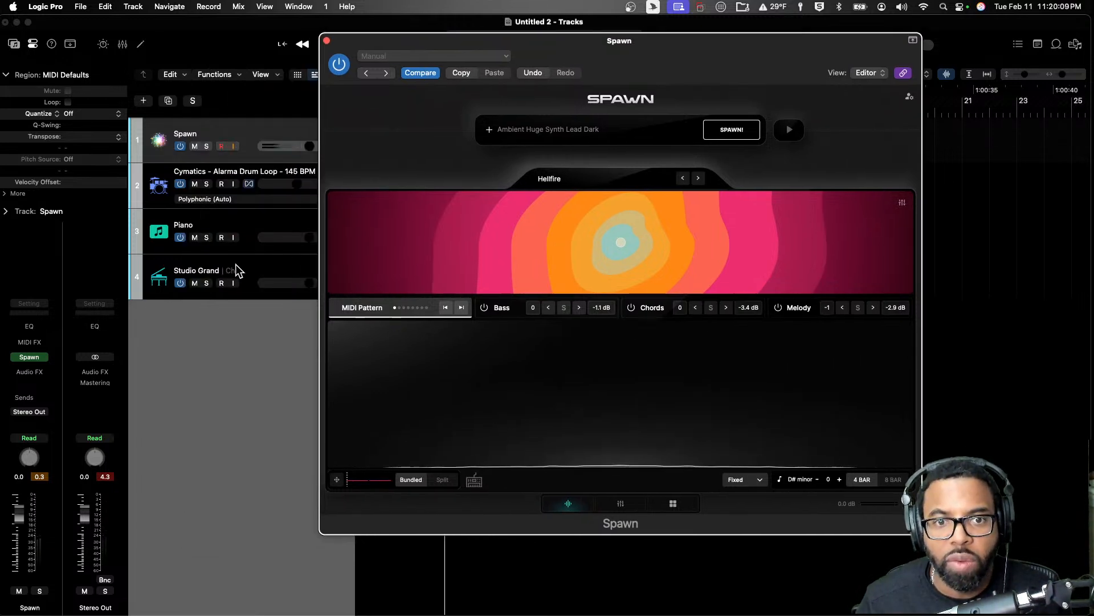
Step: Turn off the Spawn window's link, select the Studio Grand track, and audition the project with Spawn still open
{"action": "left_click", "coordinate": [218, 283]}
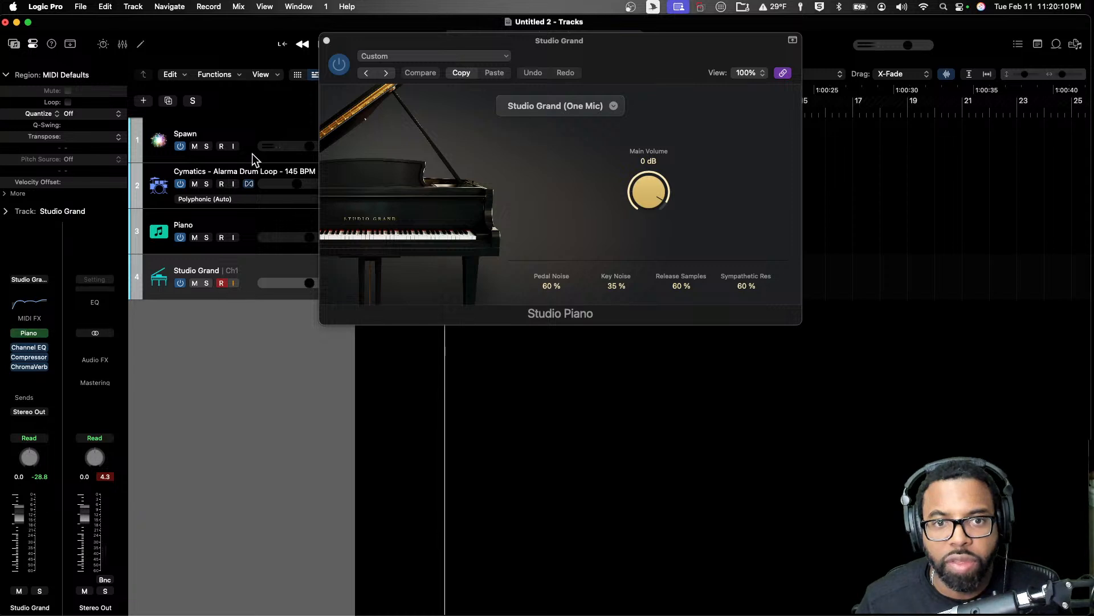
{"action": "left_click", "coordinate": [255, 133]}
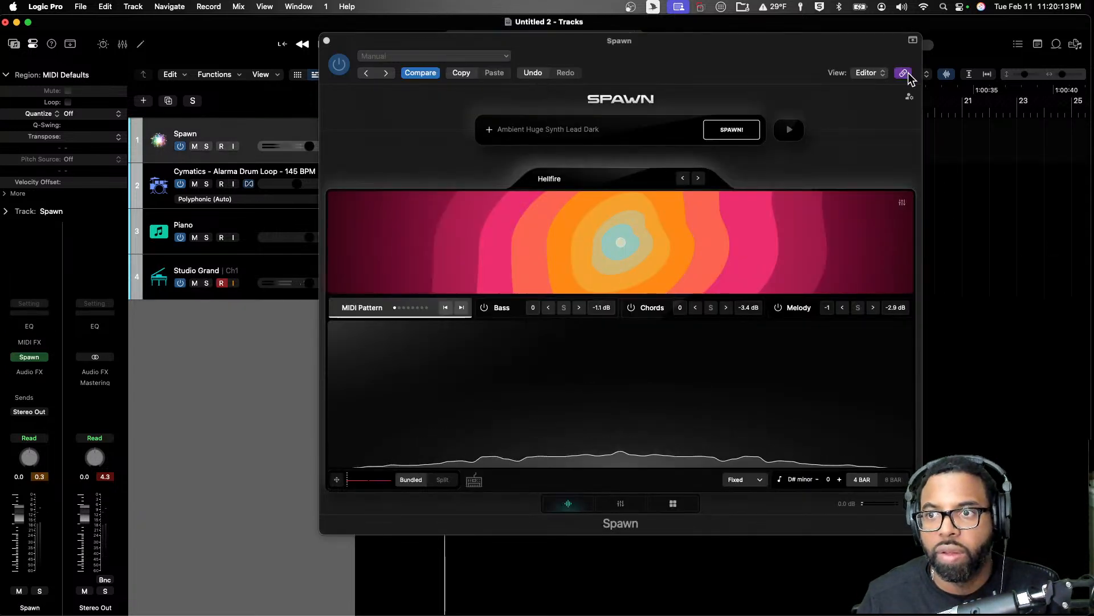
{"action": "left_click", "coordinate": [906, 74]}
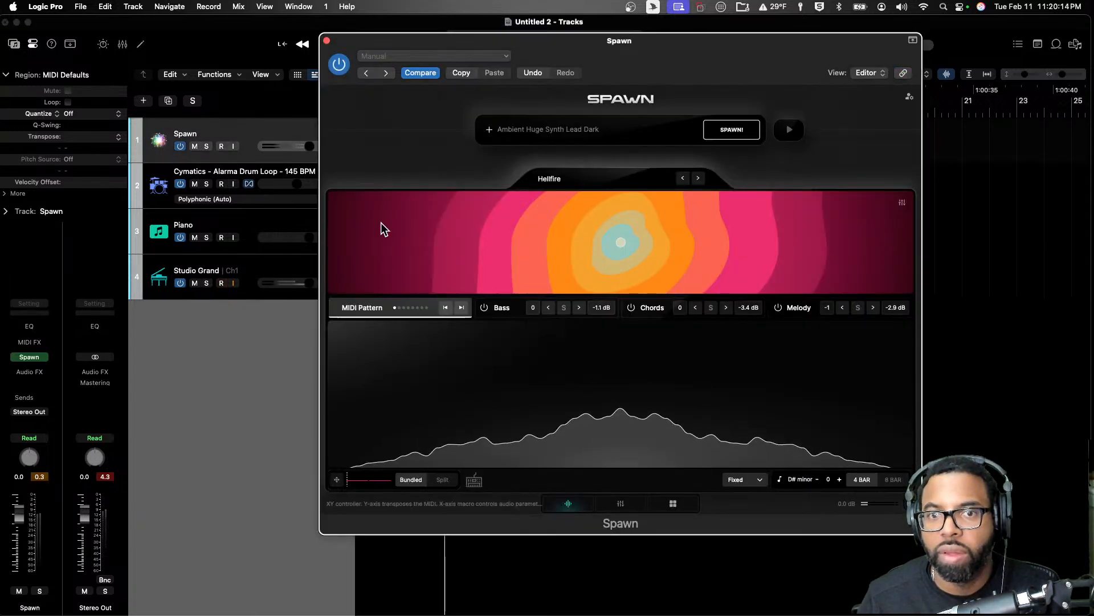
{"action": "left_click", "coordinate": [265, 258]}
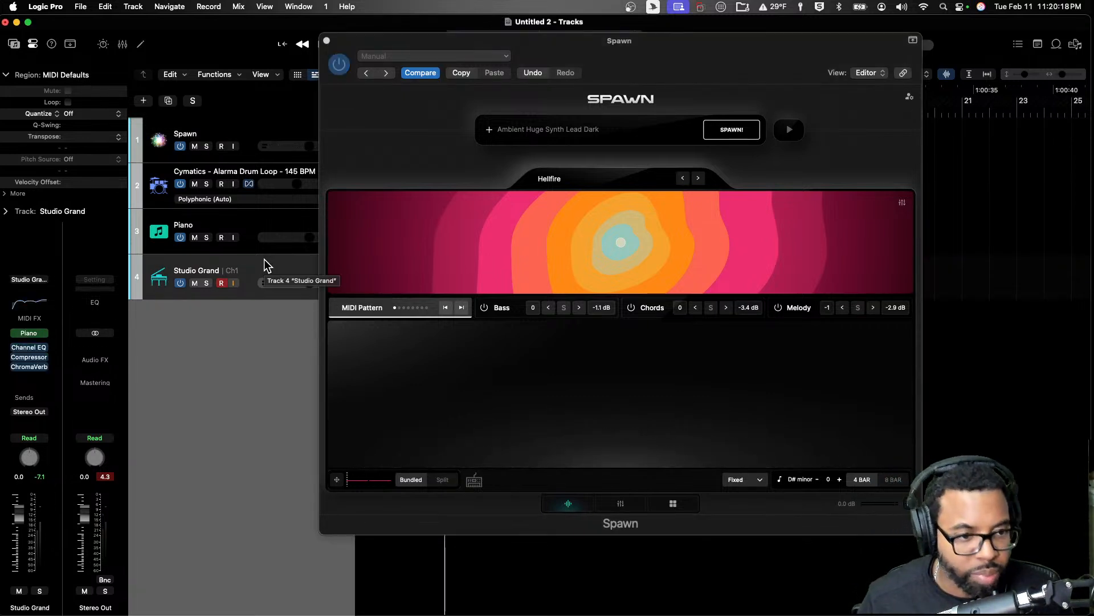
{"action": "key", "text": "space"}
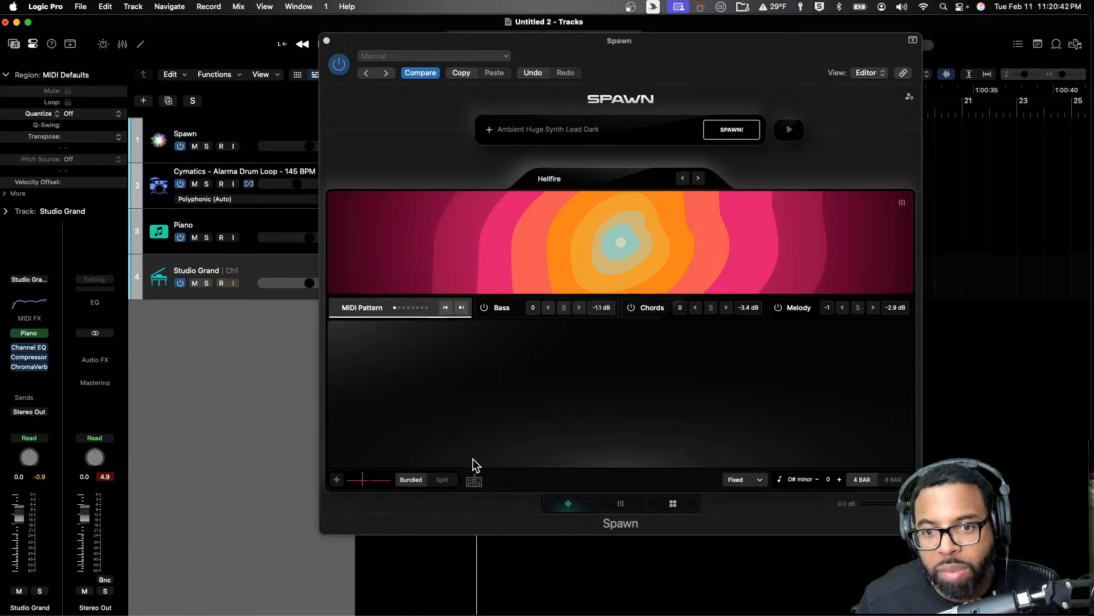
Step: Place Spawn's D# minor MIDI pattern below the Studio Grand track, and delete the resulting track with its region
{"action": "left_click_drag", "start_coordinate": [337, 479], "coordinate": [996, 318]}
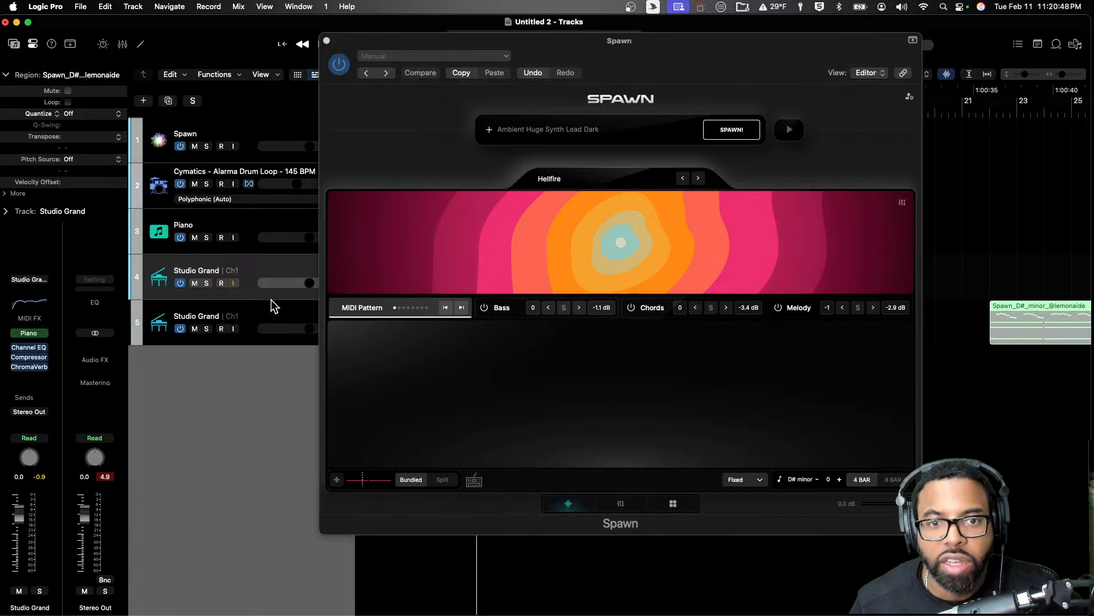
{"action": "left_click", "coordinate": [271, 315]}
{"action": "key", "text": "super+BackSpace"}
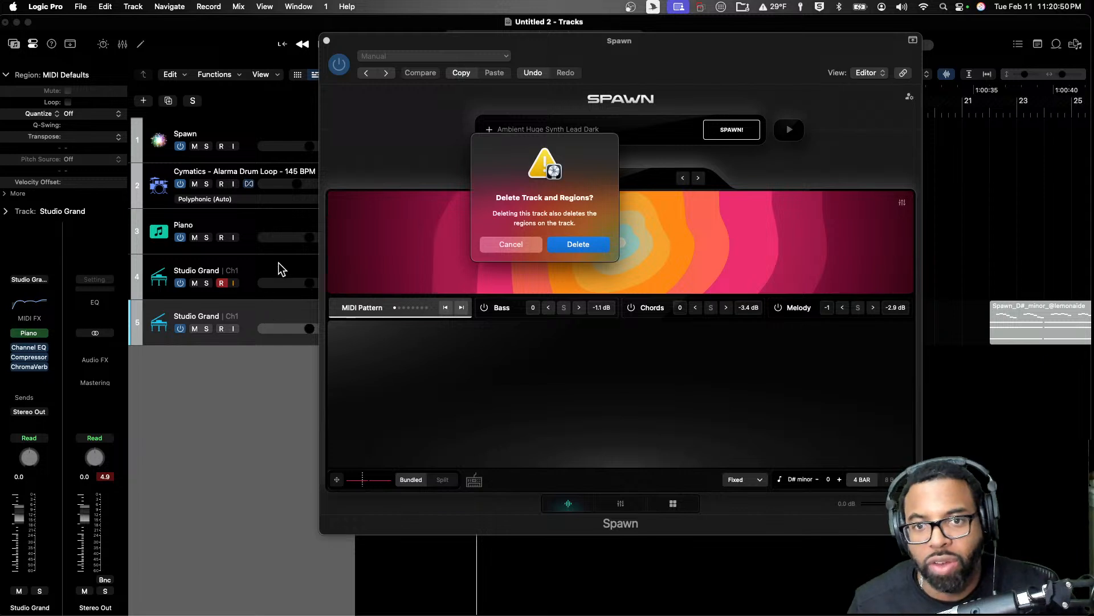
{"action": "left_click", "coordinate": [599, 244]}
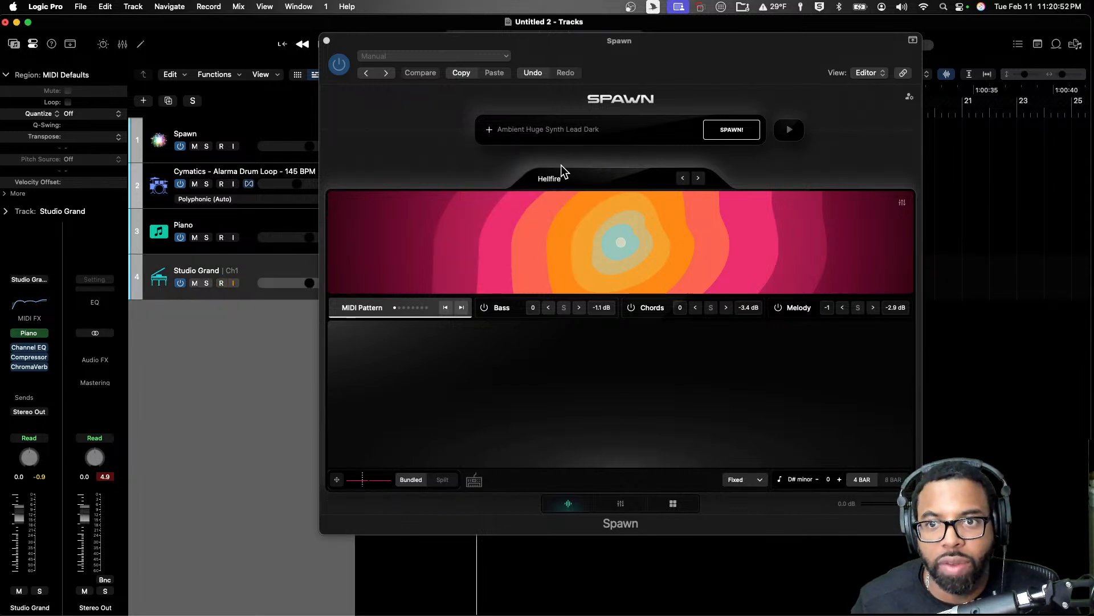
Step: Select the Spawn track and reposition the Spawn window over the arrangement
{"action": "left_click_drag", "start_coordinate": [668, 59], "coordinate": [598, 150]}
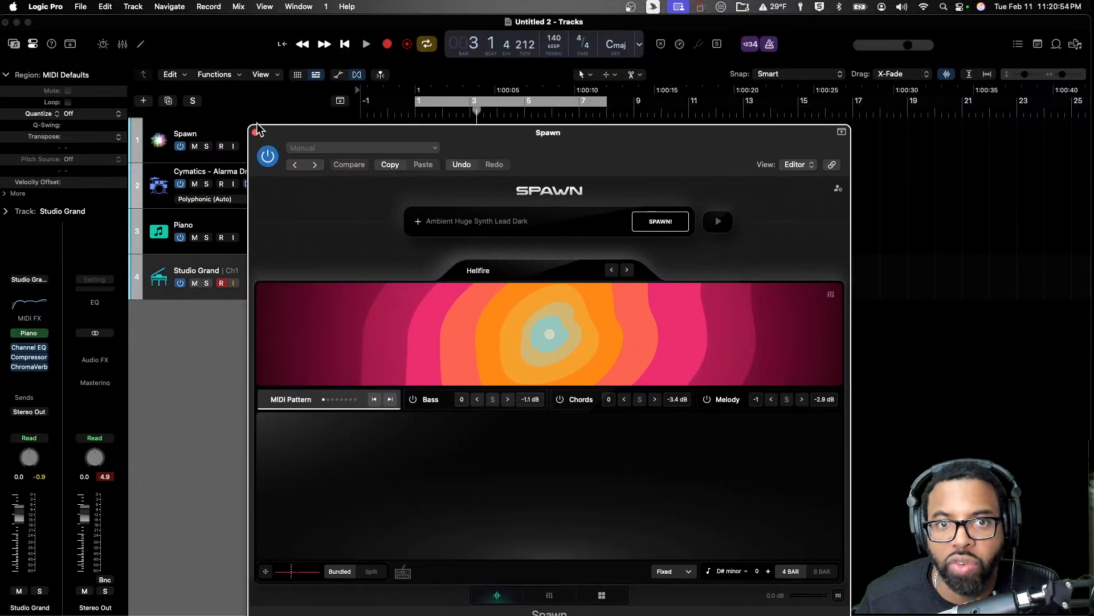
{"action": "left_click", "coordinate": [208, 134]}
{"action": "left_click_drag", "start_coordinate": [665, 142], "coordinate": [598, 65]}
Step: Change the Spawn generator tags to Airy, Soundscapes, Synth Pad and Dark, removing Synth Lead, Ambient and Huge
{"action": "left_click", "coordinate": [370, 140]}
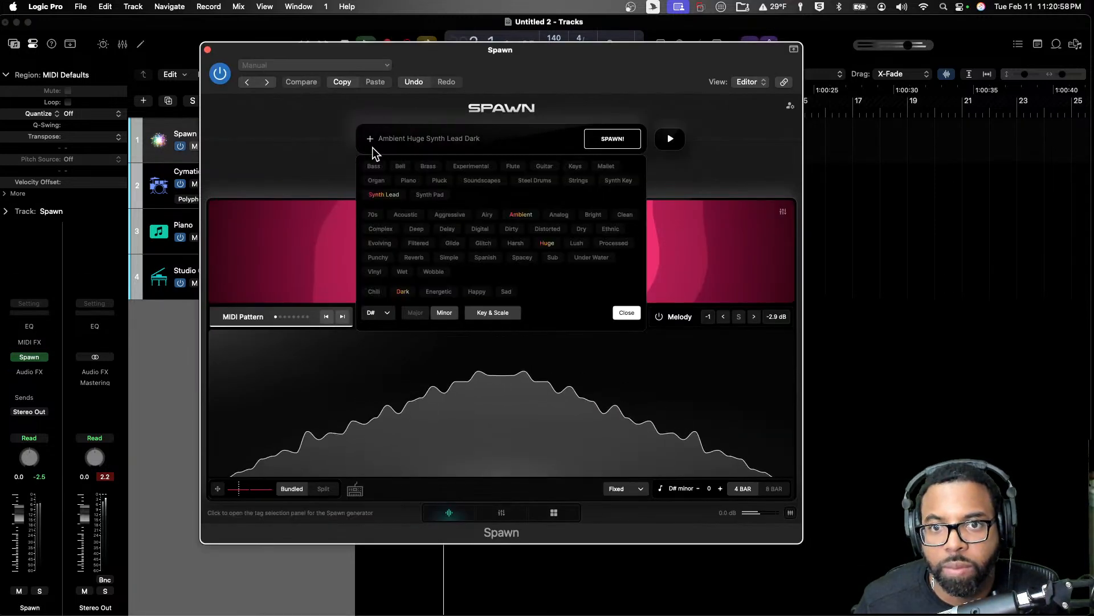
{"action": "left_click", "coordinate": [495, 180]}
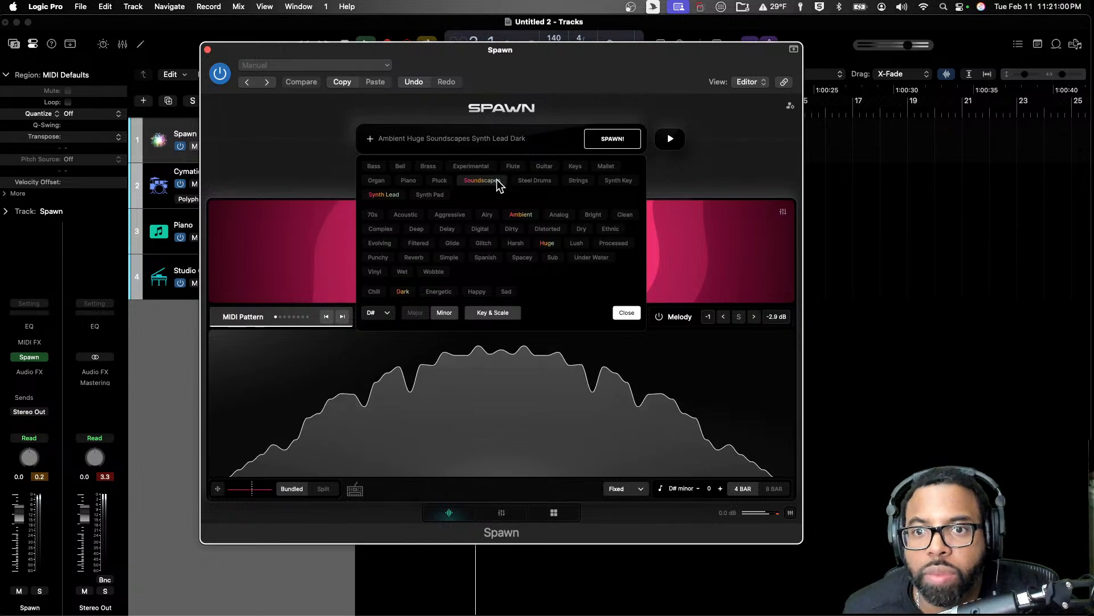
{"action": "left_click", "coordinate": [396, 195]}
{"action": "left_click", "coordinate": [431, 195]}
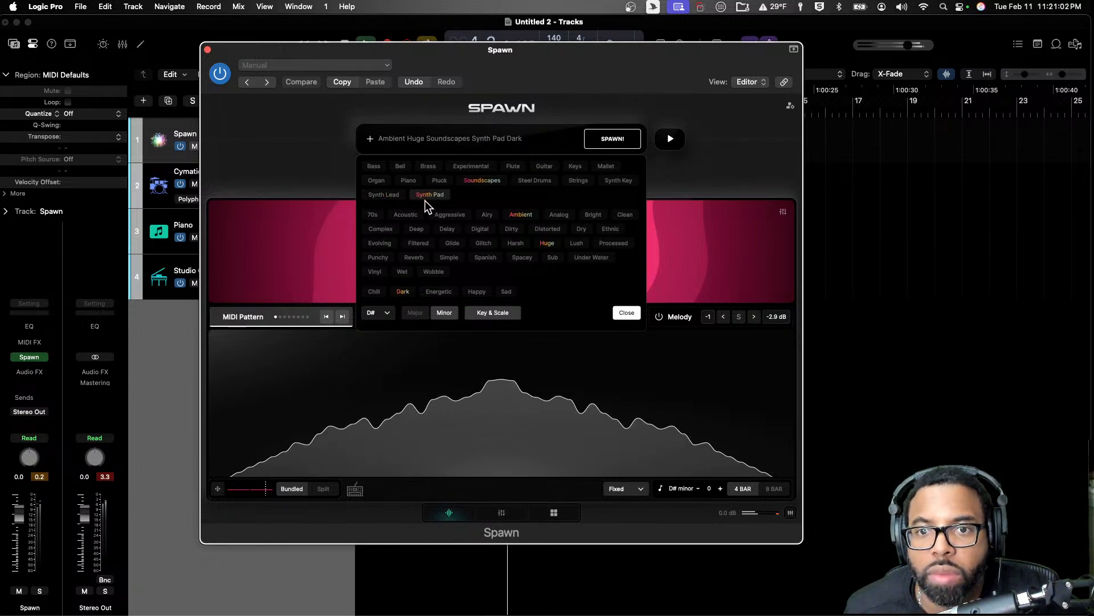
{"action": "left_click", "coordinate": [487, 215]}
{"action": "left_click", "coordinate": [520, 215]}
{"action": "left_click", "coordinate": [546, 245]}
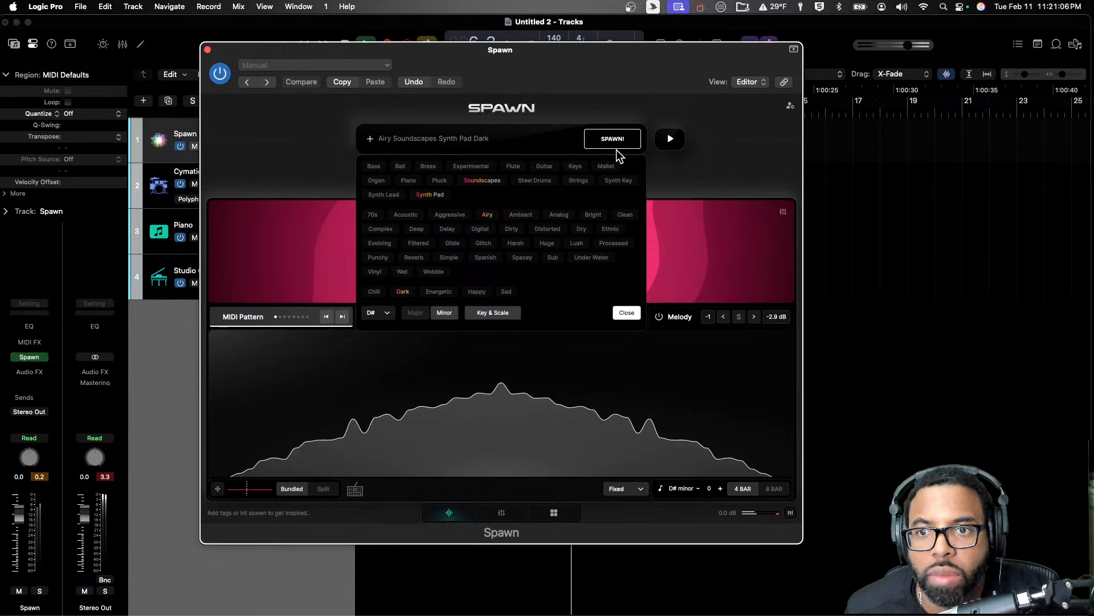
Step: Set the generator key to F minor and generate a new sound set
{"action": "left_click", "coordinate": [380, 311]}
{"action": "left_click", "coordinate": [382, 395]}
{"action": "left_click", "coordinate": [612, 139]}
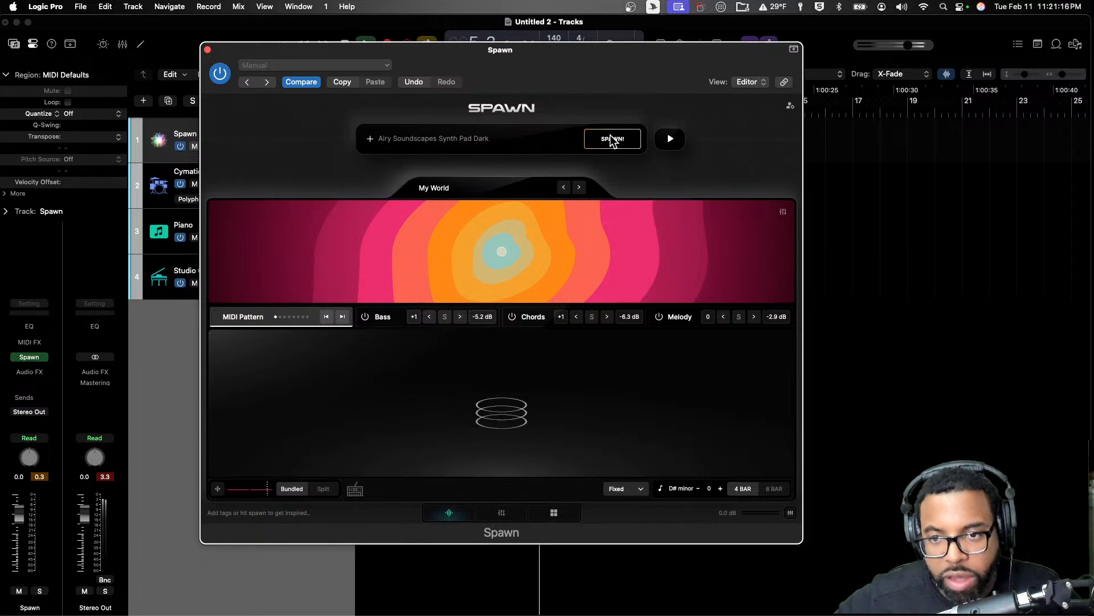
{"action": "left_click", "coordinate": [613, 141]}
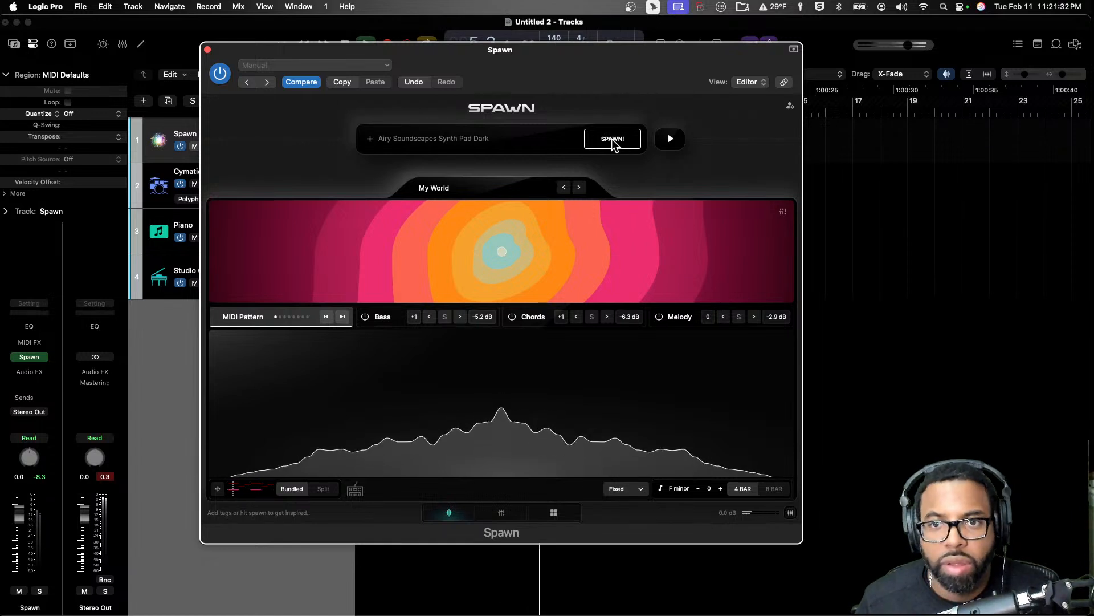
Step: Set the Spawn generator's key to E major
{"action": "left_click", "coordinate": [415, 138]}
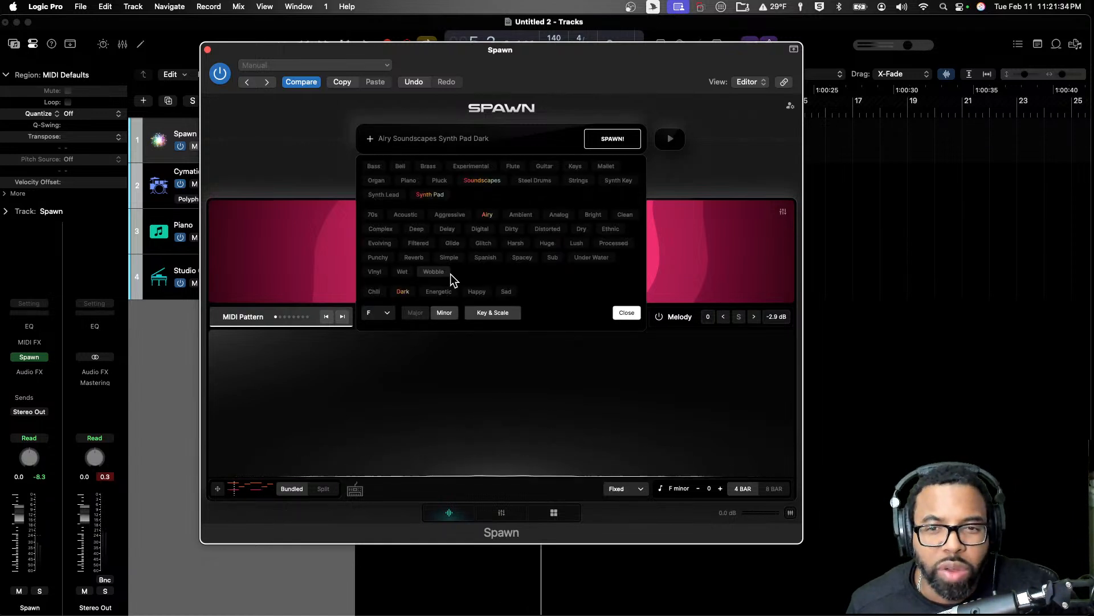
{"action": "left_click", "coordinate": [376, 317]}
{"action": "left_click", "coordinate": [377, 385]}
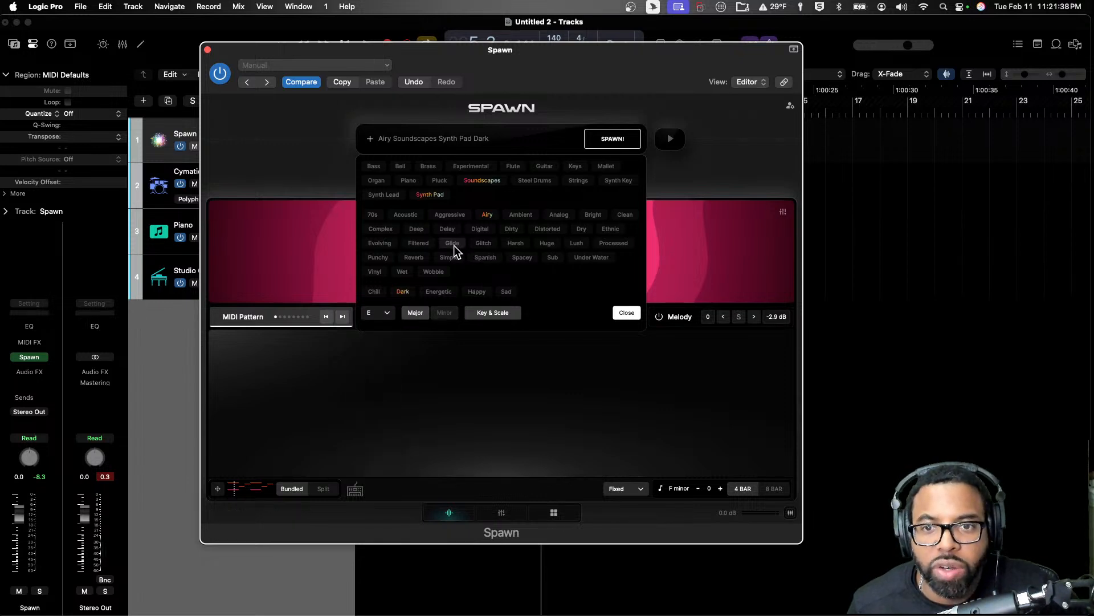
Step: Generate and play a sound set tagged Airy, Complex, Evolving, Glitch, Flute, Strings and Dark
{"action": "left_click", "coordinate": [510, 164]}
{"action": "left_click", "coordinate": [475, 182]}
{"action": "left_click", "coordinate": [427, 197]}
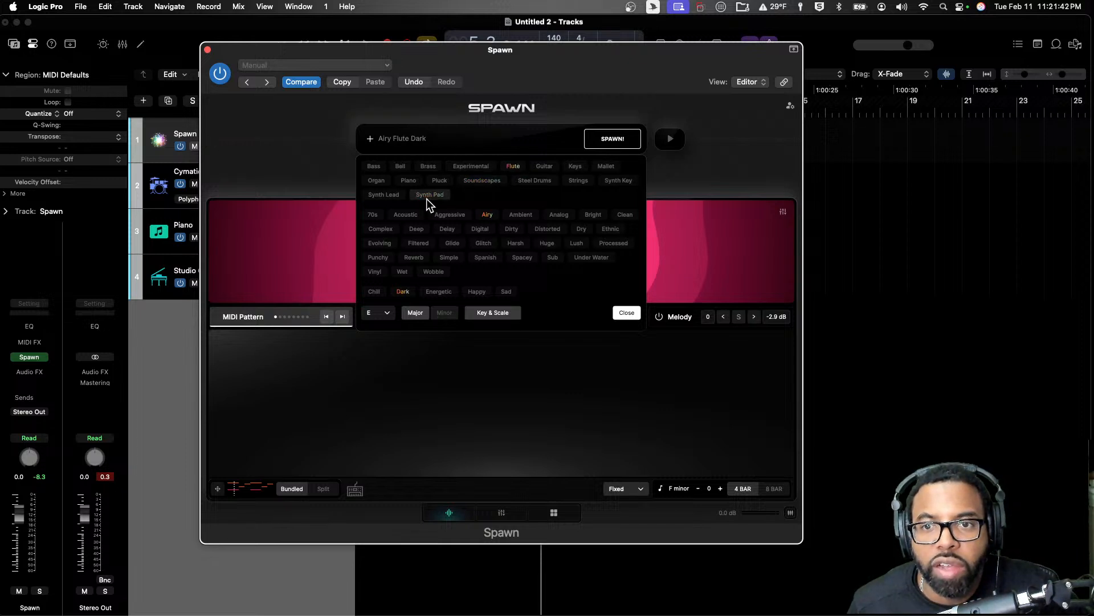
{"action": "left_click", "coordinate": [586, 183]}
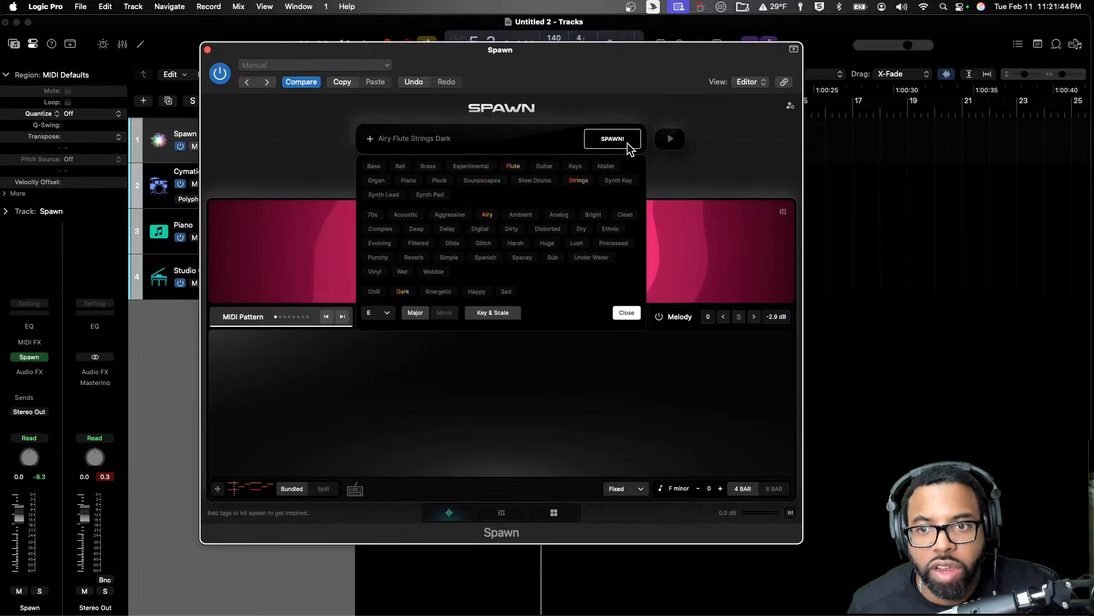
{"action": "left_click", "coordinate": [486, 244]}
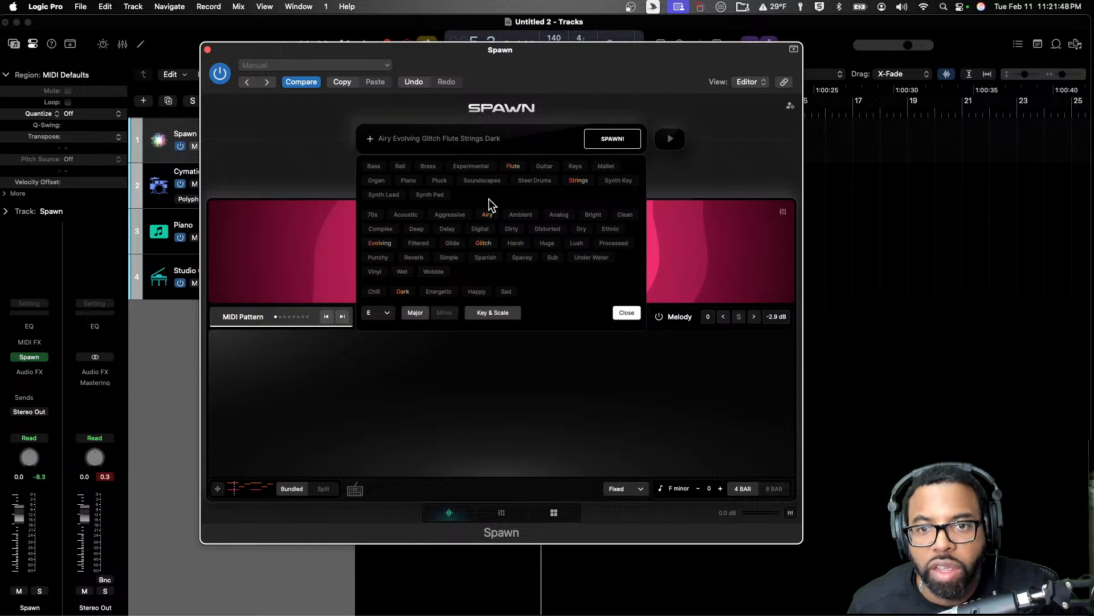
{"action": "left_click", "coordinate": [611, 140]}
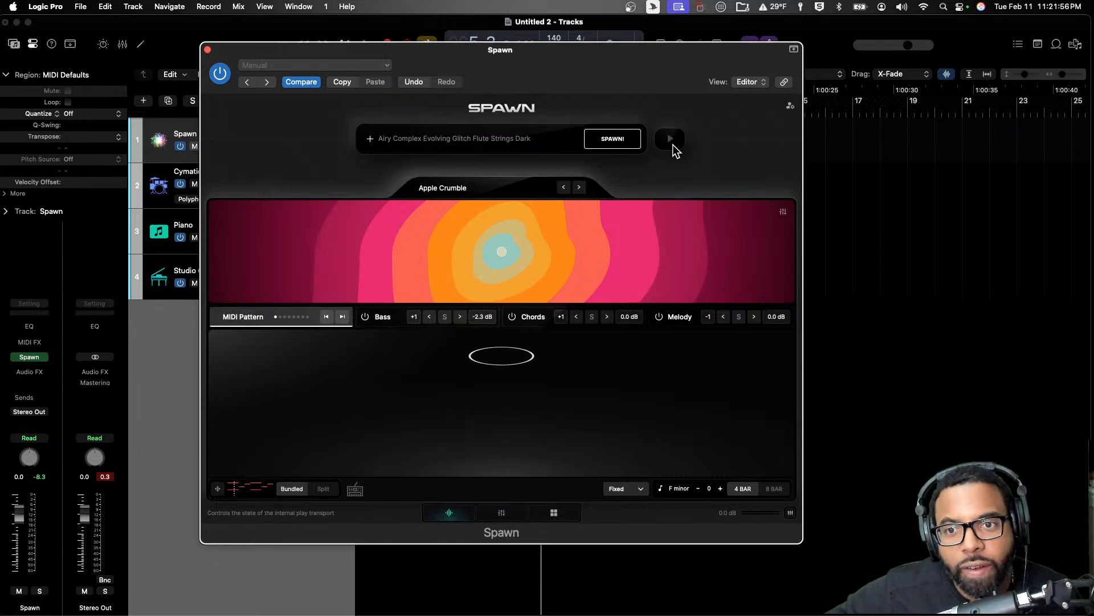
{"action": "left_click", "coordinate": [673, 145]}
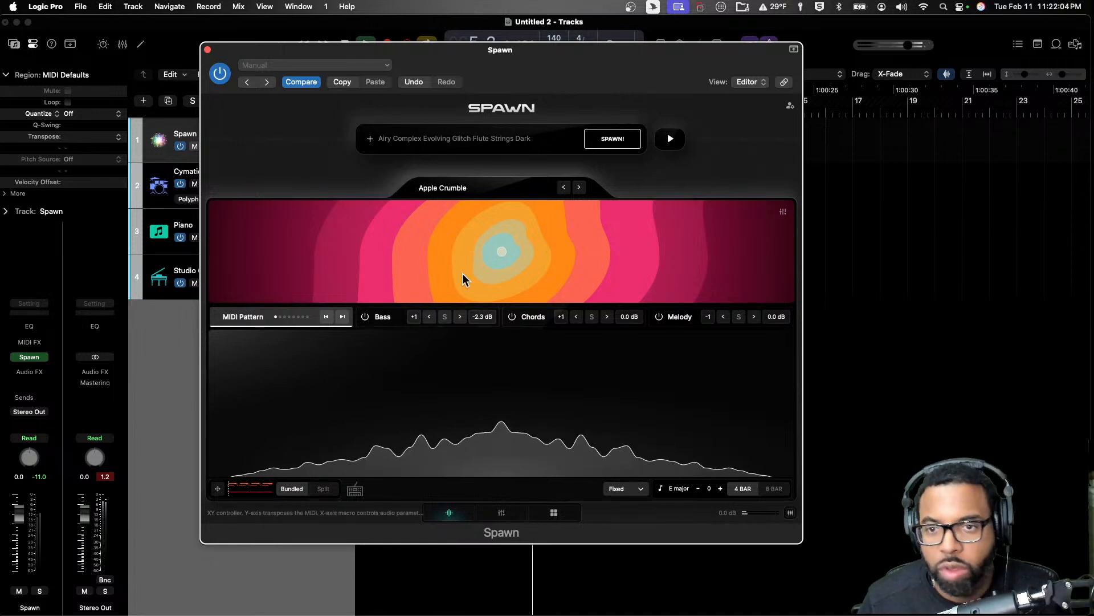
Step: Clear the Spawn window from the arrangement and select the Piano track
{"action": "left_click_drag", "start_coordinate": [575, 76], "coordinate": [618, 70]}
{"action": "left_click", "coordinate": [291, 43]}
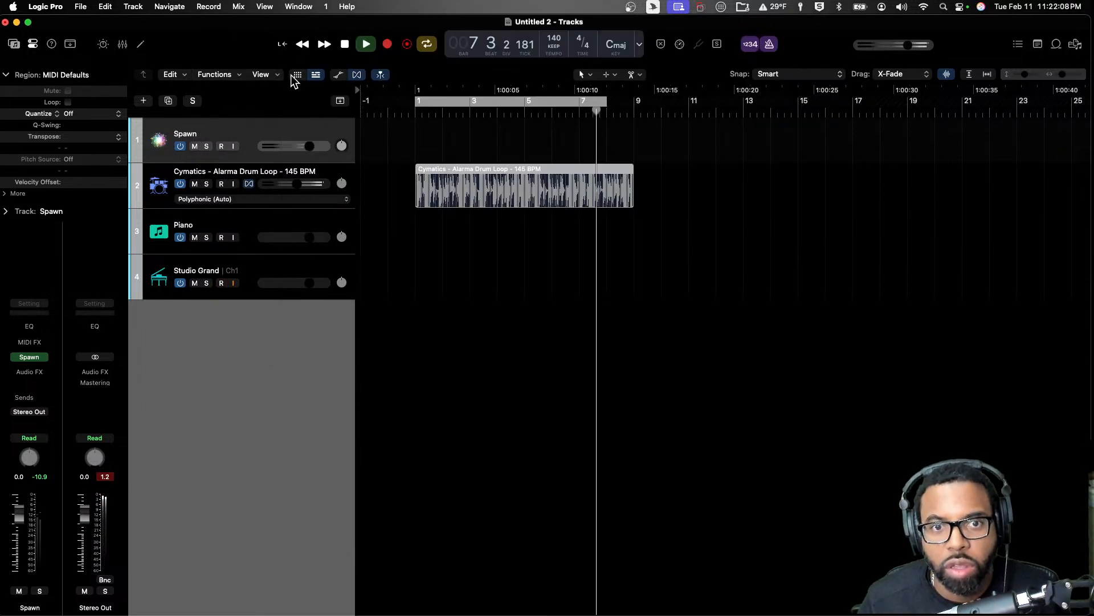
{"action": "left_click", "coordinate": [260, 220]}
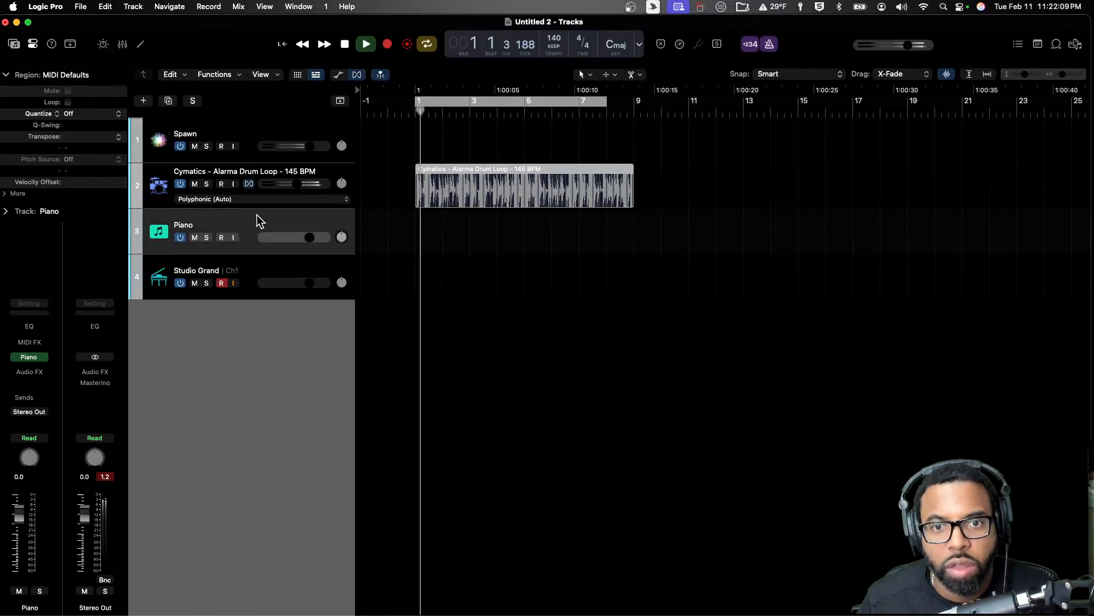
Step: Replace the Piano track's instrument with the ApeShyt 808 2 plug-in
{"action": "left_click", "coordinate": [48, 358]}
{"action": "type", "text": "apesh"}
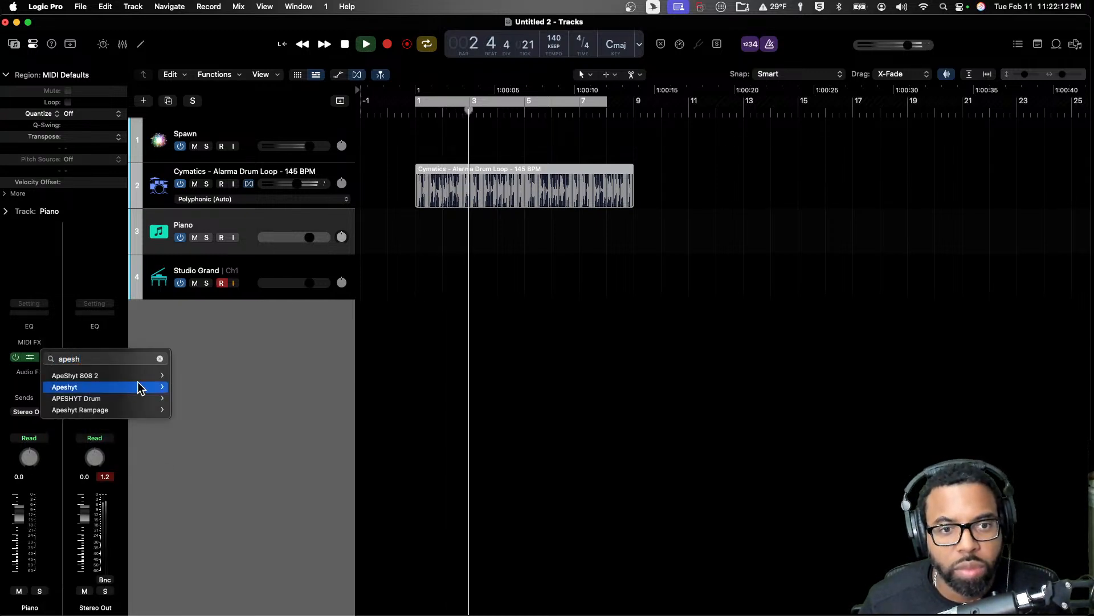
{"action": "mouse_move", "coordinate": [143, 375]}
{"action": "left_click", "coordinate": [202, 379]}
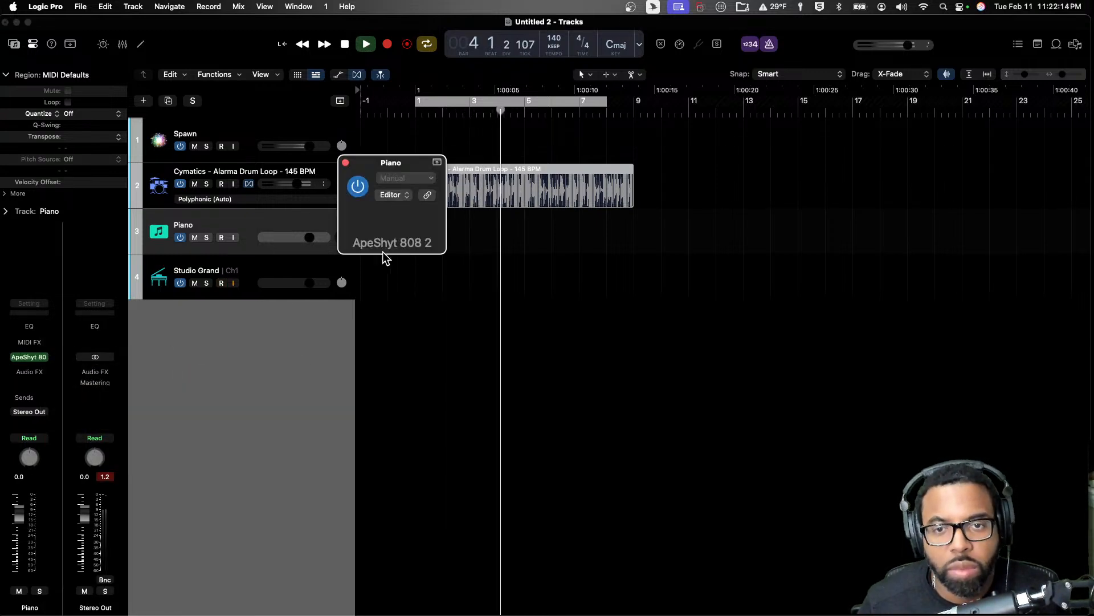
Step: Stop playback, load the BRIGADE 808 preset from GORILLA WARFARE 808S in ApeShyt 808 2, and close the plug-in window
{"action": "key", "text": "space"}
{"action": "left_click", "coordinate": [546, 223]}
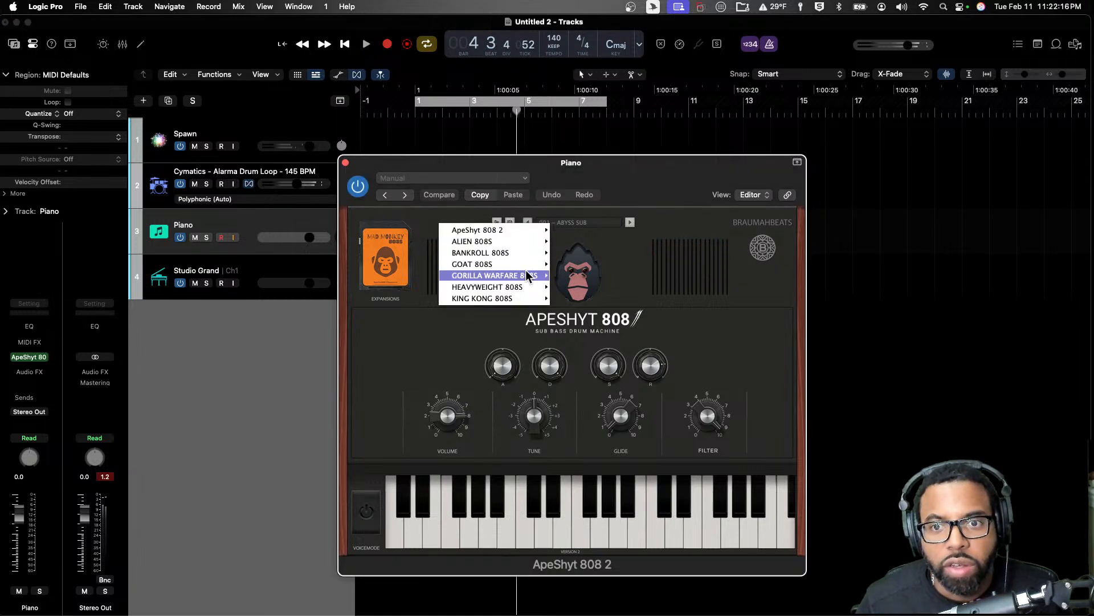
{"action": "mouse_move", "coordinate": [516, 276]}
{"action": "left_click", "coordinate": [583, 275]}
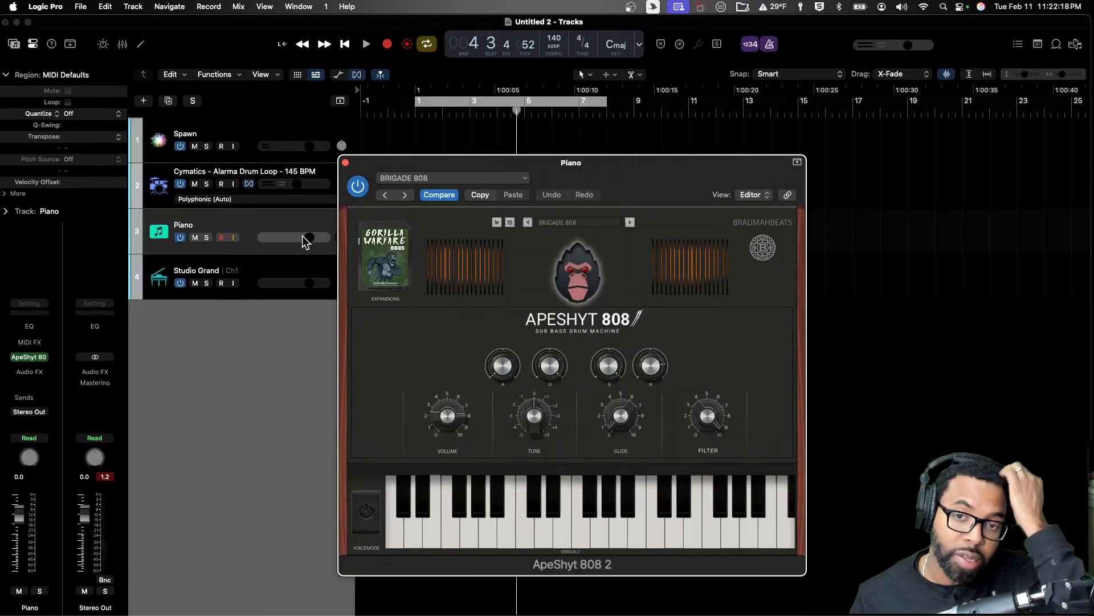
{"action": "left_click", "coordinate": [346, 164]}
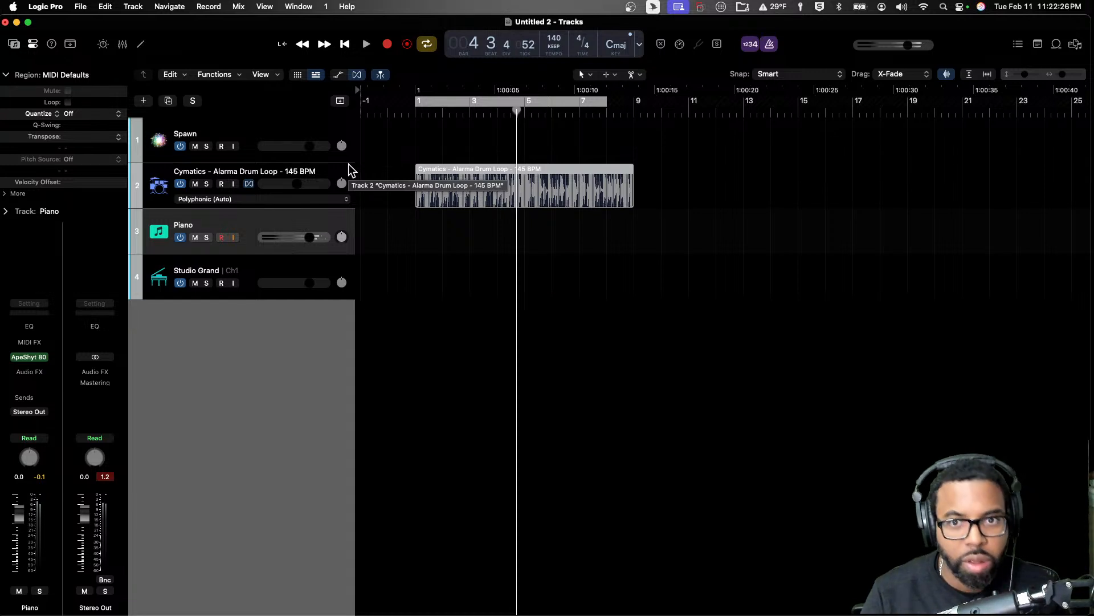
Step: Rename the Piano track to 808
{"action": "double_click", "coordinate": [247, 221]}
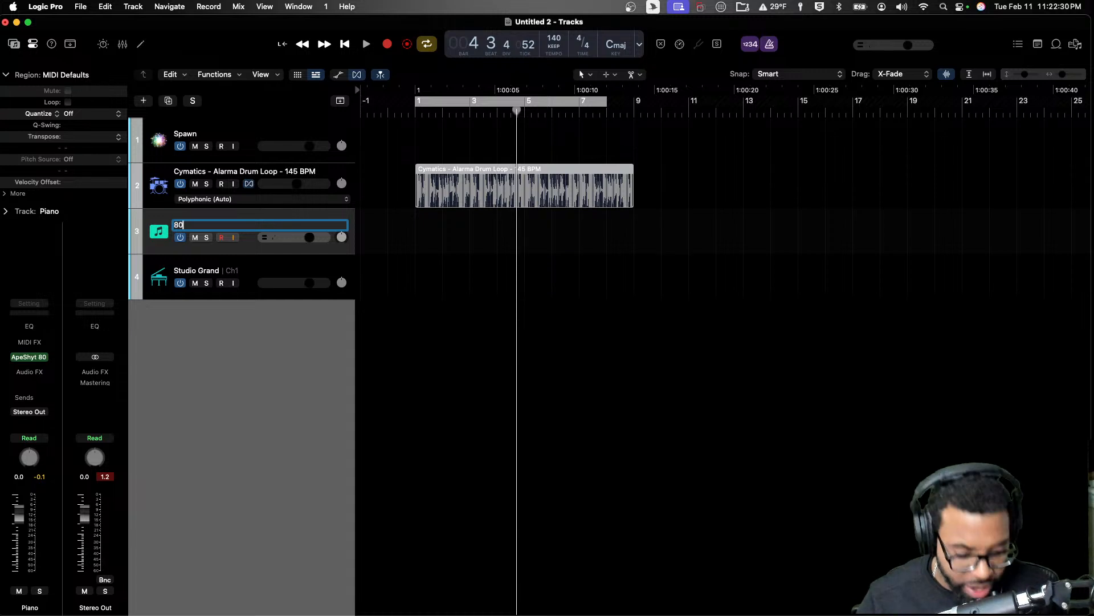
{"action": "key", "text": "Return"}
Step: Play the 808 track with the drum loop and extend the cycle range to bar 9, where the loop ends
{"action": "key", "text": "space"}
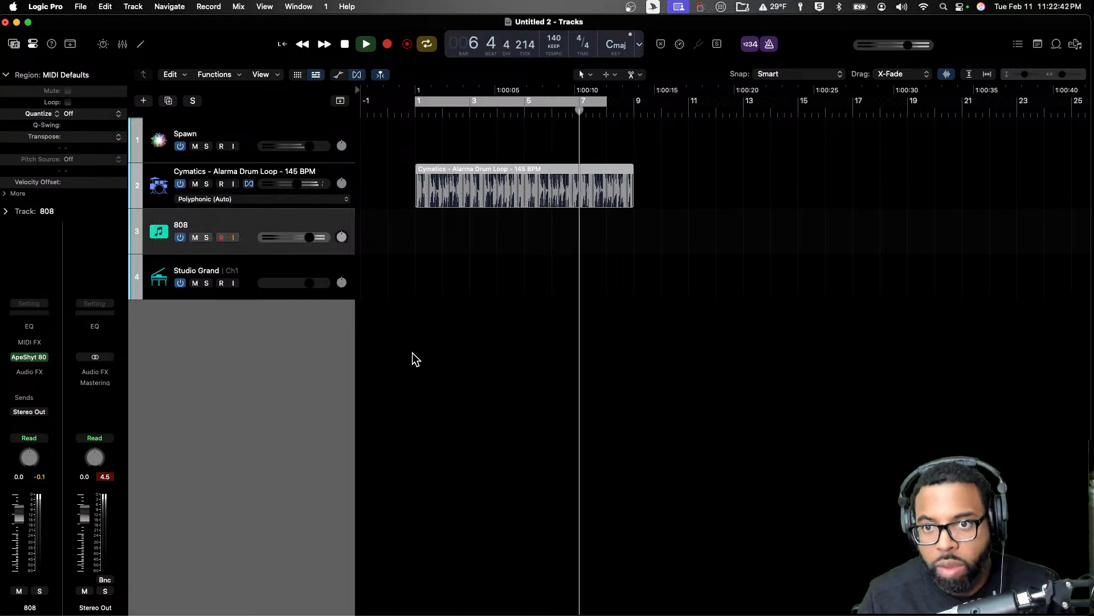
{"action": "key", "text": "space"}
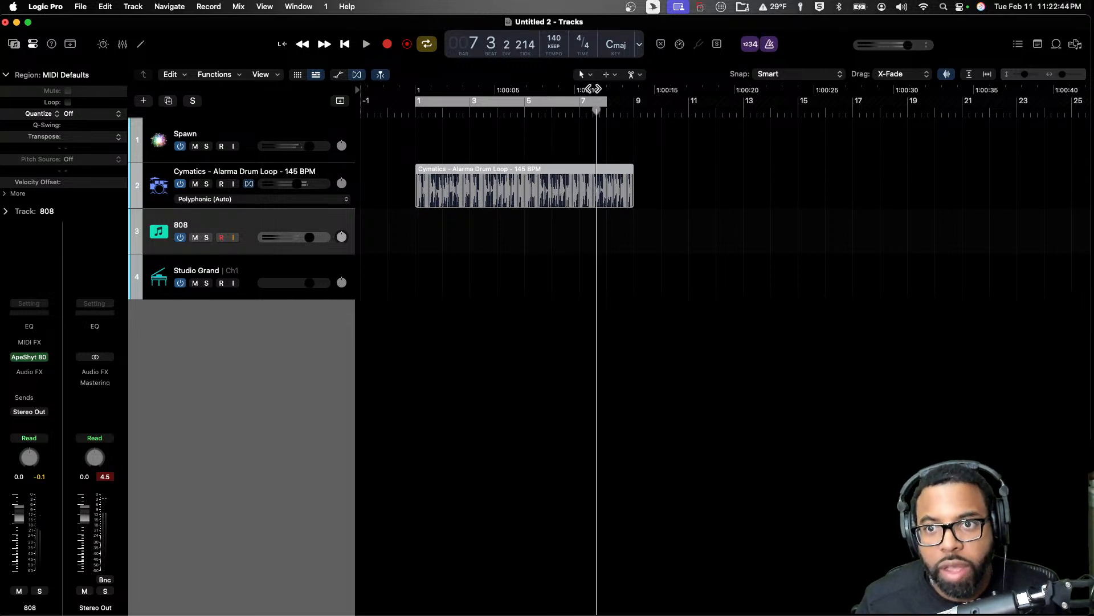
{"action": "left_click_drag", "start_coordinate": [604, 101], "coordinate": [634, 100]}
Step: Generate a new E major Spawn sound set tagged Complex, Punchy, Flute and Dark
{"action": "left_click", "coordinate": [250, 128]}
{"action": "left_click", "coordinate": [161, 140]}
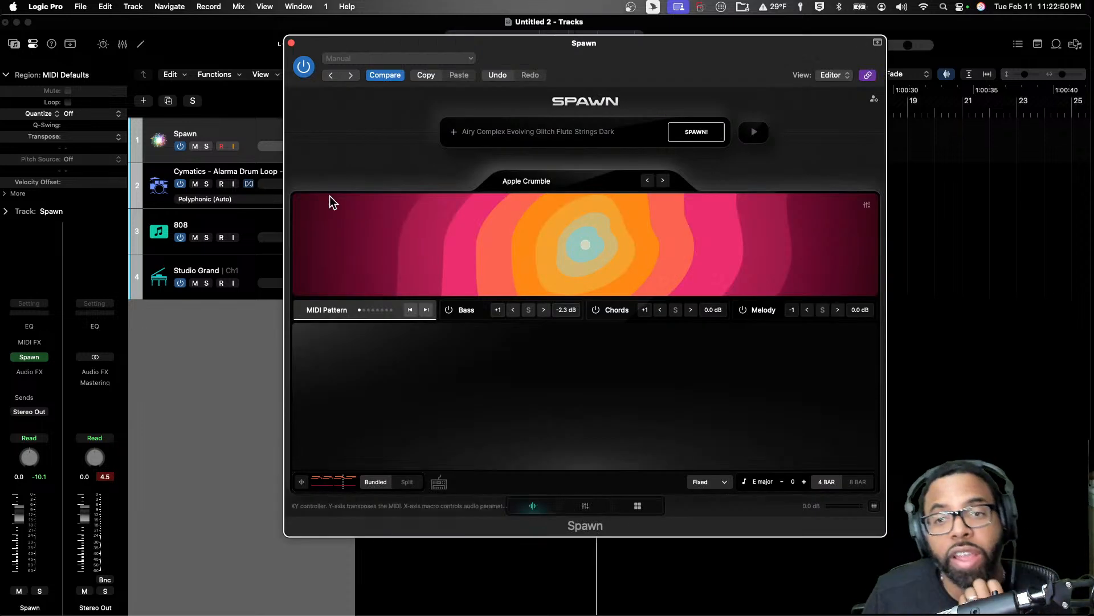
{"action": "left_click", "coordinate": [455, 135]}
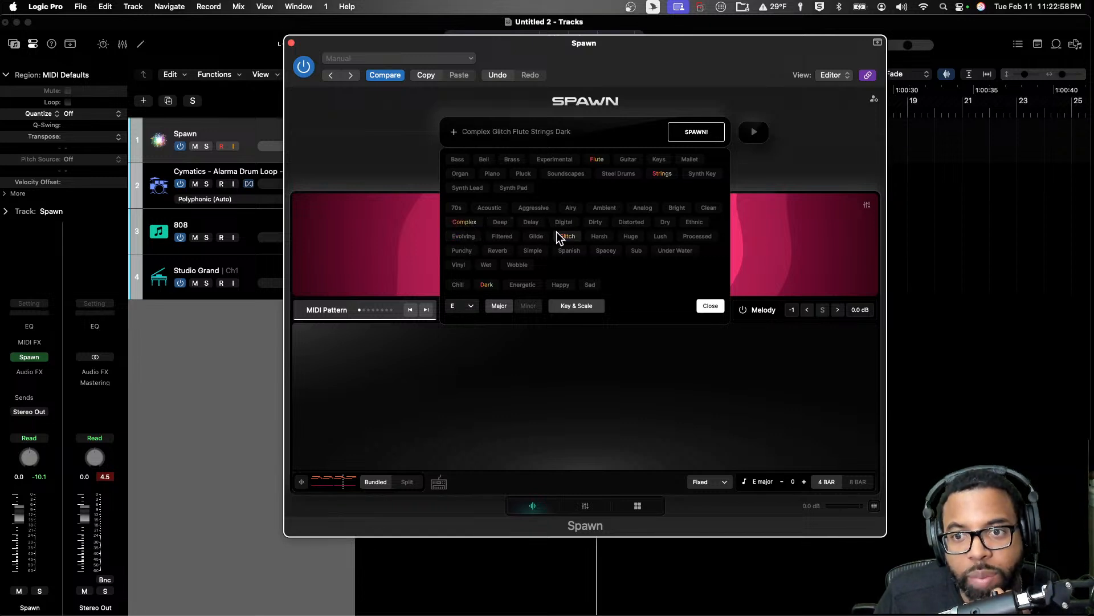
{"action": "left_click", "coordinate": [462, 251]}
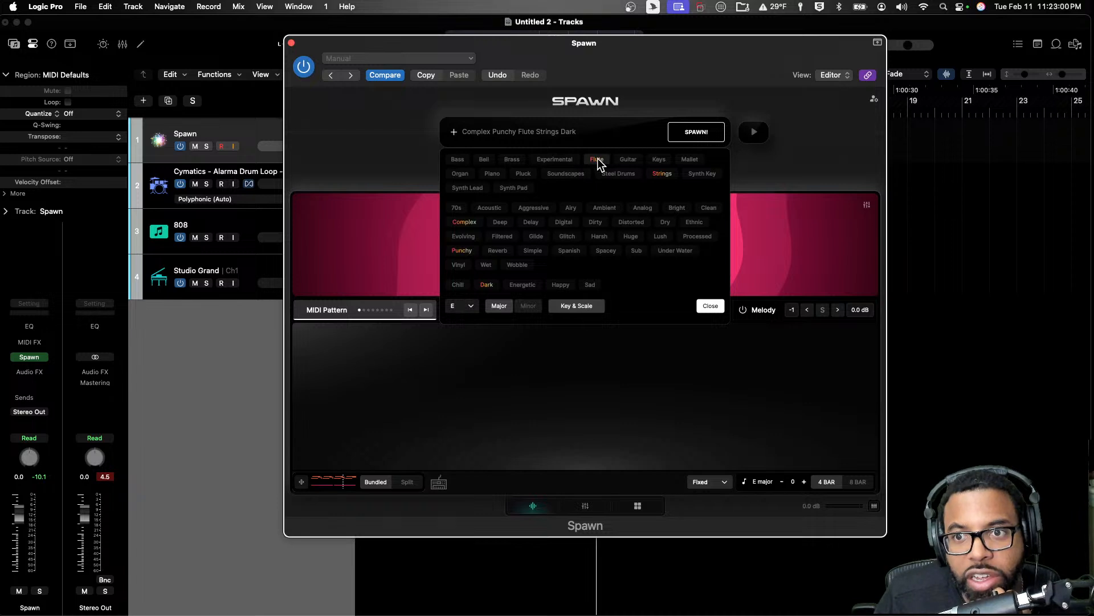
{"action": "left_click", "coordinate": [666, 174]}
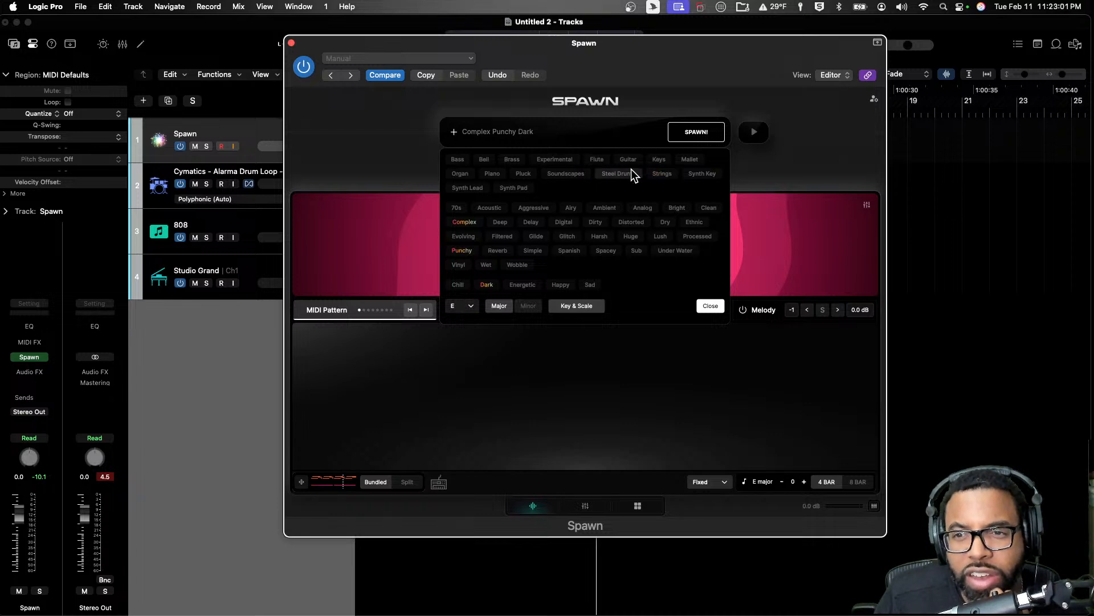
{"action": "left_click", "coordinate": [696, 138]}
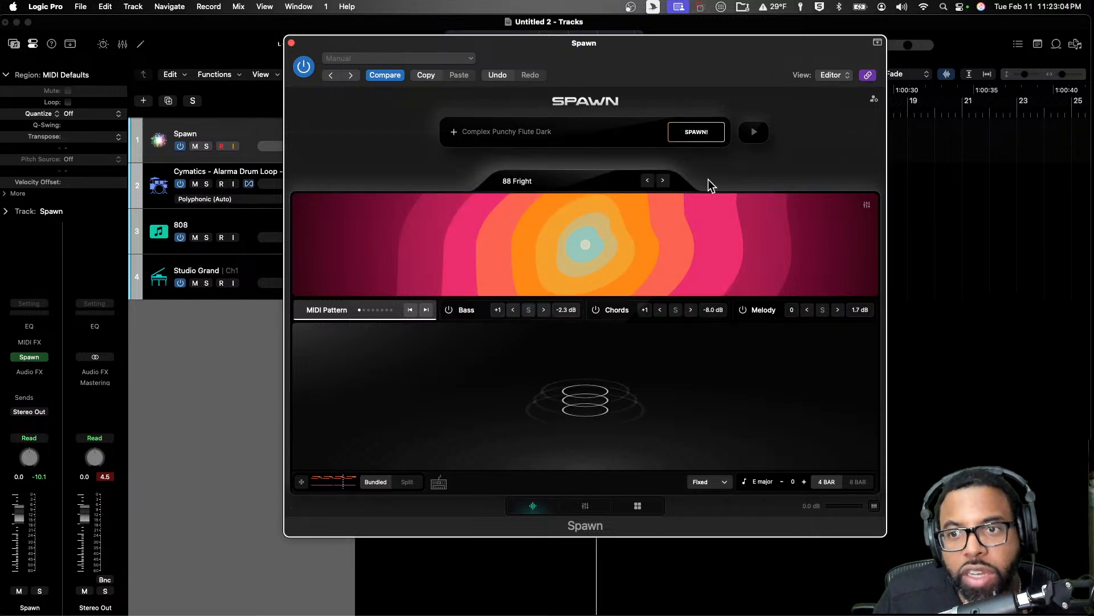
Step: Audition the new Spawn sound set with the drum loop, review its tag list, and close the Spawn window
{"action": "left_click_drag", "start_coordinate": [662, 73], "coordinate": [609, 93]}
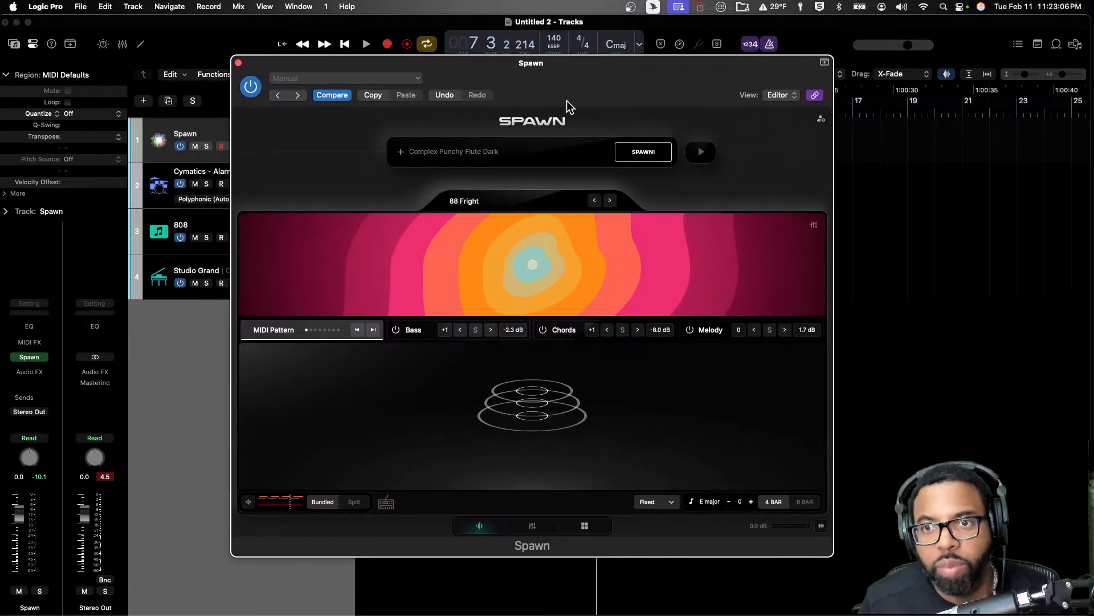
{"action": "key", "text": "space"}
{"action": "key", "text": "space"}
{"action": "key", "text": "space"}
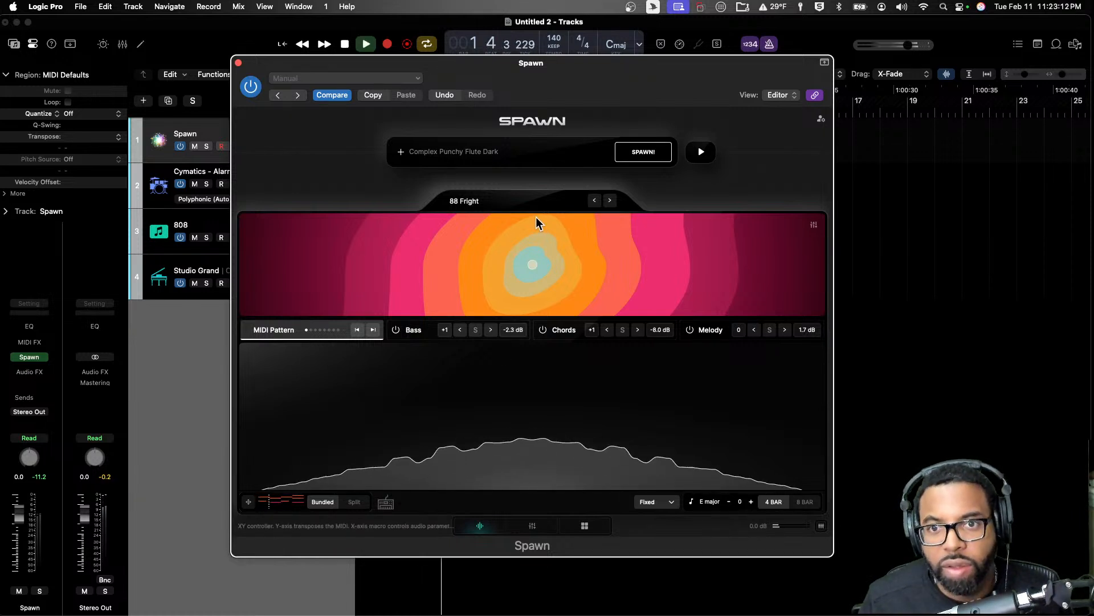
{"action": "left_click", "coordinate": [471, 164]}
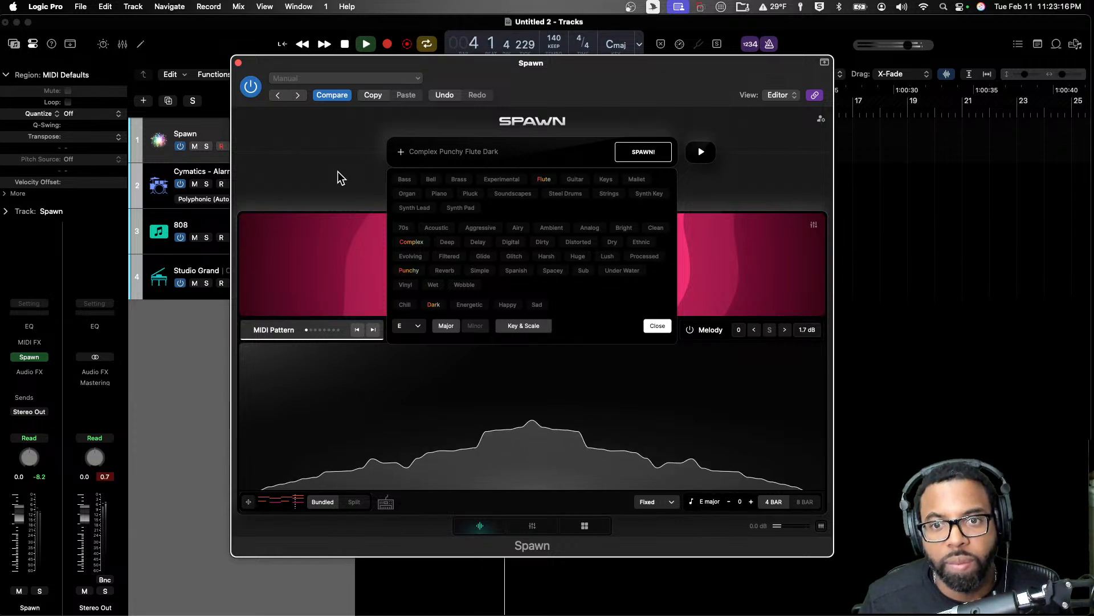
{"action": "left_click_drag", "start_coordinate": [515, 67], "coordinate": [577, 53]}
{"action": "left_click", "coordinate": [301, 44]}
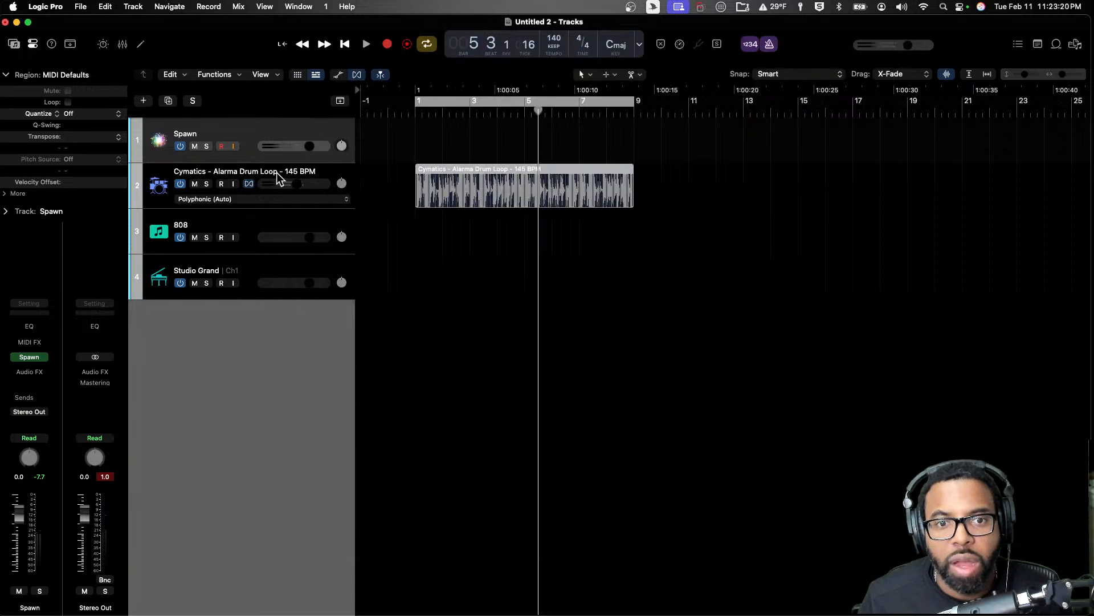
{"action": "key", "text": "super+Tab"}
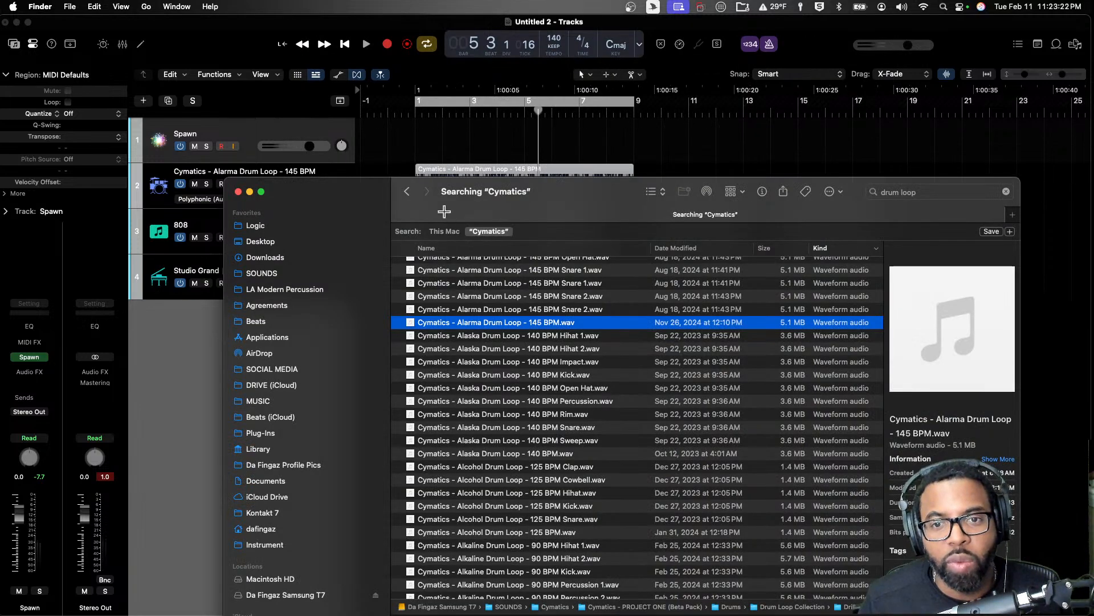
{"action": "key", "text": "super+Tab"}
Step: Reopen Spawn and review its sound and MIDI editing page, preset library and front page
{"action": "left_click", "coordinate": [161, 144]}
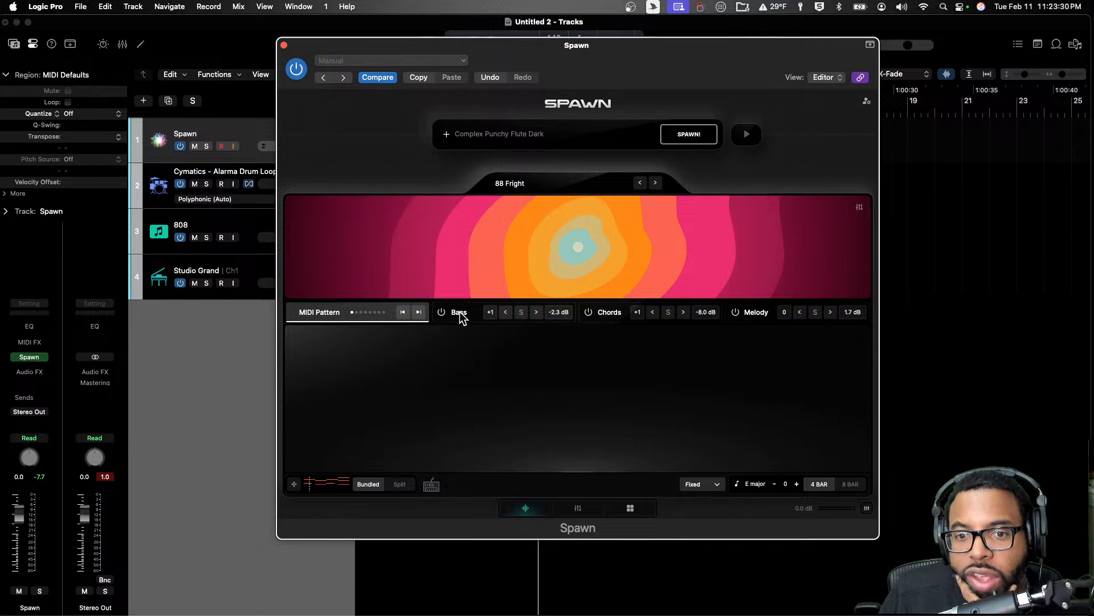
{"action": "left_click", "coordinate": [577, 509]}
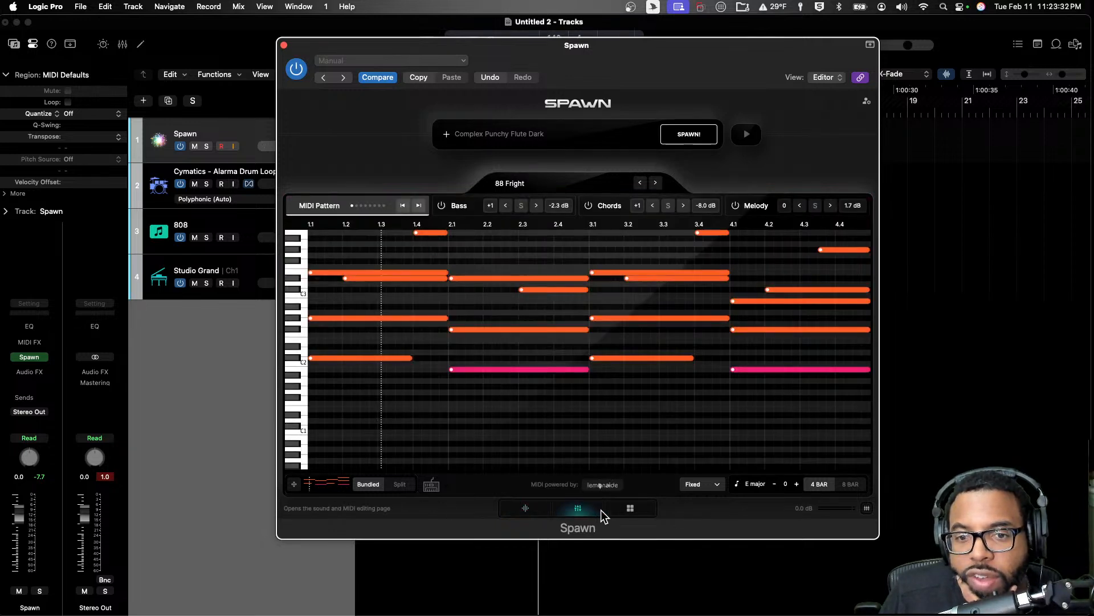
{"action": "left_click", "coordinate": [629, 509]}
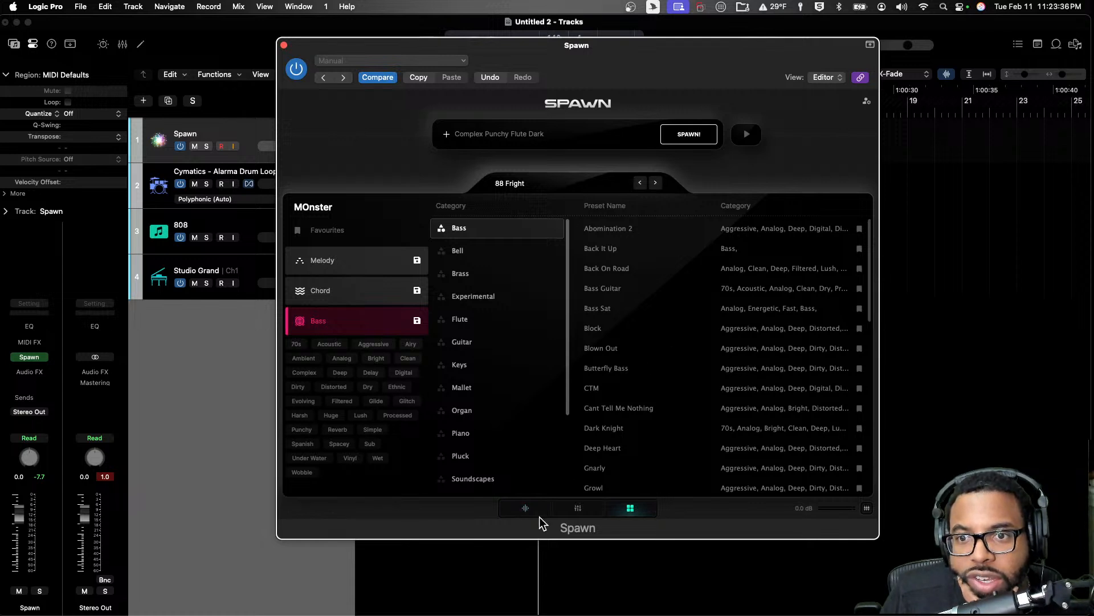
{"action": "left_click", "coordinate": [526, 508]}
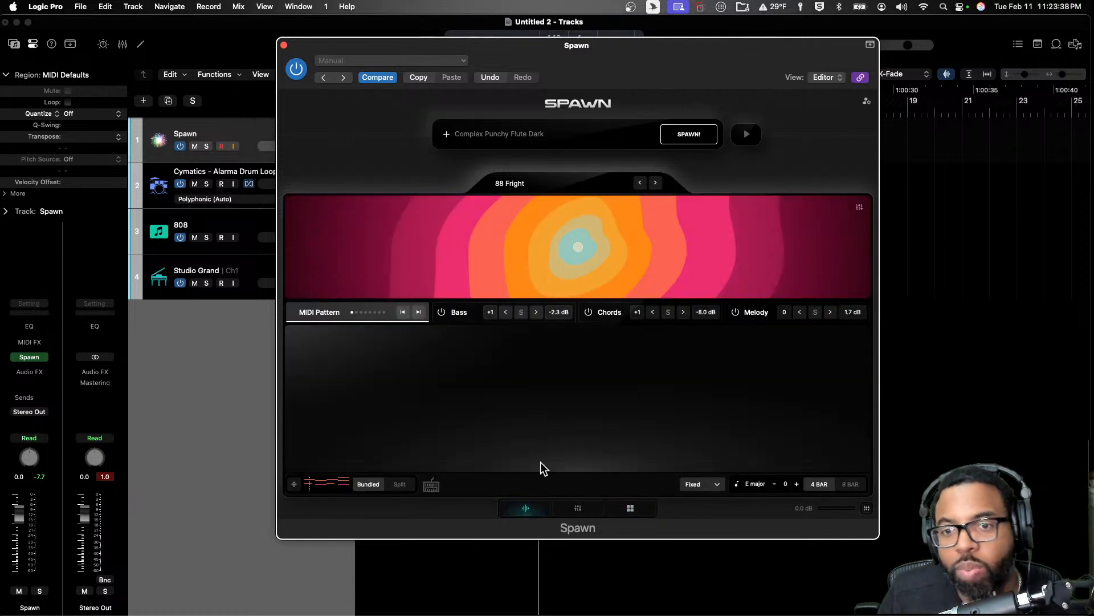
Step: Examine the notes and effects of the Bass, Melody and Chords layers, including the Delay settings, while playing the pattern
{"action": "left_click", "coordinate": [482, 317]}
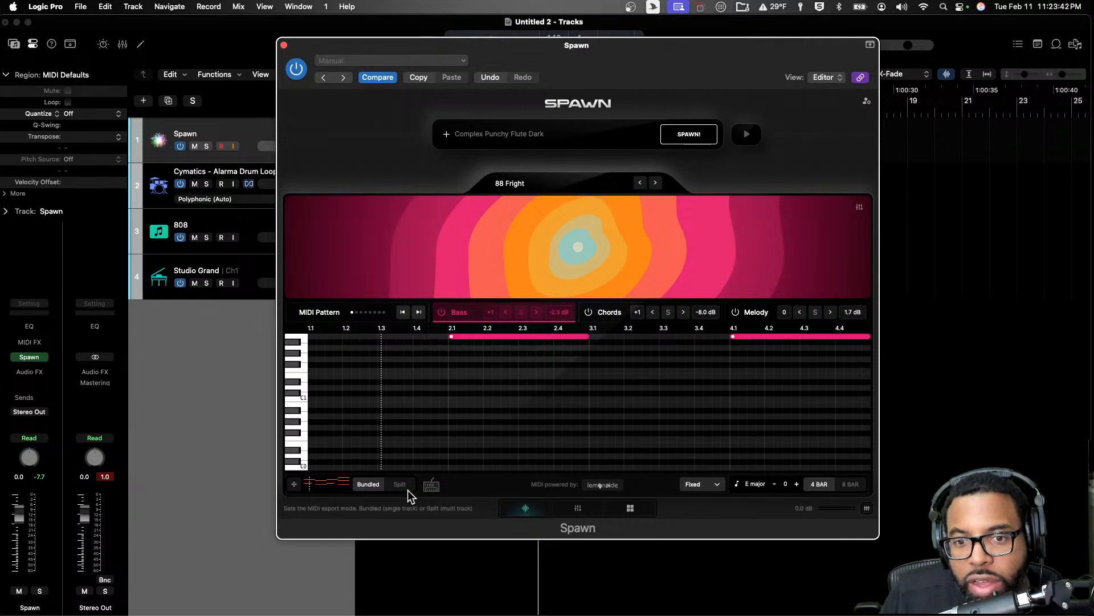
{"action": "left_click", "coordinate": [368, 485]}
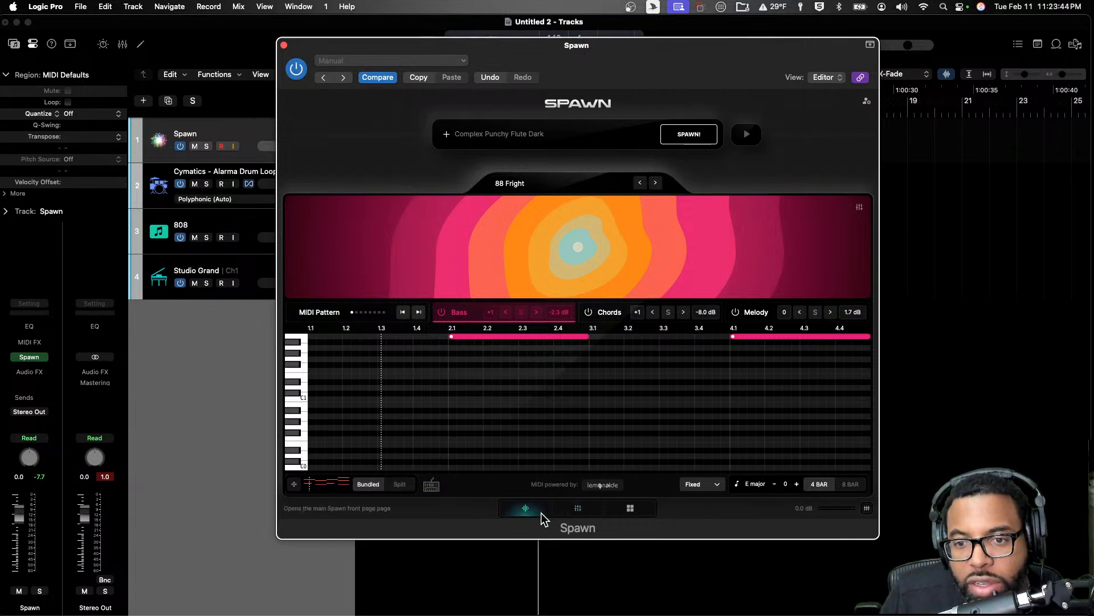
{"action": "left_click", "coordinate": [579, 509]}
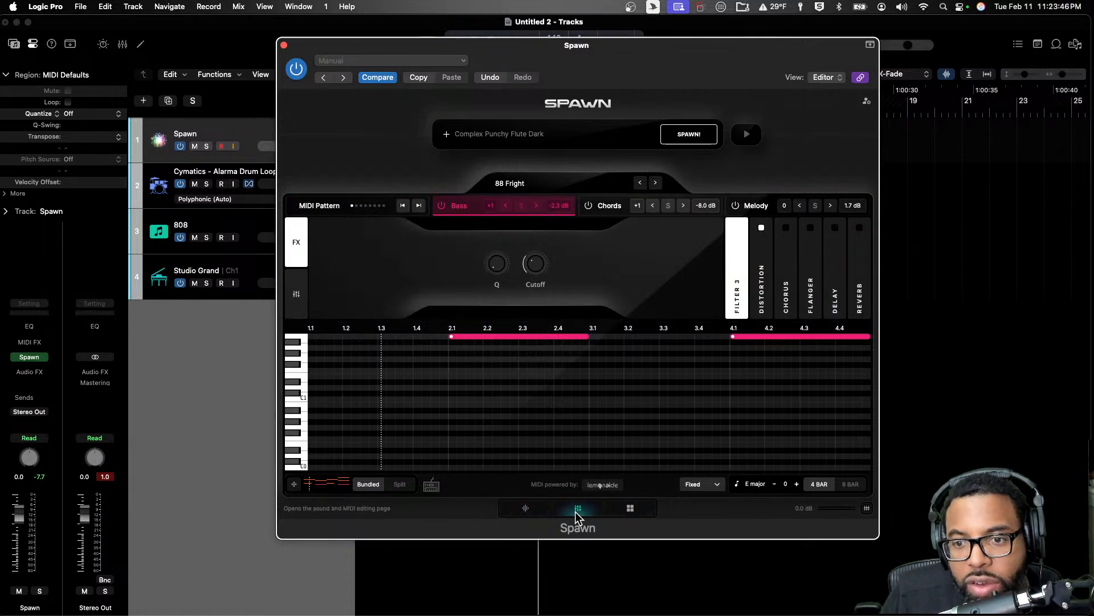
{"action": "left_click", "coordinate": [760, 212]}
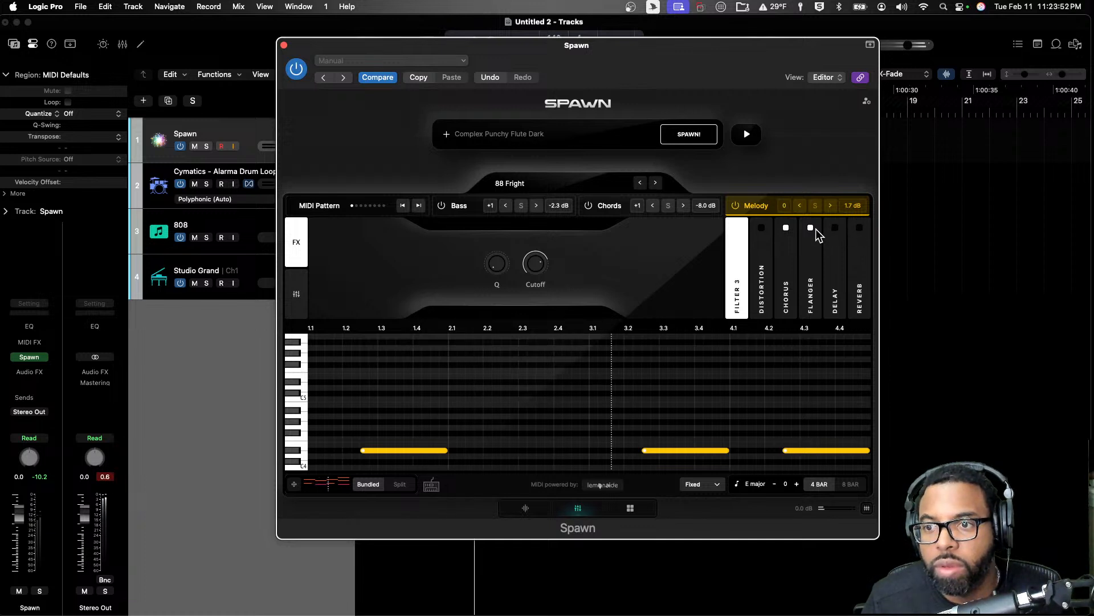
{"action": "left_click", "coordinate": [835, 272]}
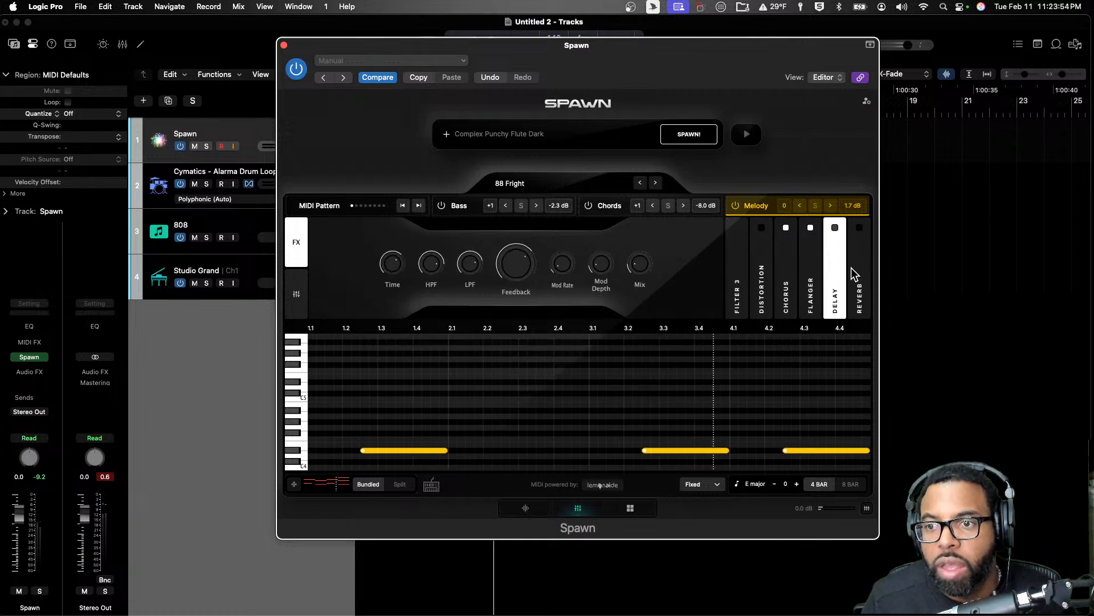
{"action": "left_click", "coordinate": [618, 213]}
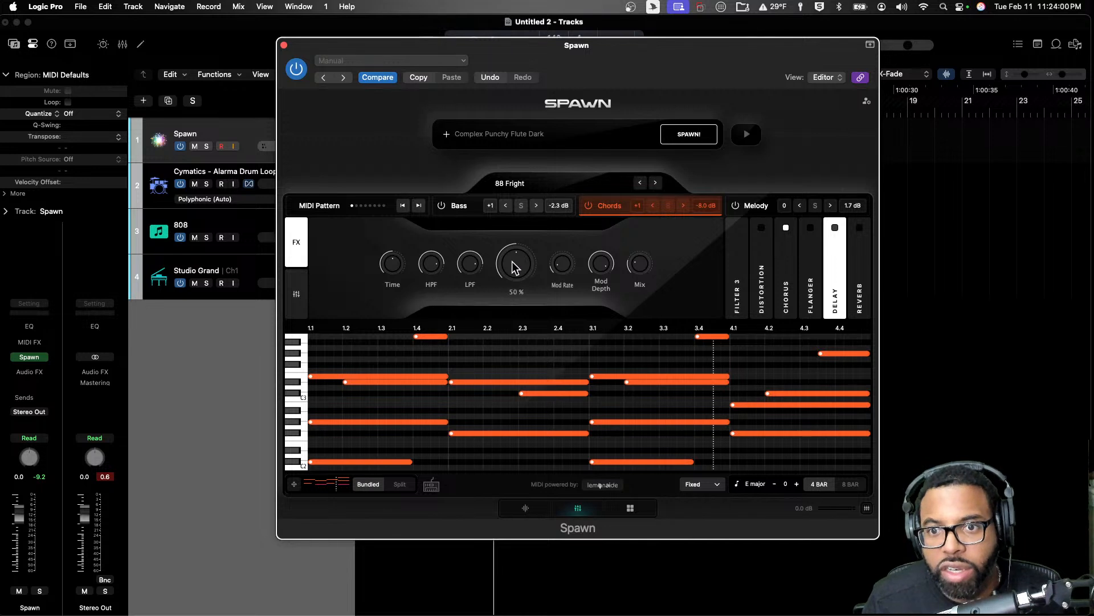
{"action": "key", "text": "space"}
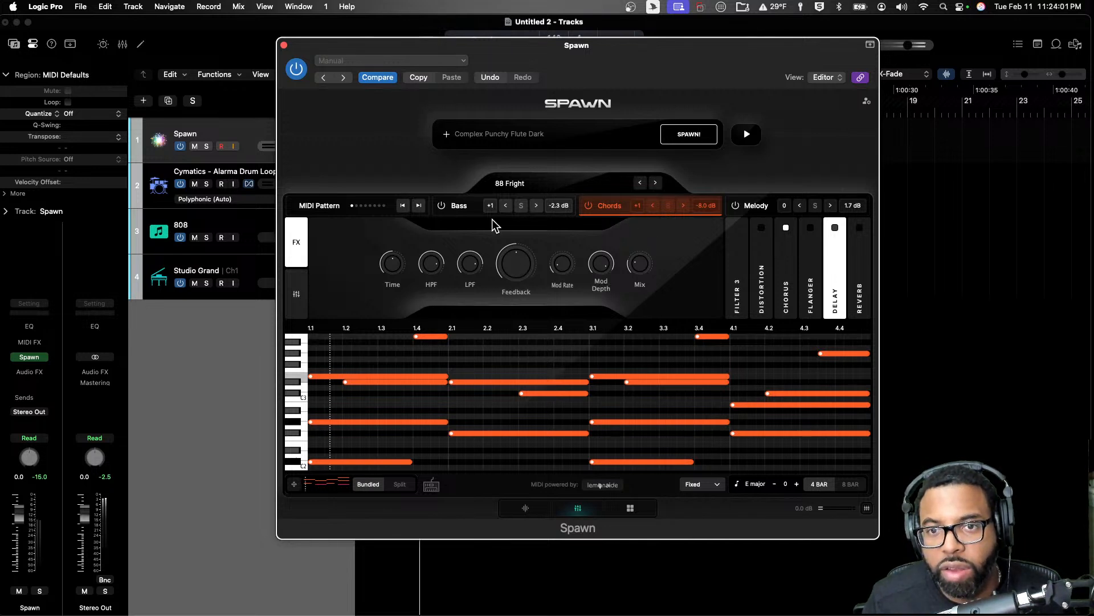
Step: Close the Spawn window and audition the 808 track over the Spawn pattern and drum loop
{"action": "left_click", "coordinate": [284, 45]}
{"action": "left_click", "coordinate": [256, 224]}
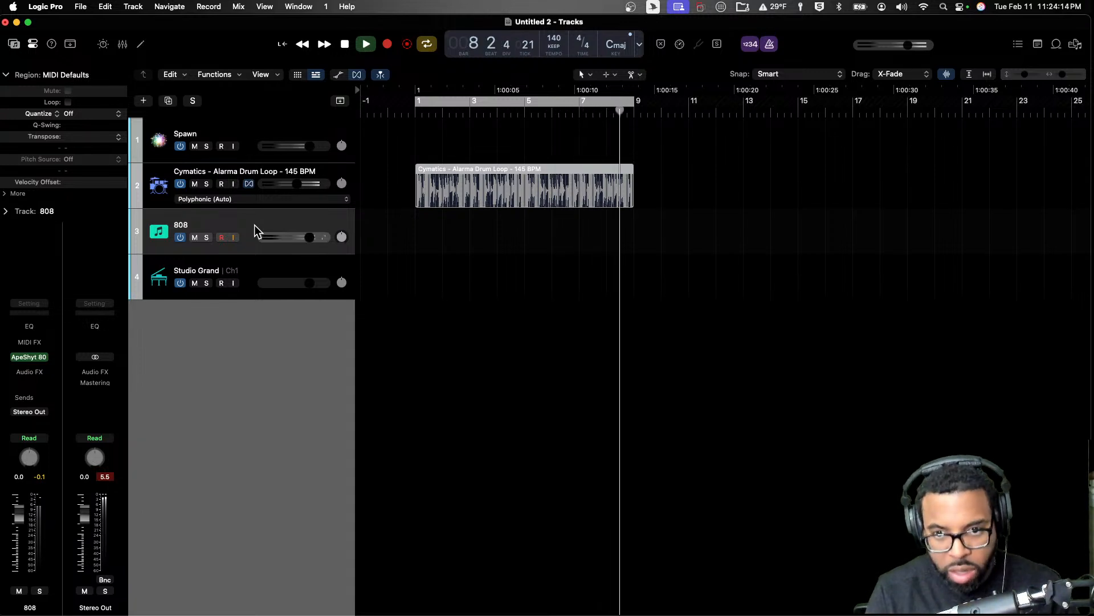
{"action": "key", "text": "space"}
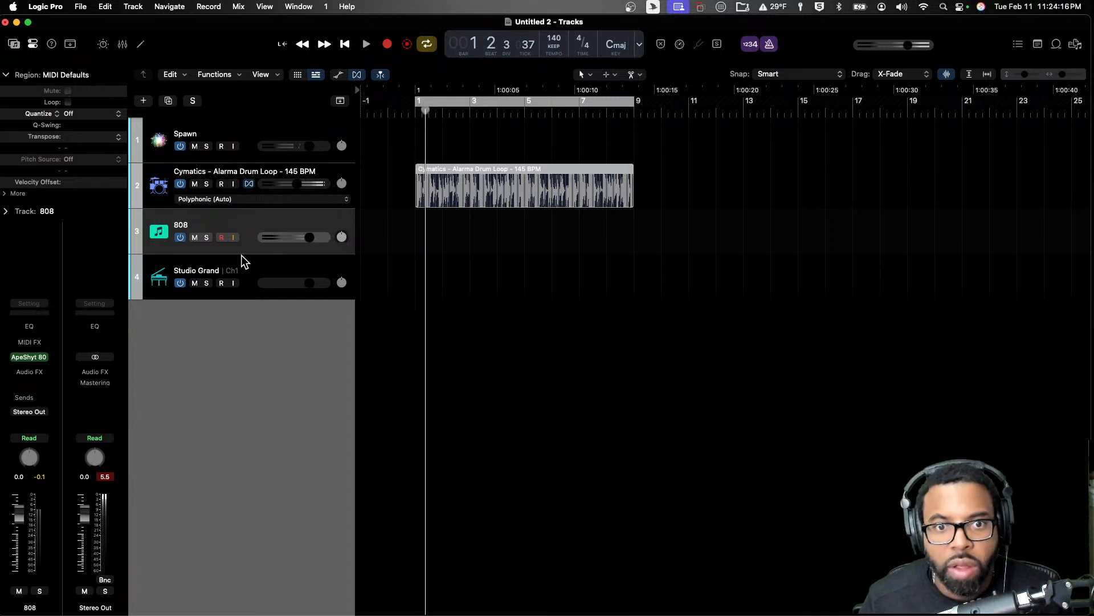
Step: Audition the Studio Grand track over the Spawn pattern and drum loop, and reselect the Spawn track
{"action": "left_click", "coordinate": [242, 261]}
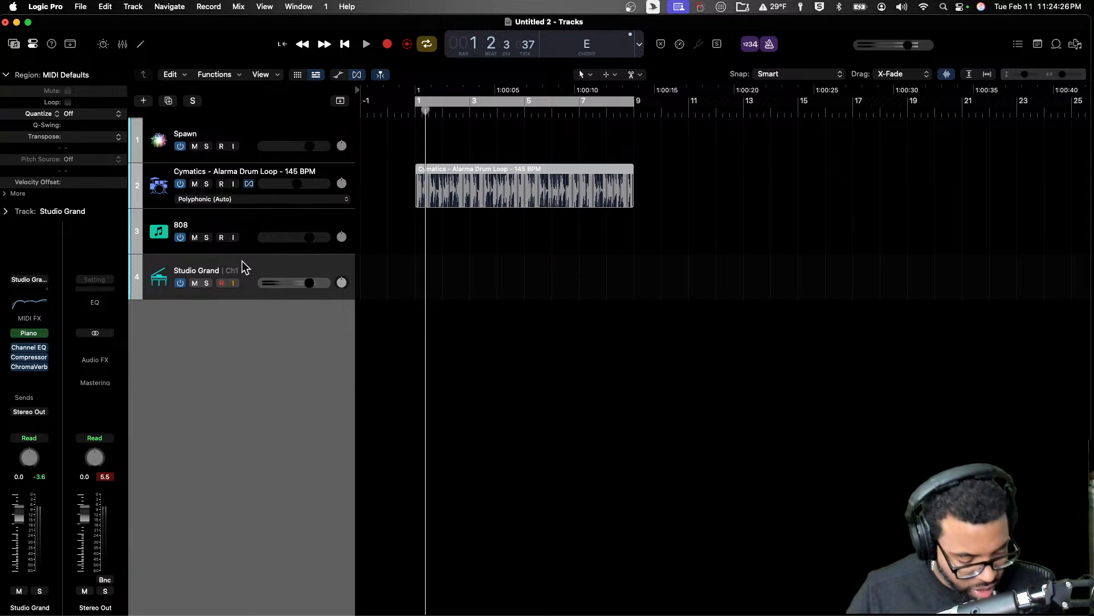
{"action": "key", "text": "space"}
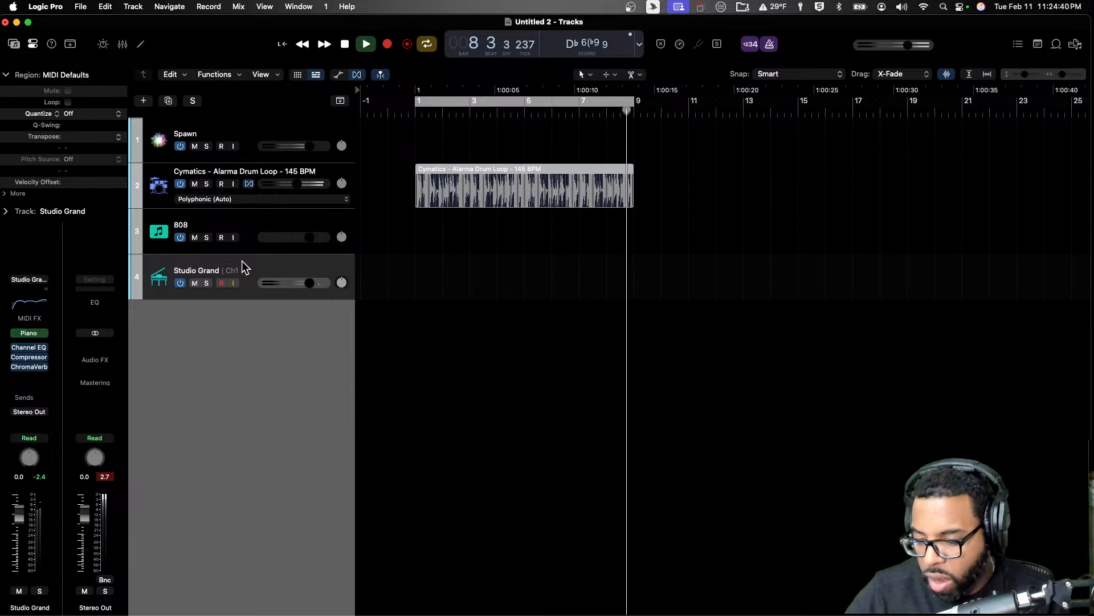
{"action": "key", "text": "space"}
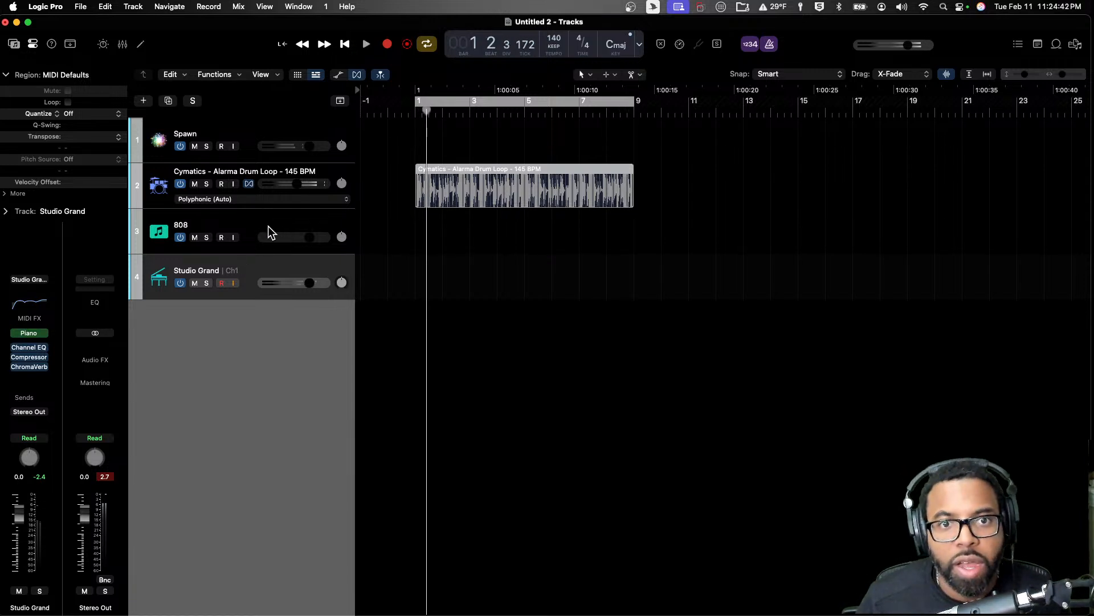
{"action": "left_click", "coordinate": [244, 141]}
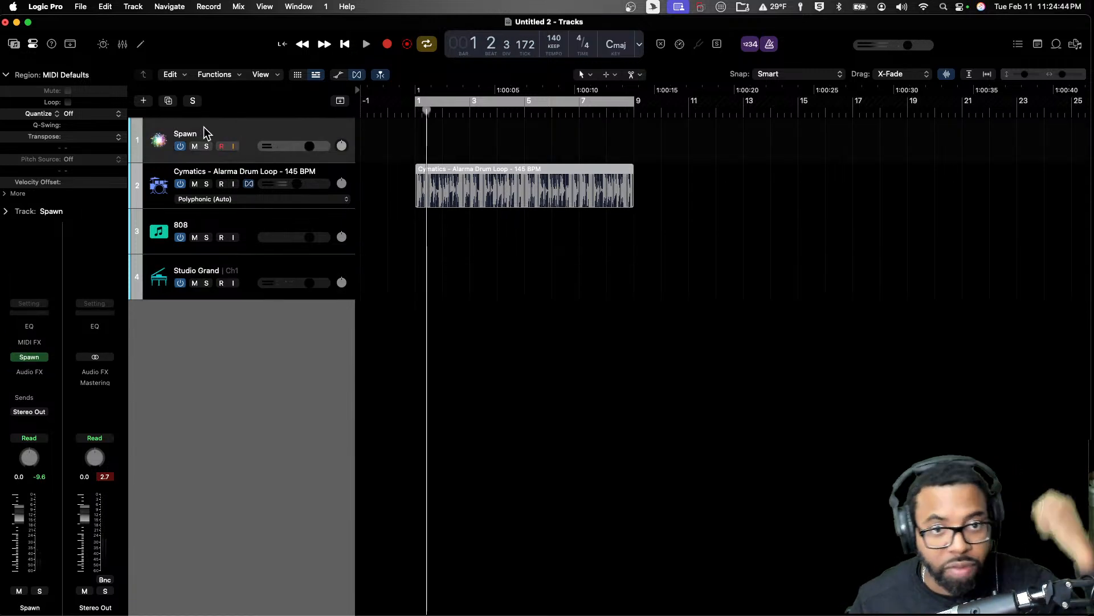
Step: Reopen Spawn and generate a sound set tagged Wobble, Strings and Energetic in A major
{"action": "left_click", "coordinate": [159, 140]}
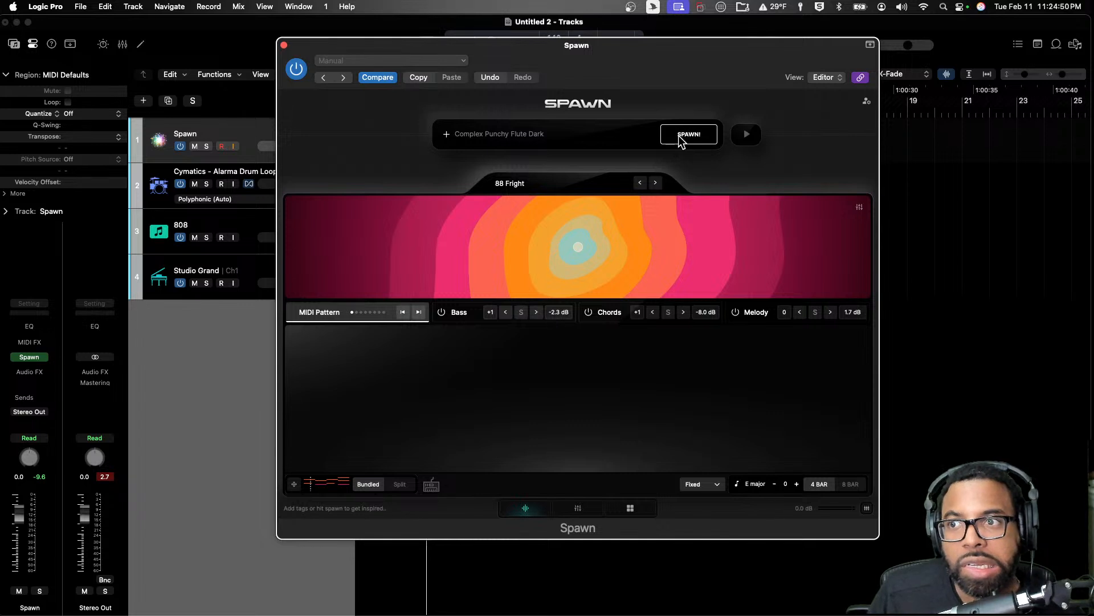
{"action": "left_click", "coordinate": [547, 137]}
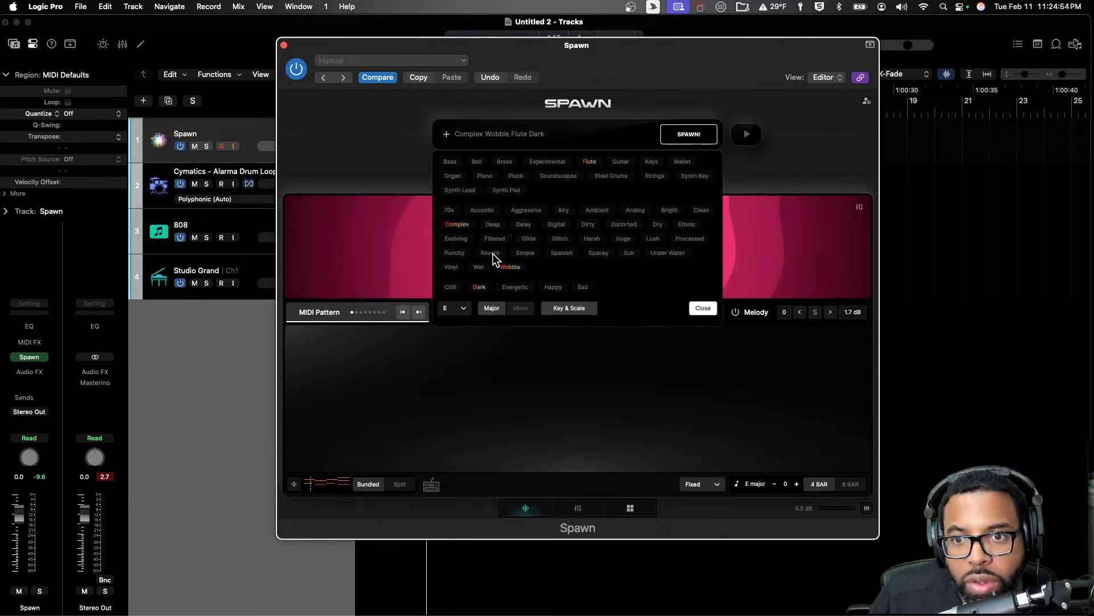
{"action": "left_click", "coordinate": [457, 224]}
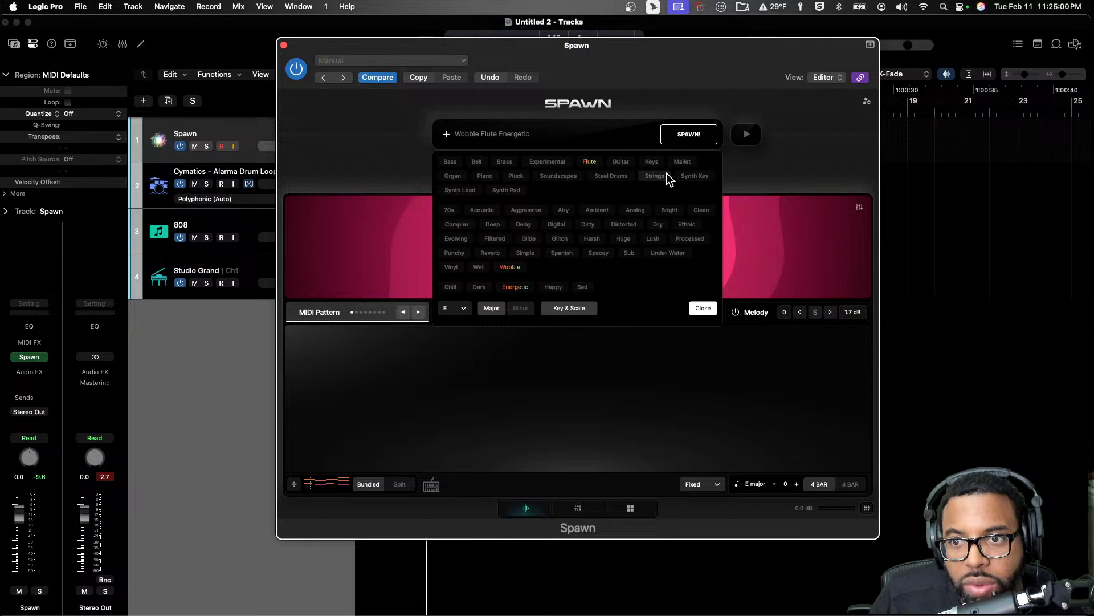
{"action": "left_click", "coordinate": [588, 162]}
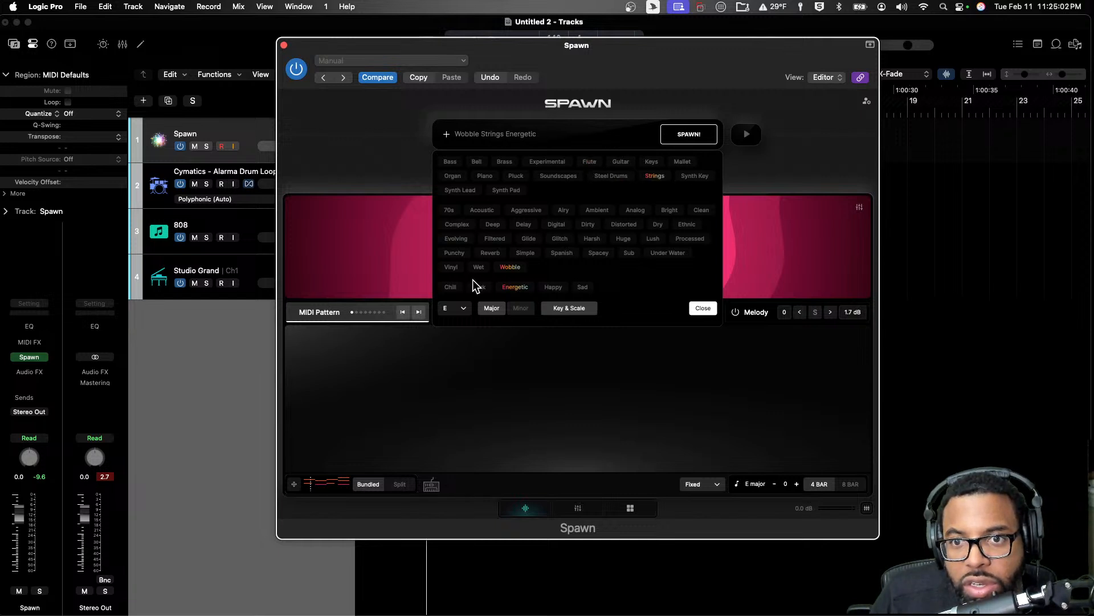
{"action": "left_click", "coordinate": [463, 308]}
{"action": "left_click", "coordinate": [456, 454]}
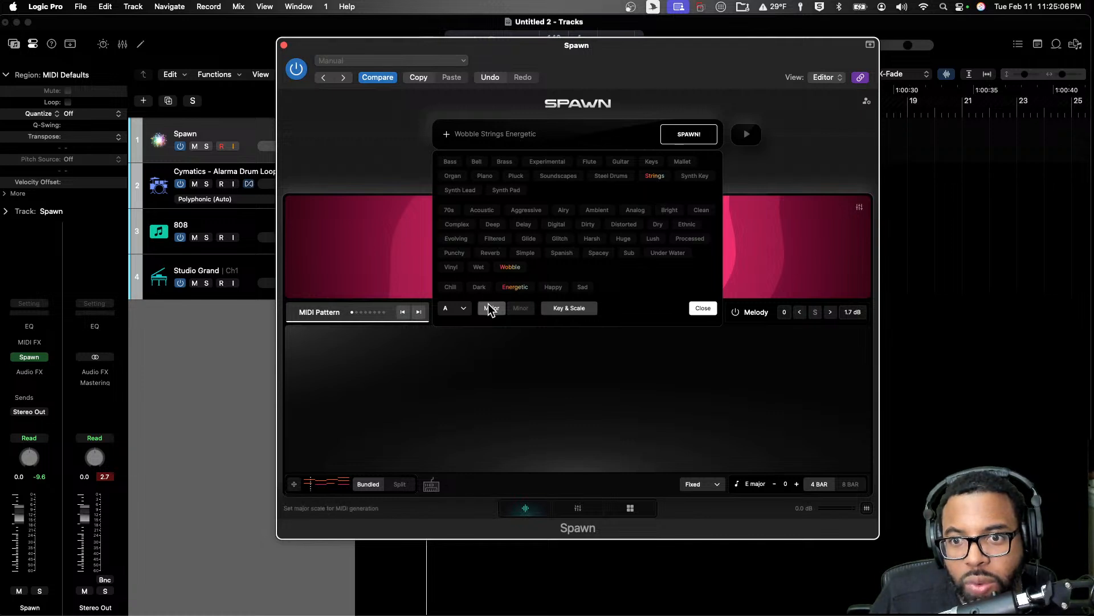
{"action": "left_click", "coordinate": [683, 138]}
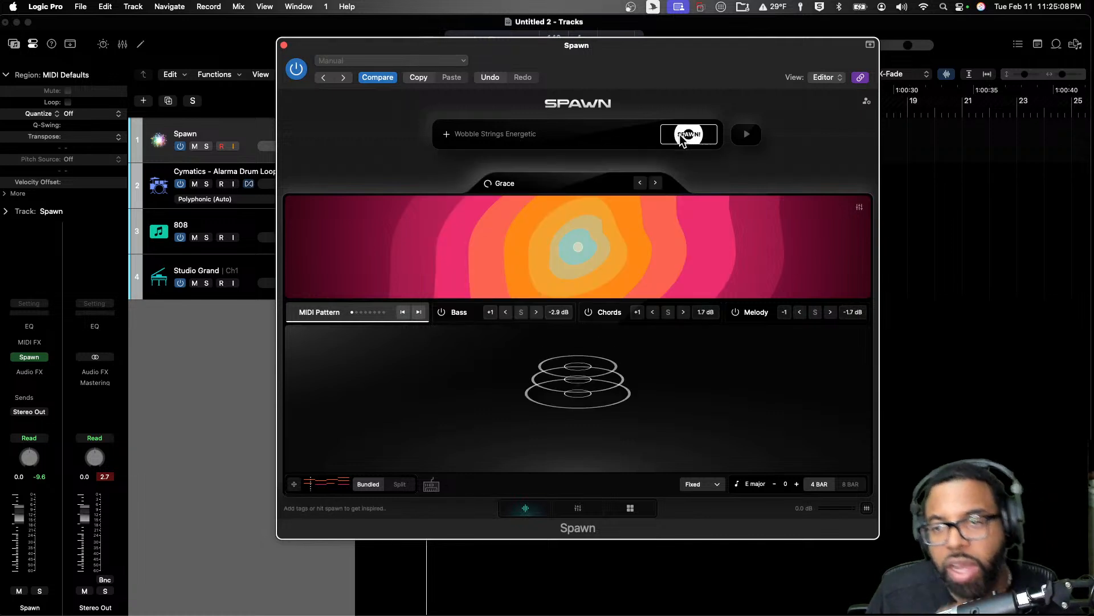
{"action": "left_click", "coordinate": [682, 138]}
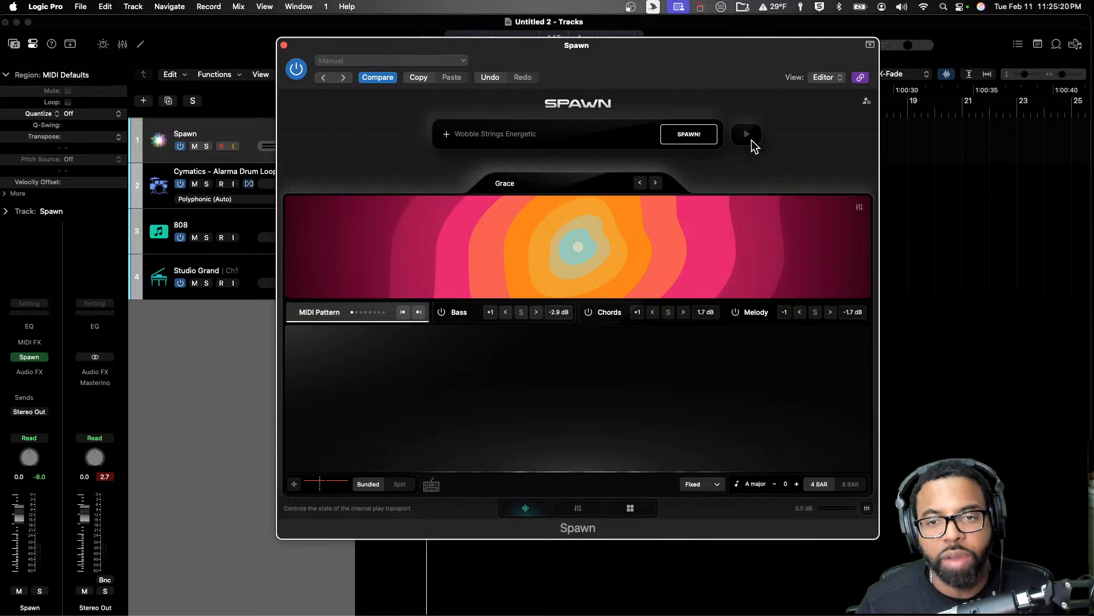
Step: Audition the generated set with the drum loop, unlink the Spawn window so it stays open, and select the 808 track
{"action": "left_click", "coordinate": [751, 139]}
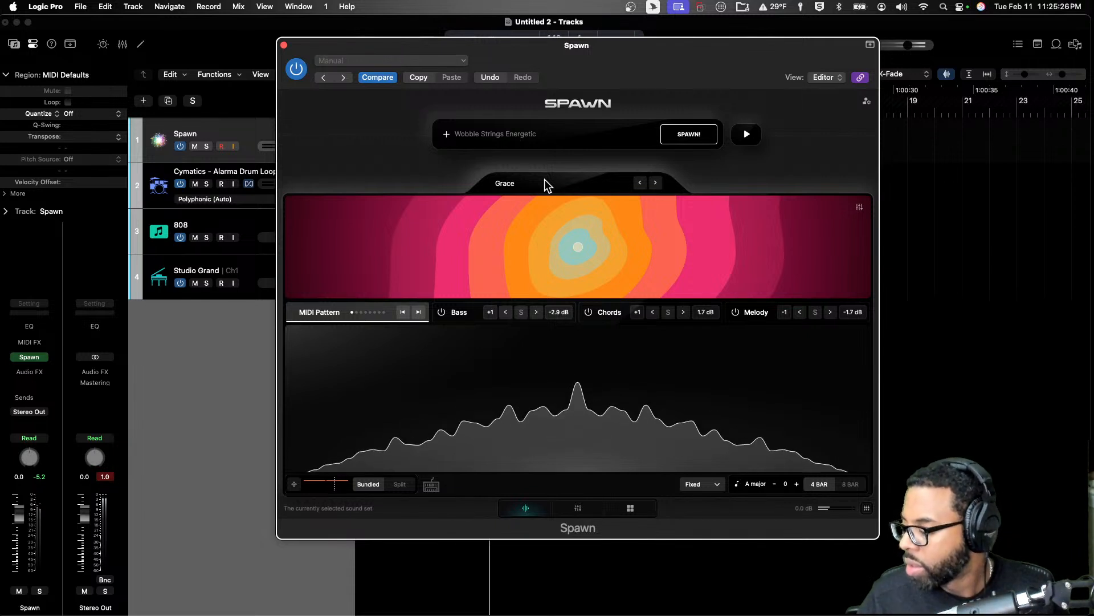
{"action": "left_click_drag", "start_coordinate": [575, 74], "coordinate": [618, 59]}
{"action": "left_click", "coordinate": [262, 223]}
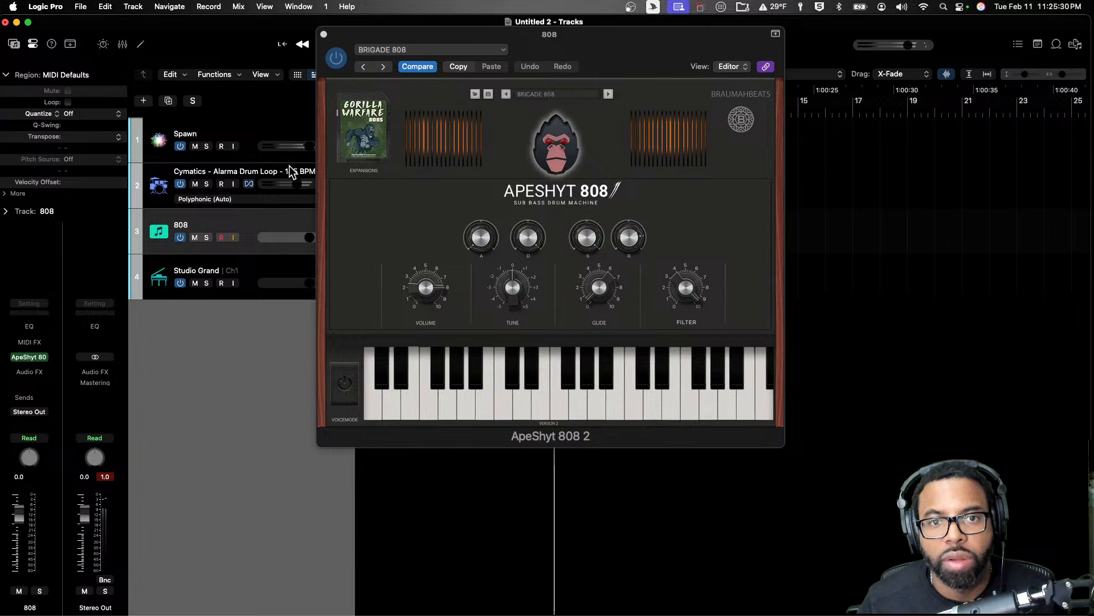
{"action": "left_click", "coordinate": [273, 127]}
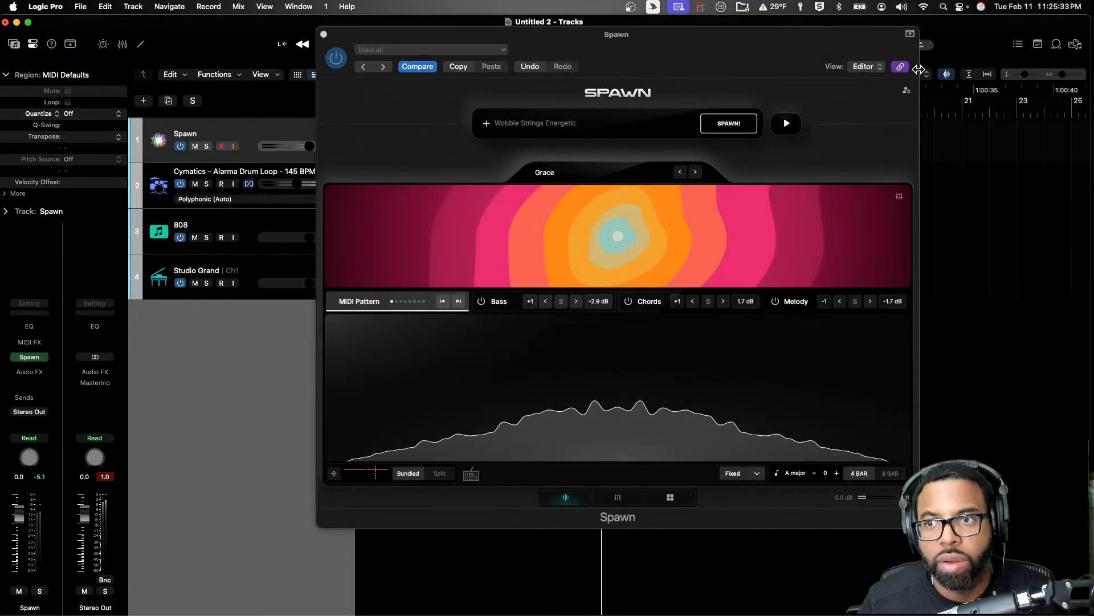
{"action": "left_click", "coordinate": [900, 66]}
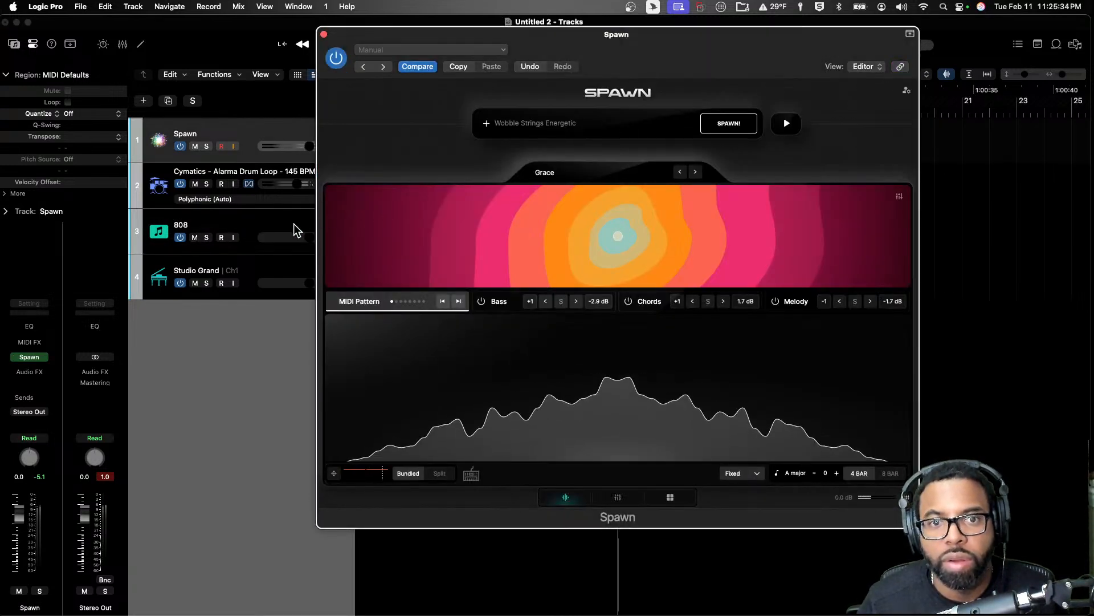
{"action": "left_click", "coordinate": [278, 223]}
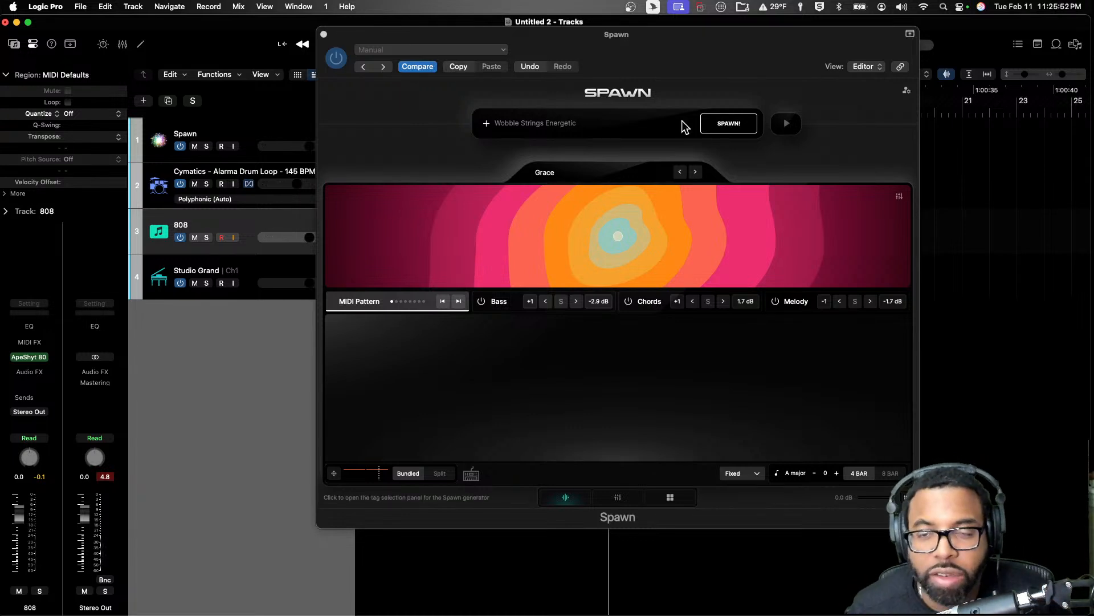
Step: Clear all selected Spawn tags and set the scale to minor
{"action": "left_click", "coordinate": [562, 121]}
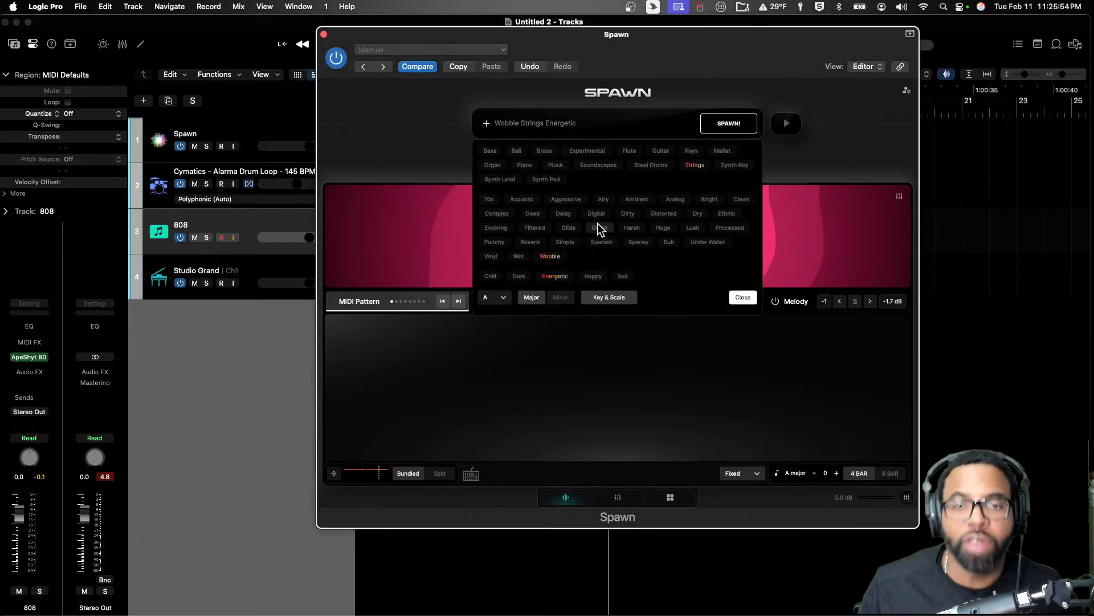
{"action": "left_click", "coordinate": [556, 256]}
{"action": "left_click", "coordinate": [550, 276]}
{"action": "left_click", "coordinate": [696, 165]}
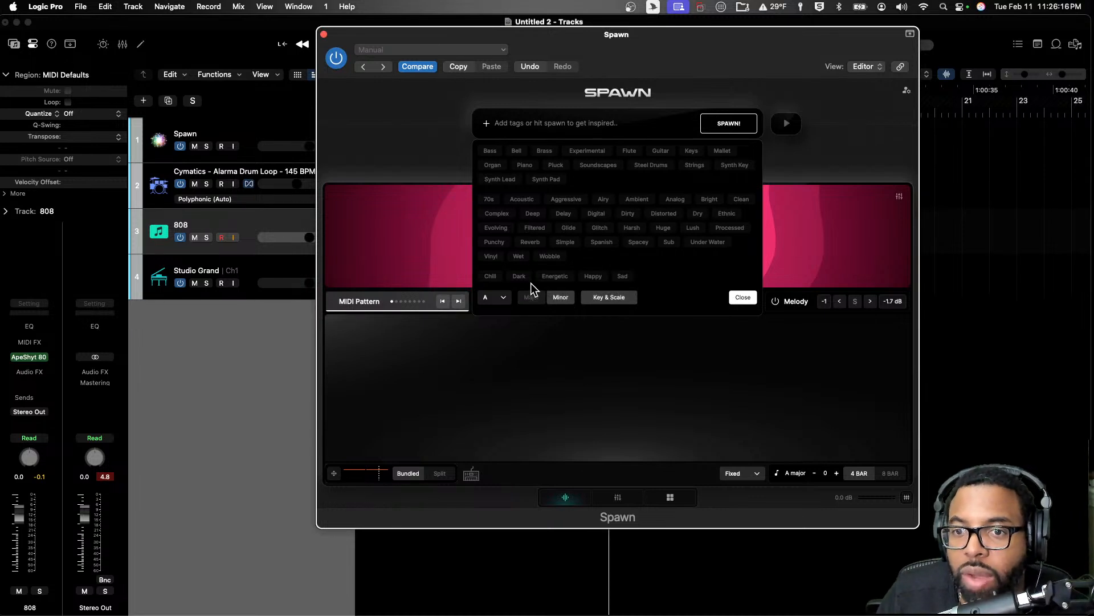
Step: Generate an A minor sound set tagged Complex, Dirty, Distorted, Evolving, Punchy, Brass, Guitar and Energetic
{"action": "left_click", "coordinate": [553, 276]}
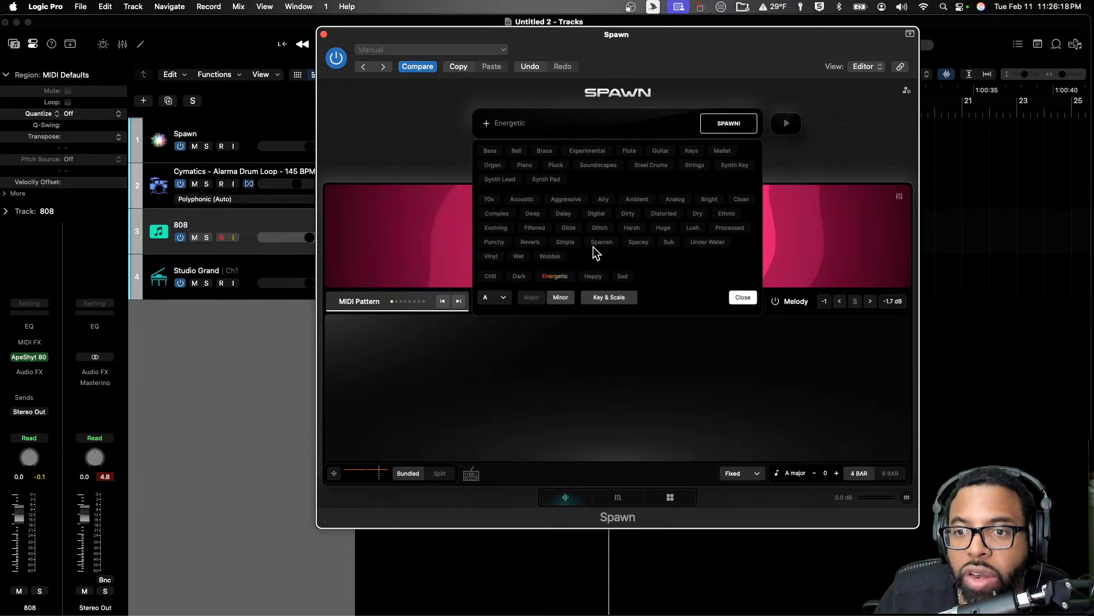
{"action": "left_click", "coordinate": [628, 215]}
{"action": "left_click", "coordinate": [662, 215]}
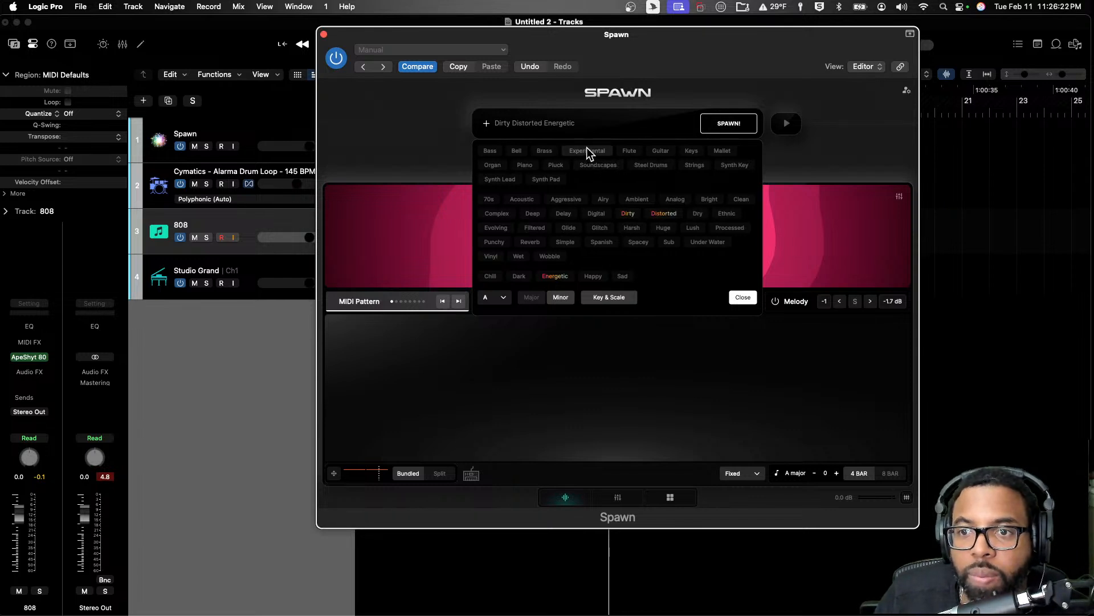
{"action": "left_click", "coordinate": [544, 153]}
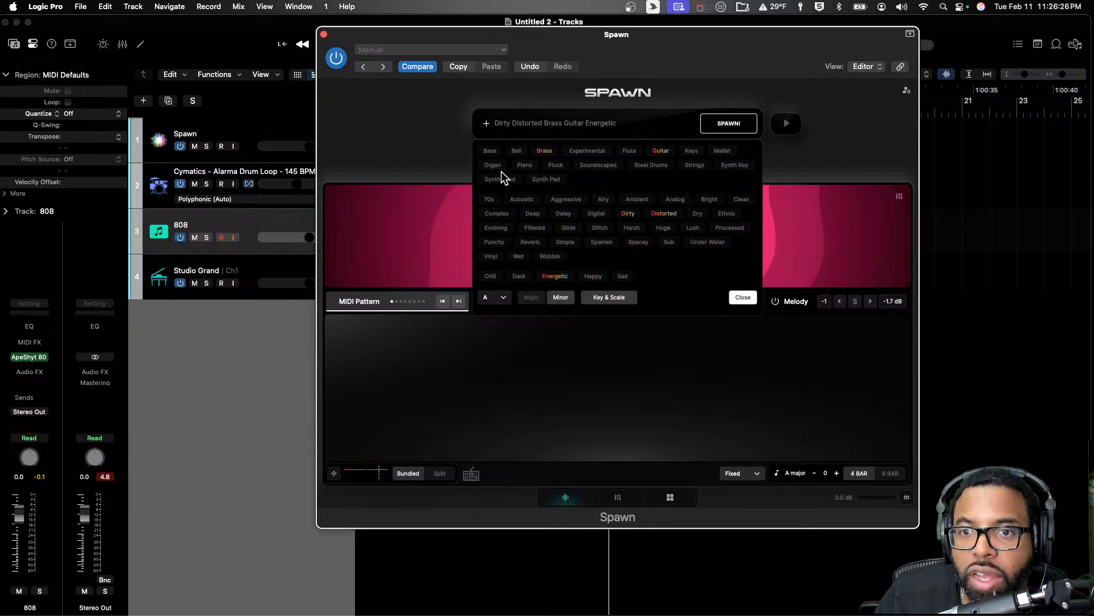
{"action": "left_click", "coordinate": [505, 213]}
{"action": "left_click", "coordinate": [507, 229]}
{"action": "left_click", "coordinate": [494, 242]}
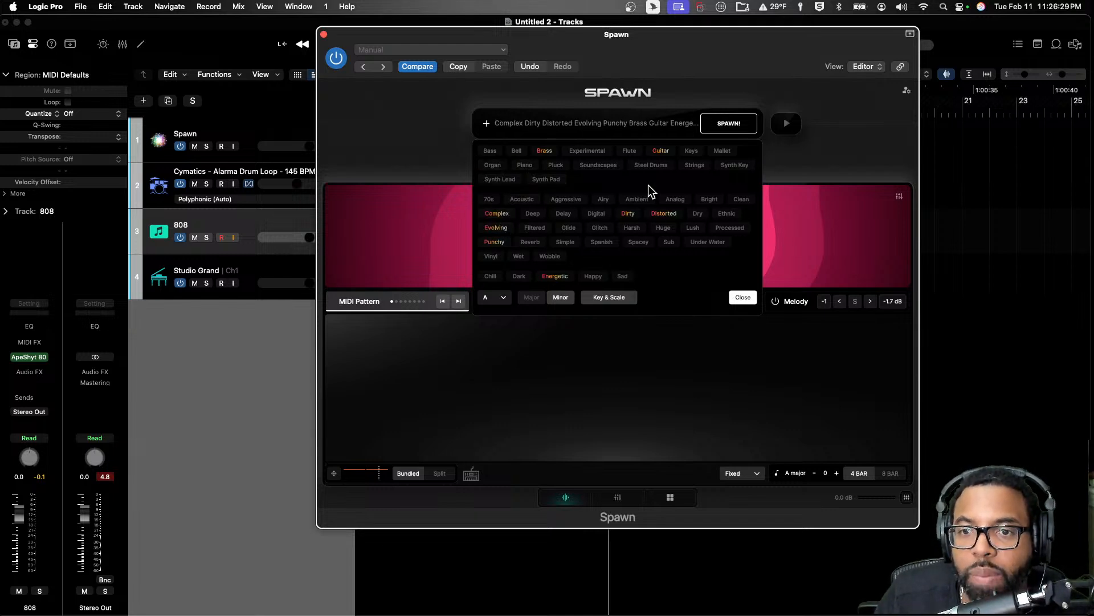
{"action": "left_click", "coordinate": [730, 125]}
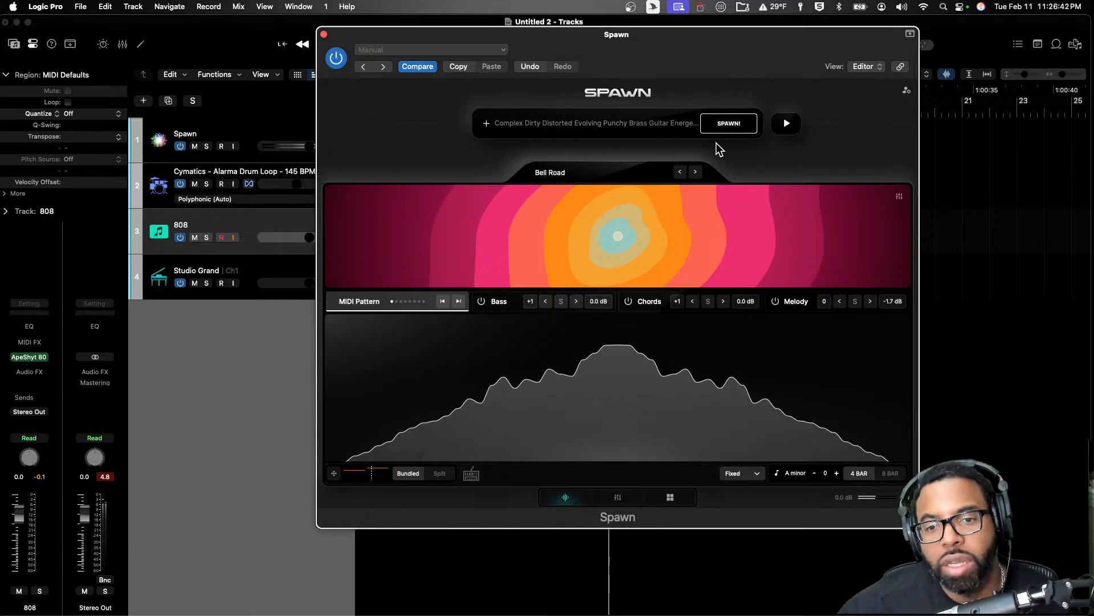
Step: Transpose the pattern to -11 with the XY controller and audition it with the 808 and drum loop
{"action": "left_click_drag", "start_coordinate": [618, 236], "coordinate": [564, 275]}
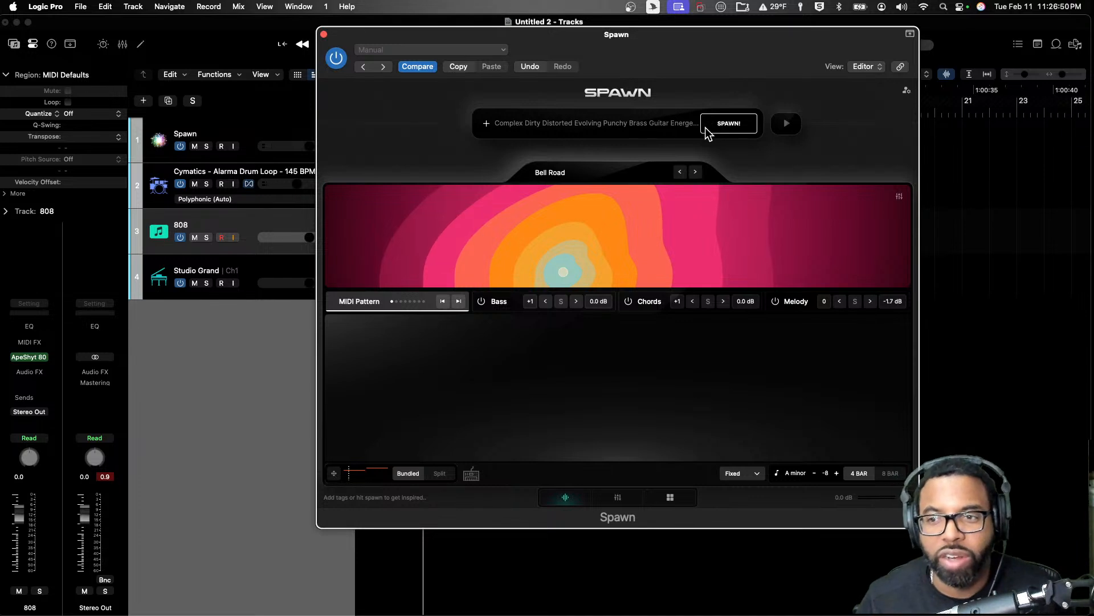
{"action": "left_click_drag", "start_coordinate": [562, 272], "coordinate": [332, 288]}
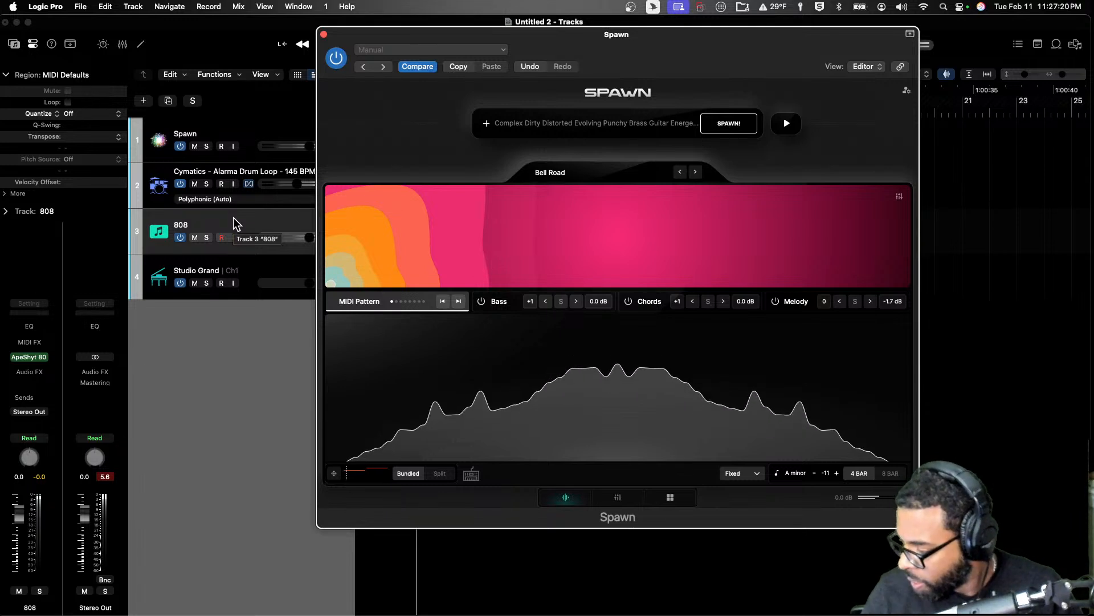
{"action": "key", "text": "space"}
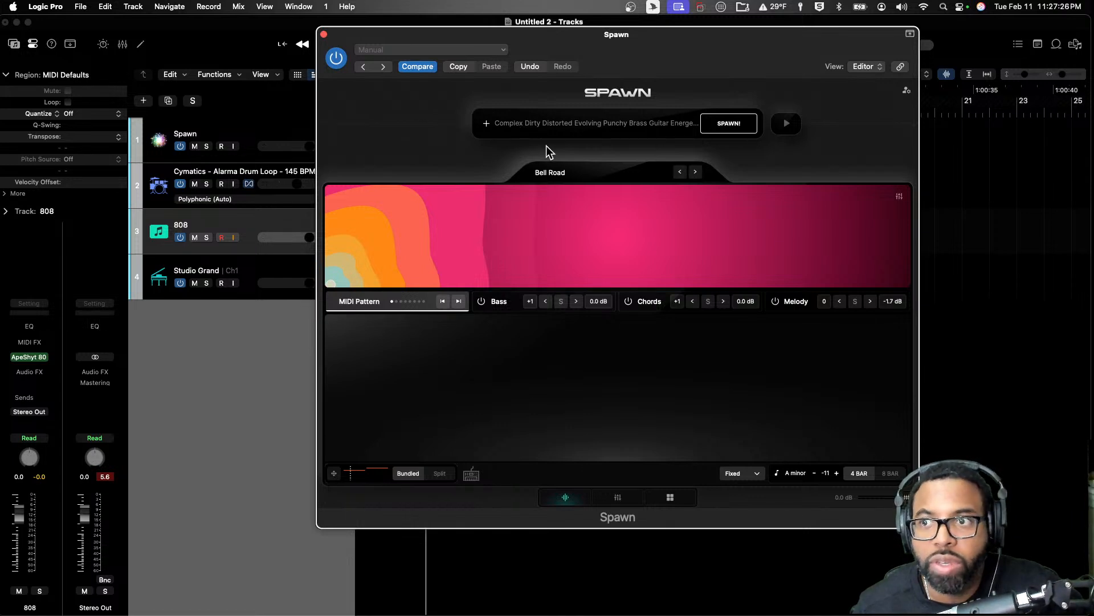
Step: Remove the Brass, Guitar, Complex, Distorted, Punchy and Dirty tags from the Spawn selection
{"action": "left_click", "coordinate": [488, 125]}
{"action": "left_click", "coordinate": [544, 150]}
{"action": "left_click", "coordinate": [660, 150]}
{"action": "left_click", "coordinate": [497, 213]}
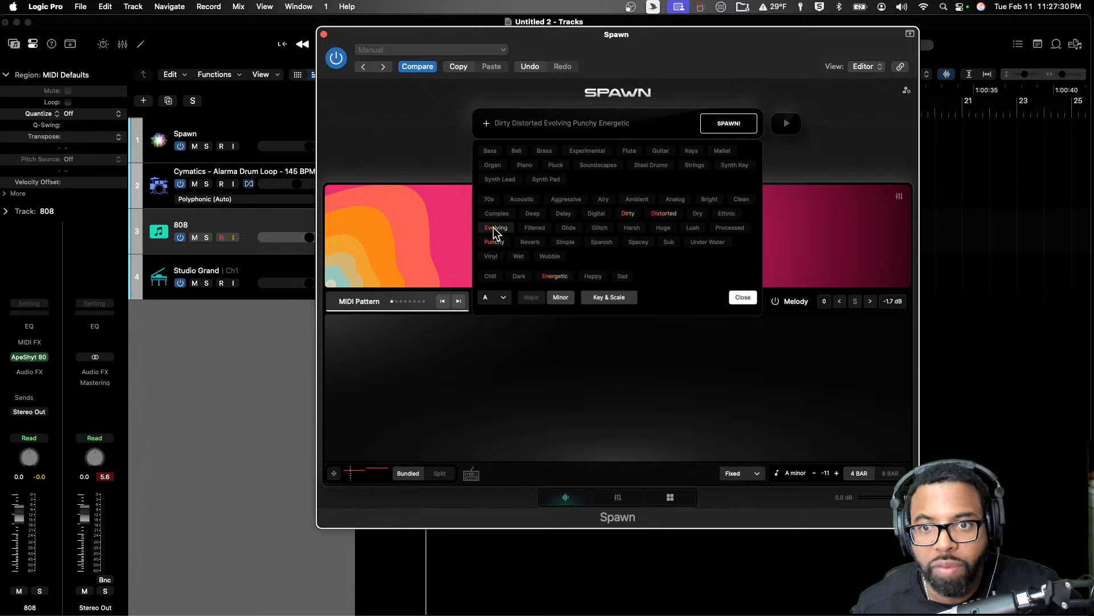
{"action": "left_click", "coordinate": [664, 213]}
{"action": "left_click", "coordinate": [494, 242]}
{"action": "left_click", "coordinate": [629, 214]}
Step: Replace the Evolving tag with Vinyl, Complex and Piano, set the key to C, and generate a sound set
{"action": "left_click", "coordinate": [491, 256]}
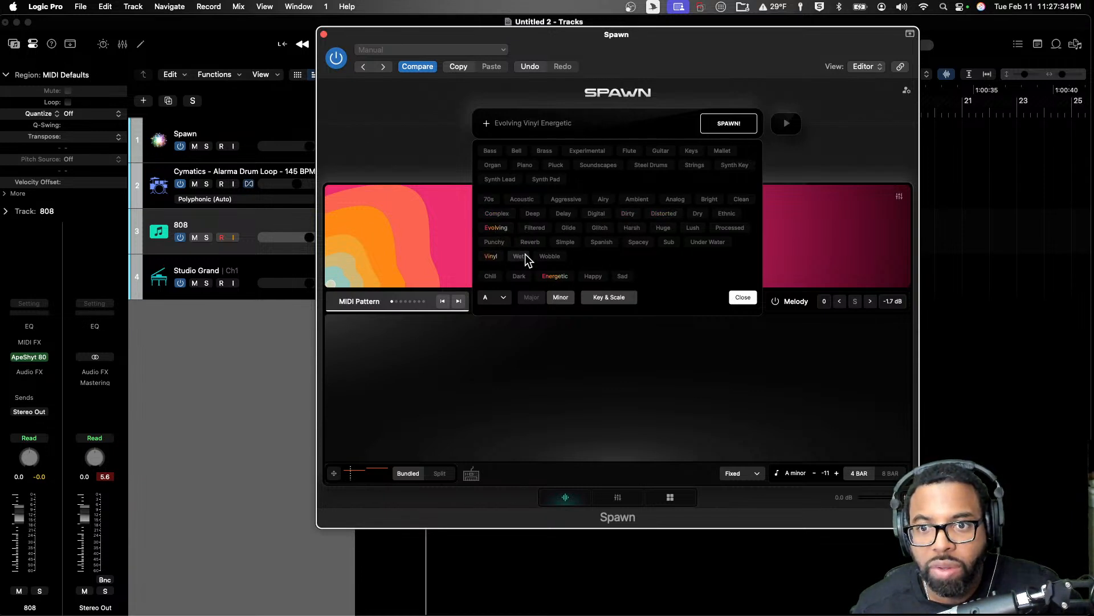
{"action": "left_click", "coordinate": [496, 228]}
{"action": "left_click", "coordinate": [497, 214]}
{"action": "left_click", "coordinate": [524, 166]}
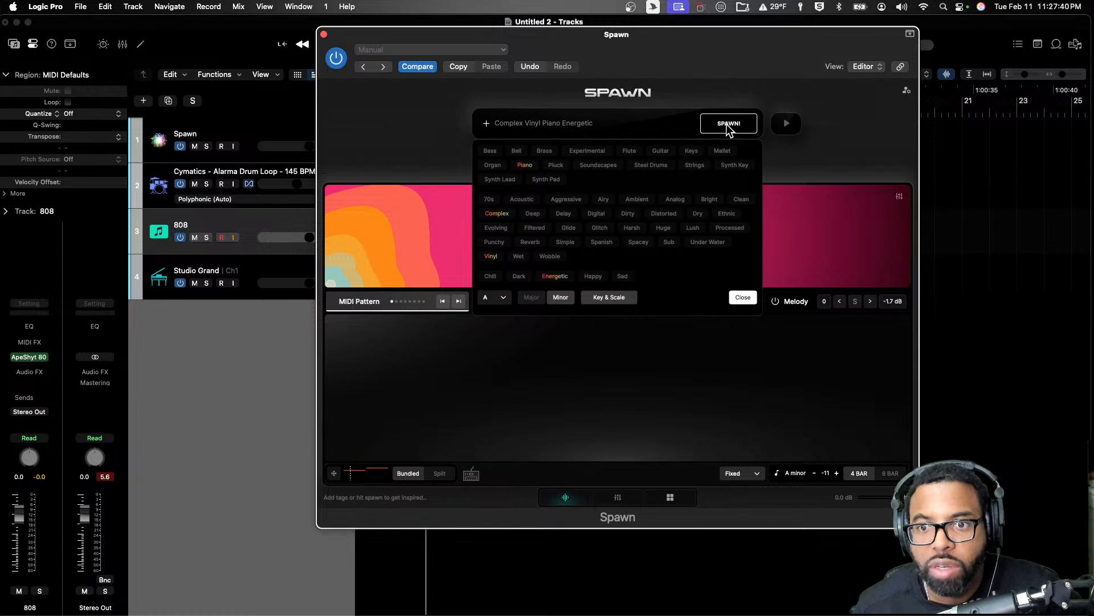
{"action": "left_click", "coordinate": [503, 297]}
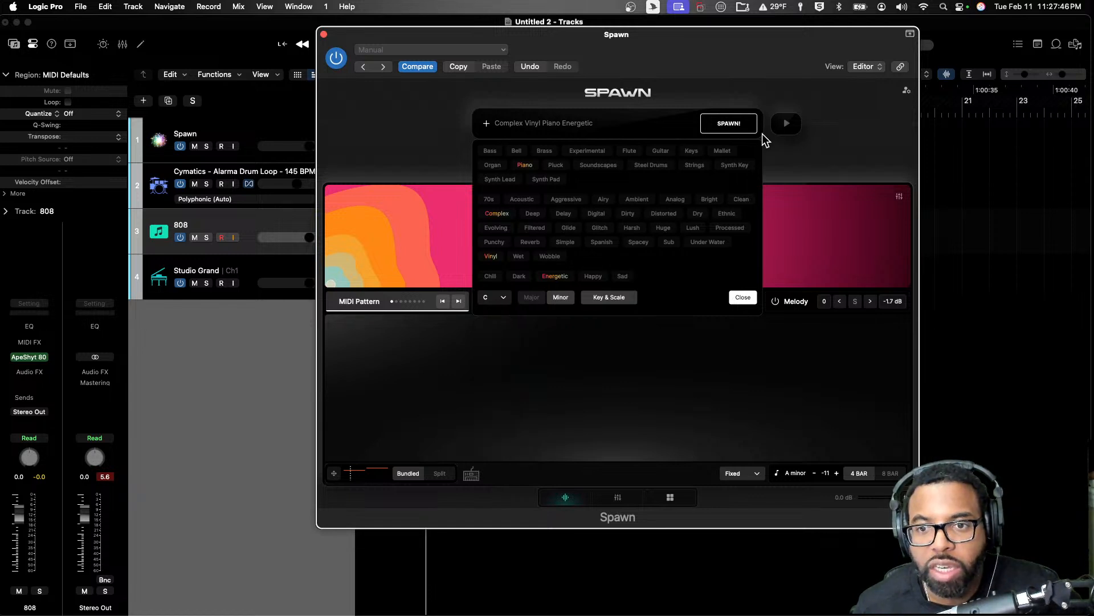
{"action": "left_click", "coordinate": [725, 127]}
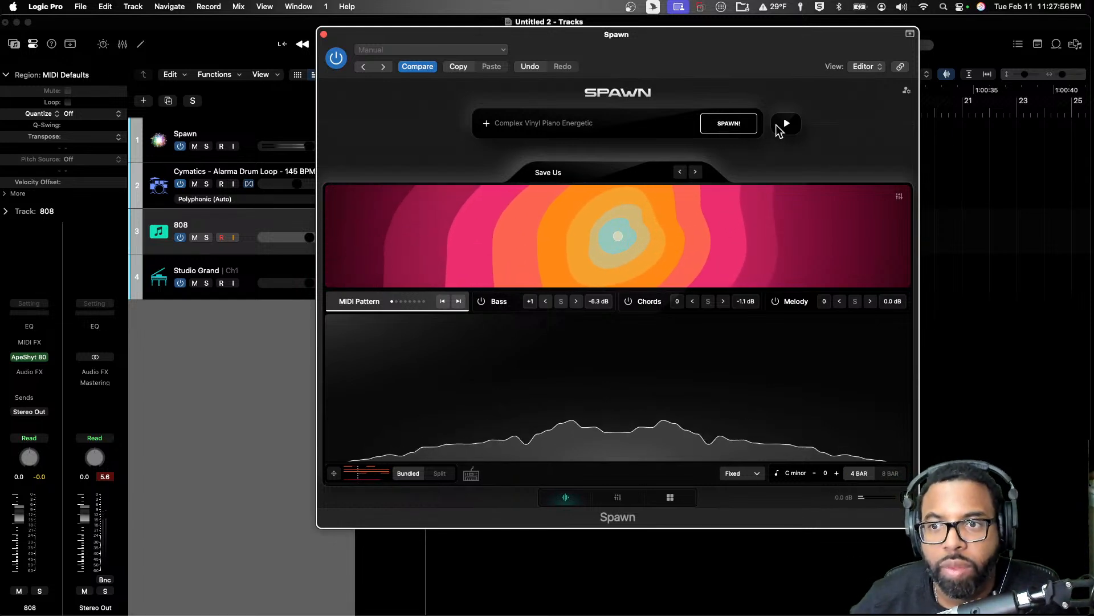
Step: Transpose the generated pattern to -4 with the XY controller and audition it with the 808 and drum loop
{"action": "left_click", "coordinate": [790, 121]}
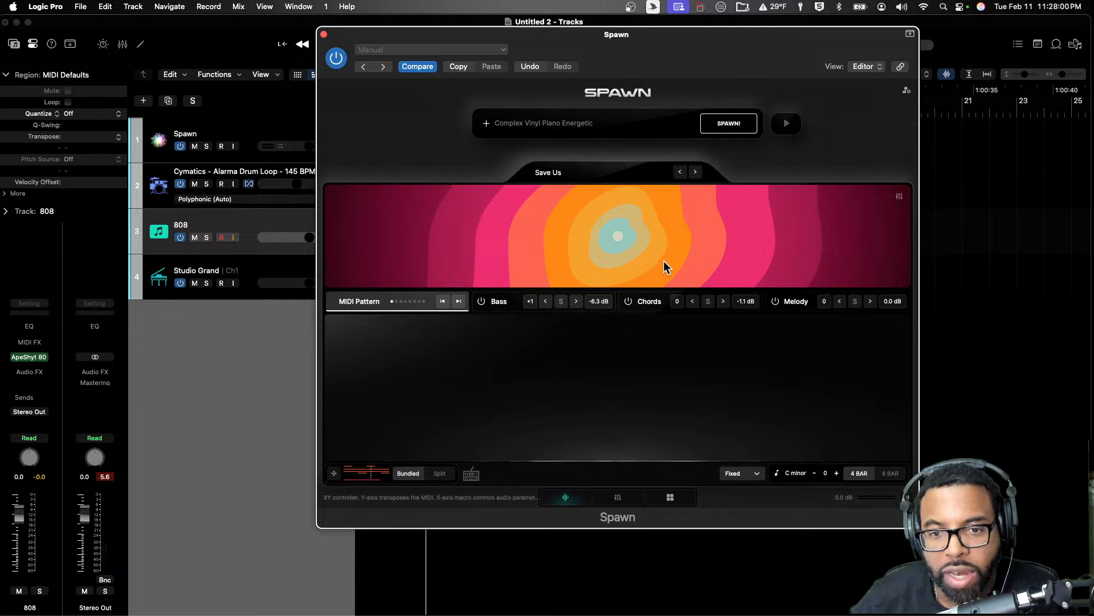
{"action": "left_click_drag", "start_coordinate": [617, 243], "coordinate": [617, 259]}
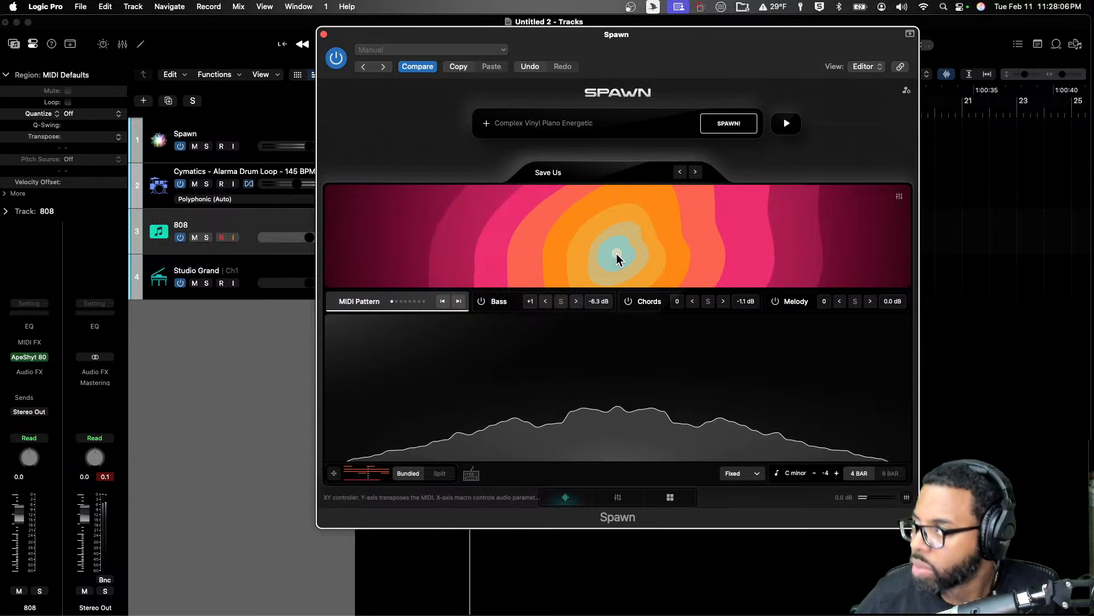
{"action": "left_click", "coordinate": [254, 217]}
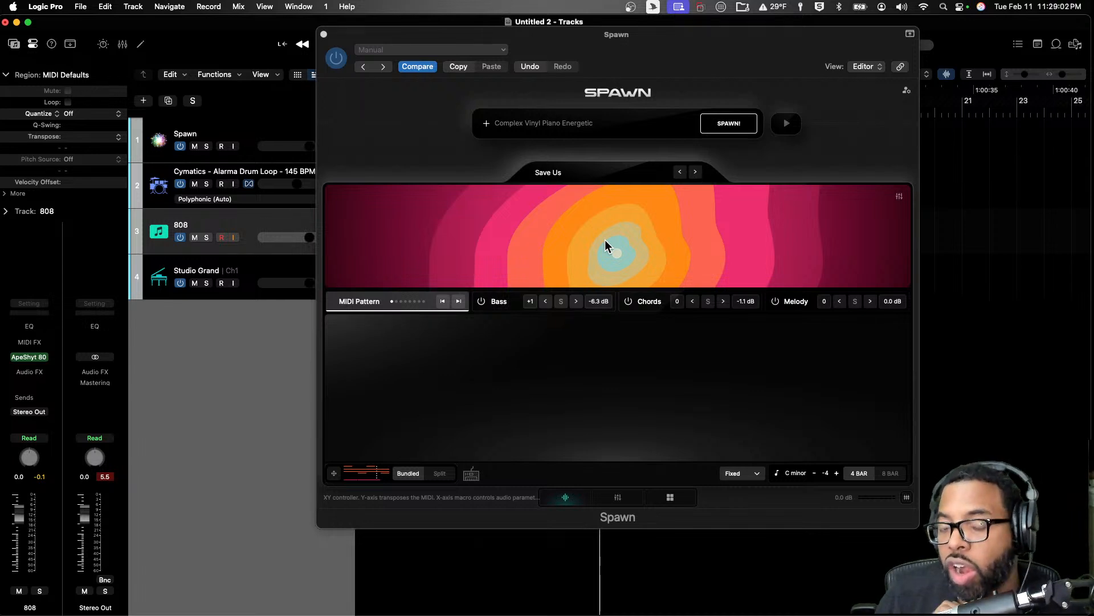
Step: Export the bundled Spawn MIDI pattern to a new track at bar 1 and close the Spawn window
{"action": "left_click_drag", "start_coordinate": [610, 36], "coordinate": [906, 24]}
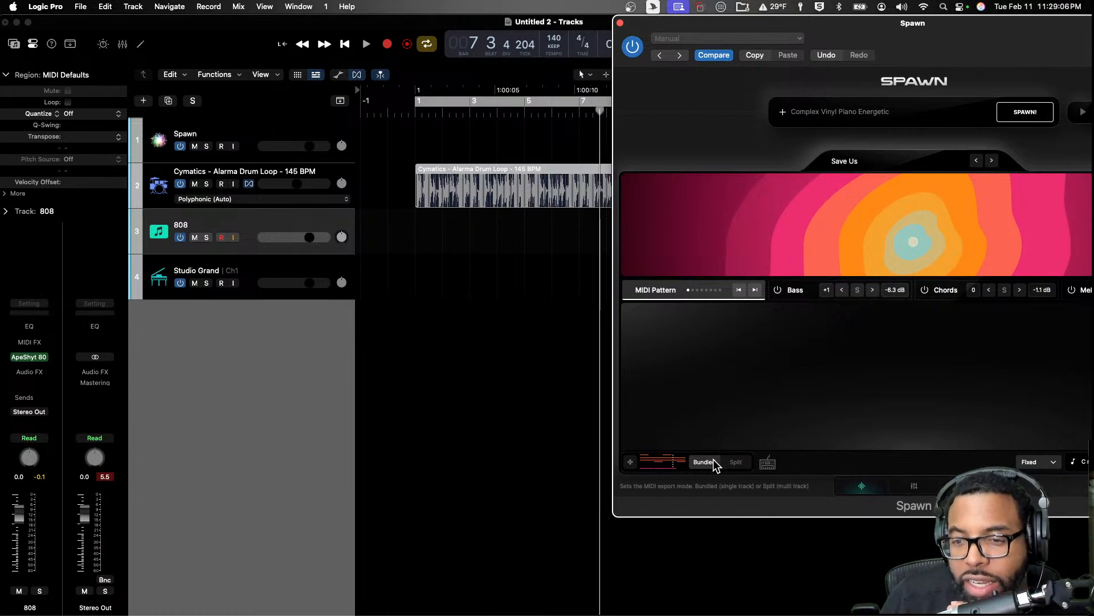
{"action": "left_click_drag", "start_coordinate": [633, 461], "coordinate": [420, 354]}
{"action": "left_click", "coordinate": [617, 22]}
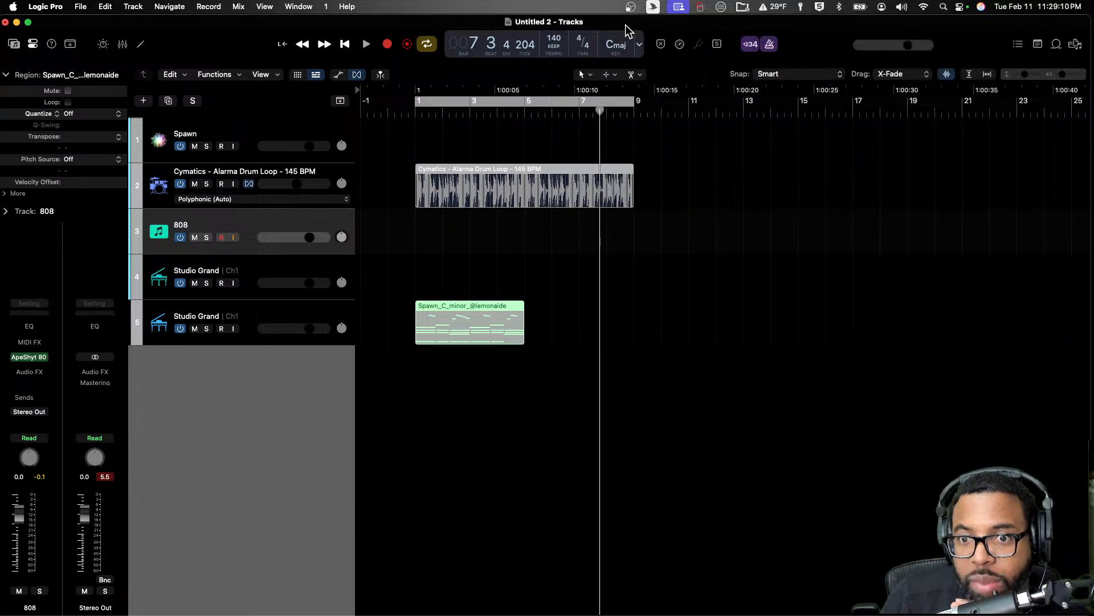
Step: Move the exported MIDI region to the original Studio Grand track and play that track soloed
{"action": "left_click", "coordinate": [207, 328]}
{"action": "left_click_drag", "start_coordinate": [426, 311], "coordinate": [289, 307]}
{"action": "left_click", "coordinate": [206, 283]}
{"action": "key", "text": "space"}
{"action": "left_click", "coordinate": [207, 329]}
{"action": "key", "text": "space"}
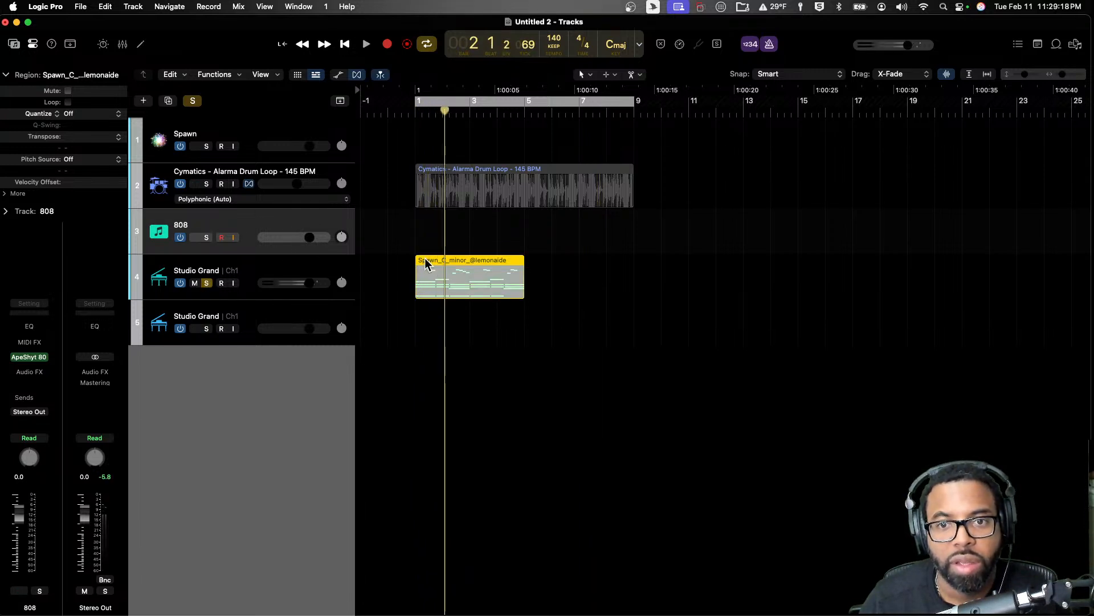
Step: Open the MIDI region in the Piano Roll, lower its second melody note to F4, and play it back
{"action": "key", "text": "p"}
{"action": "left_click_drag", "start_coordinate": [429, 462], "coordinate": [437, 480]}
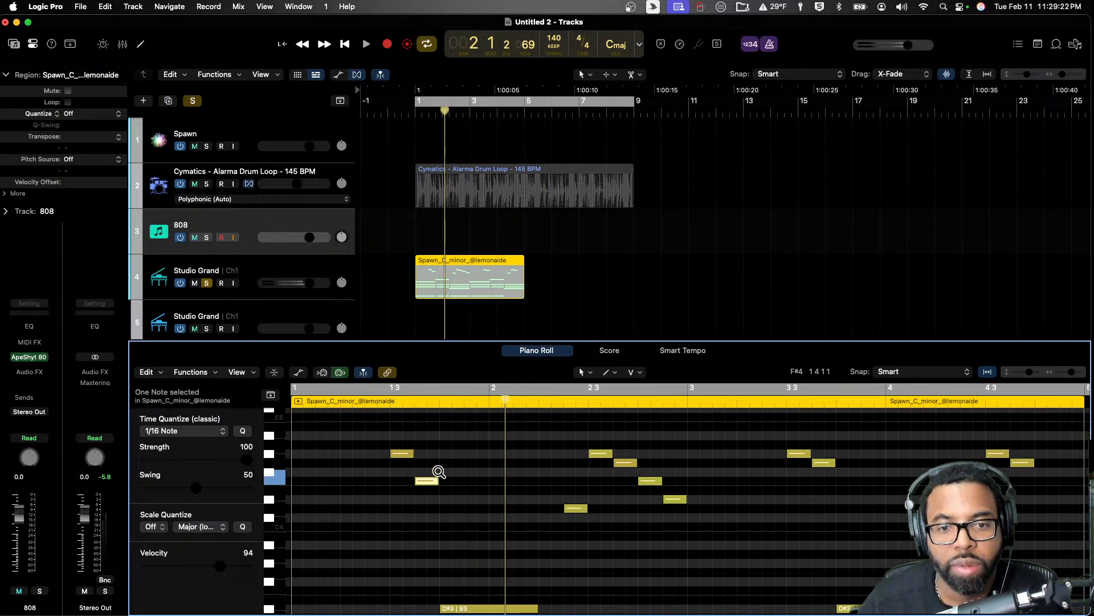
{"action": "key", "text": "space"}
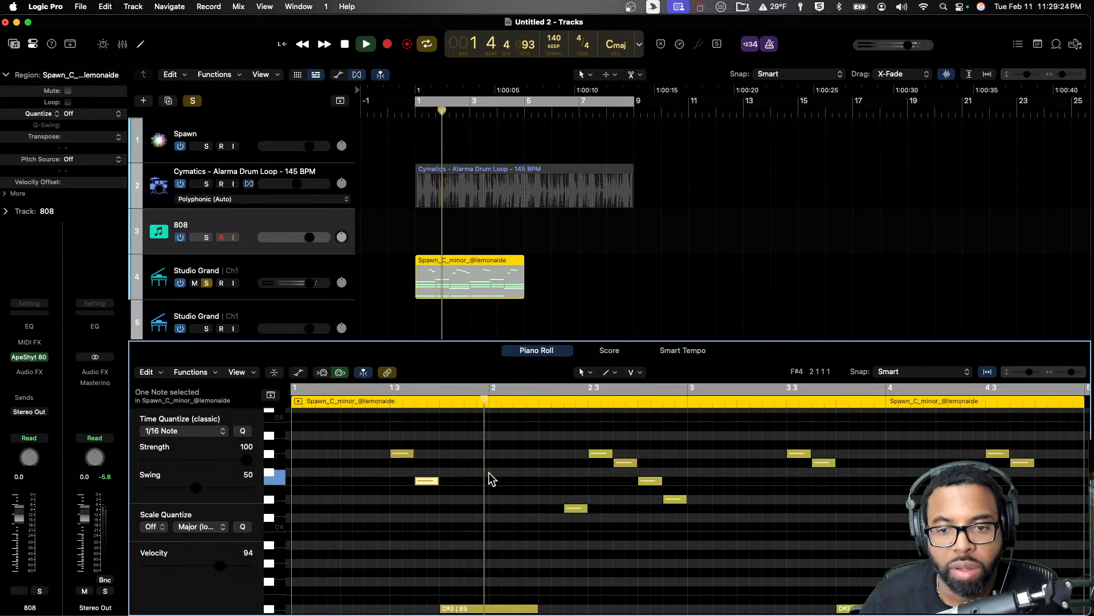
Step: Raise the D#3 chord note near the end of bar 1 to F#3 and play the region back
{"action": "key", "text": "space"}
{"action": "scroll", "coordinate": [484, 490], "scroll_direction": "down", "scroll_amount": 4}
{"action": "left_click", "coordinate": [457, 536]}
{"action": "key", "text": "alt+Up"}
{"action": "key", "text": "alt+Up"}
{"action": "key", "text": "alt+Up"}
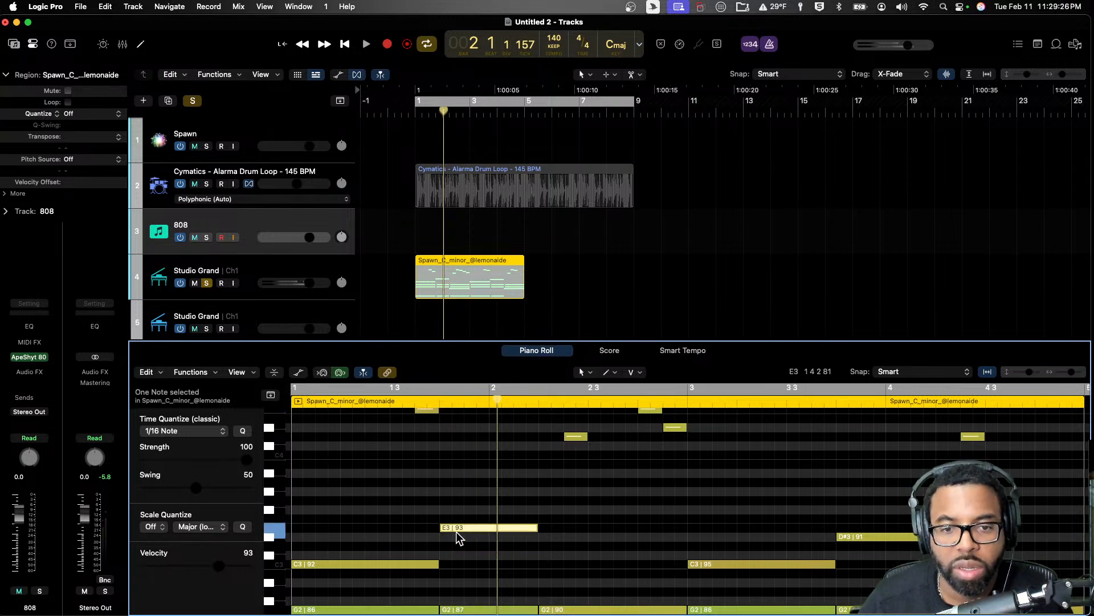
{"action": "key", "text": "space"}
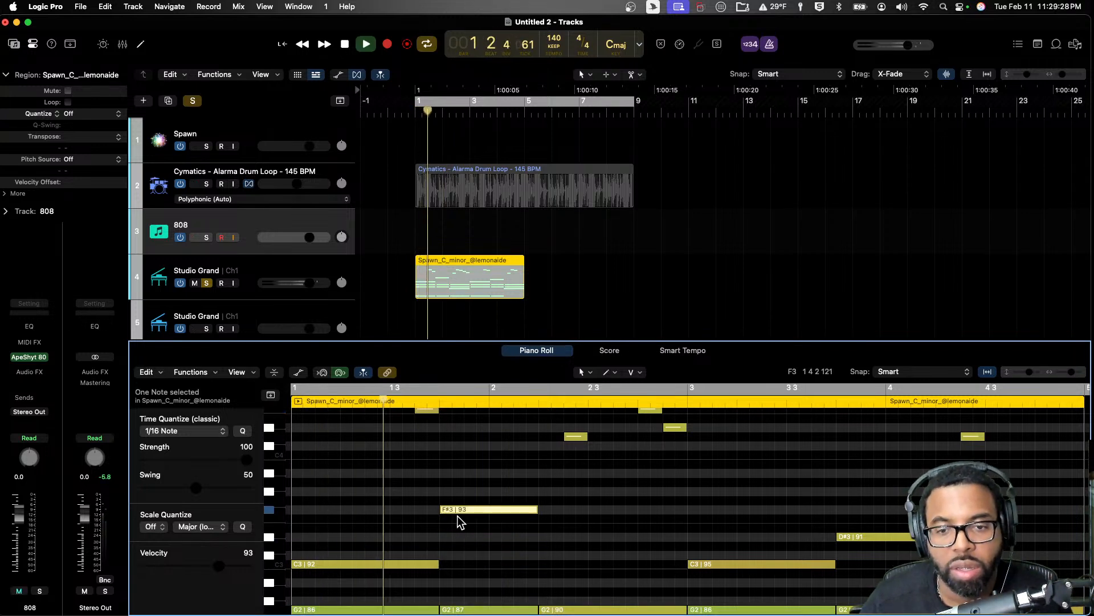
{"action": "key", "text": "space"}
Step: Undo the recent pitch edits to the notes in the MIDI region
{"action": "scroll", "coordinate": [562, 525], "scroll_direction": "up", "scroll_amount": 4}
{"action": "scroll", "coordinate": [564, 524], "scroll_direction": "right", "scroll_amount": 3}
{"action": "scroll", "coordinate": [569, 523], "scroll_direction": "down", "scroll_amount": 4}
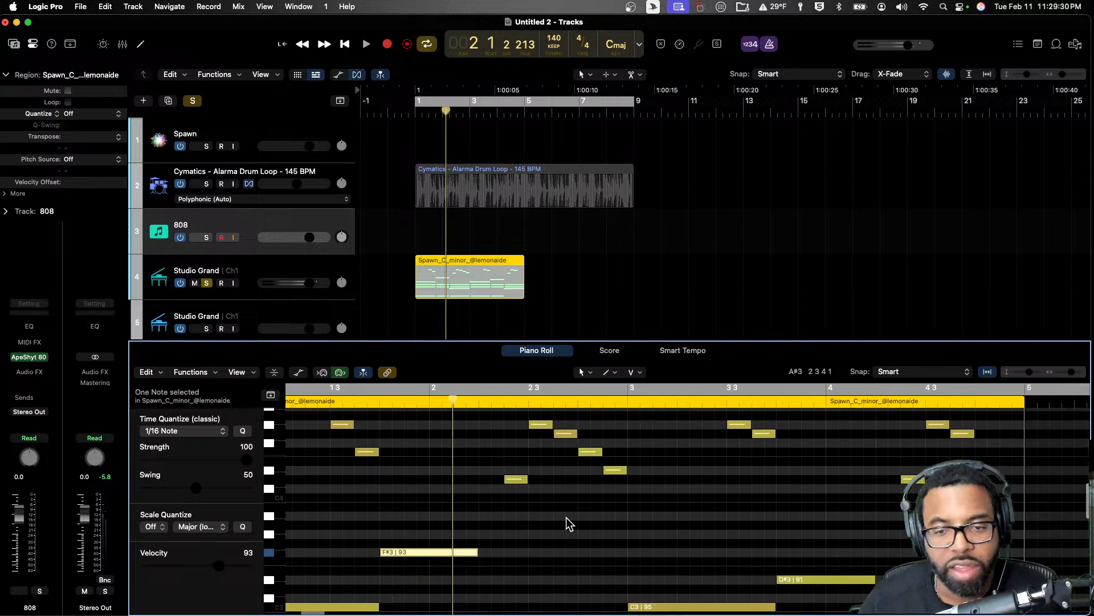
{"action": "scroll", "coordinate": [434, 515], "scroll_direction": "up", "scroll_amount": 6}
{"action": "left_click_drag", "start_coordinate": [512, 485], "coordinate": [550, 506]}
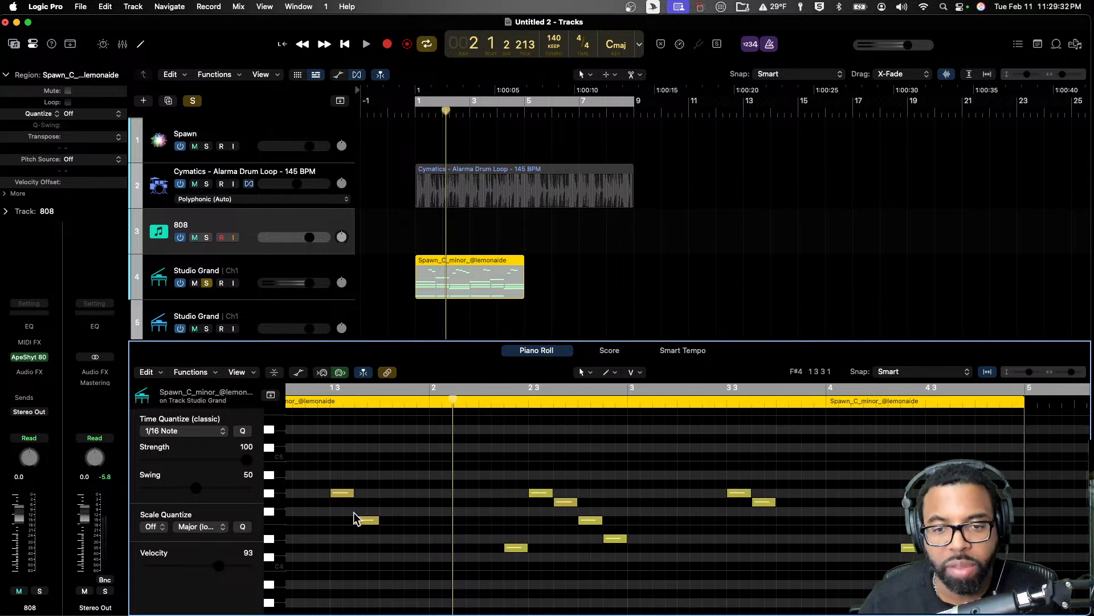
{"action": "scroll", "coordinate": [391, 479], "scroll_direction": "left", "scroll_amount": 3}
{"action": "scroll", "coordinate": [447, 473], "scroll_direction": "left", "scroll_amount": 2}
{"action": "key", "text": "super+z"}
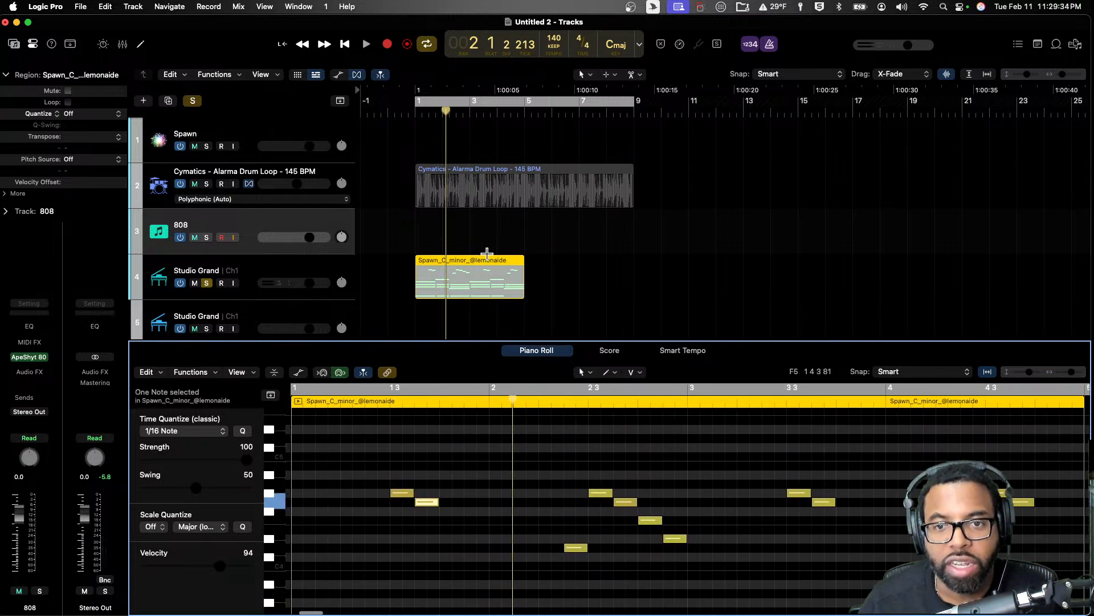
{"action": "key", "text": "super+z"}
{"action": "key", "text": "super+shift+z"}
Step: Split the Spawn MIDI region at bar 3 and move its first half to about beat 4 of bar 6
{"action": "double_click", "coordinate": [474, 262], "text": "super"}
{"action": "left_click", "coordinate": [446, 263]}
{"action": "key", "text": "Delete"}
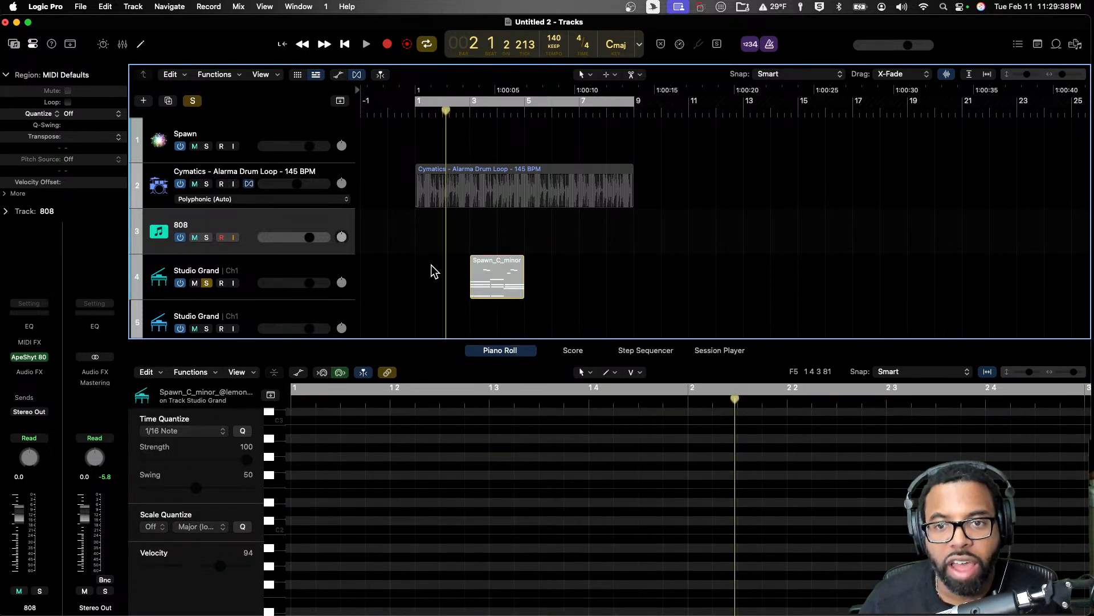
{"action": "key", "text": "super+z"}
{"action": "left_click_drag", "start_coordinate": [433, 265], "coordinate": [589, 266]}
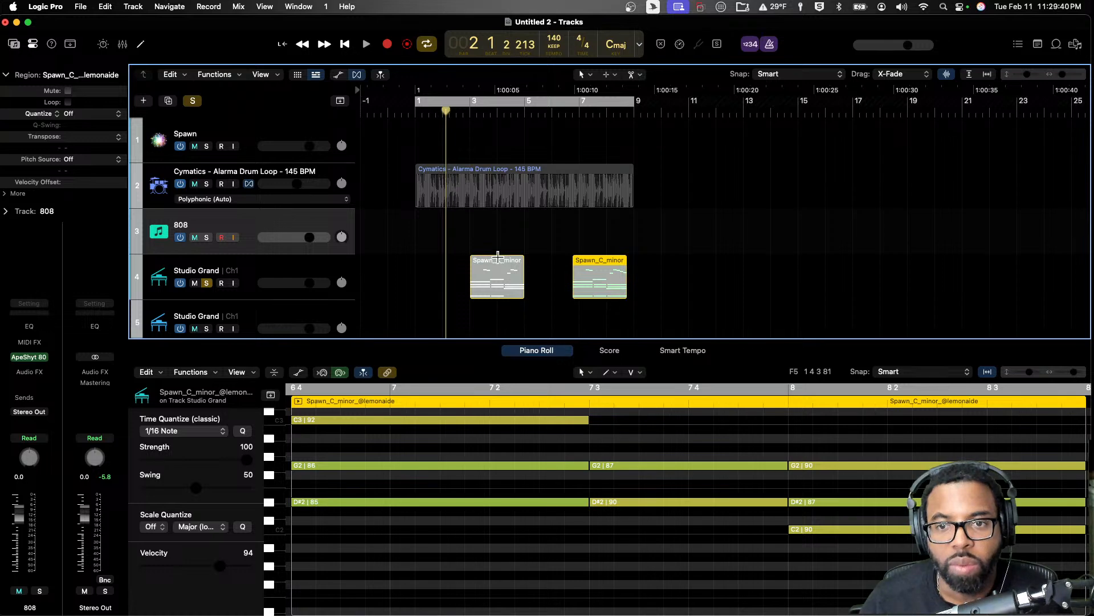
Step: Split the remaining MIDI region at bar 4 and move its second half to bar 1
{"action": "double_click", "coordinate": [499, 257], "text": "super"}
{"action": "key", "text": "Return"}
{"action": "left_click_drag", "start_coordinate": [509, 267], "coordinate": [427, 267]}
Step: Split the moved-aside region at bar 8, place its second part at bar 2, and play the rearranged pieces
{"action": "left_click", "coordinate": [603, 262], "text": "super"}
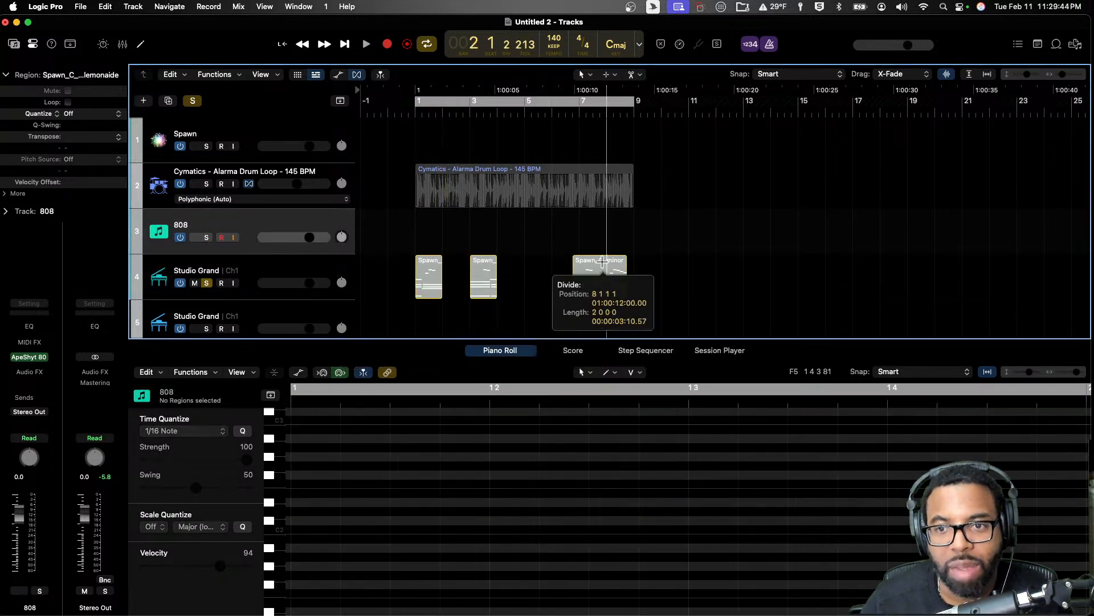
{"action": "left_click_drag", "start_coordinate": [615, 263], "coordinate": [453, 265]}
{"action": "key", "text": "space"}
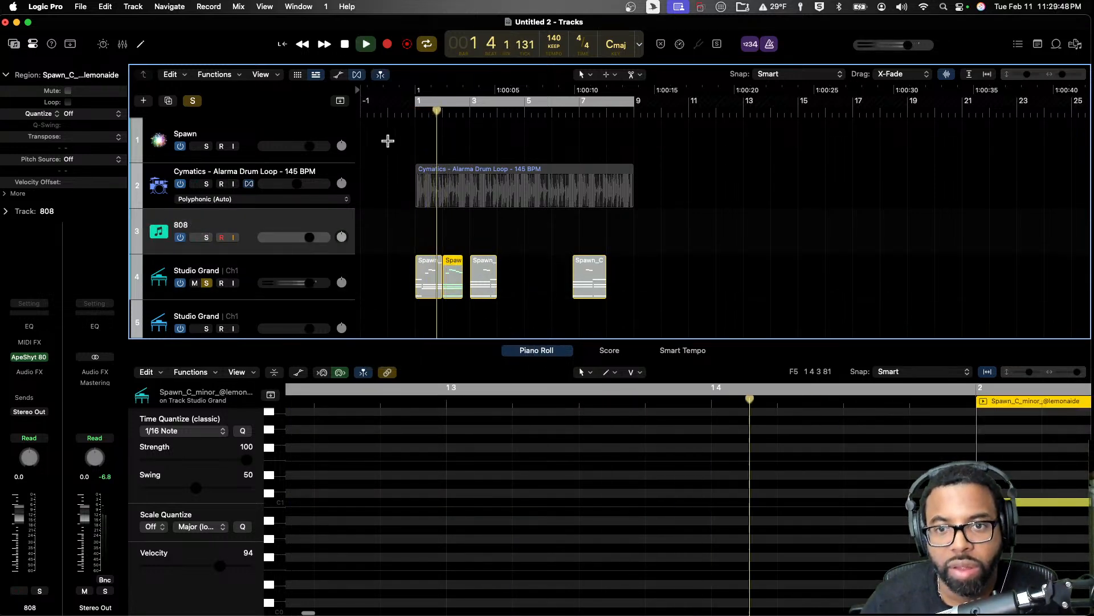
{"action": "key", "text": "space"}
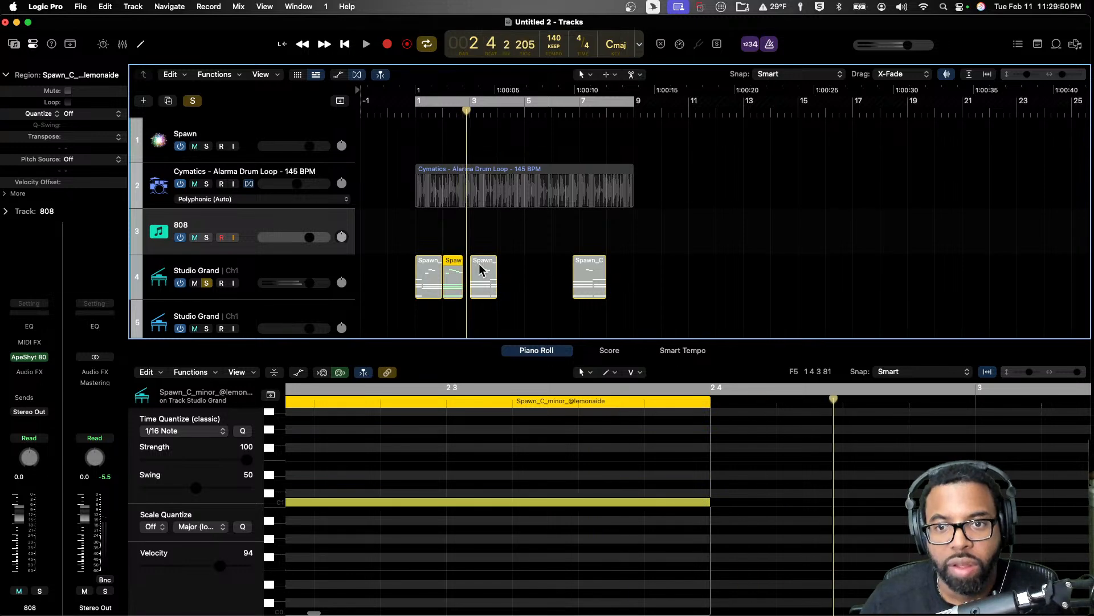
Step: Delete the two leftover MIDI regions at bar 3 and bar 6 while auditioning the first two bars
{"action": "left_click", "coordinate": [481, 269]}
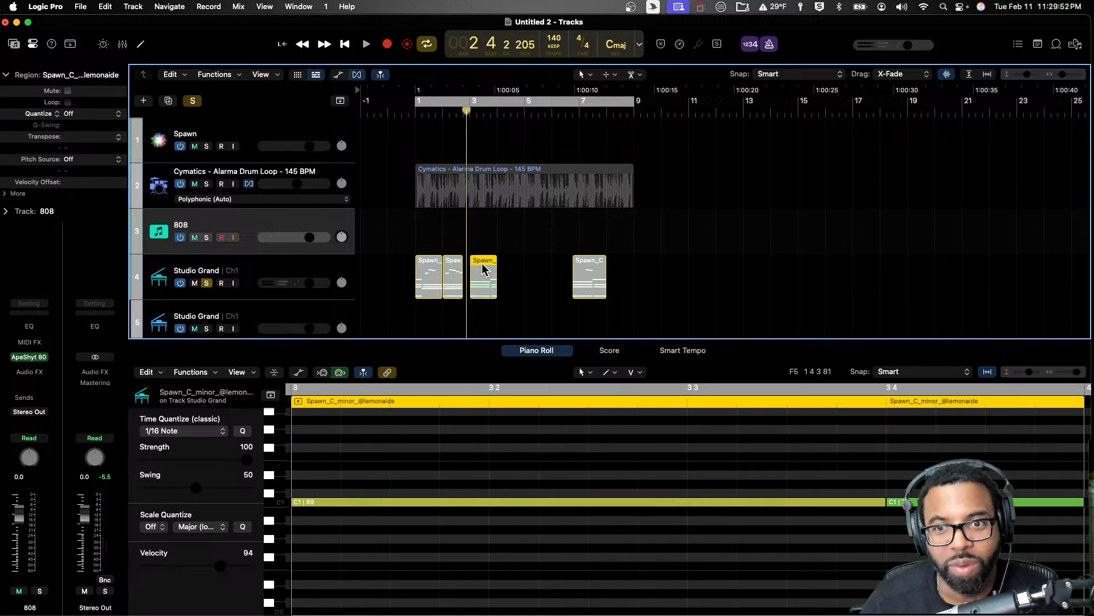
{"action": "key", "text": "space"}
{"action": "left_click_drag", "start_coordinate": [467, 262], "coordinate": [609, 274]}
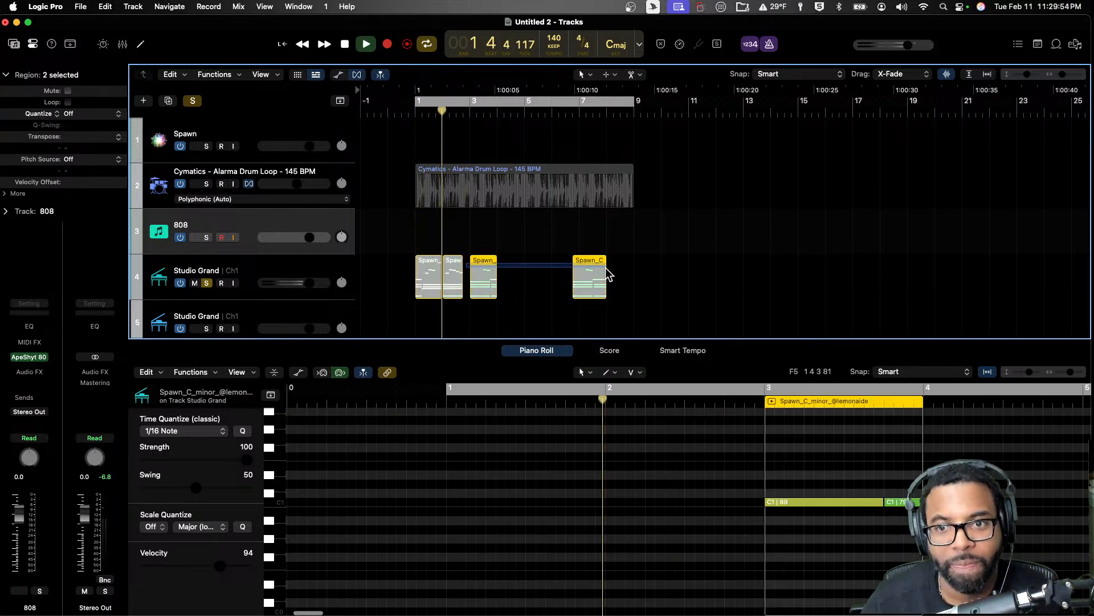
{"action": "key", "text": "Delete"}
{"action": "key", "text": "space"}
Step: Repeat the two-region phrase at bars 3, 5 and 7, and audition it with the drum loop and 808 soloed
{"action": "left_click_drag", "start_coordinate": [453, 304], "coordinate": [493, 266]}
{"action": "left_click_drag", "start_coordinate": [502, 307], "coordinate": [538, 278]}
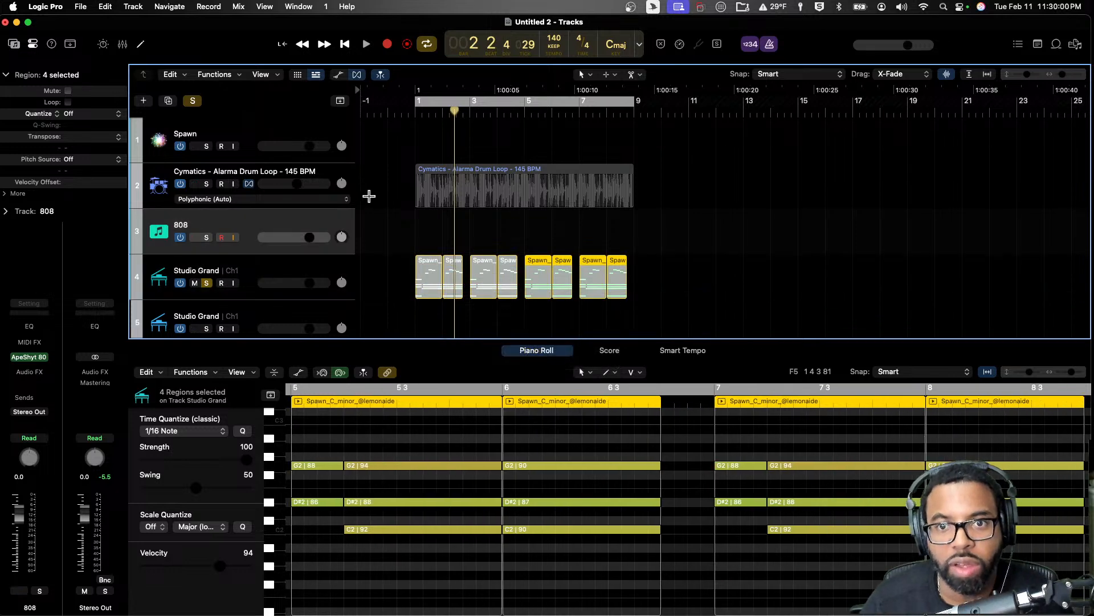
{"action": "left_click", "coordinate": [209, 185]}
{"action": "key", "text": "space"}
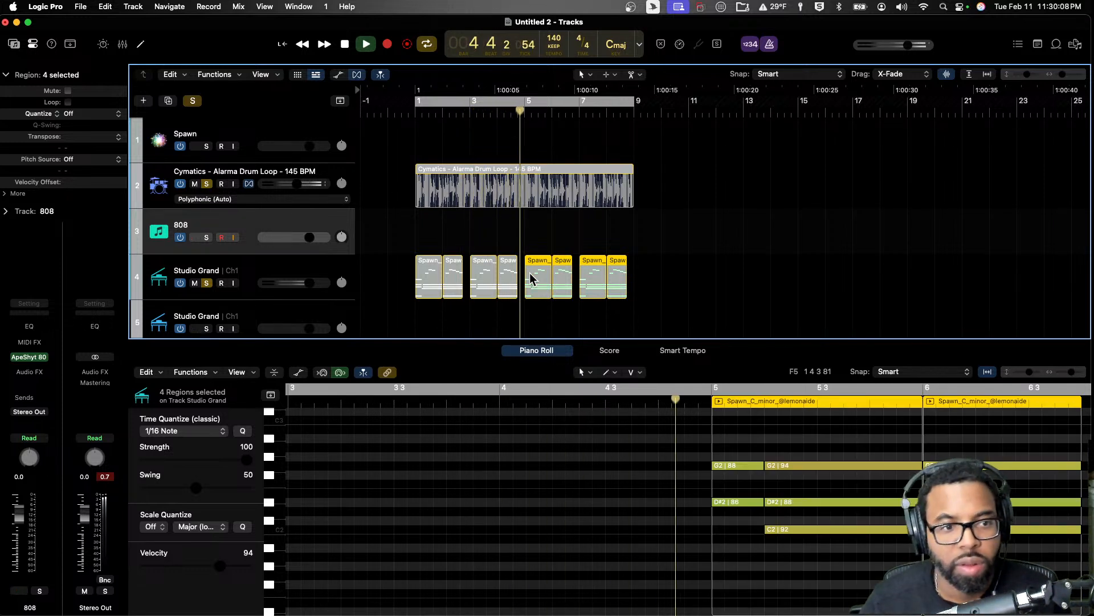
{"action": "left_click", "coordinate": [208, 238]}
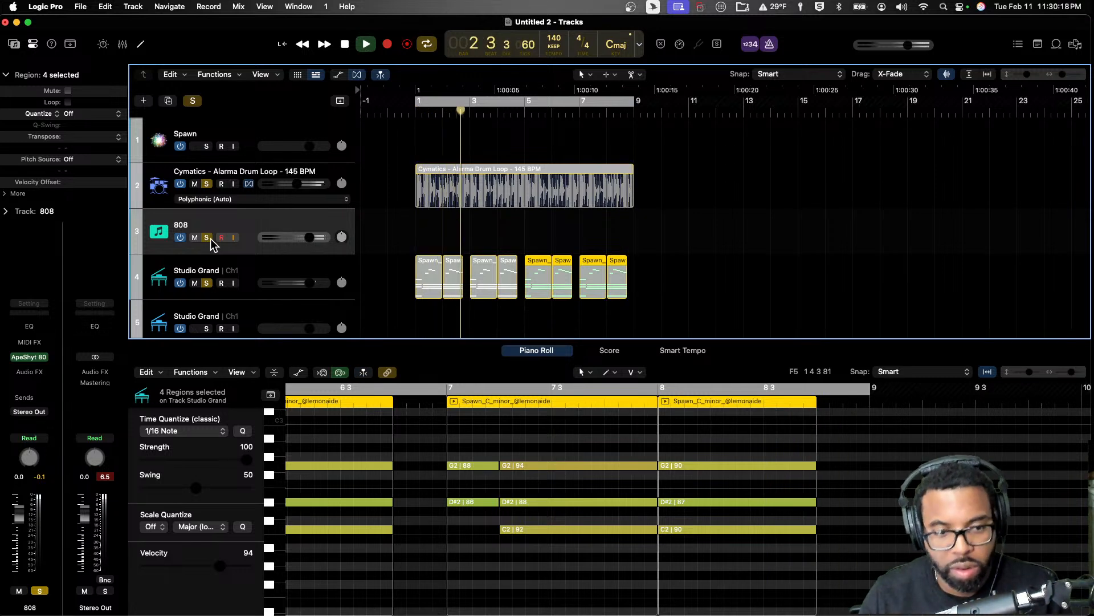
{"action": "key", "text": "space"}
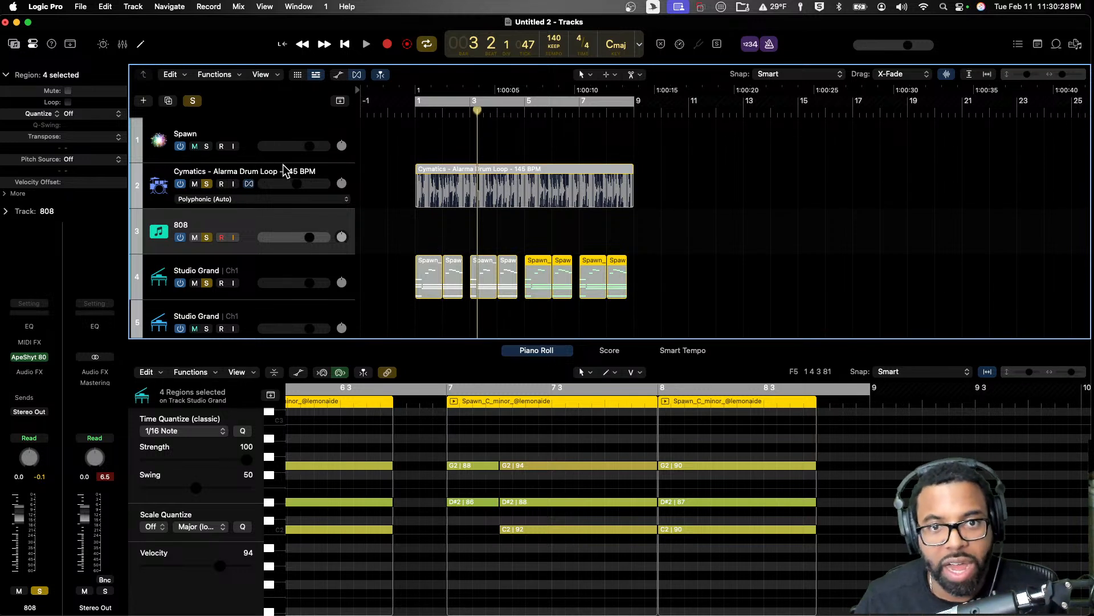
Step: Solo the Spawn track, unsolo the 808 and Studio Grand tracks, and reopen the Spawn plugin window fully in view
{"action": "left_click", "coordinate": [245, 142]}
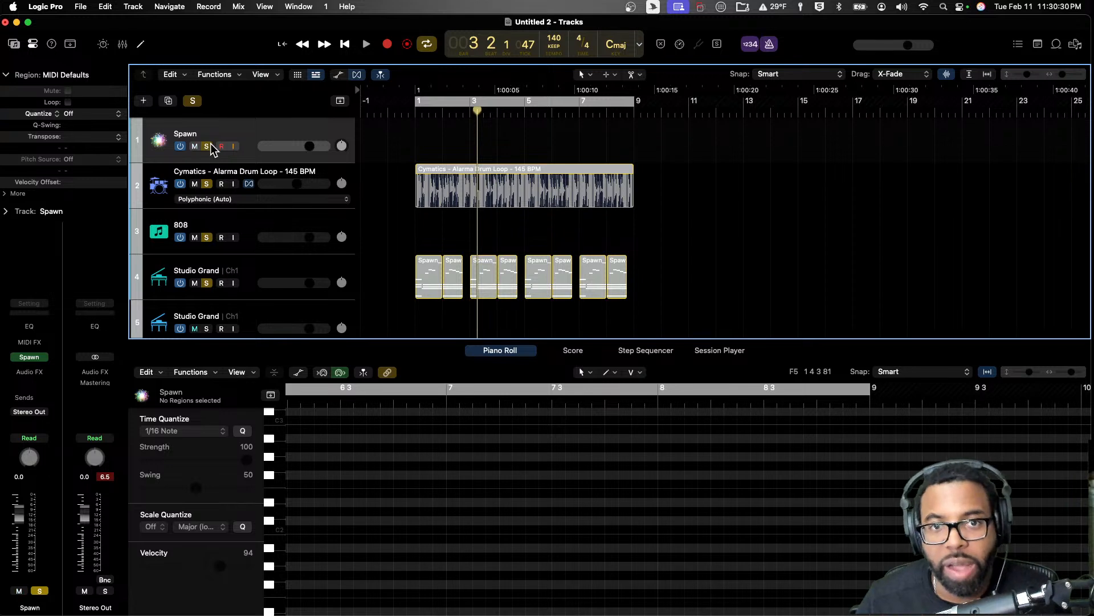
{"action": "left_click", "coordinate": [207, 282]}
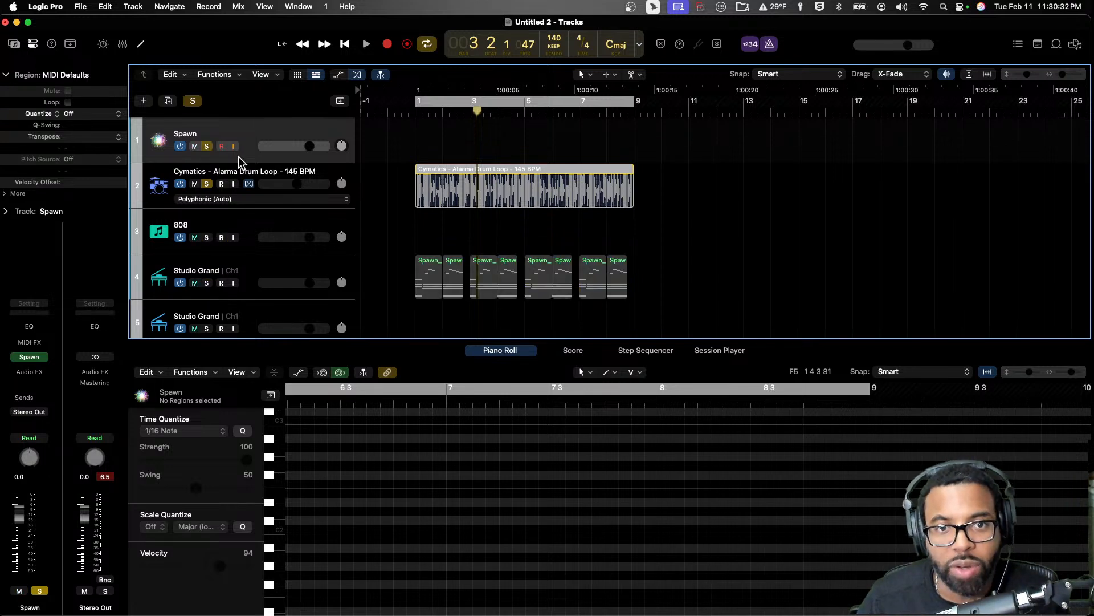
{"action": "left_click", "coordinate": [163, 144]}
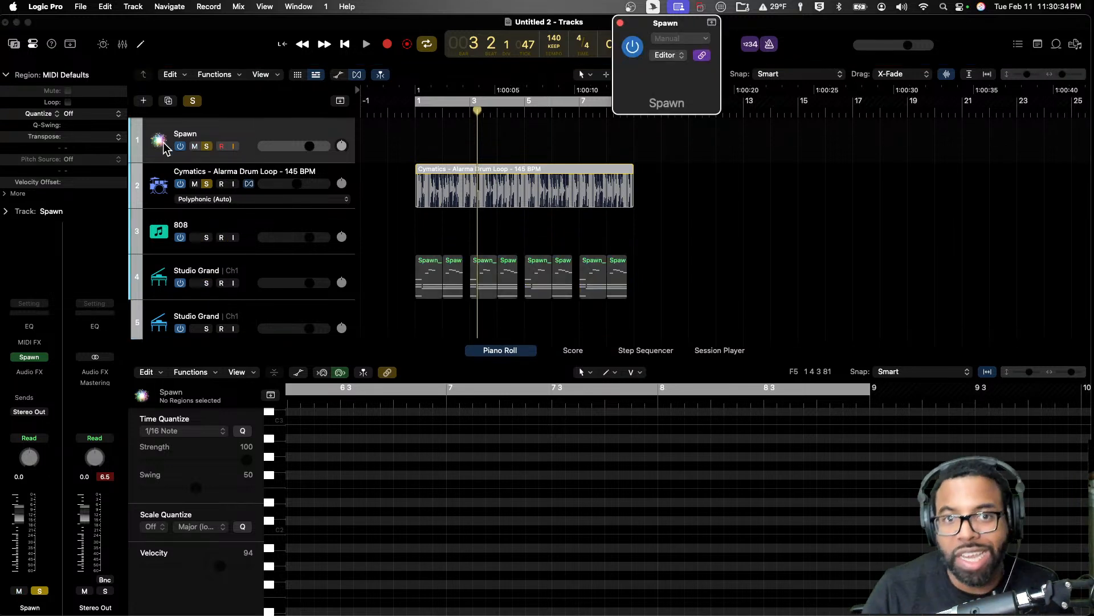
{"action": "left_click", "coordinate": [861, 7]}
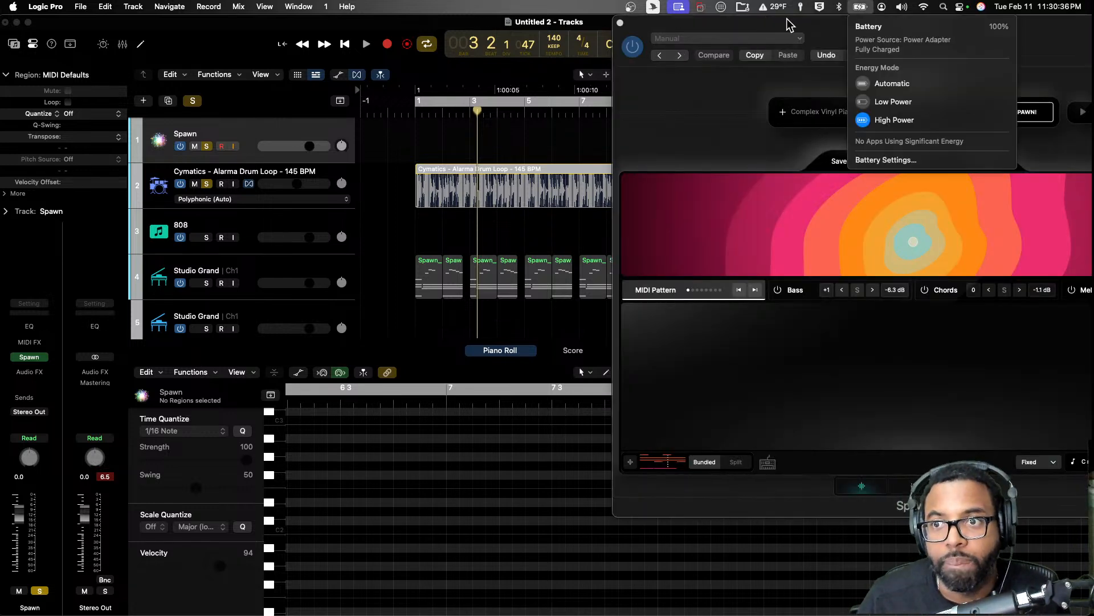
{"action": "left_click_drag", "start_coordinate": [830, 23], "coordinate": [540, 16]}
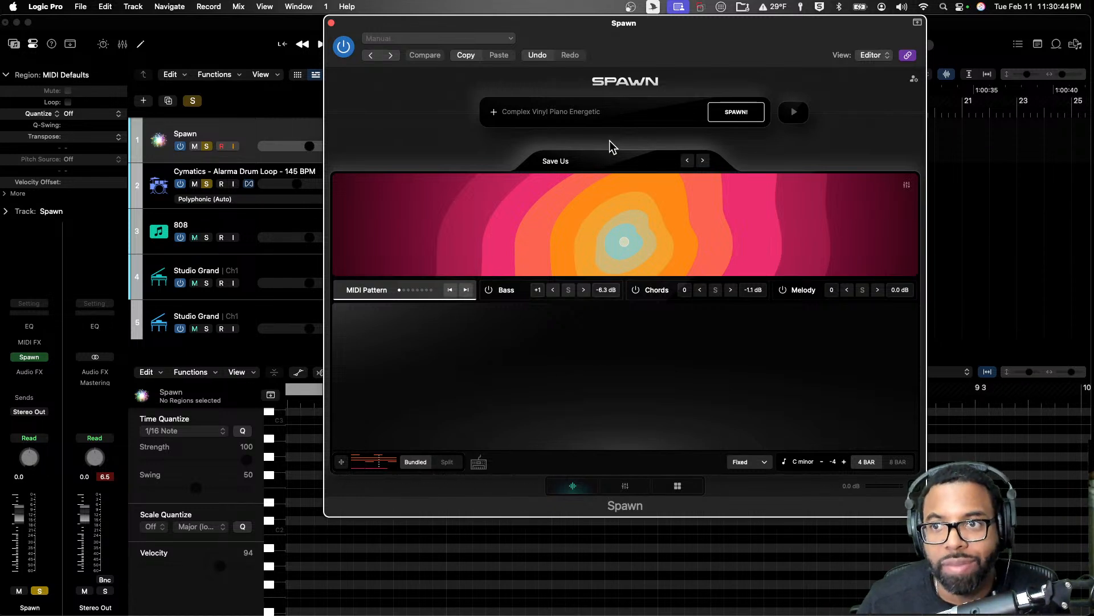
Step: Replace the Vinyl and Piano tags with Evolving, Punchy, Brass and Pluck in Spawn, and generate new sounds to audition
{"action": "left_click", "coordinate": [733, 112]}
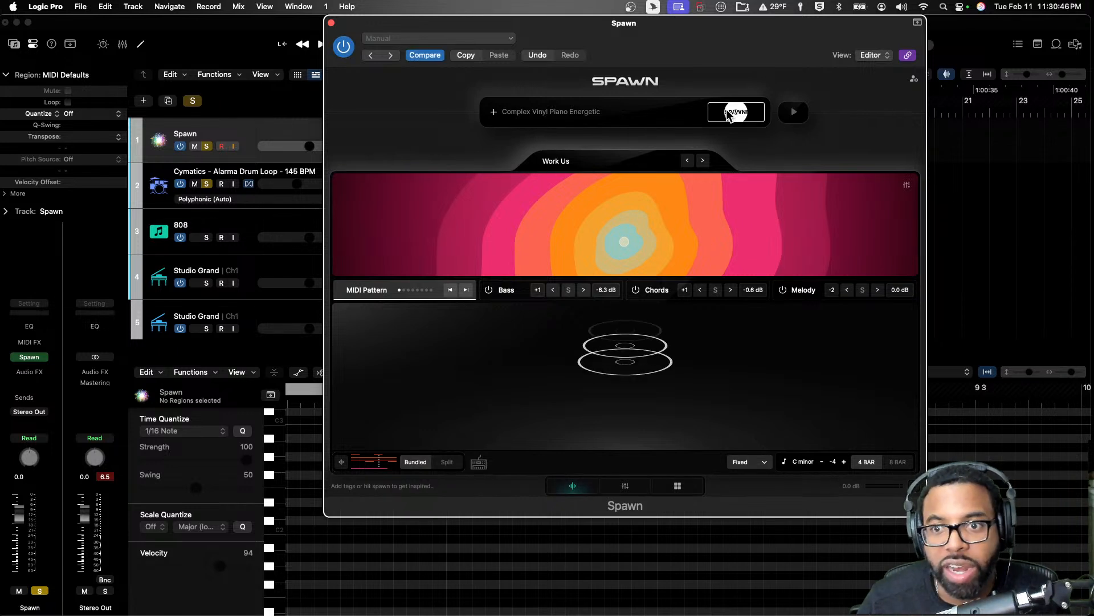
{"action": "left_click", "coordinate": [511, 114]}
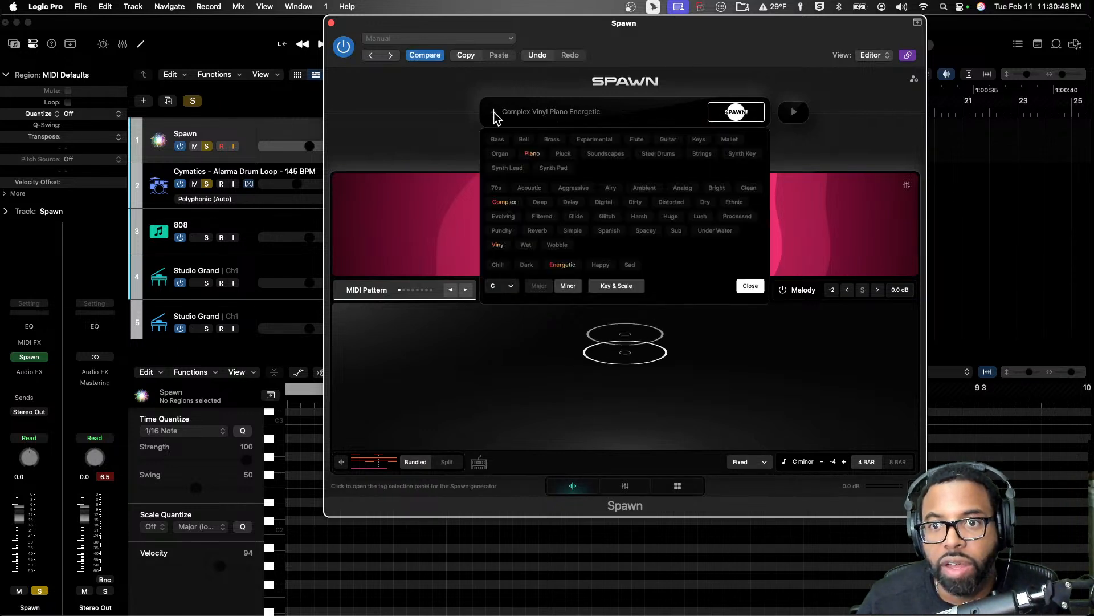
{"action": "left_click", "coordinate": [551, 139]}
{"action": "left_click", "coordinate": [563, 154]}
{"action": "left_click", "coordinate": [502, 230]}
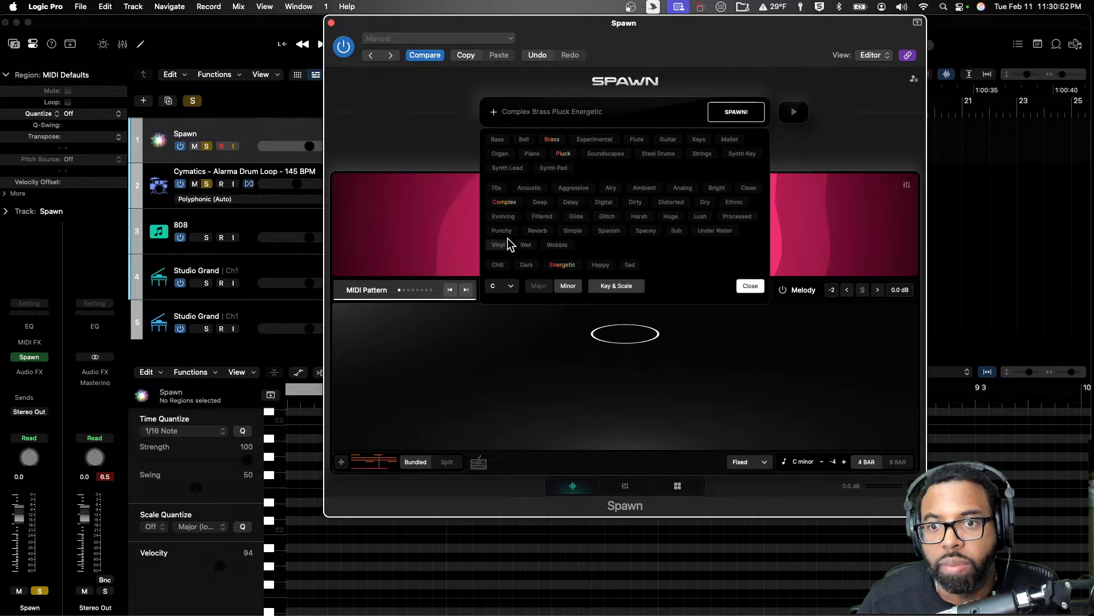
{"action": "left_click", "coordinate": [504, 216]}
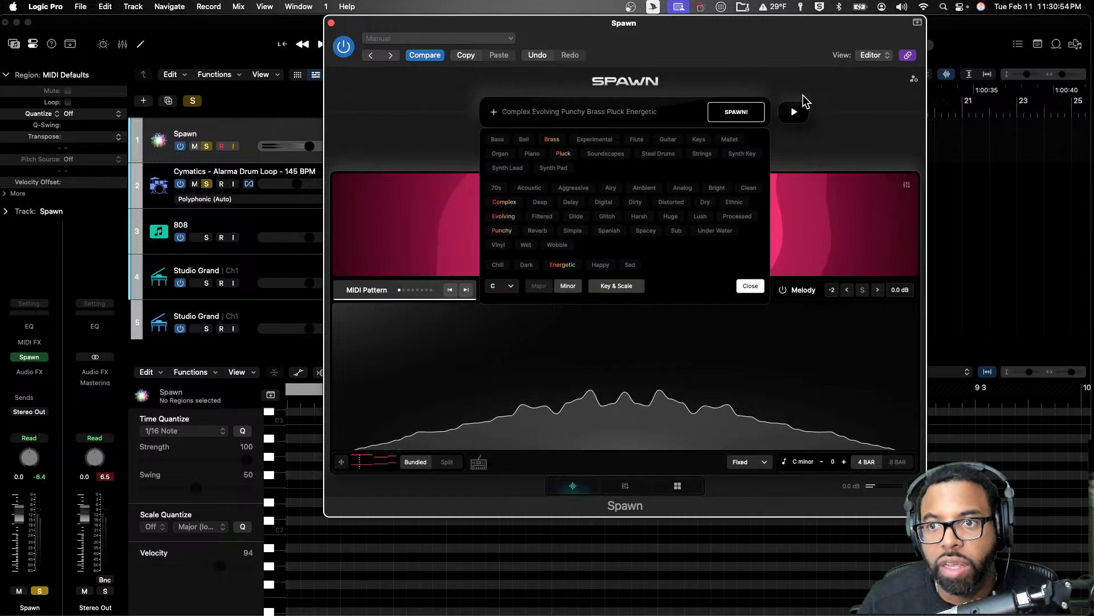
{"action": "left_click", "coordinate": [734, 111]}
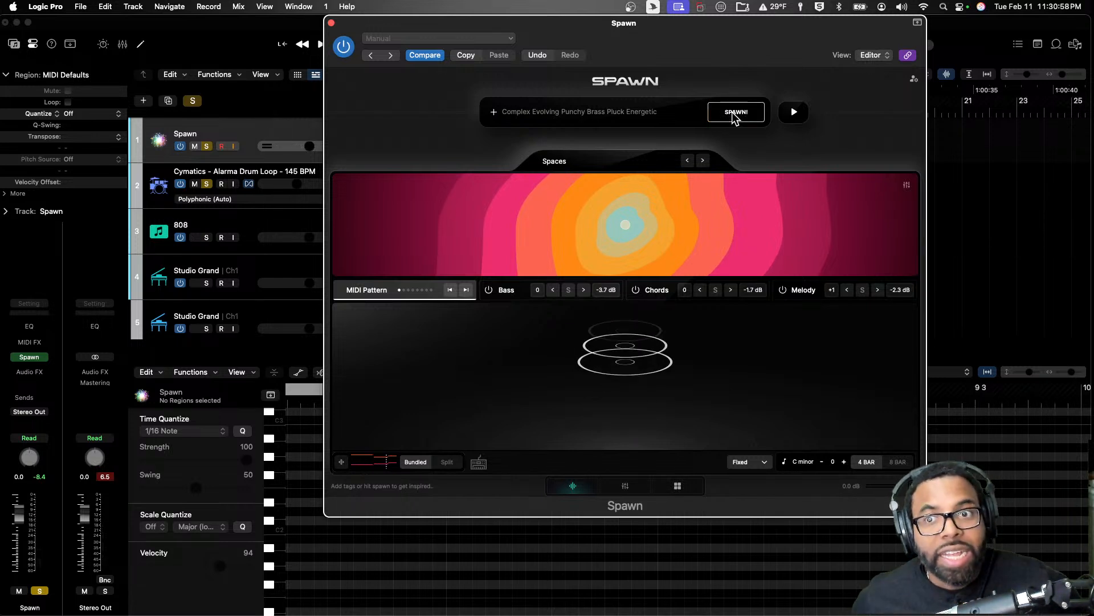
{"action": "left_click", "coordinate": [733, 112]}
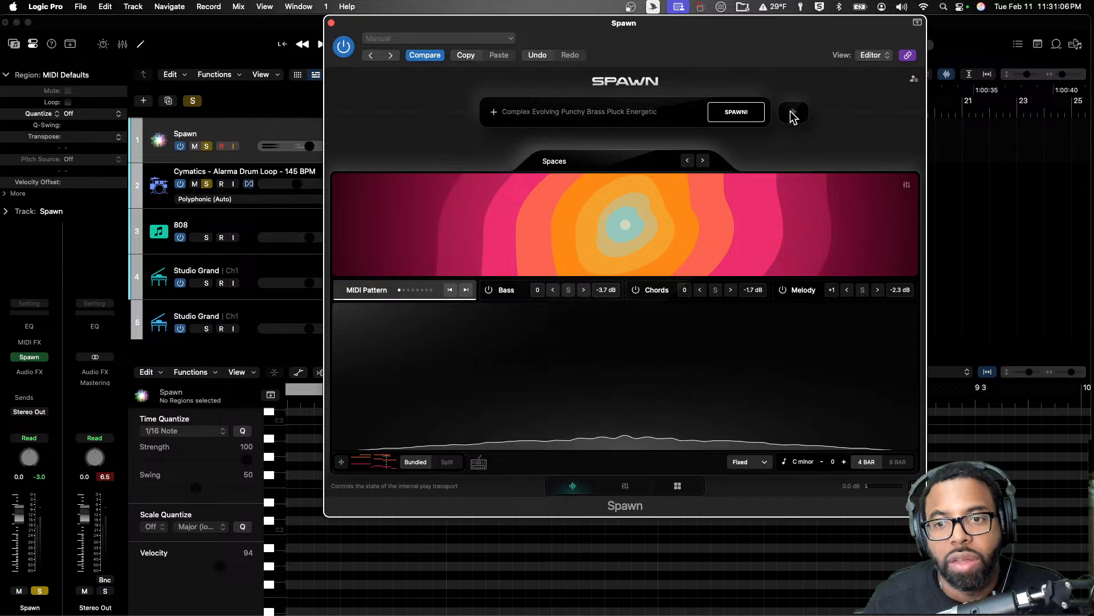
Step: Inspect the notes and effects of the Melody, Chords and Bass layers in the generated Spawn sound
{"action": "left_click", "coordinate": [804, 289]}
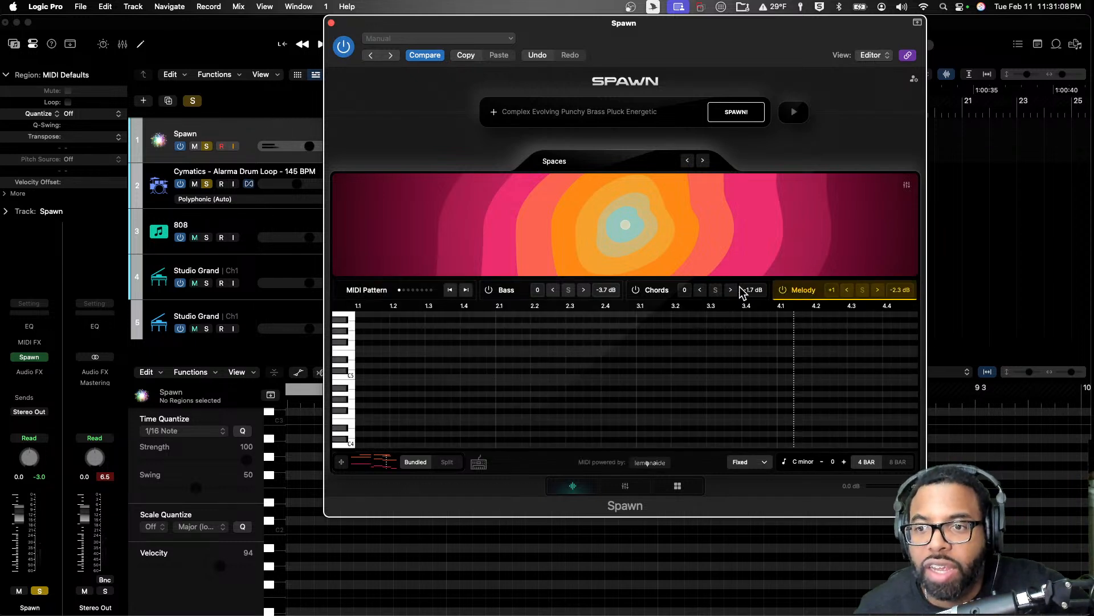
{"action": "left_click", "coordinate": [656, 293]}
{"action": "left_click", "coordinate": [625, 485]}
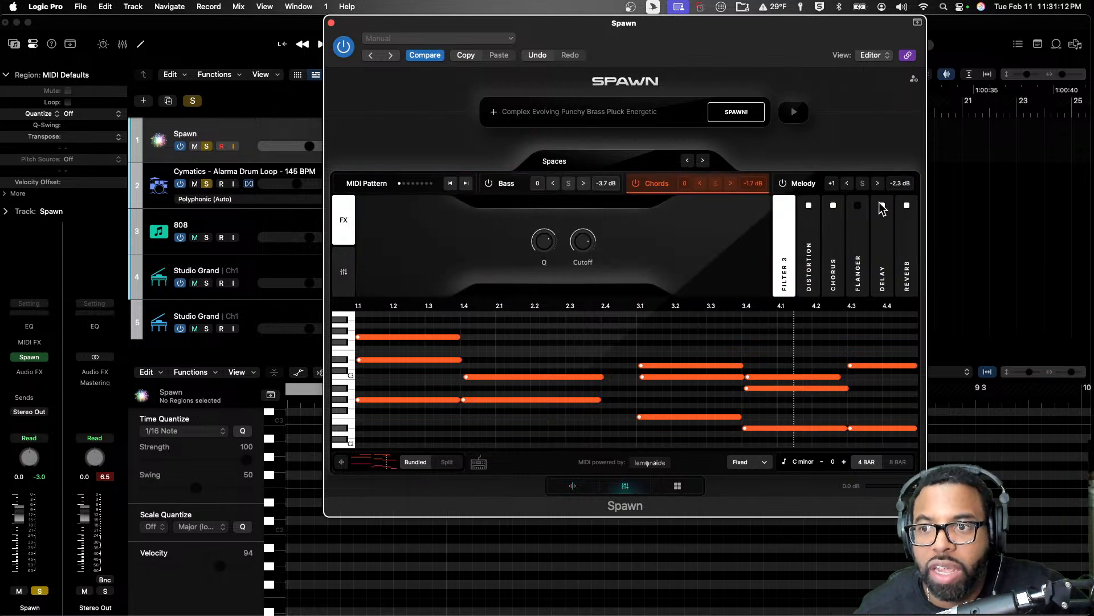
{"action": "left_click", "coordinate": [803, 183]}
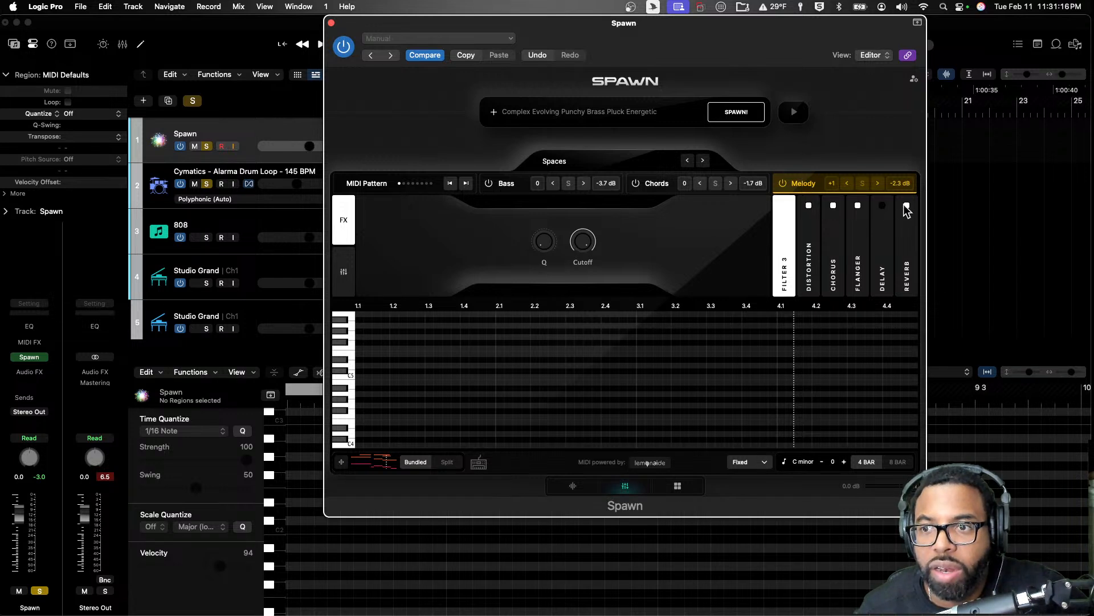
{"action": "left_click", "coordinate": [506, 183]}
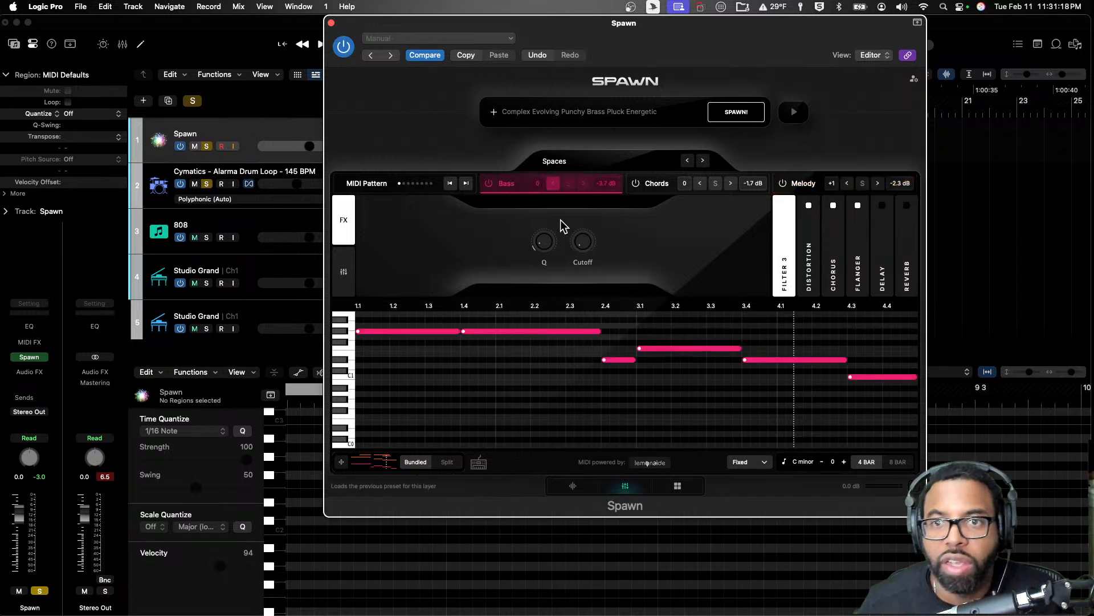
Step: Close the Spawn window and delete the Studio Grand track that holds the rearranged MIDI regions
{"action": "left_click", "coordinate": [331, 23]}
{"action": "scroll", "coordinate": [225, 251], "scroll_direction": "down", "scroll_amount": 1}
{"action": "left_click", "coordinate": [245, 253]}
{"action": "key", "text": "BackSpace"}
{"action": "key", "text": "BackSpace"}
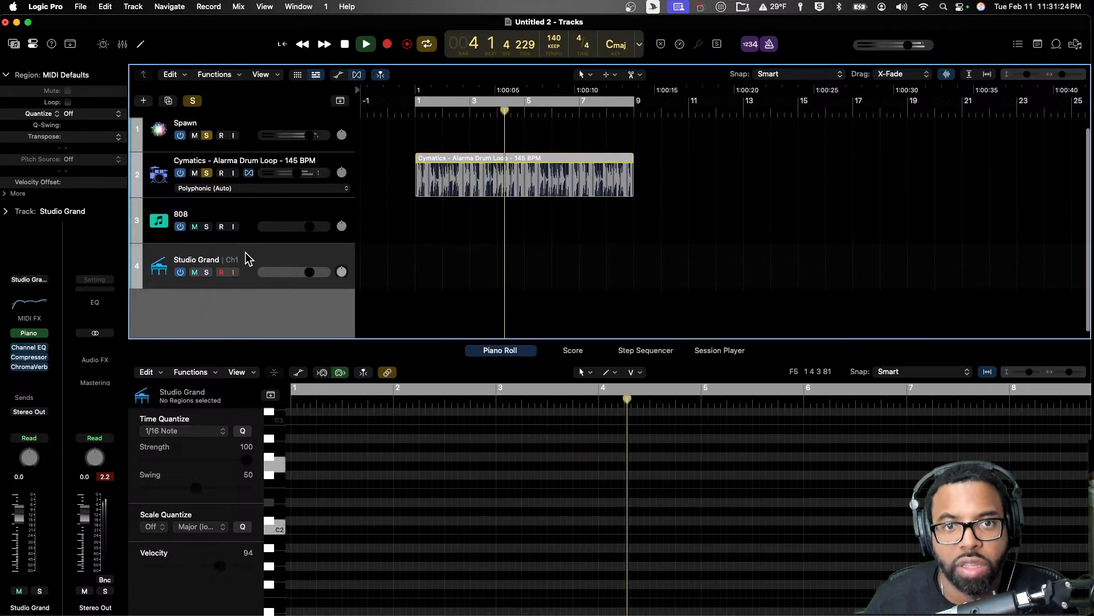
Step: Select the Spawn track and reopen its Spawn plugin window during playback with the drum loop
{"action": "left_click", "coordinate": [250, 123]}
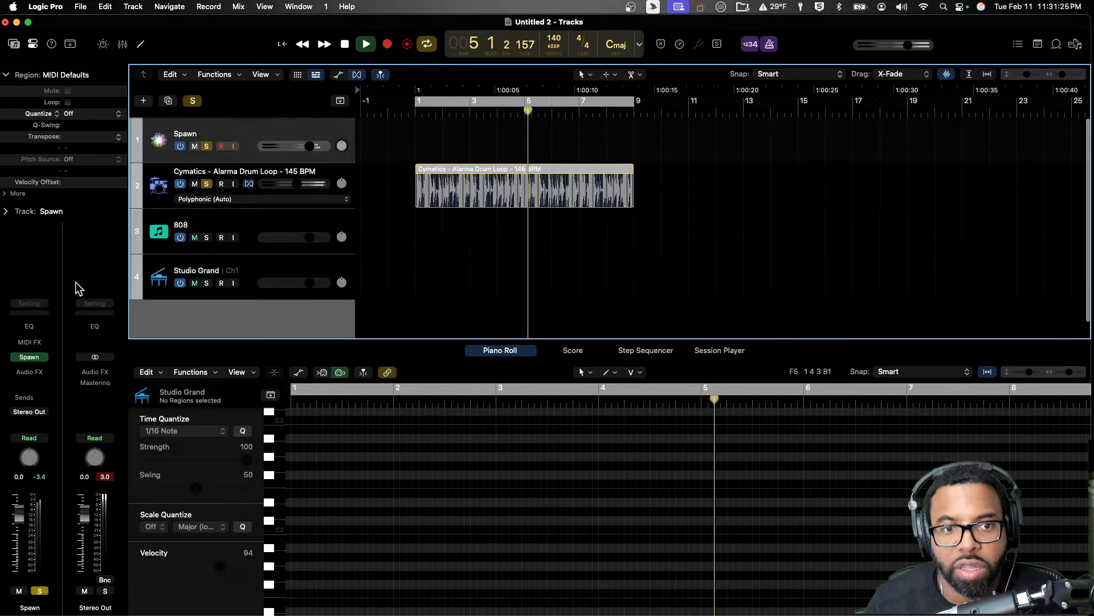
{"action": "left_click", "coordinate": [31, 358]}
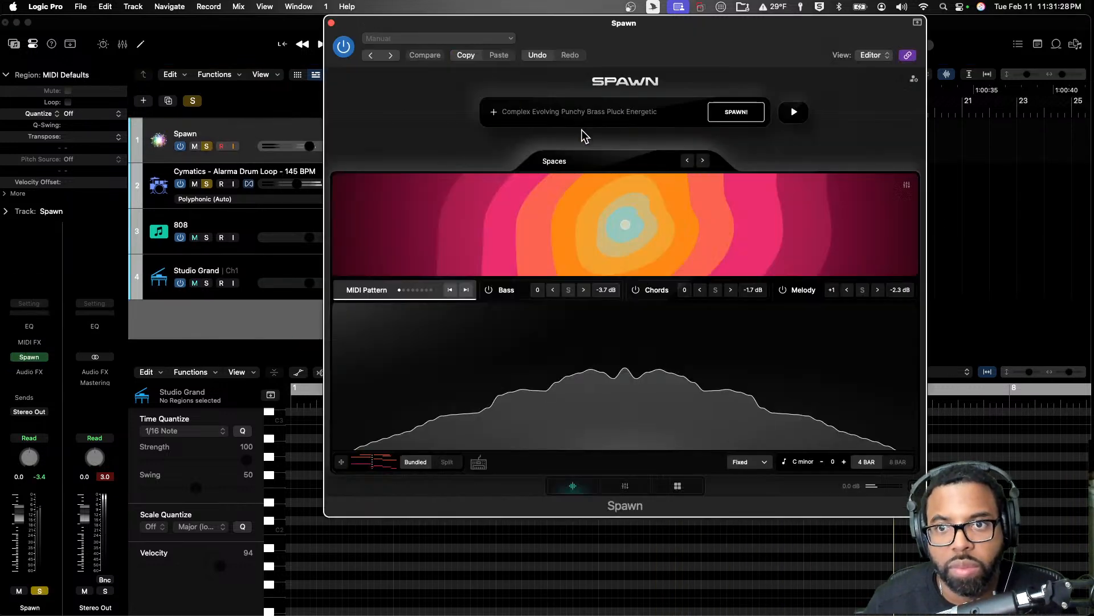
{"action": "left_click_drag", "start_coordinate": [664, 38], "coordinate": [658, 35]}
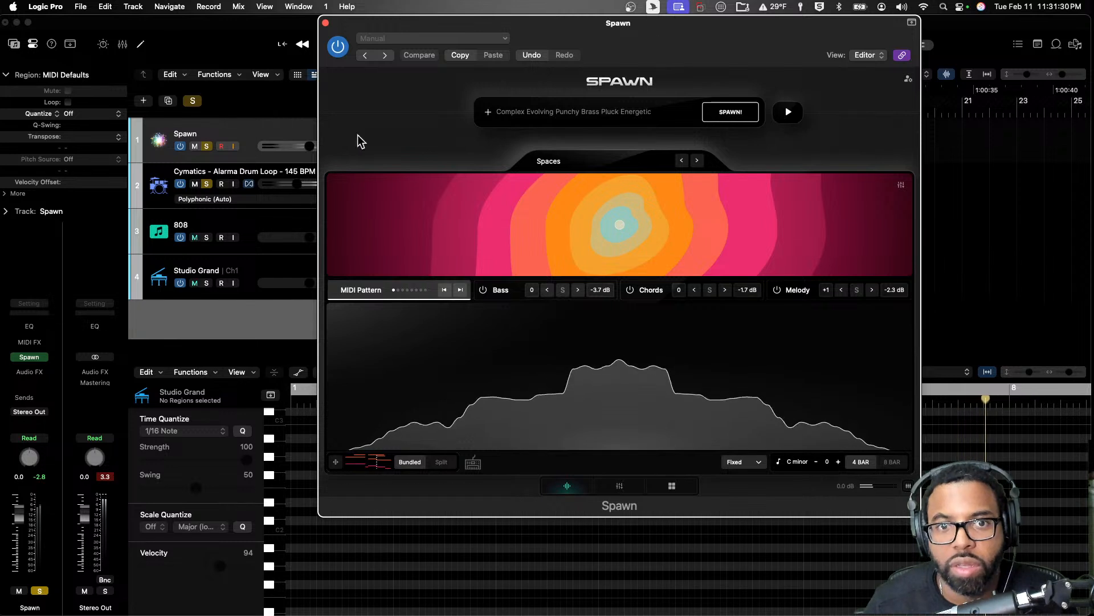
Step: Shift the control point of the Spaces sound upward, and generate a new sound with the Pluck tag removed
{"action": "left_click_drag", "start_coordinate": [620, 225], "coordinate": [621, 188]}
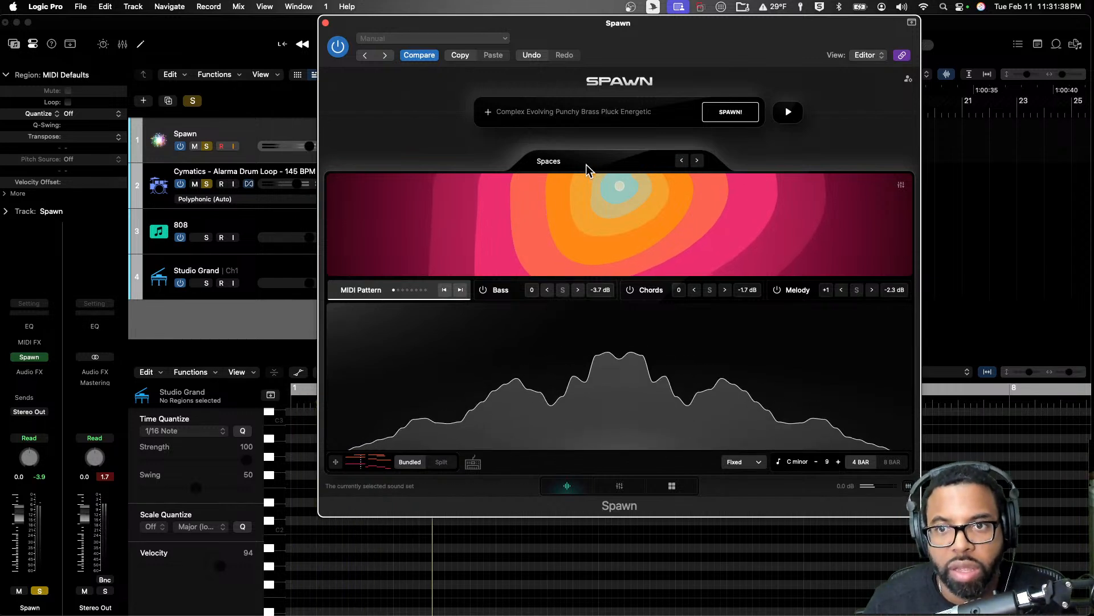
{"action": "left_click", "coordinate": [490, 112]}
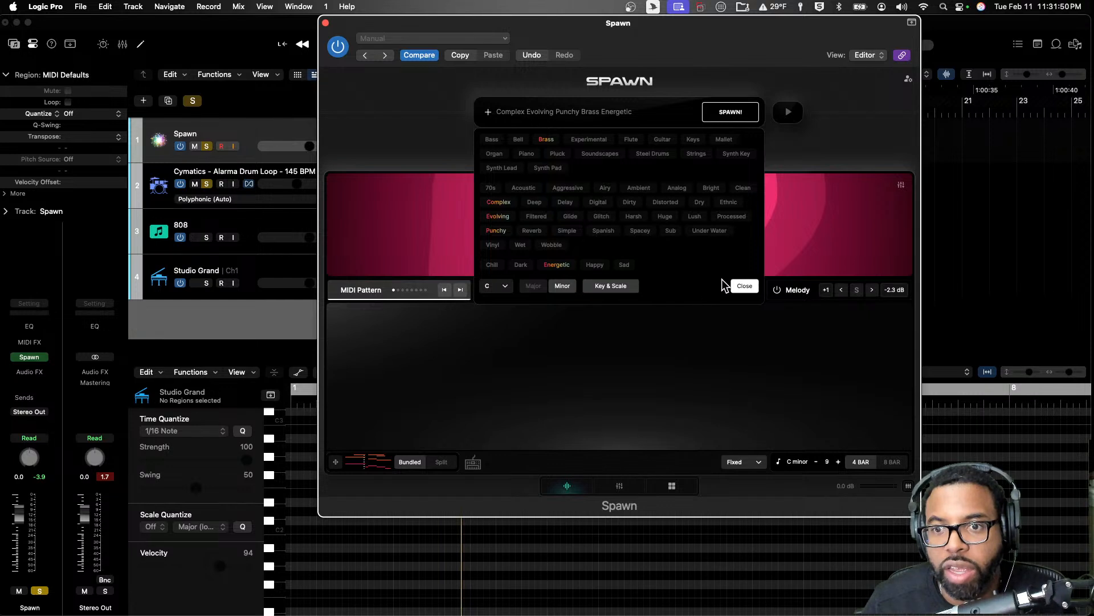
{"action": "left_click", "coordinate": [728, 114]}
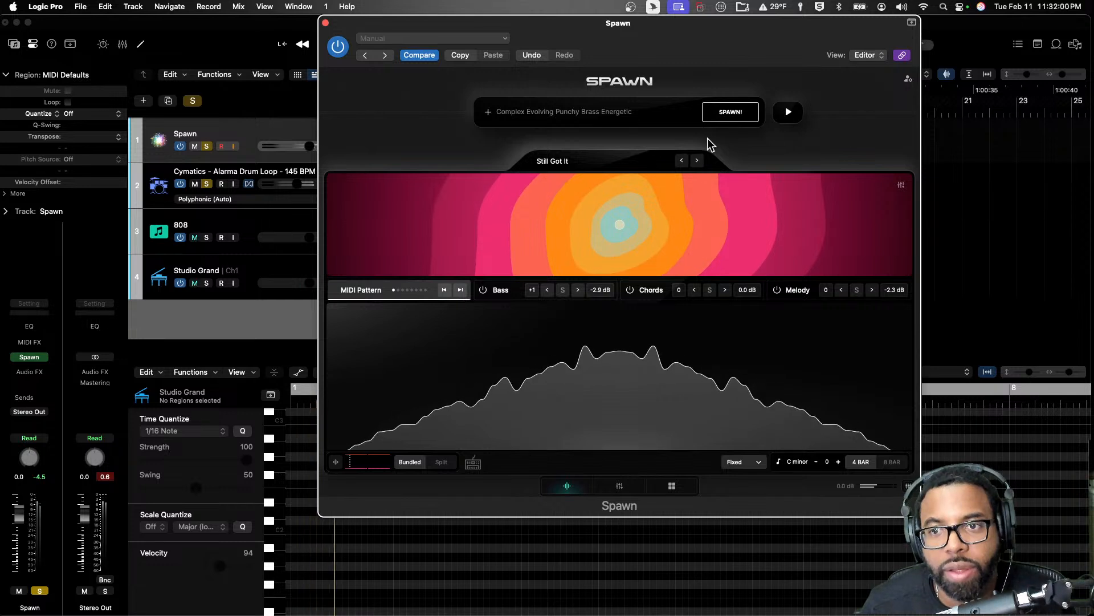
Step: Audition the MIDI patterns of the Still Got It sound one after another and return to the first pattern
{"action": "left_click", "coordinate": [460, 291]}
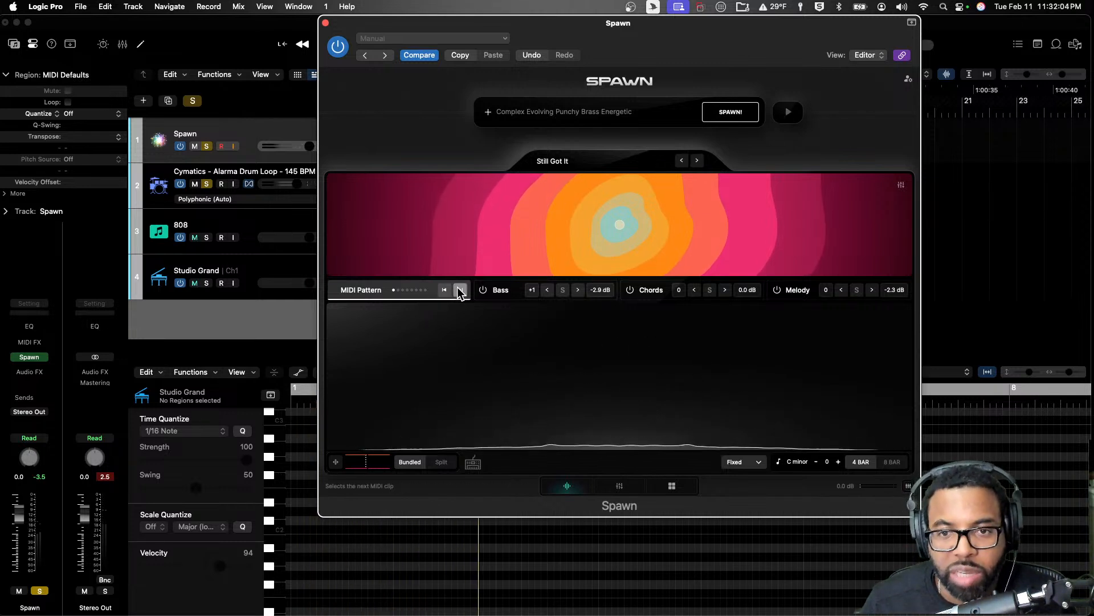
{"action": "left_click", "coordinate": [460, 291]}
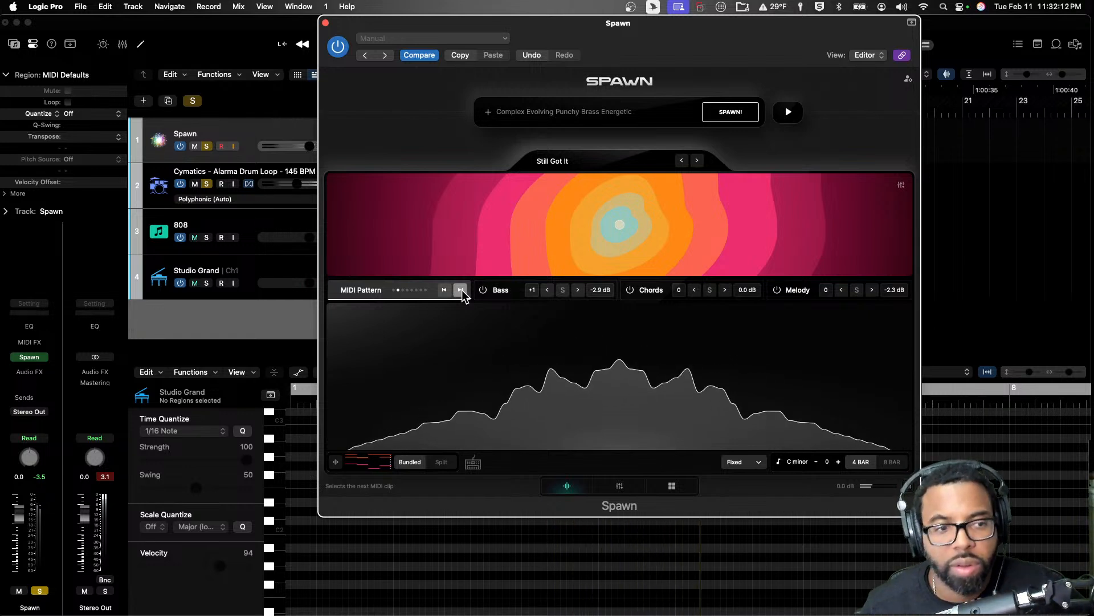
{"action": "left_click", "coordinate": [460, 289]}
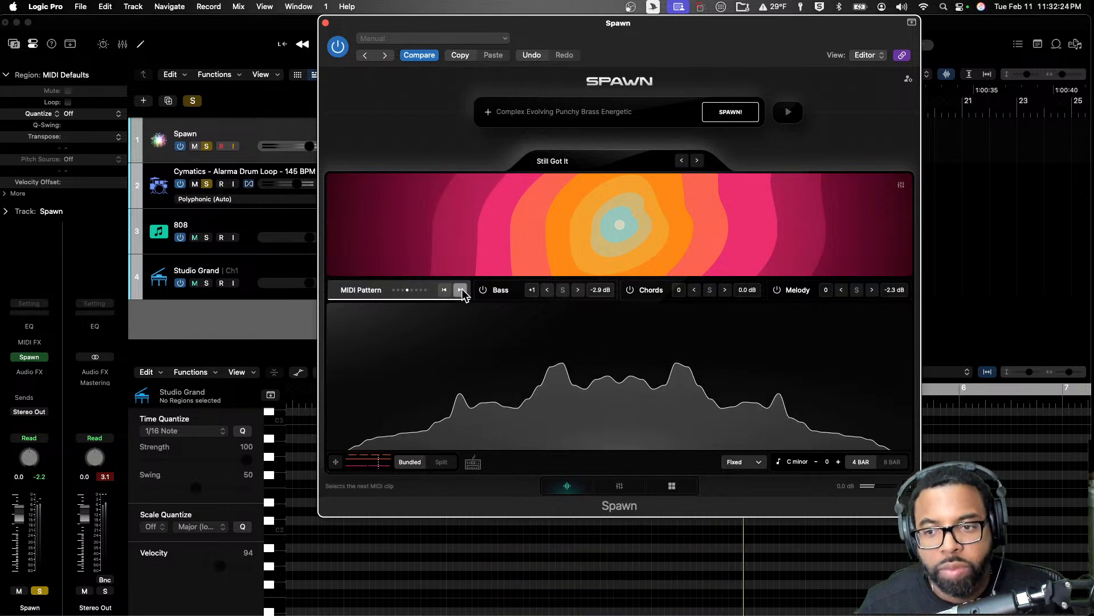
{"action": "left_click", "coordinate": [460, 289]}
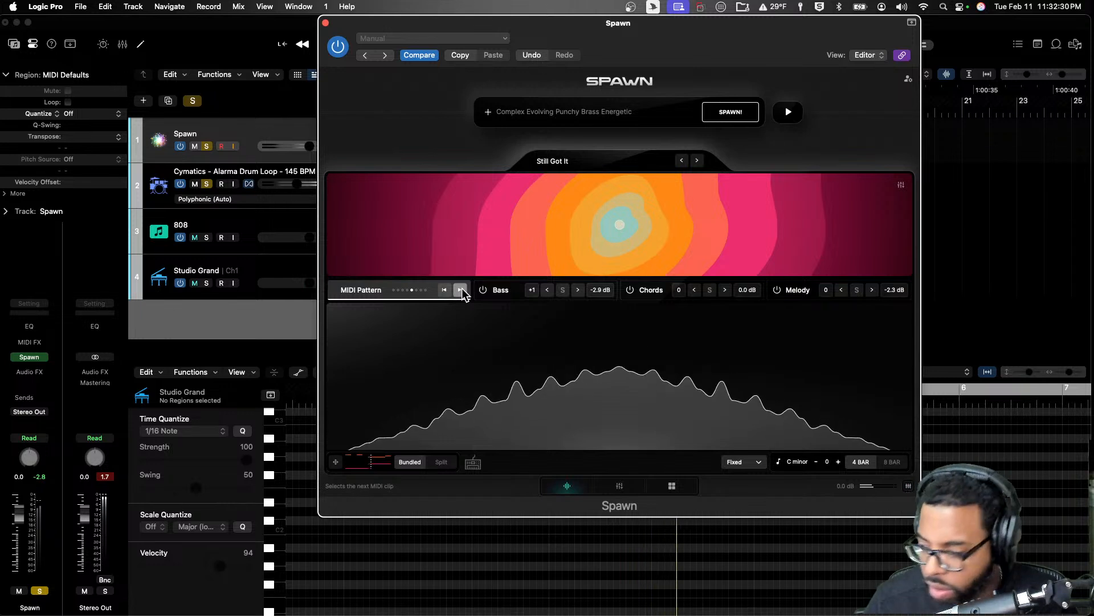
{"action": "left_click", "coordinate": [461, 290]}
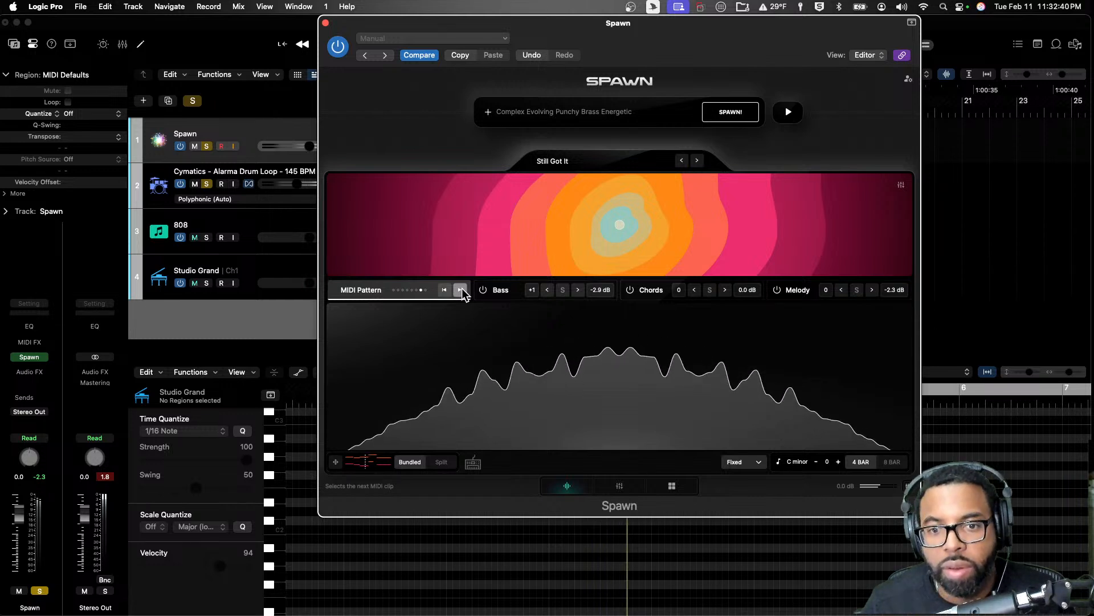
{"action": "left_click", "coordinate": [460, 290]}
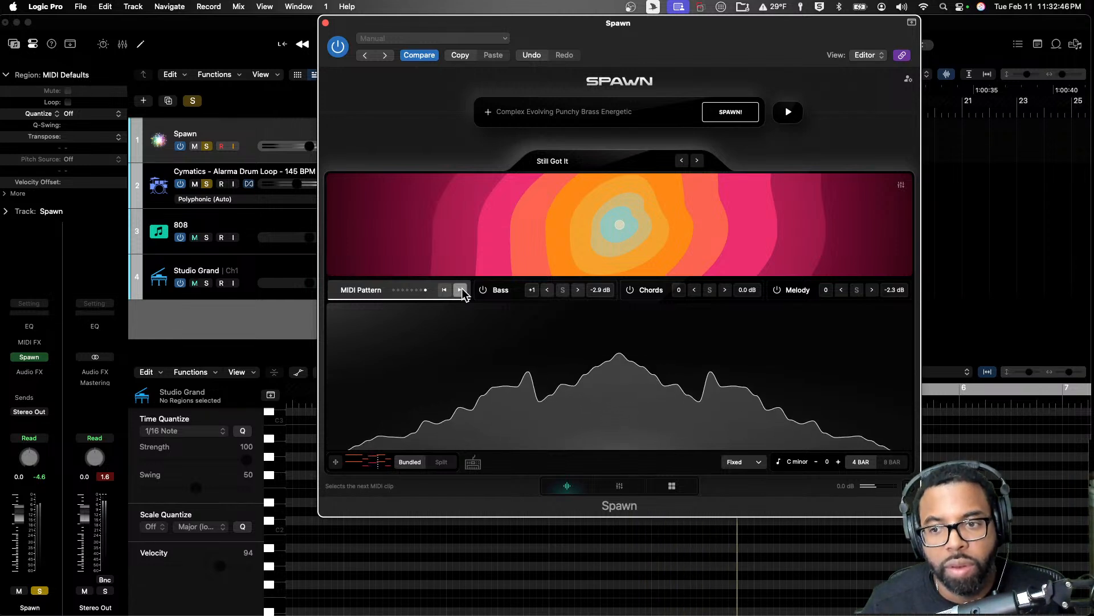
{"action": "left_click", "coordinate": [445, 292]}
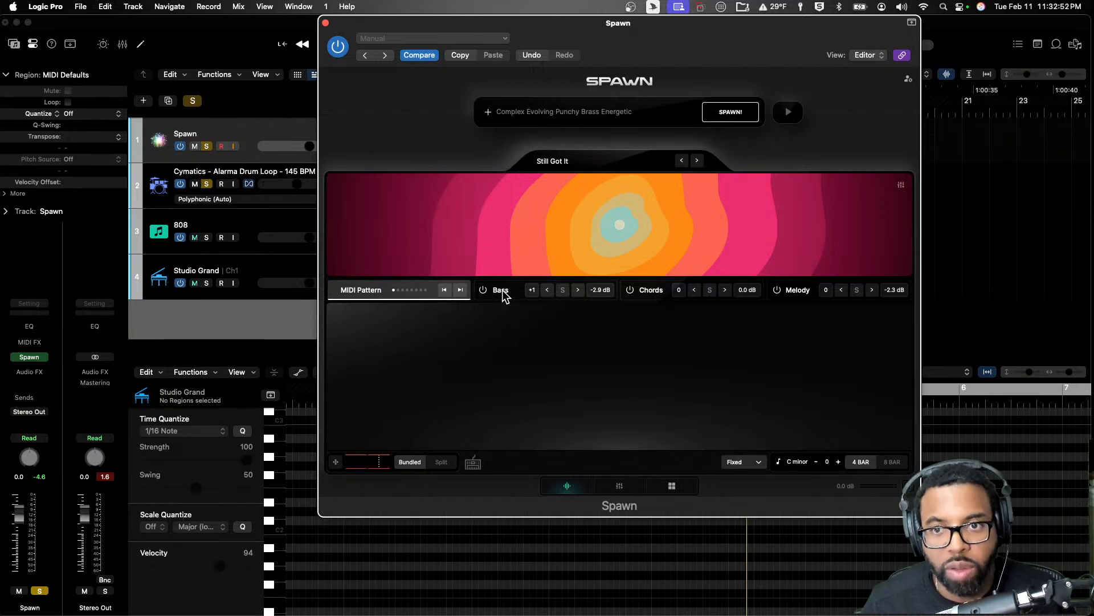
Step: Record an eight-bar MIDI part on the Spawn track in Instrument Mode and close the plugin window
{"action": "left_click", "coordinate": [473, 463]}
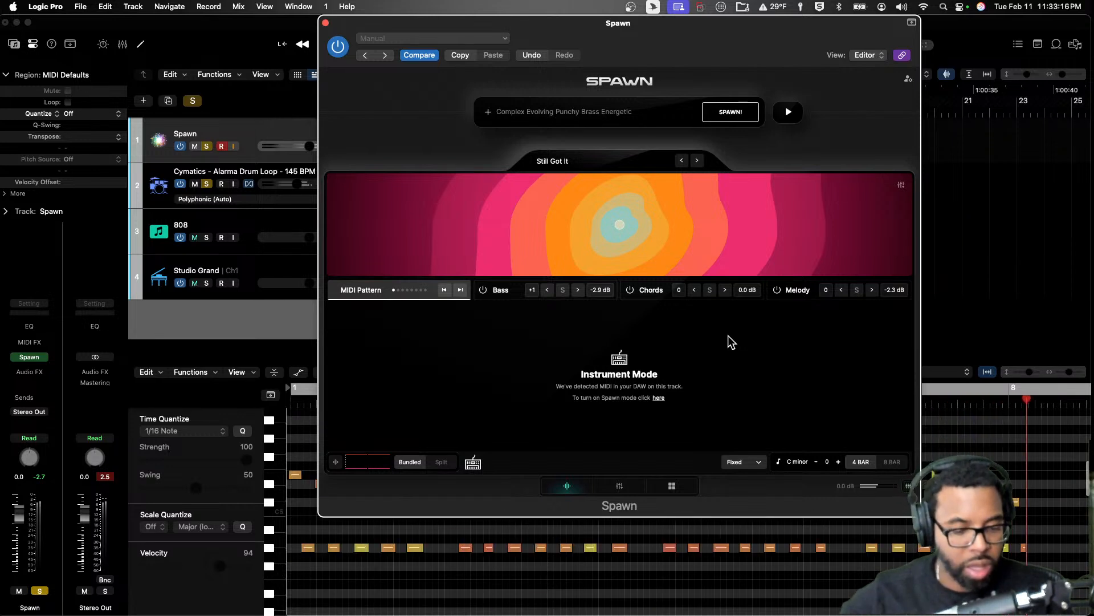
{"action": "key", "text": "space"}
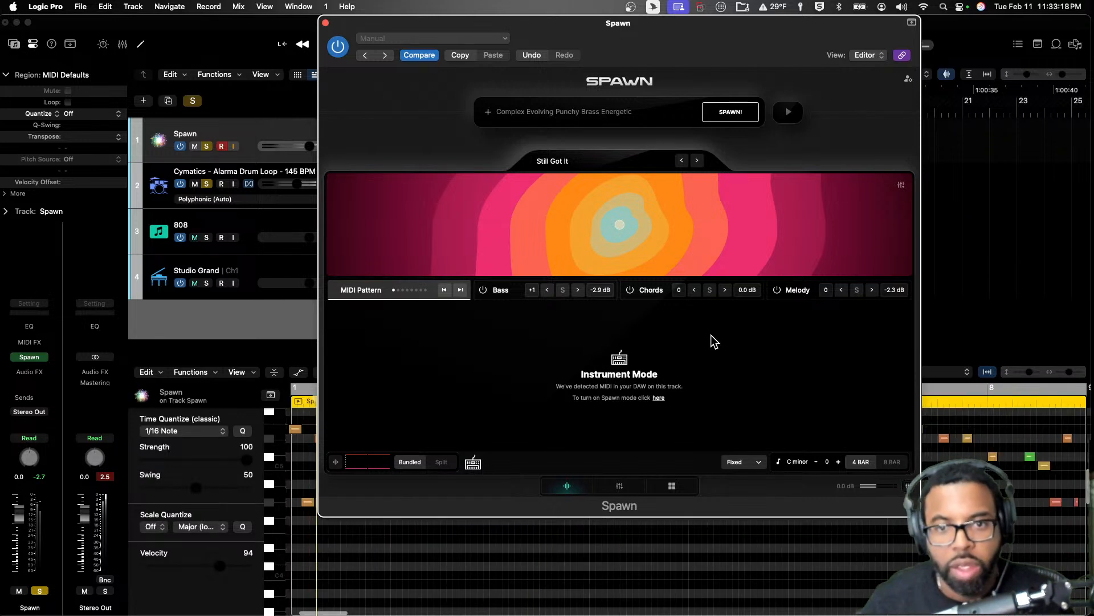
{"action": "left_click", "coordinate": [325, 23]}
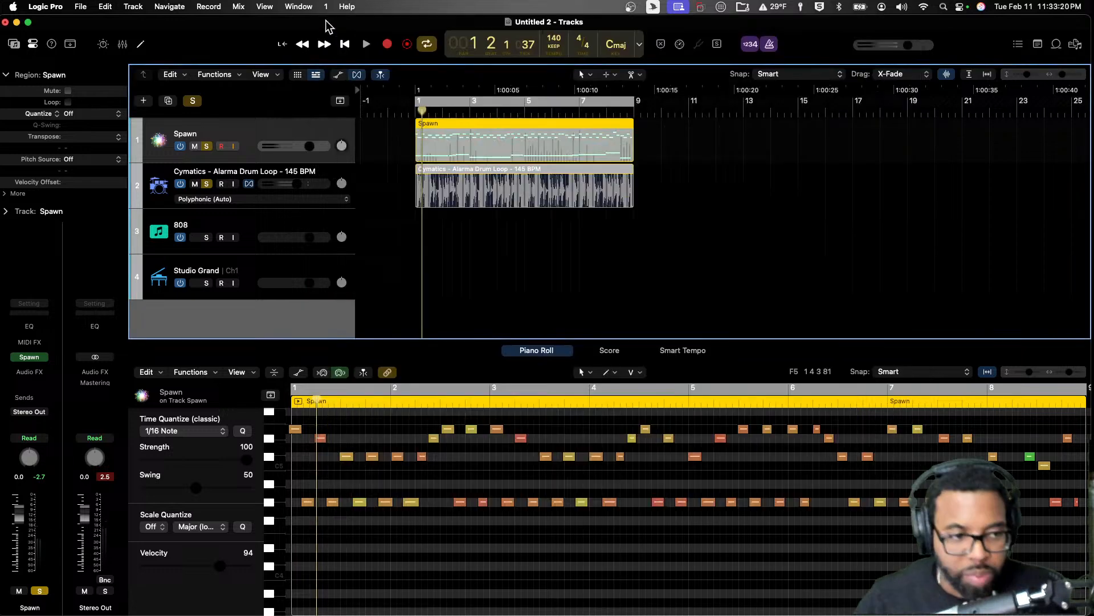
Step: Quantize the recorded Spawn region to 1/8 Note and start playback to hear it
{"action": "left_click", "coordinate": [73, 114]}
{"action": "left_click", "coordinate": [86, 152]}
{"action": "key", "text": "space"}
Step: Lower the Spawn track's volume to -4.8 dB while listening to it with the drum loop, and stop playback
{"action": "left_click_drag", "start_coordinate": [320, 147], "coordinate": [277, 150]}
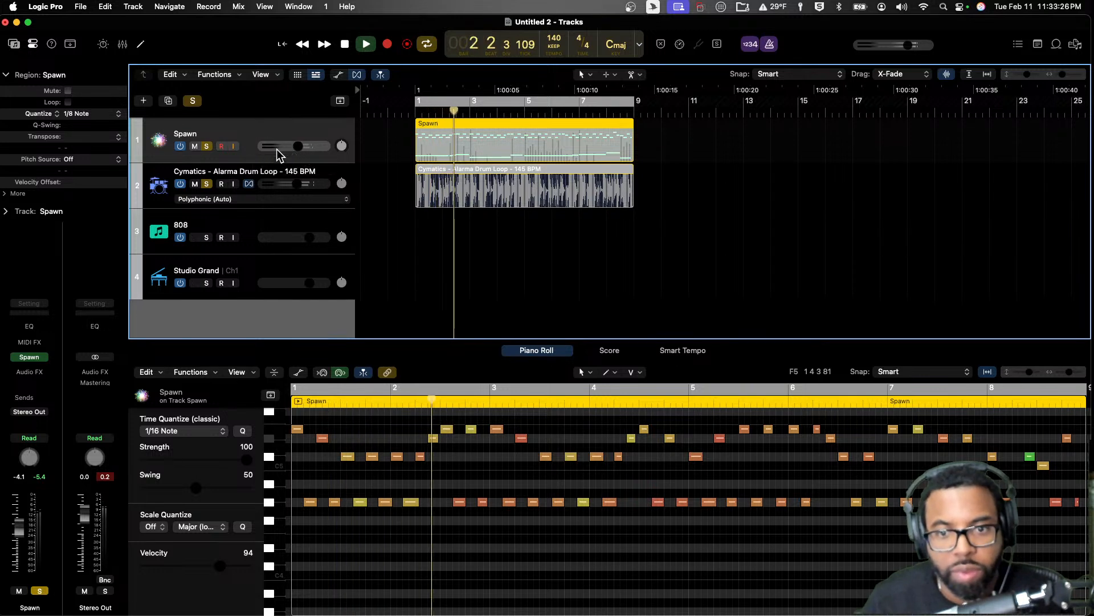
{"action": "key", "text": "space"}
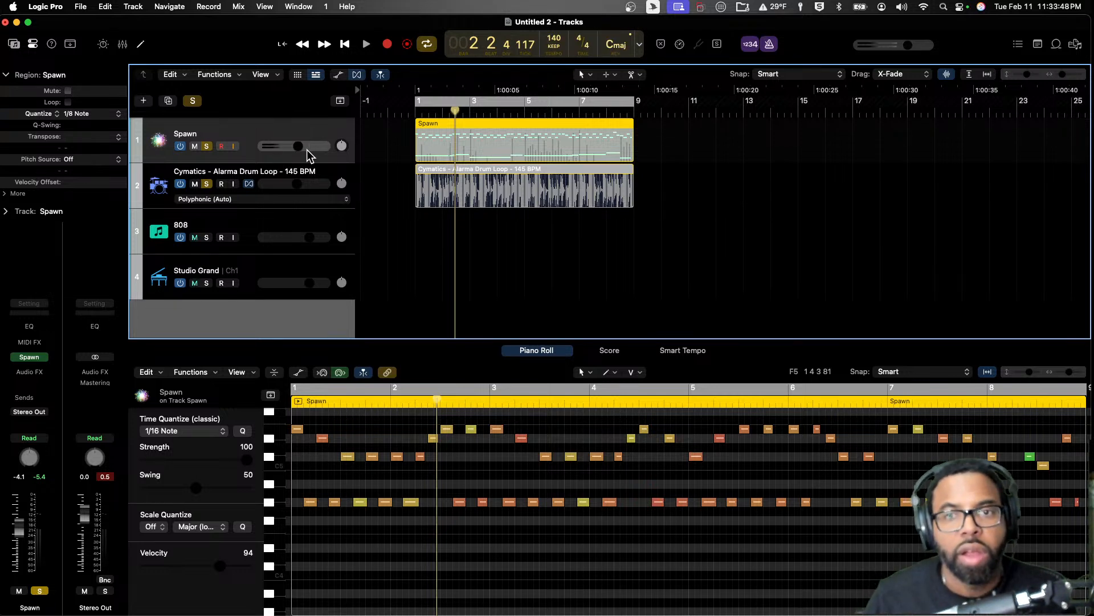
{"action": "key", "text": "space"}
{"action": "left_click_drag", "start_coordinate": [291, 147], "coordinate": [288, 147]}
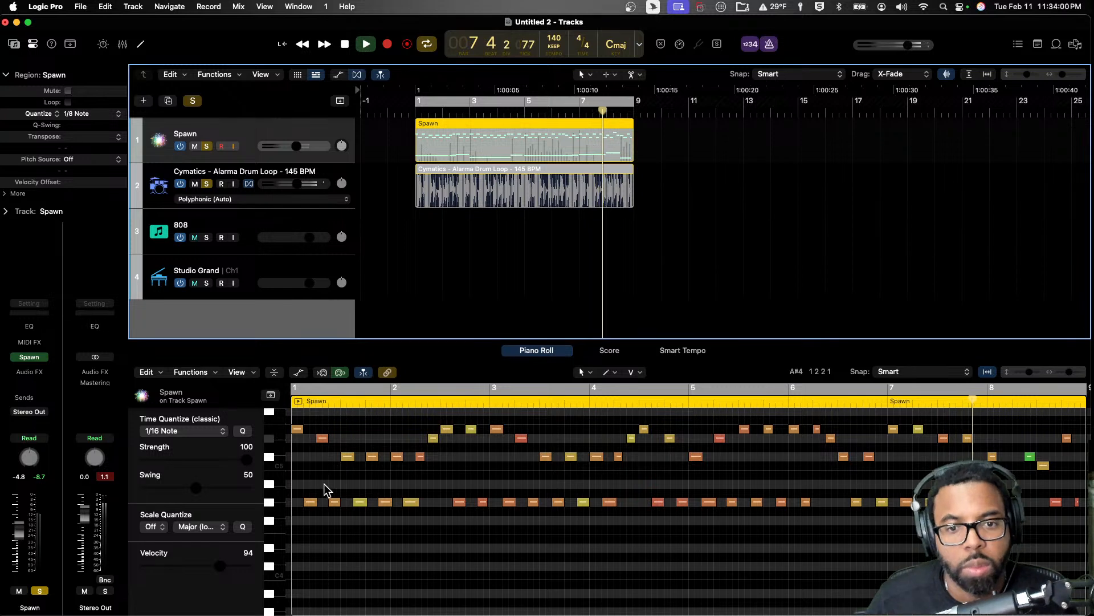
{"action": "key", "text": "space"}
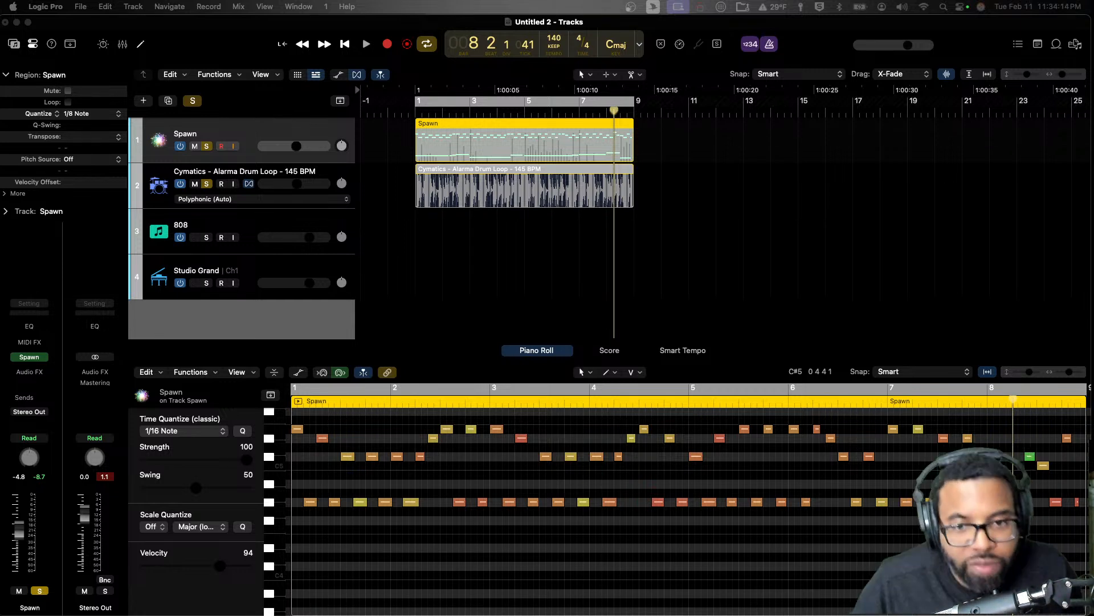
Step: Reopen the Spawn plugin window and reposition it over the tracks area
{"action": "left_click", "coordinate": [161, 149]}
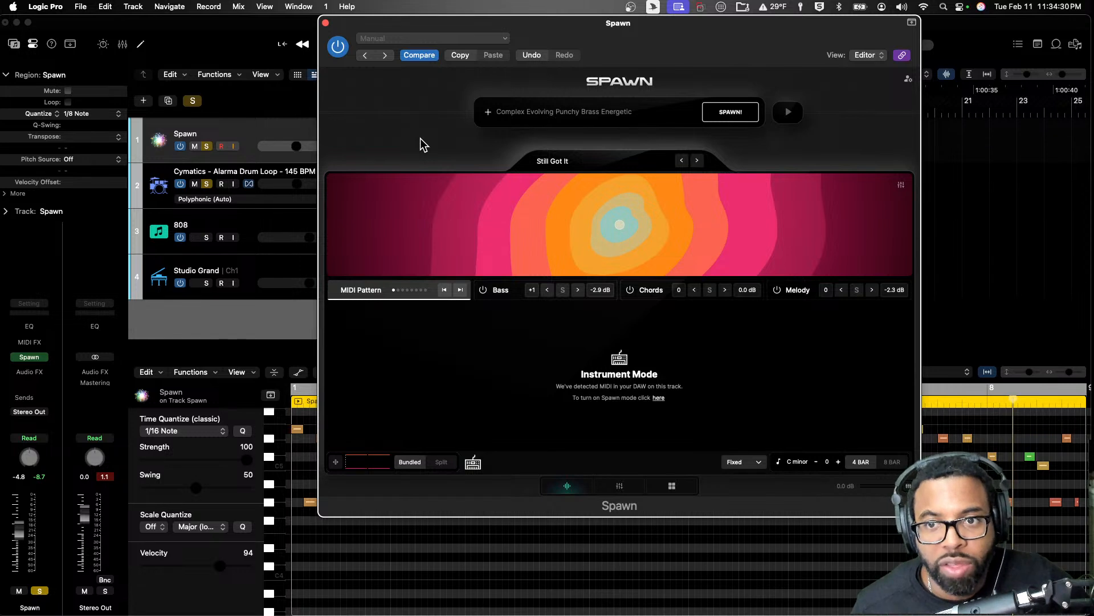
{"action": "left_click_drag", "start_coordinate": [637, 49], "coordinate": [618, 54]}
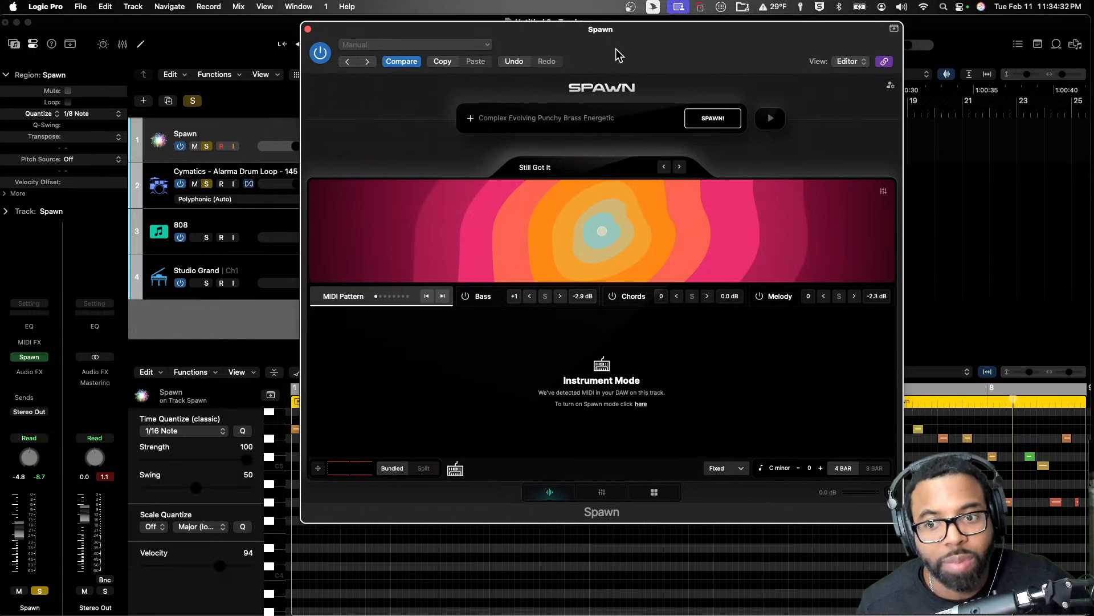